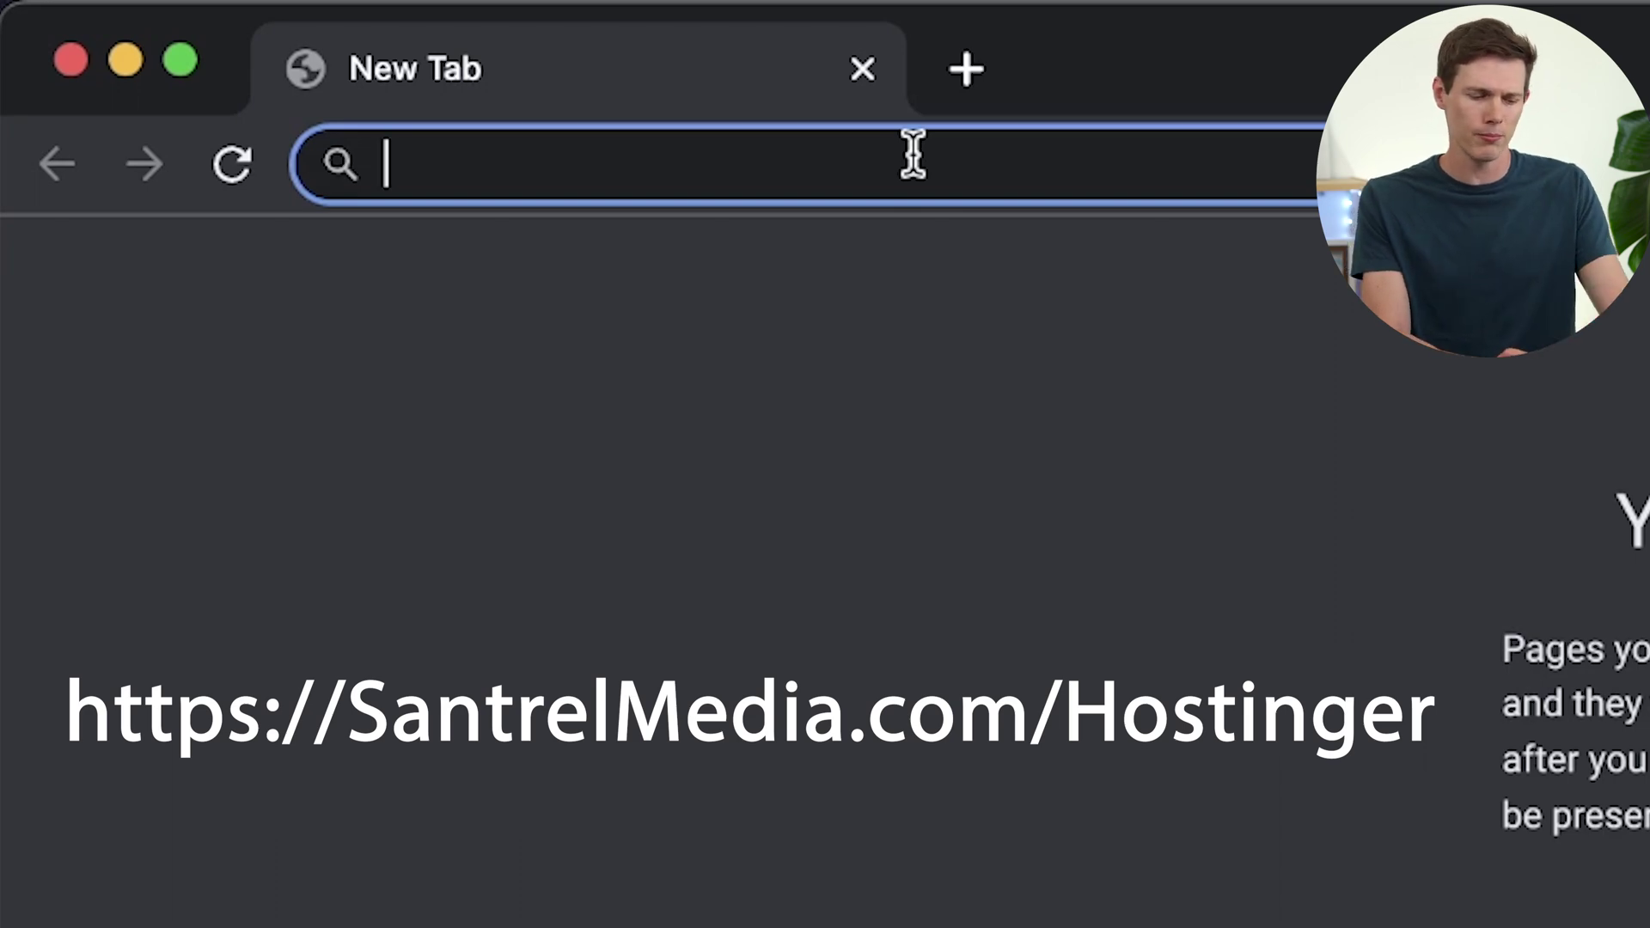
Load santrelmedia.com/hostinger and claim the deal to reach the hosting plans.
type("santrelme")
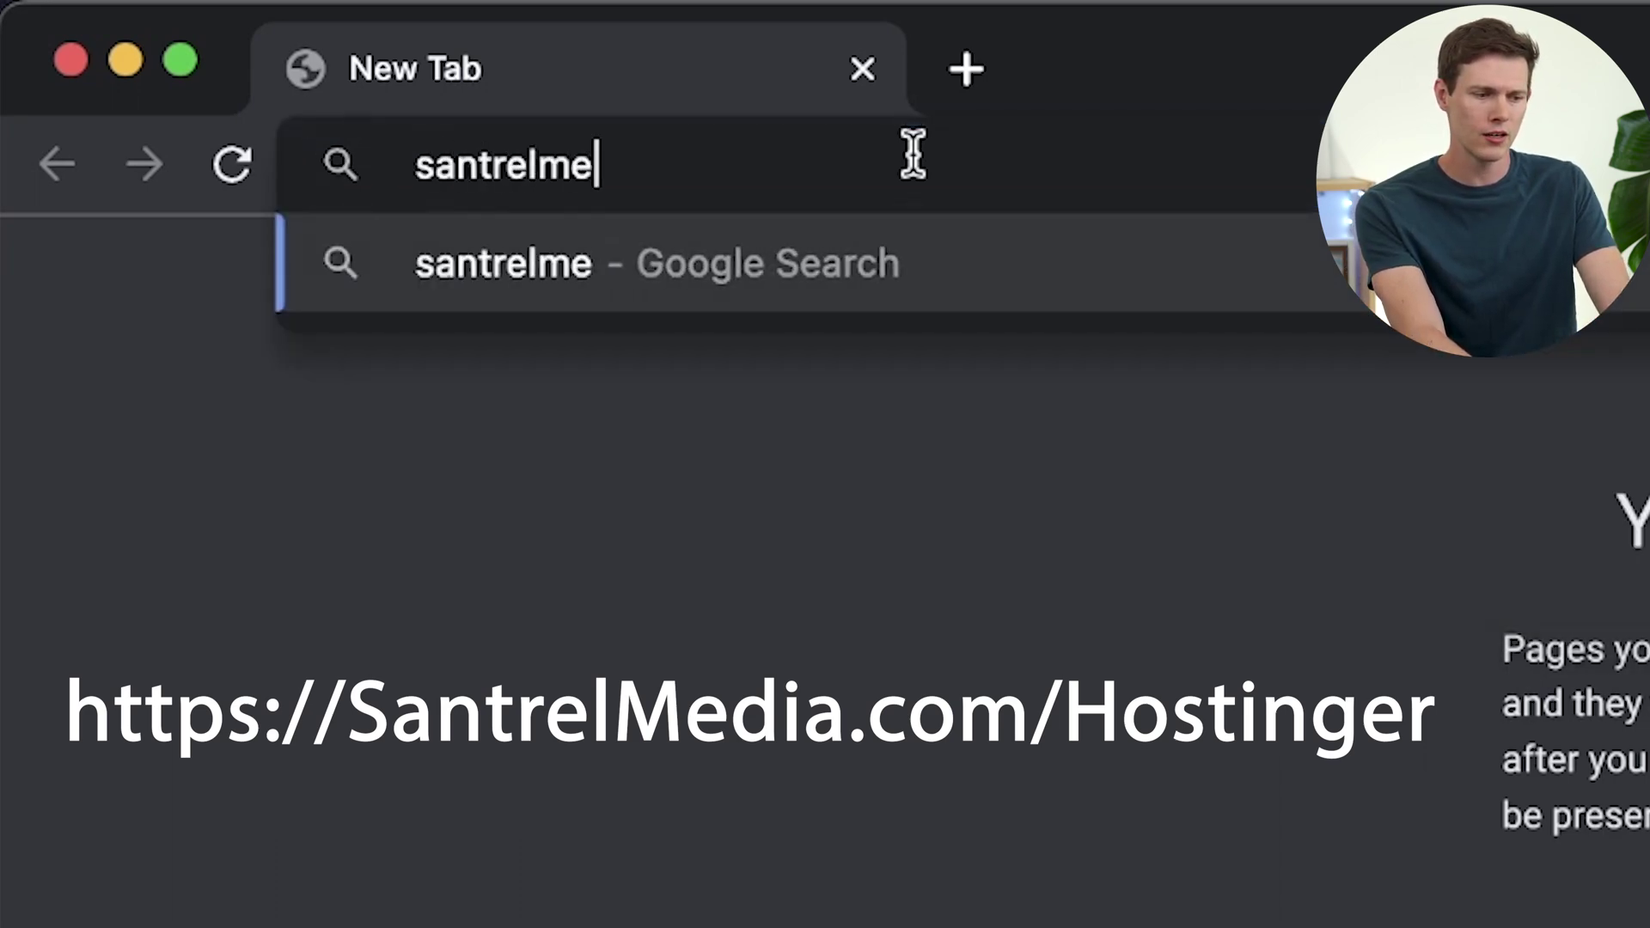
type("dia.com/hostinger")
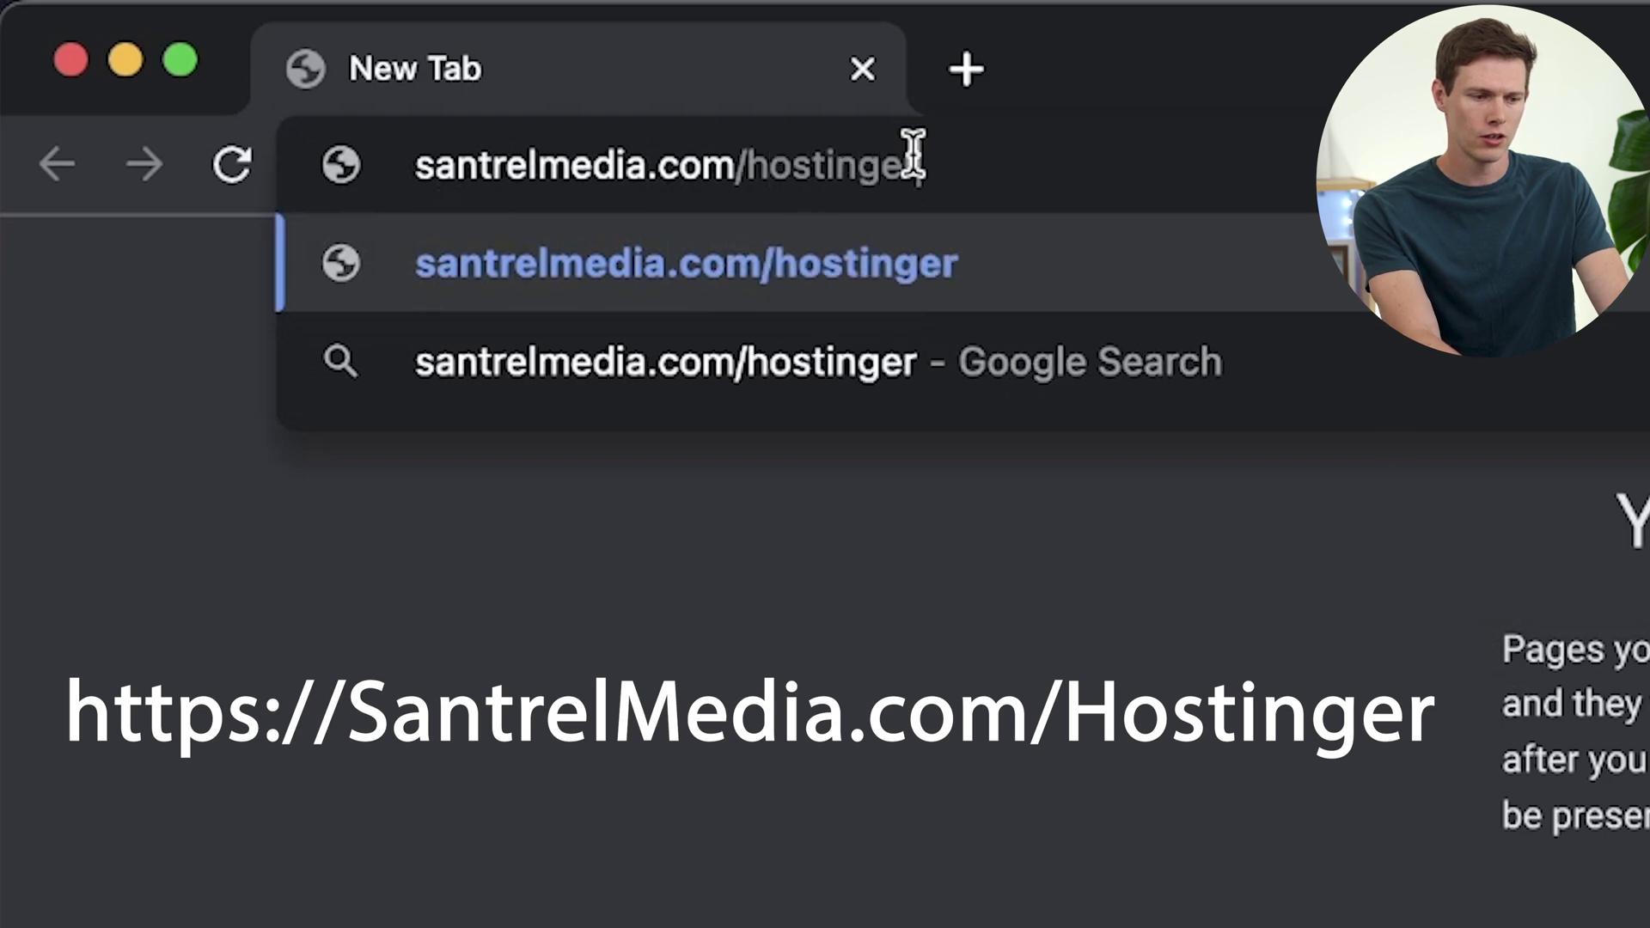
key("Return")
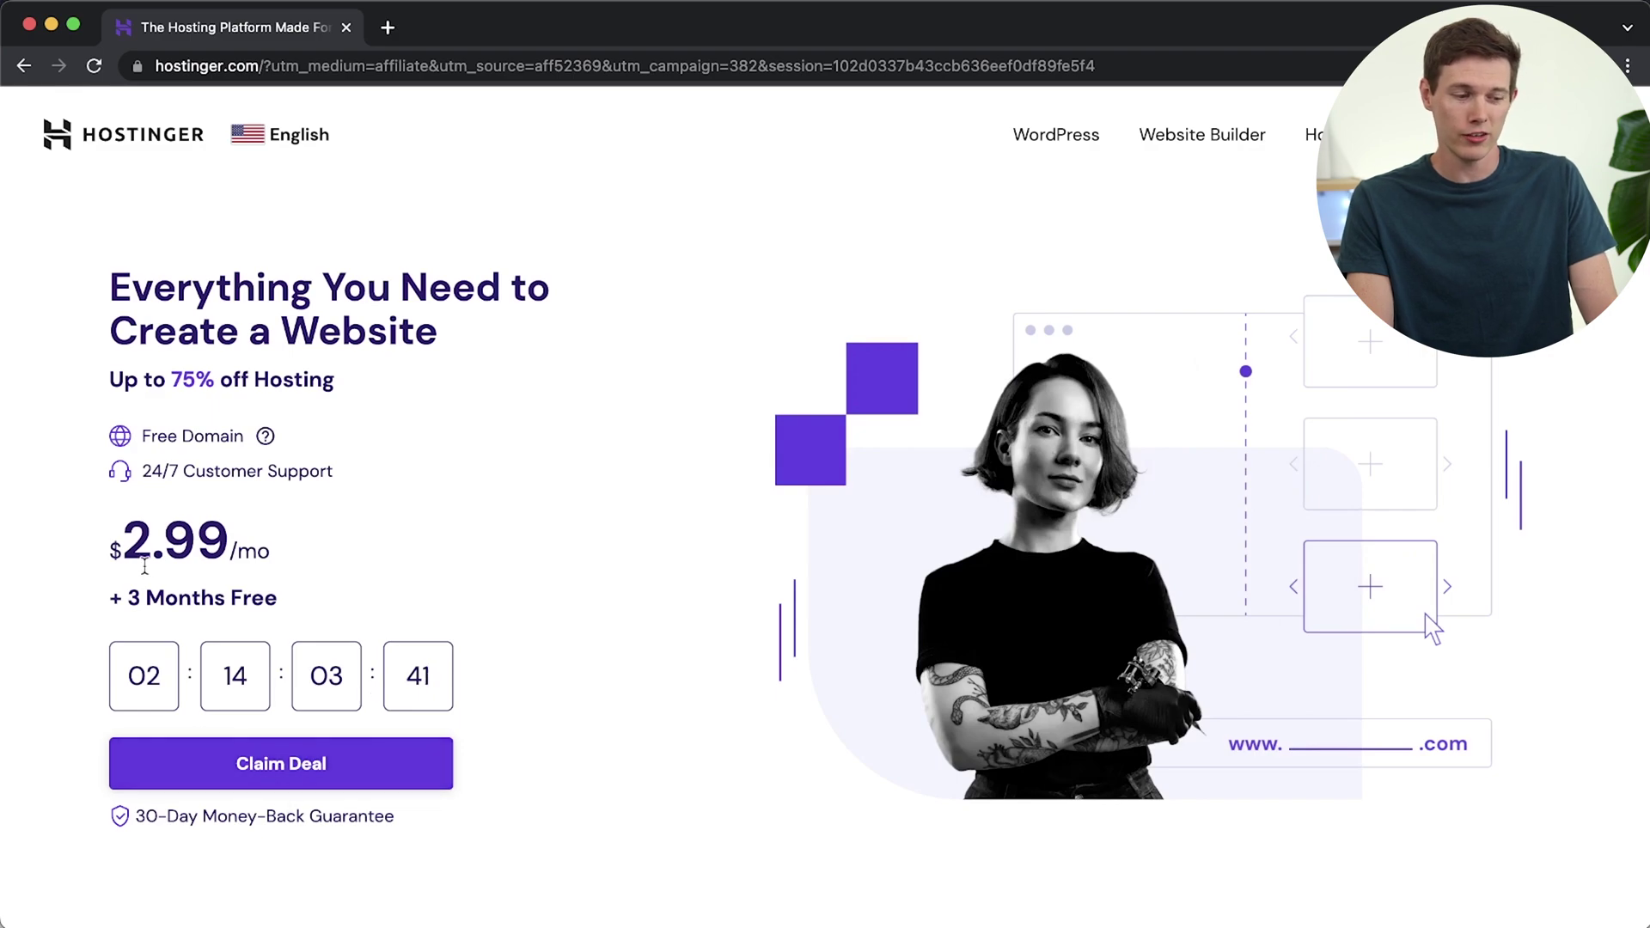
left_click(213, 761)
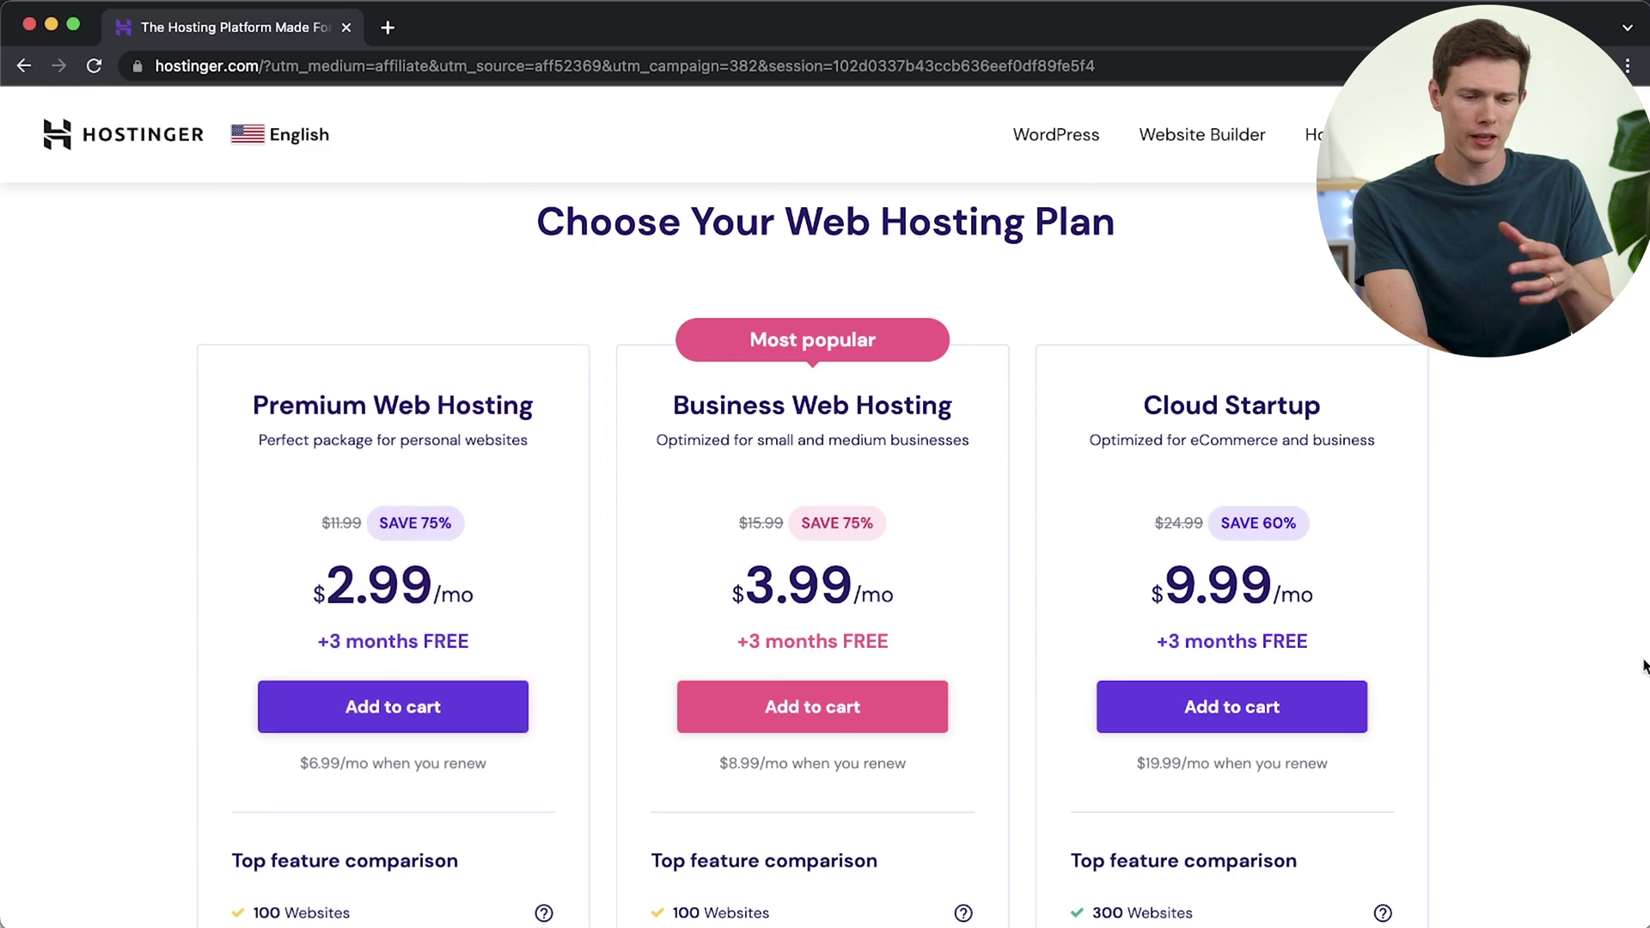
Add the Business Web Hosting plan at $3.99/mo to the cart.
scroll(1454, 692, "down", 2)
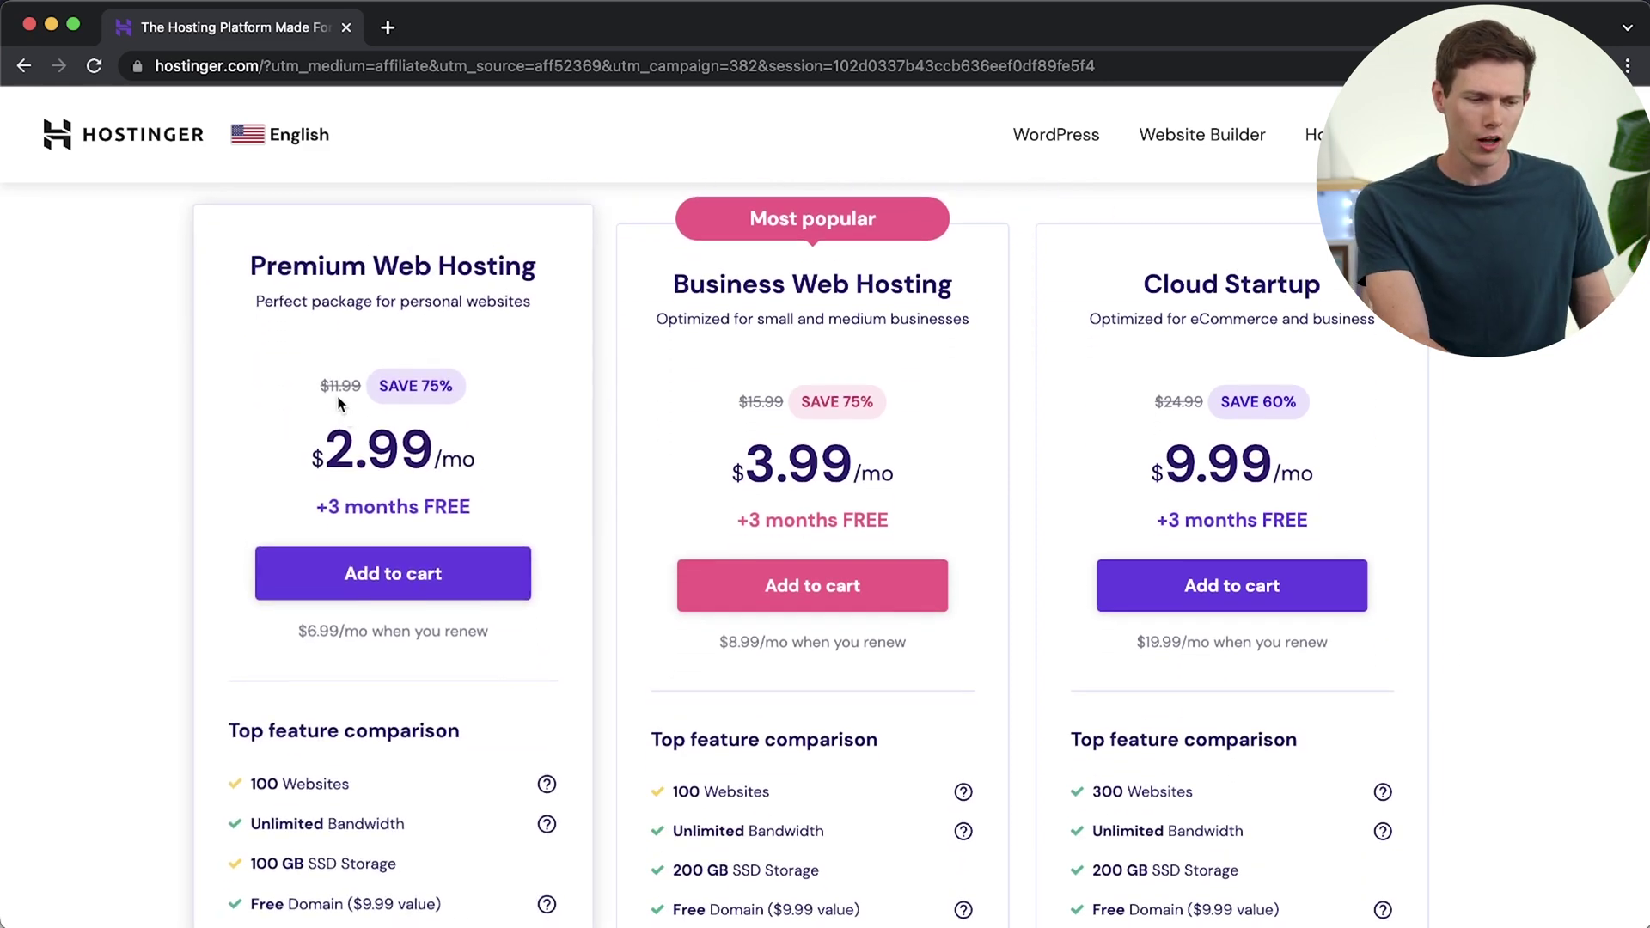
scroll(1456, 584, "down", 1)
scroll(1456, 584, "up", 2)
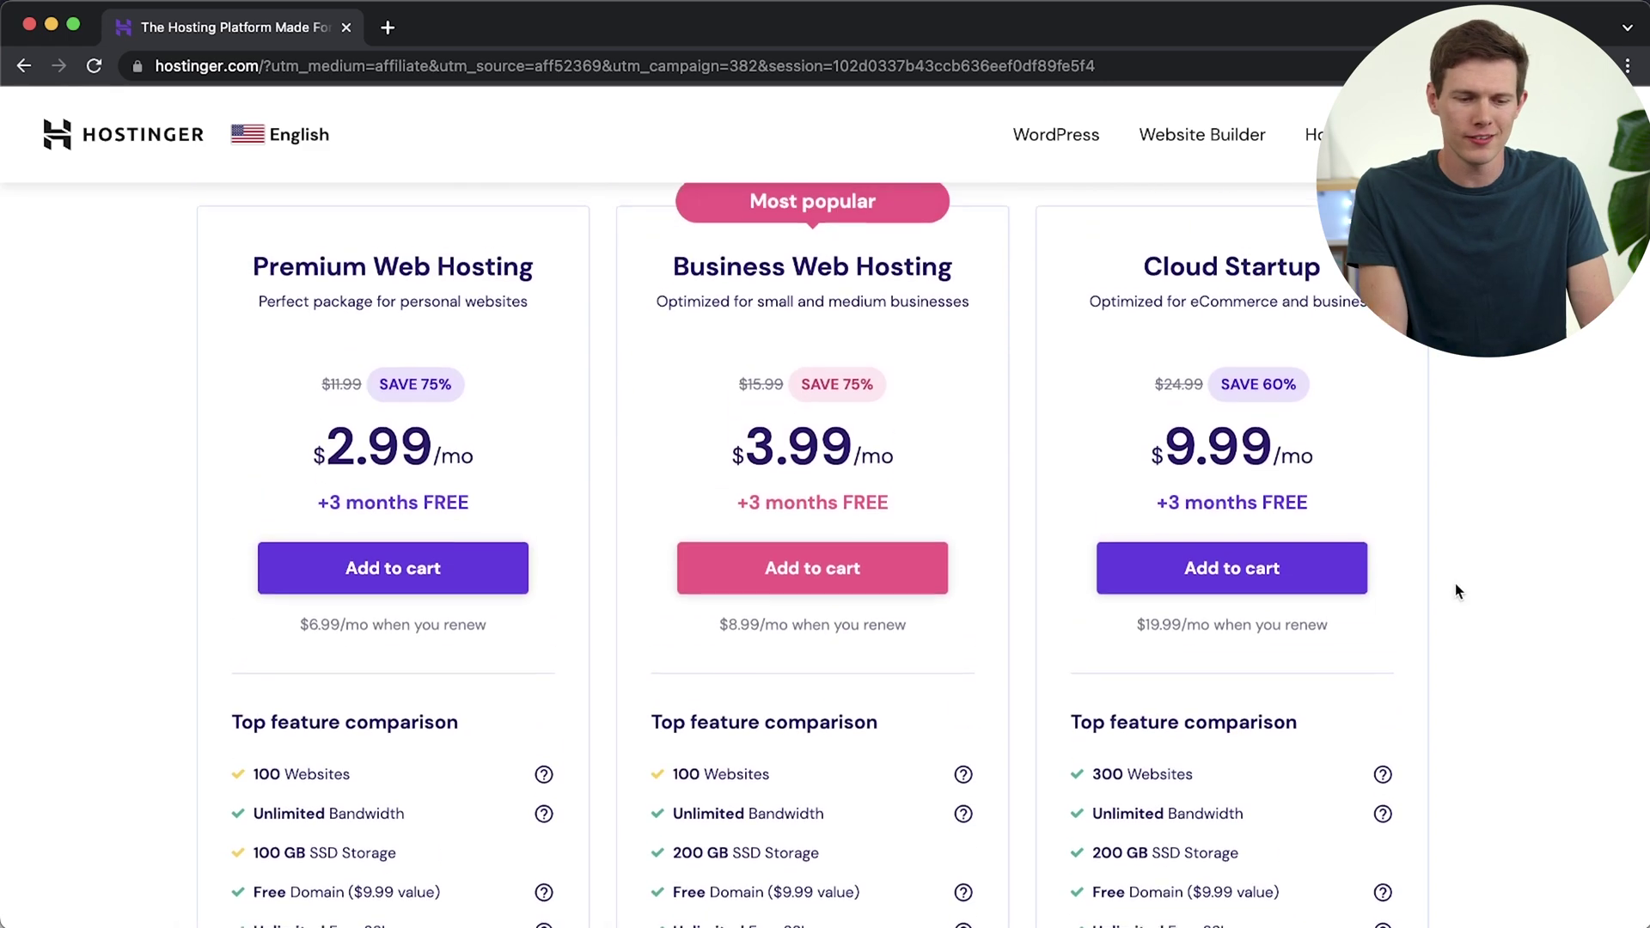
scroll(1456, 590, "down", 1)
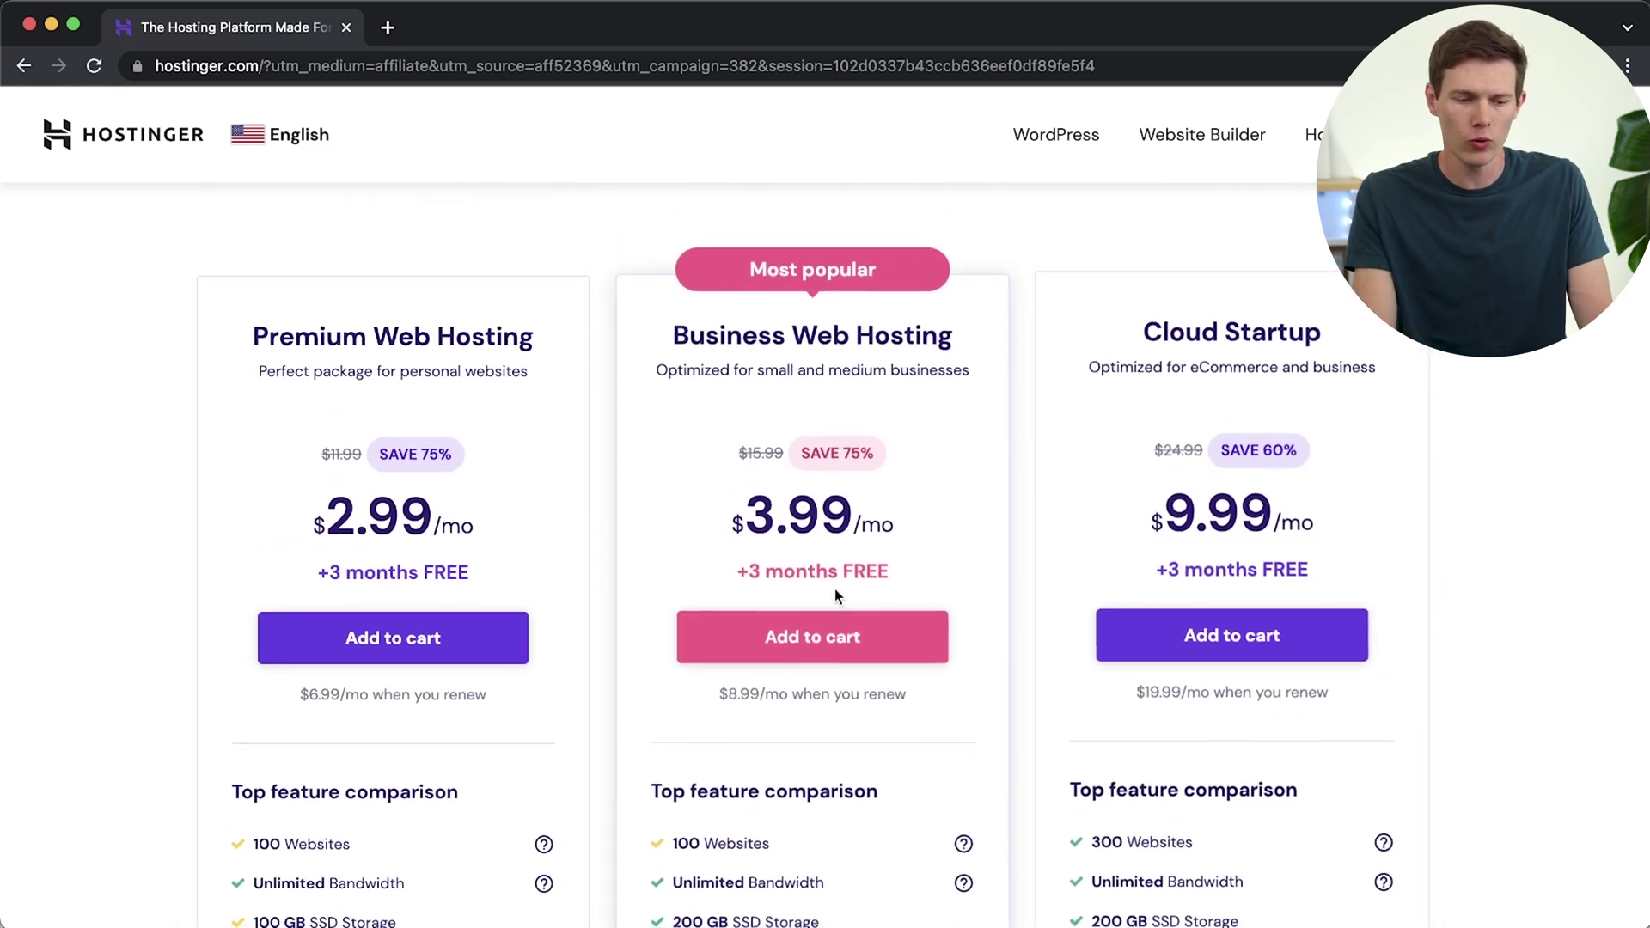
left_click(804, 634)
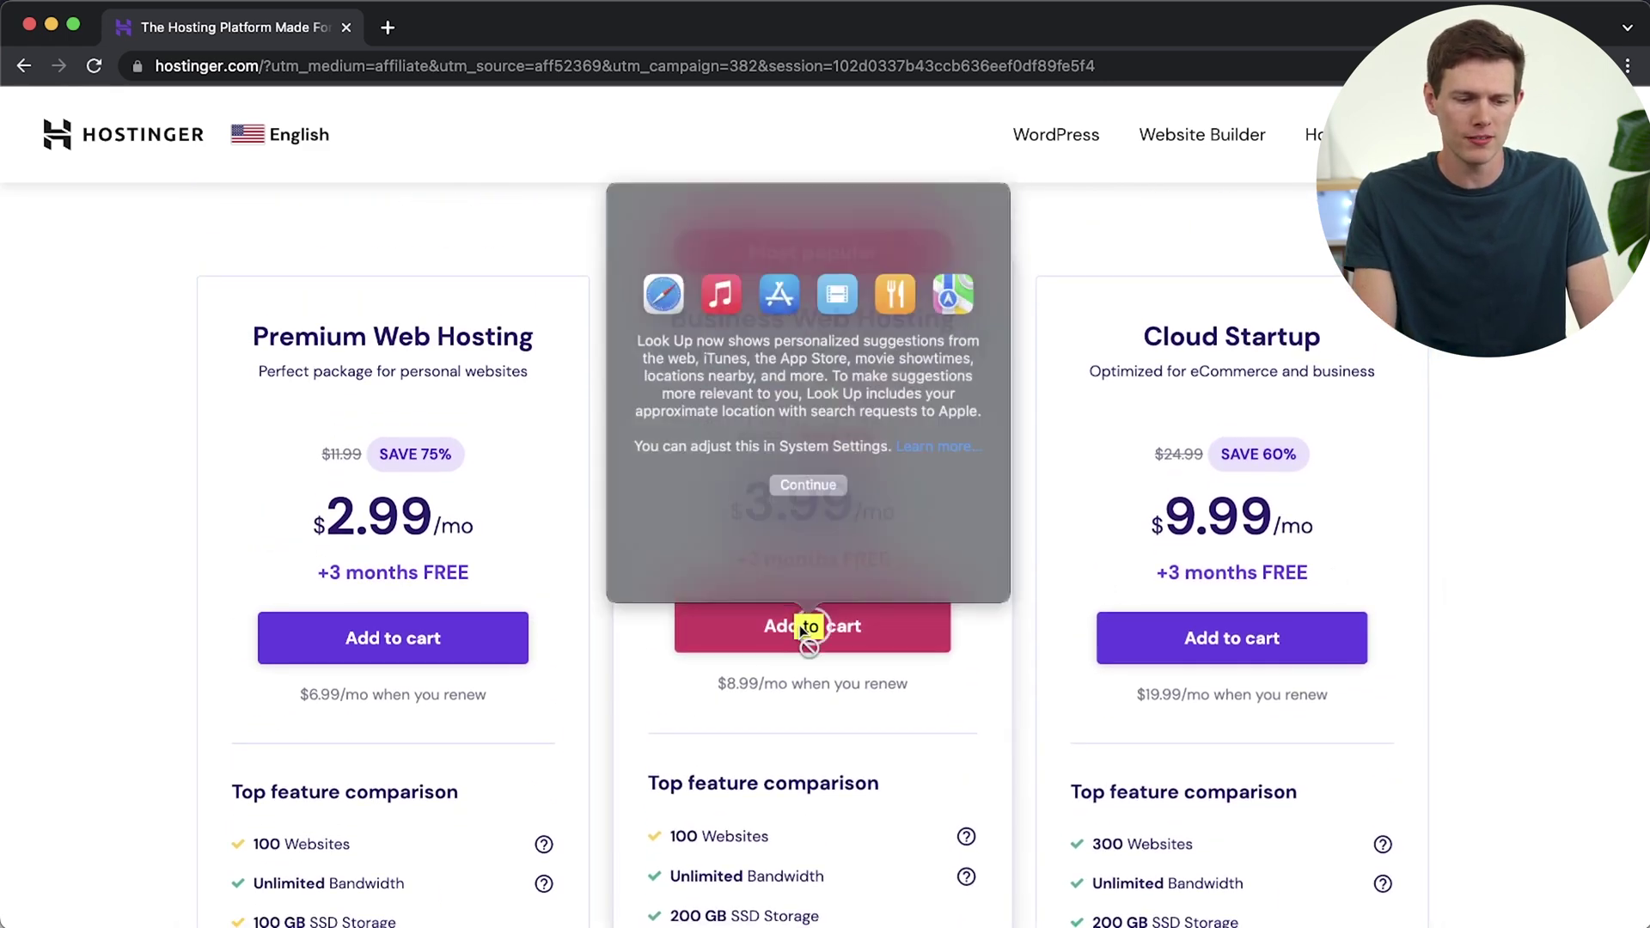
left_click(802, 623)
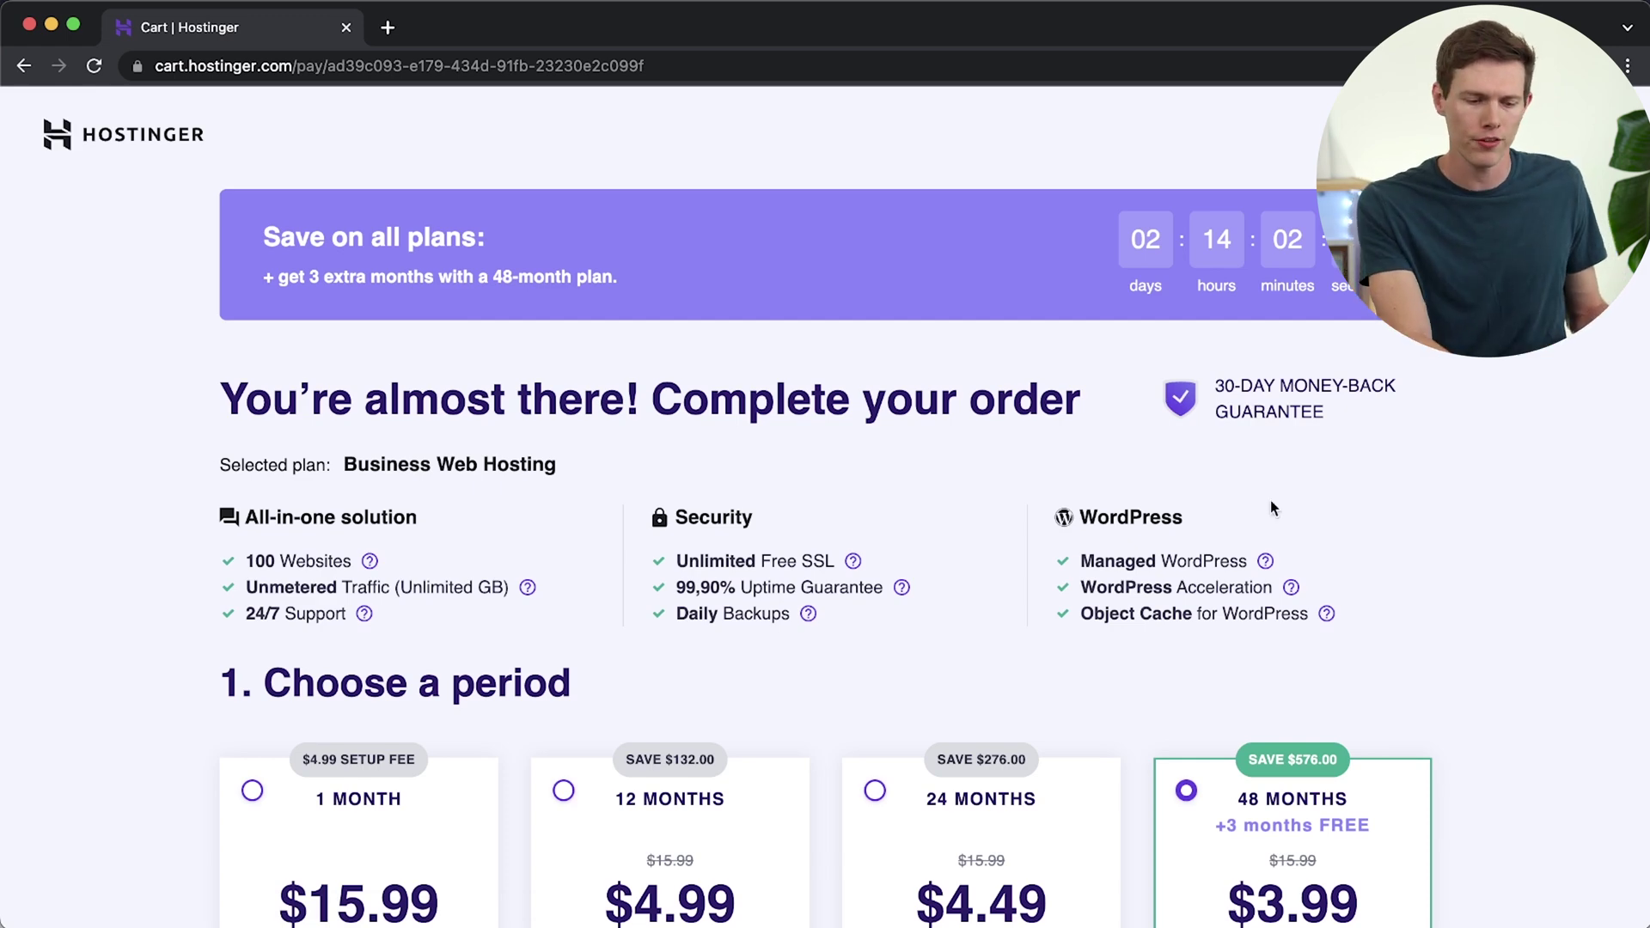
Review the checkout with the 48-month Business Web Hosting period kept at $3.99 per month.
scroll(1273, 507, "down", 3)
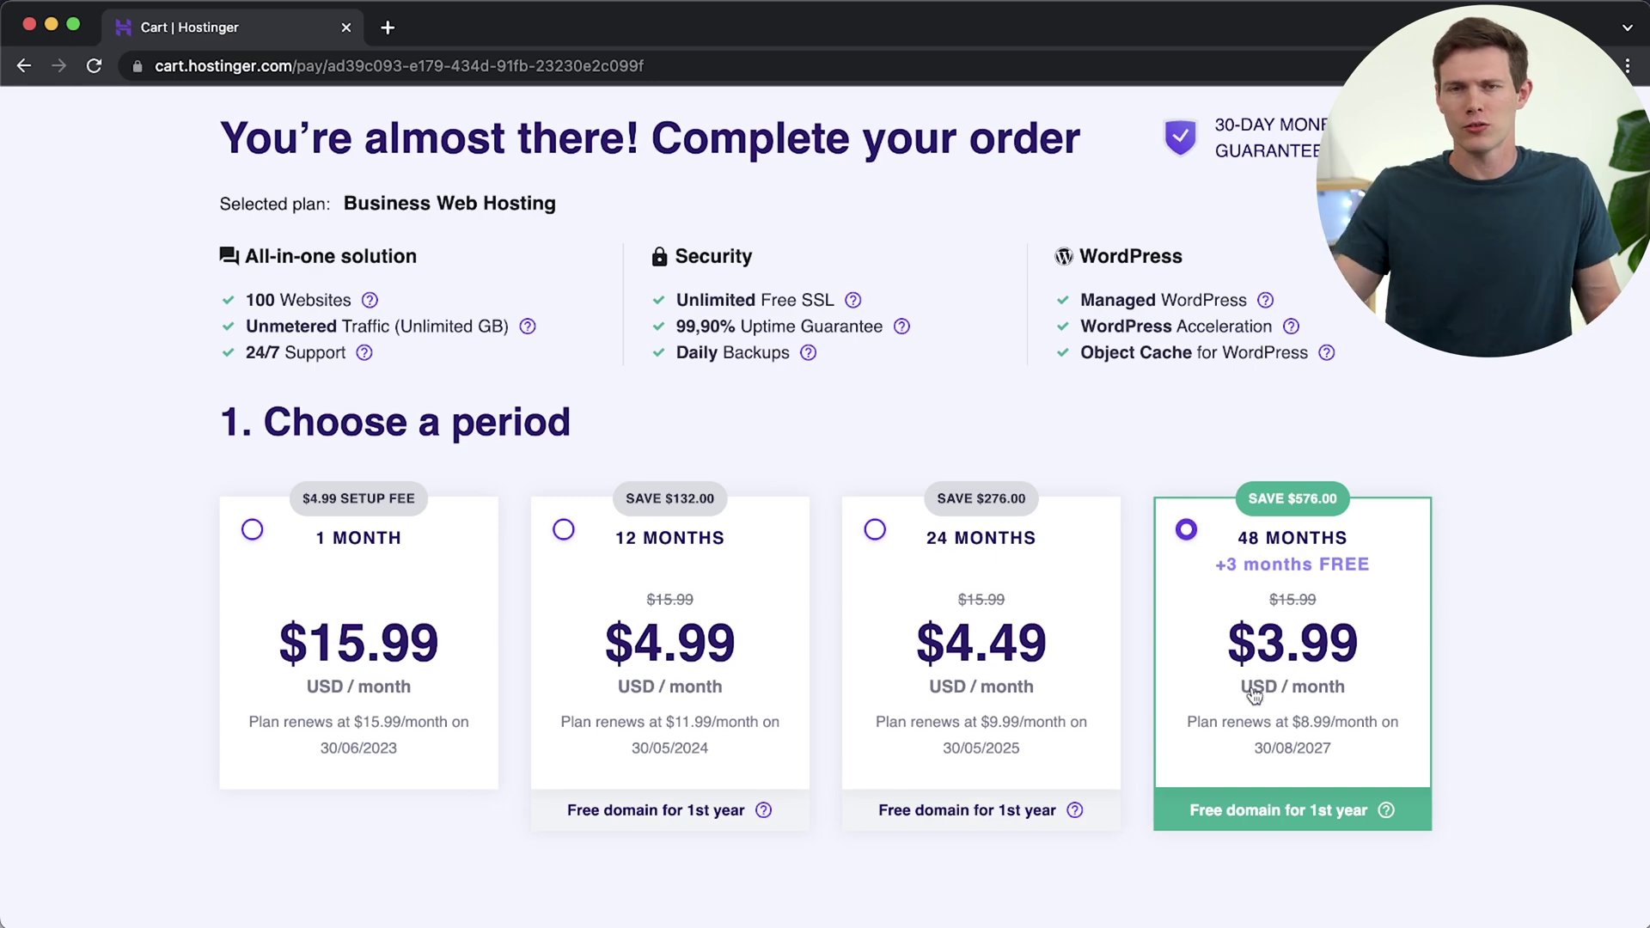
scroll(1251, 691, "down", 7)
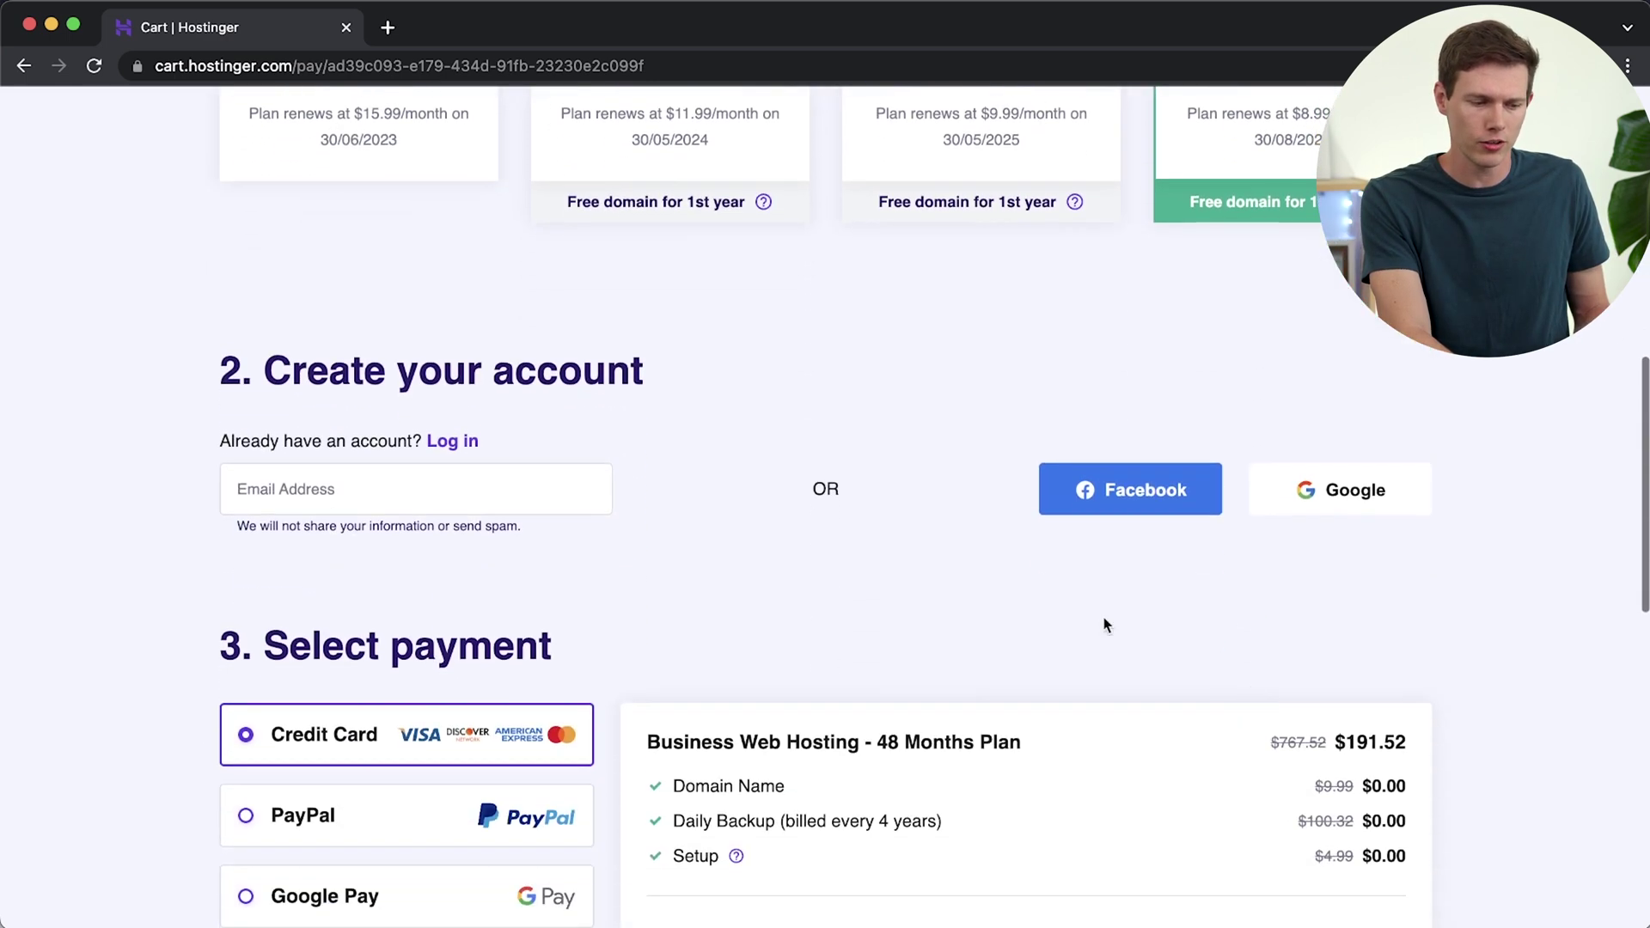
Apply coupon code SANTREL to bring the order total down to $172.37.
left_click(451, 486)
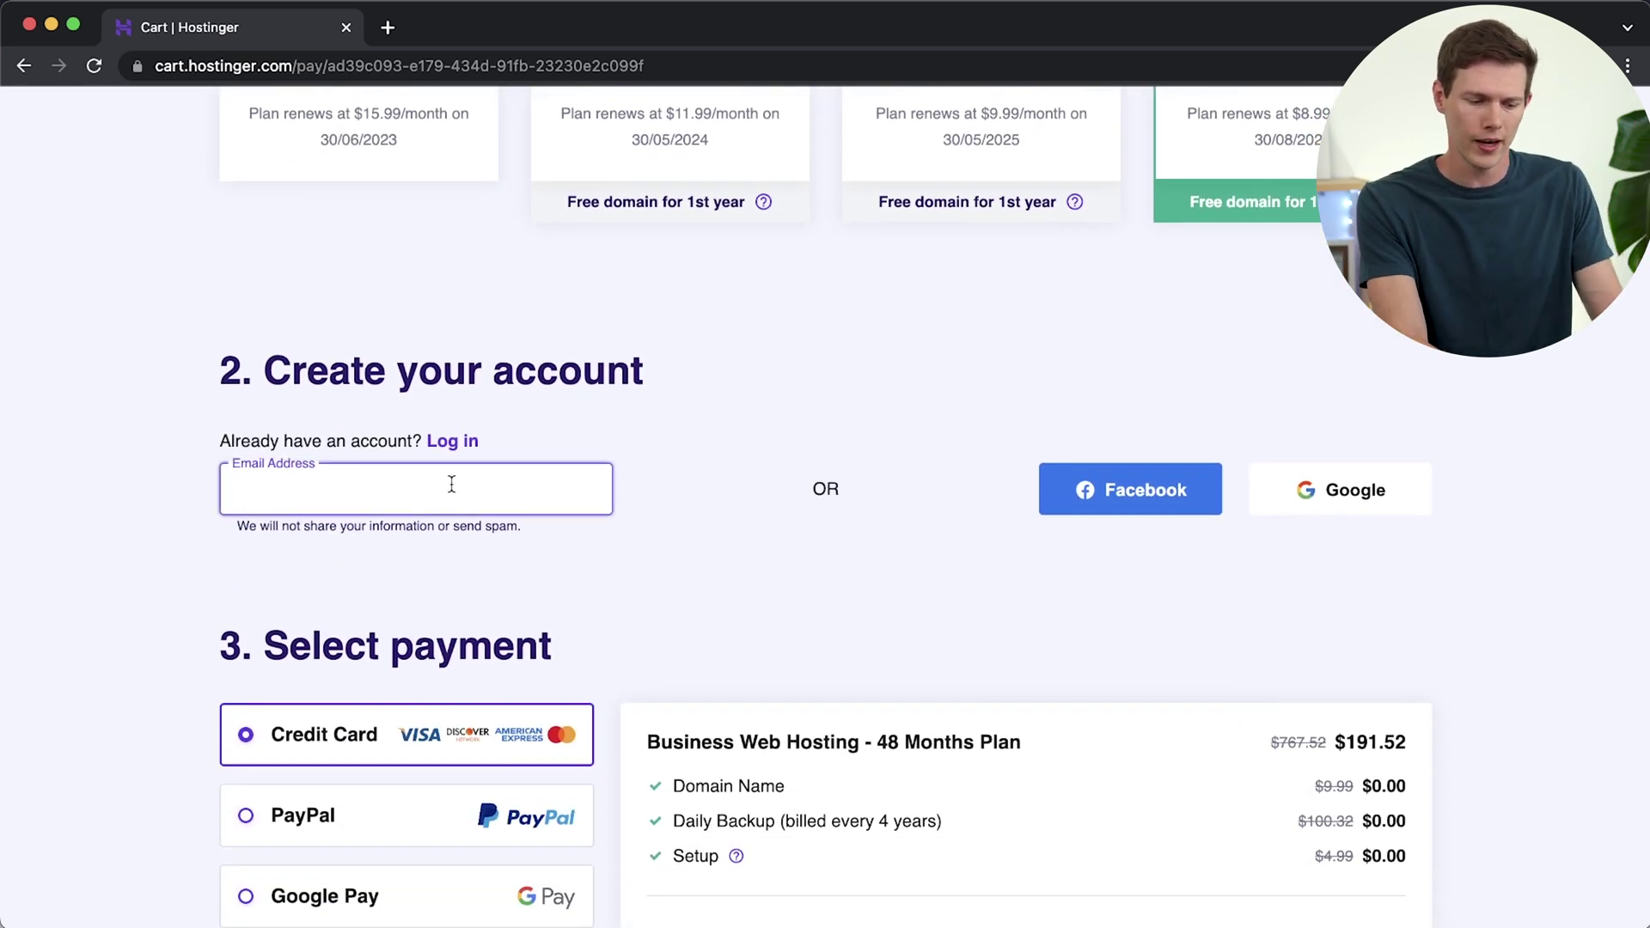
scroll(904, 656, "down", 10)
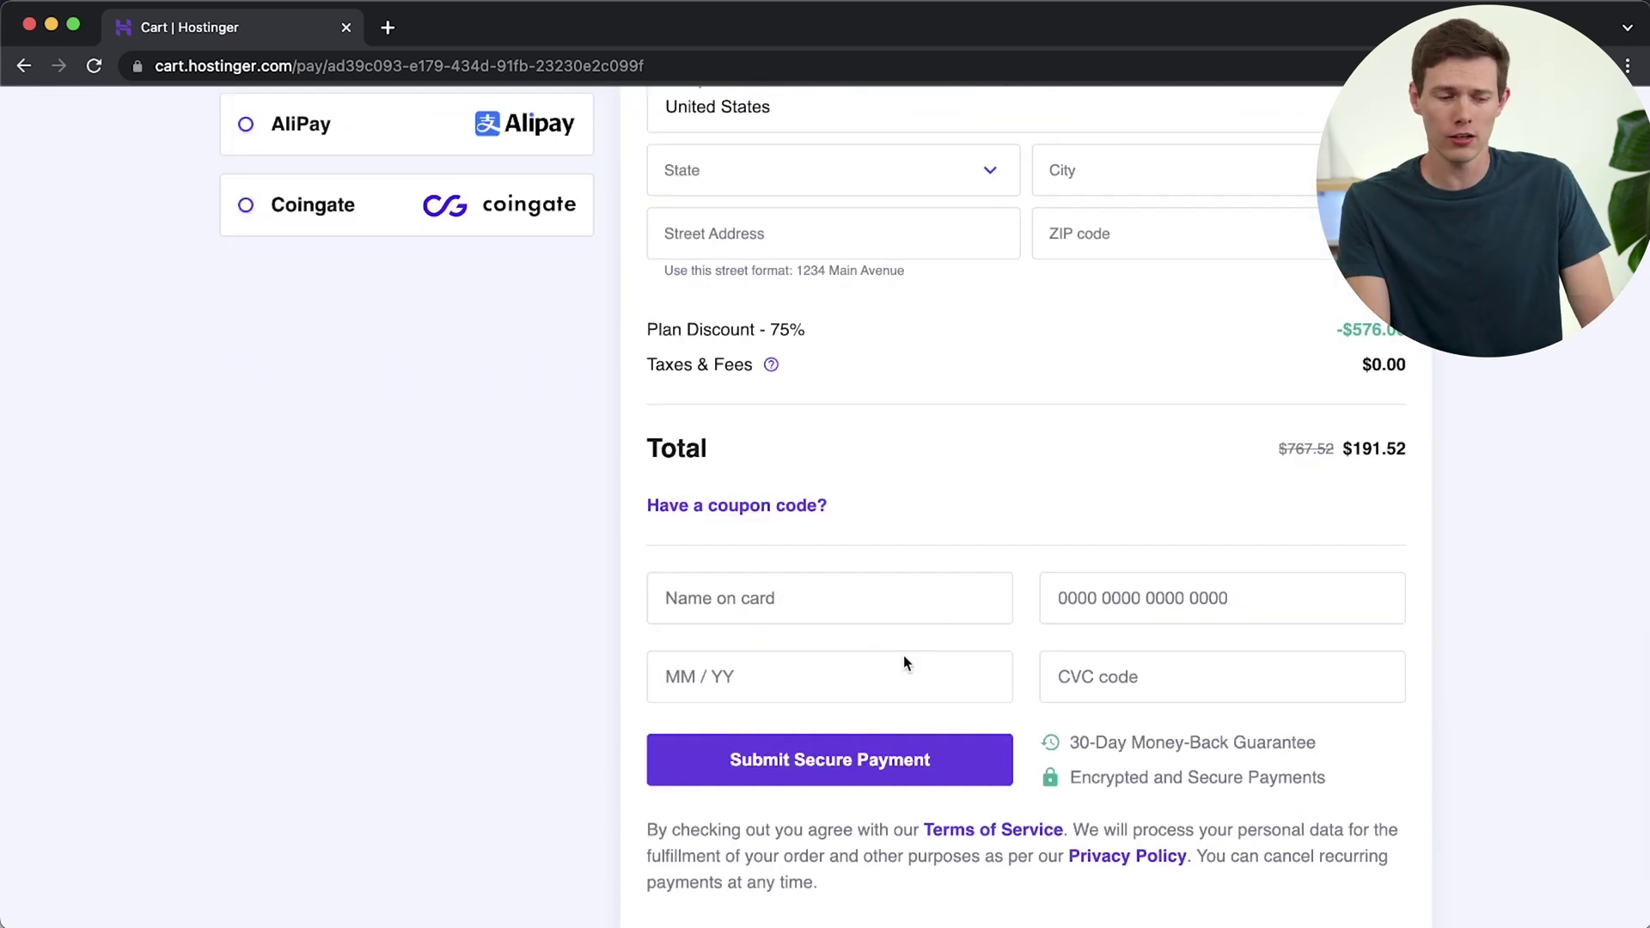
left_click(698, 505)
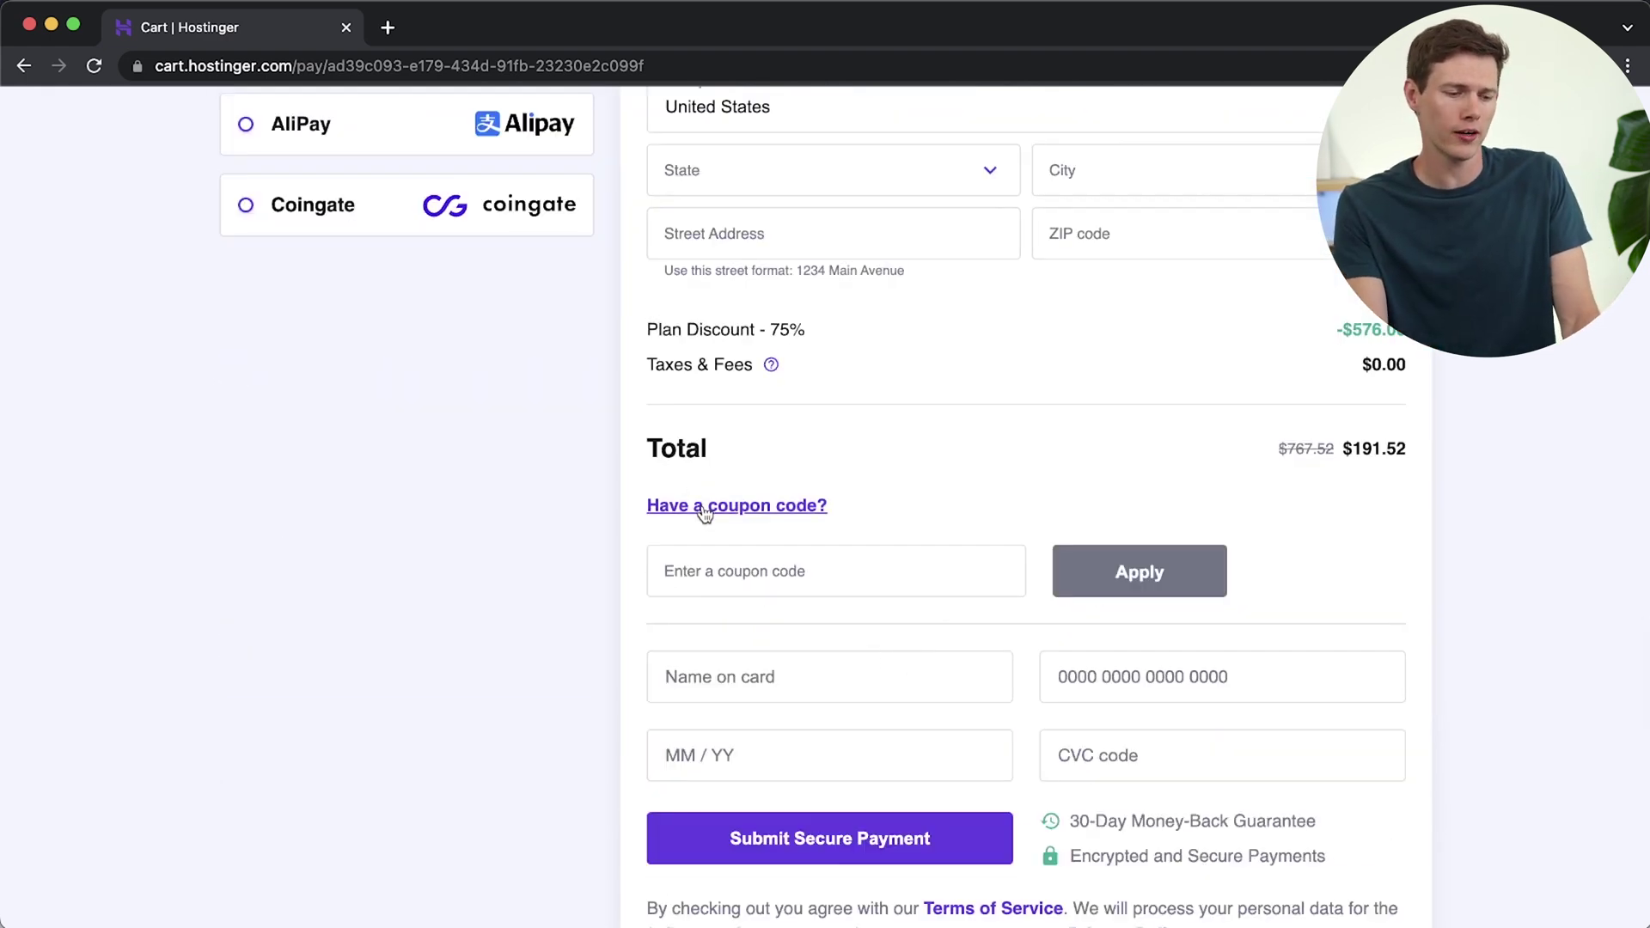
left_click(726, 585)
type("SANTREL")
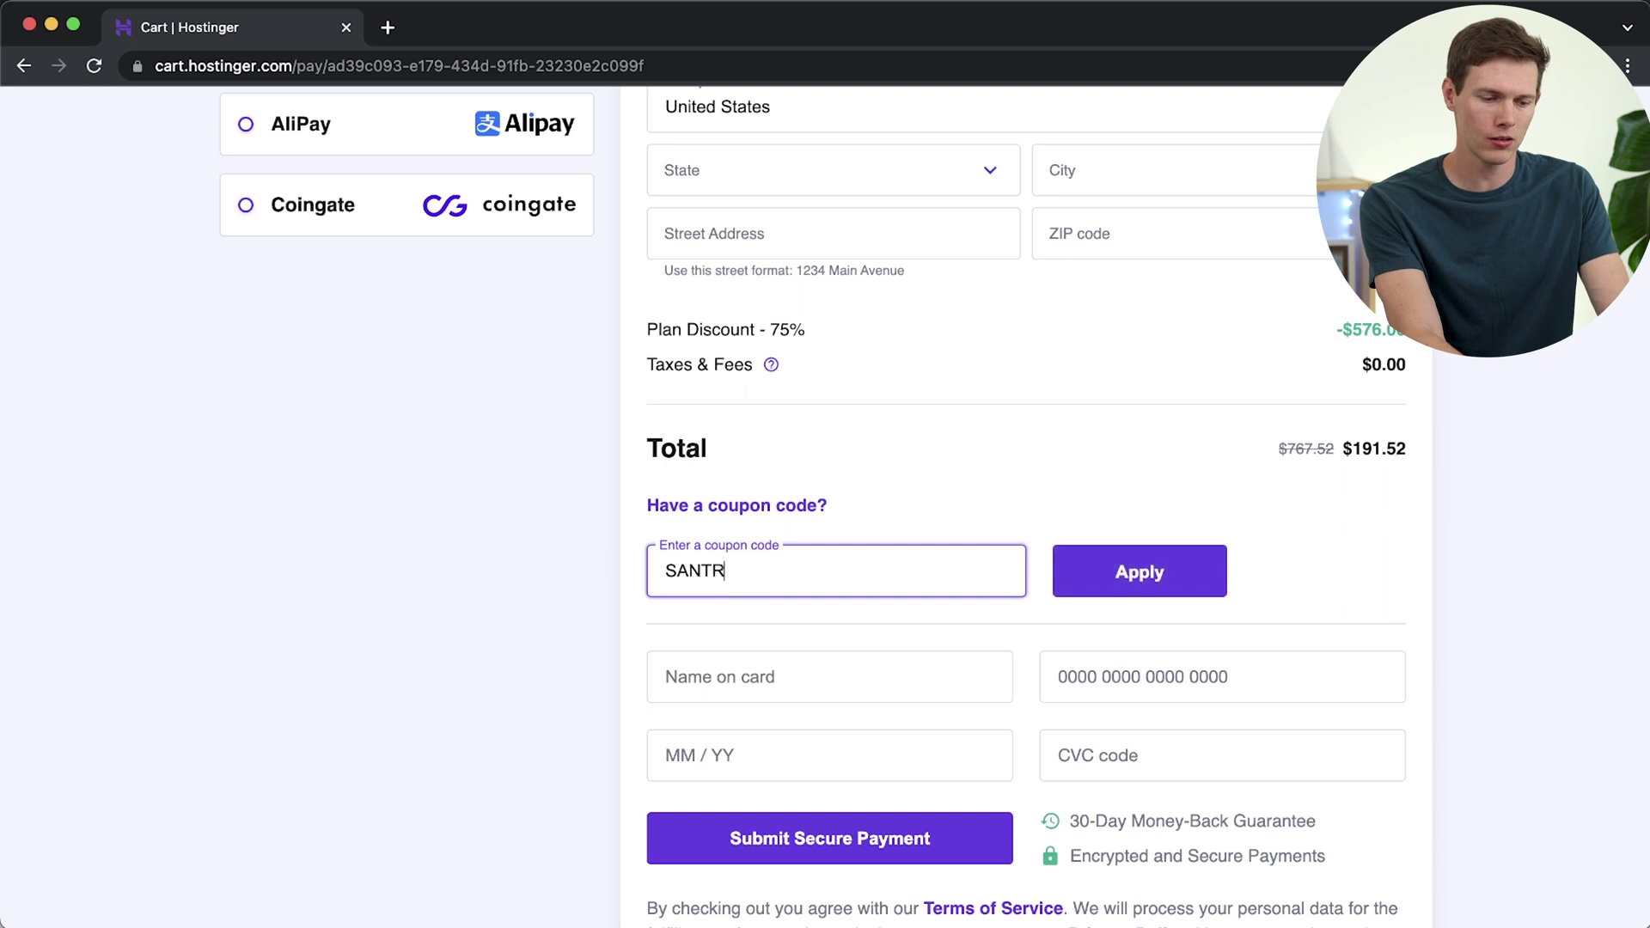
left_click(1162, 569)
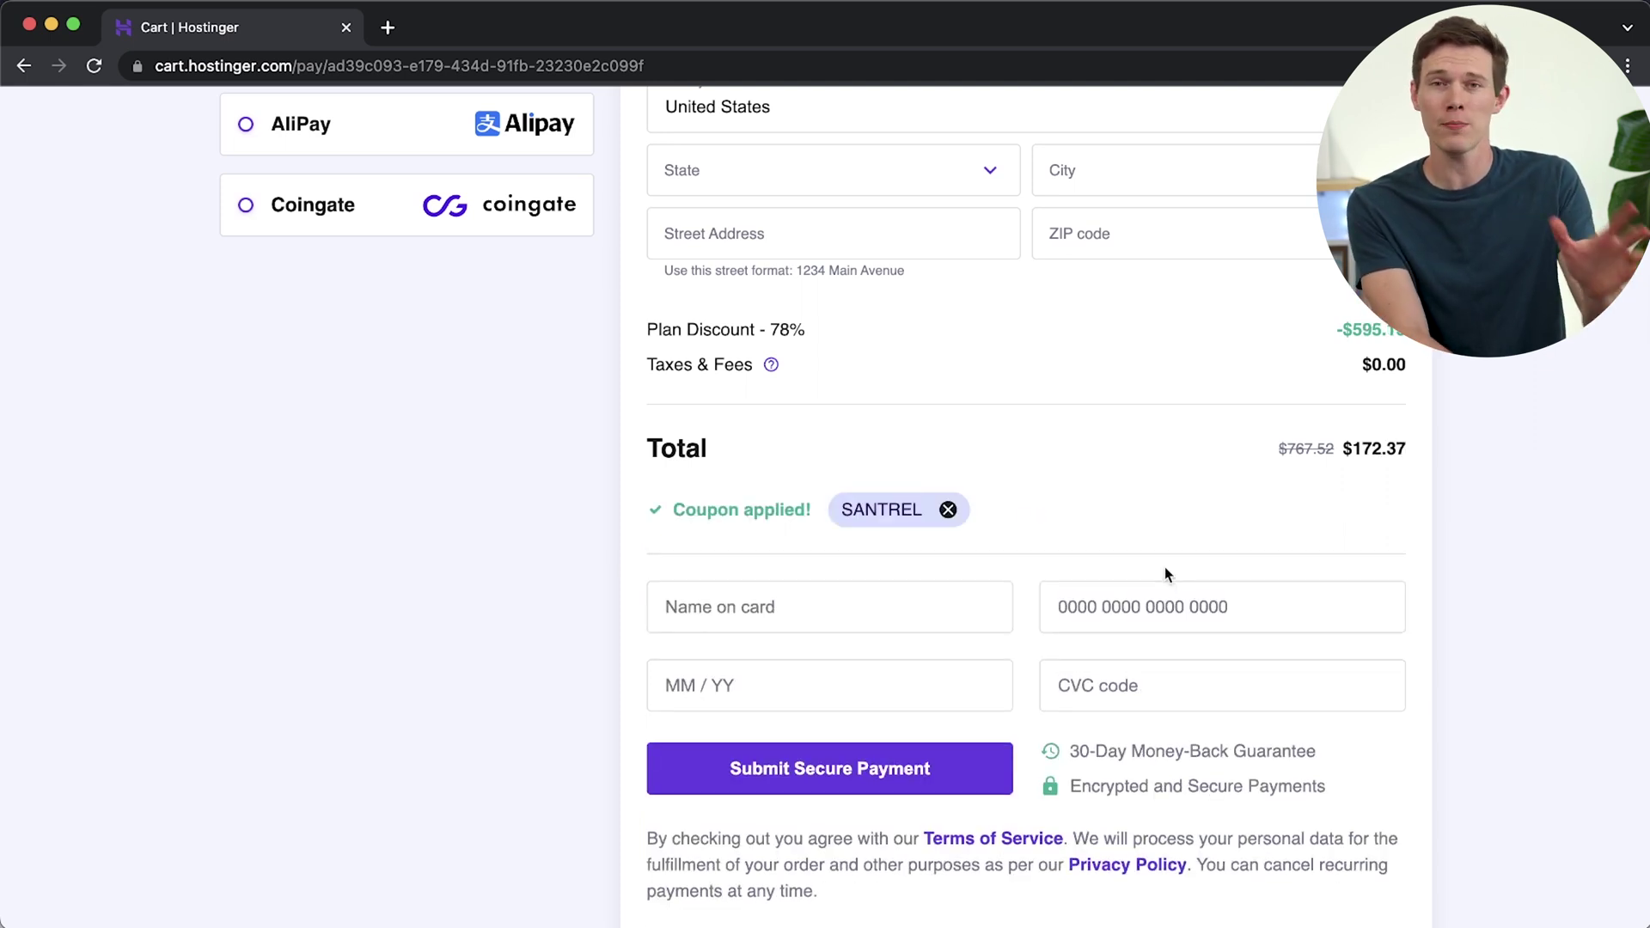
scroll(1351, 452, "down", 1)
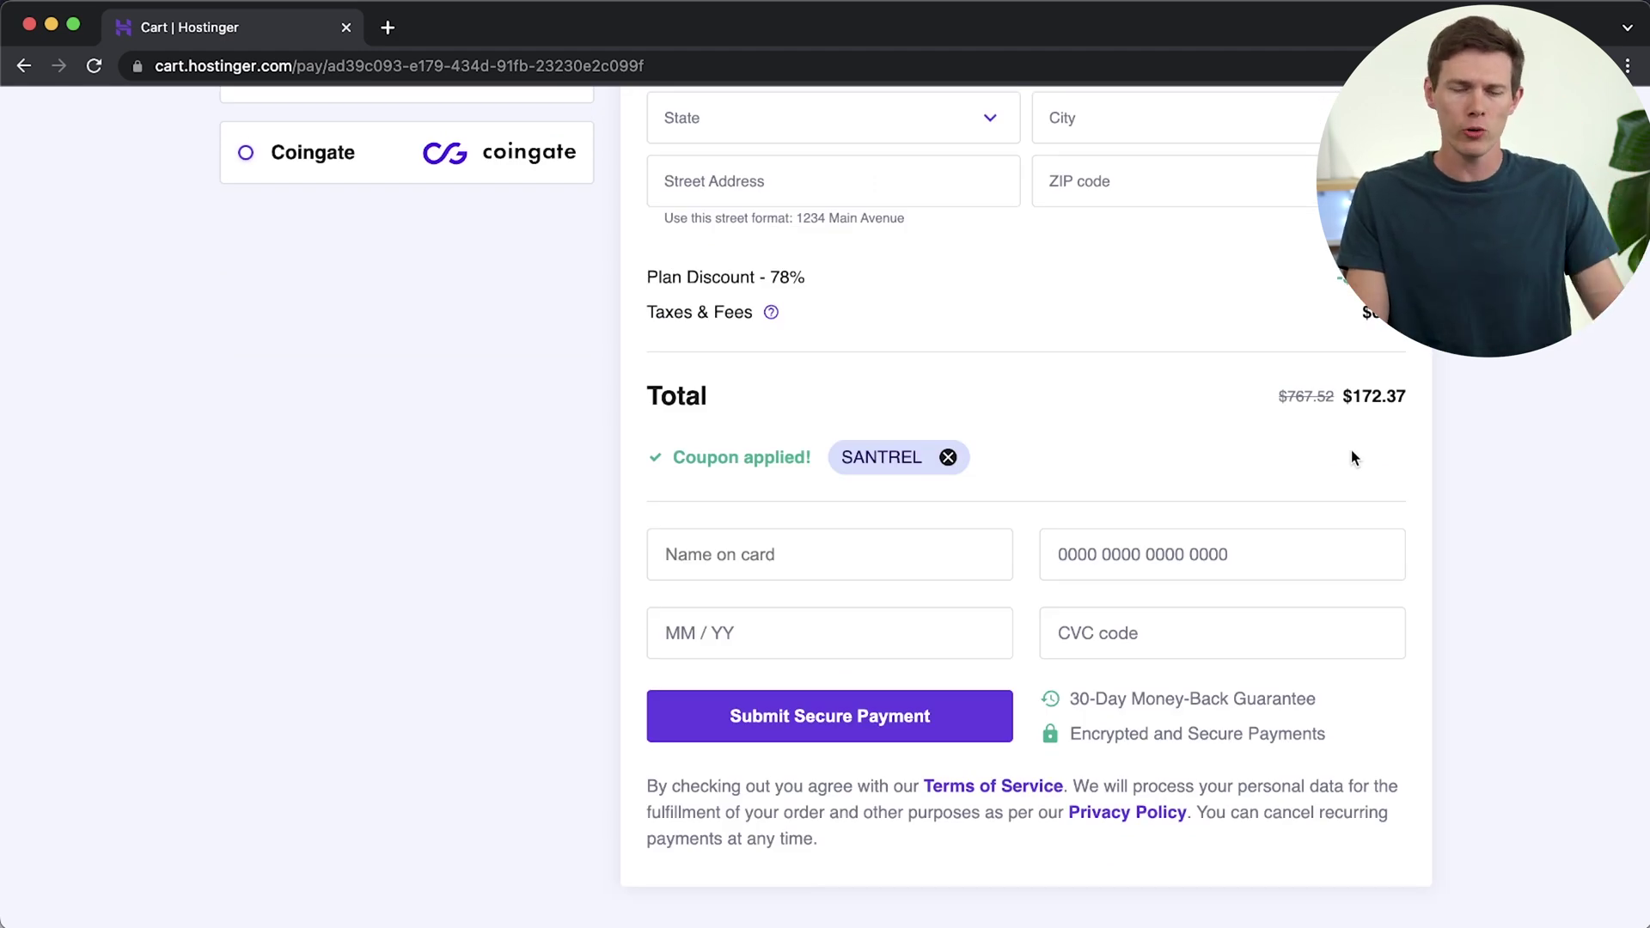
scroll(1417, 482, "up", 2)
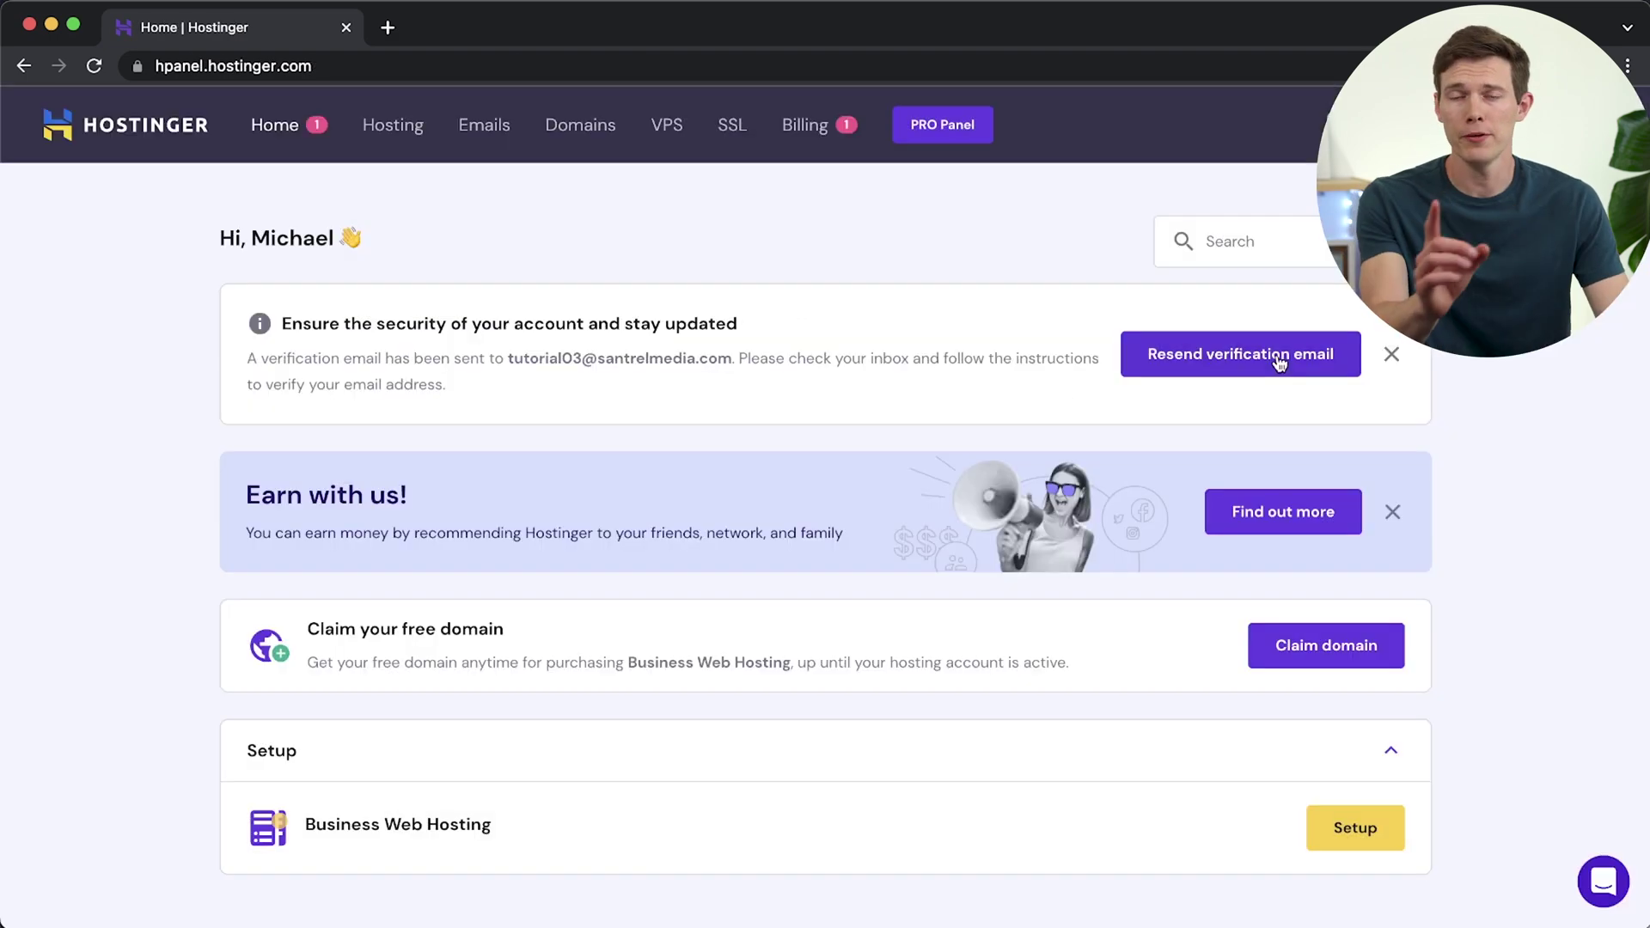
Dismiss the security notice and claim santrelmechshop.com as the free .com domain.
left_click(1279, 359)
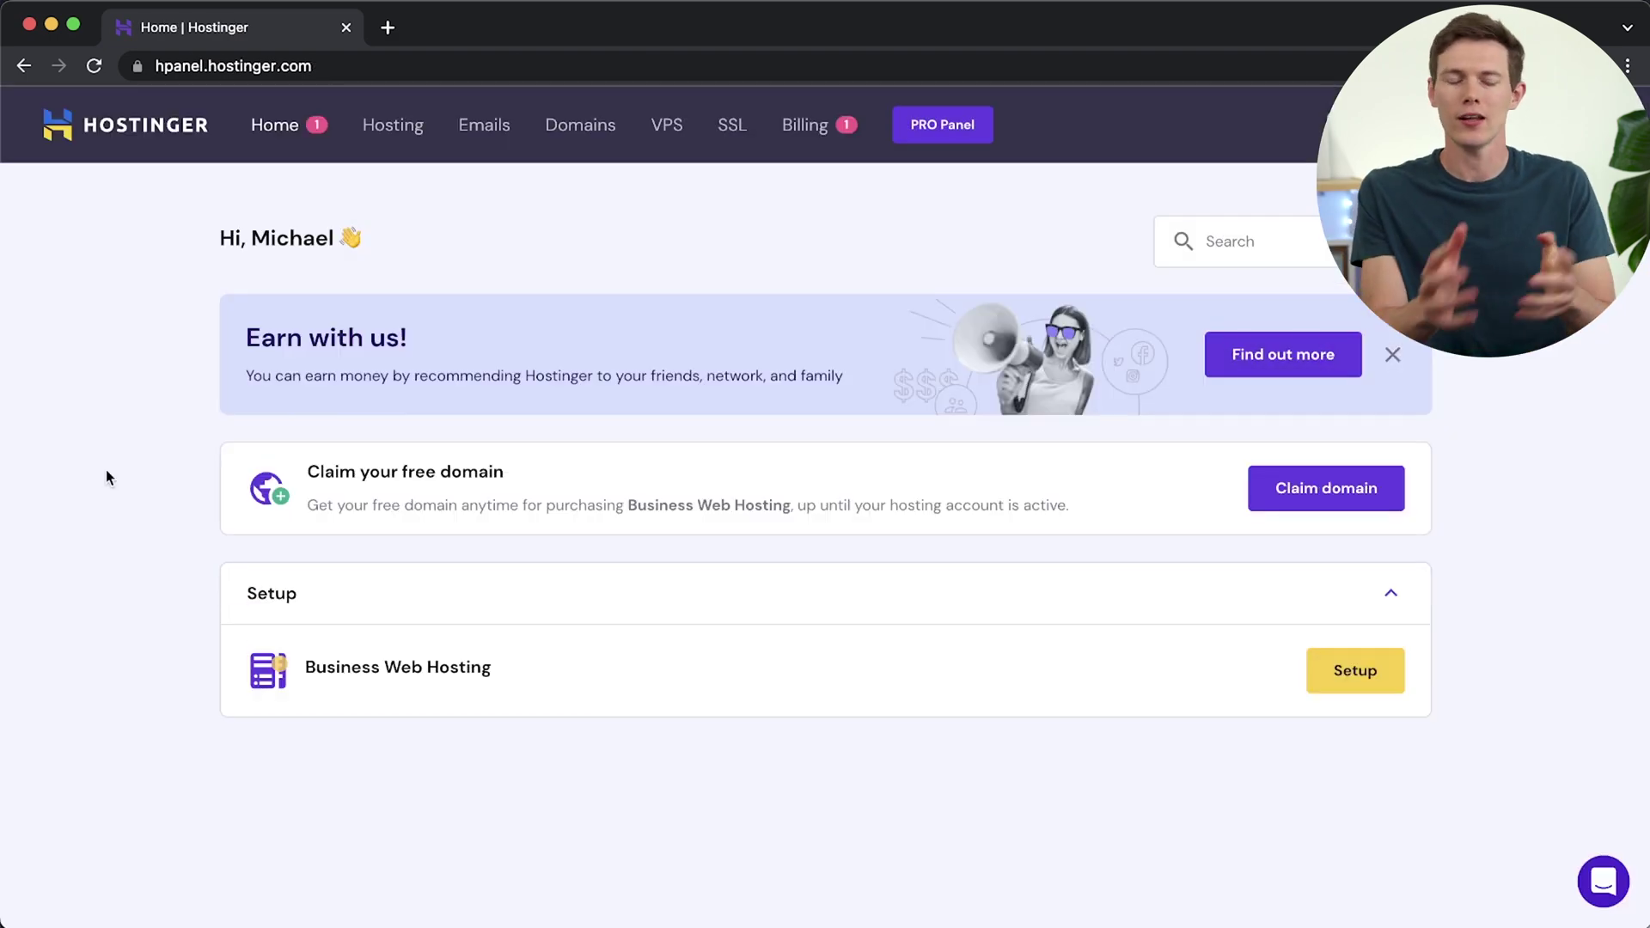
left_click(1286, 505)
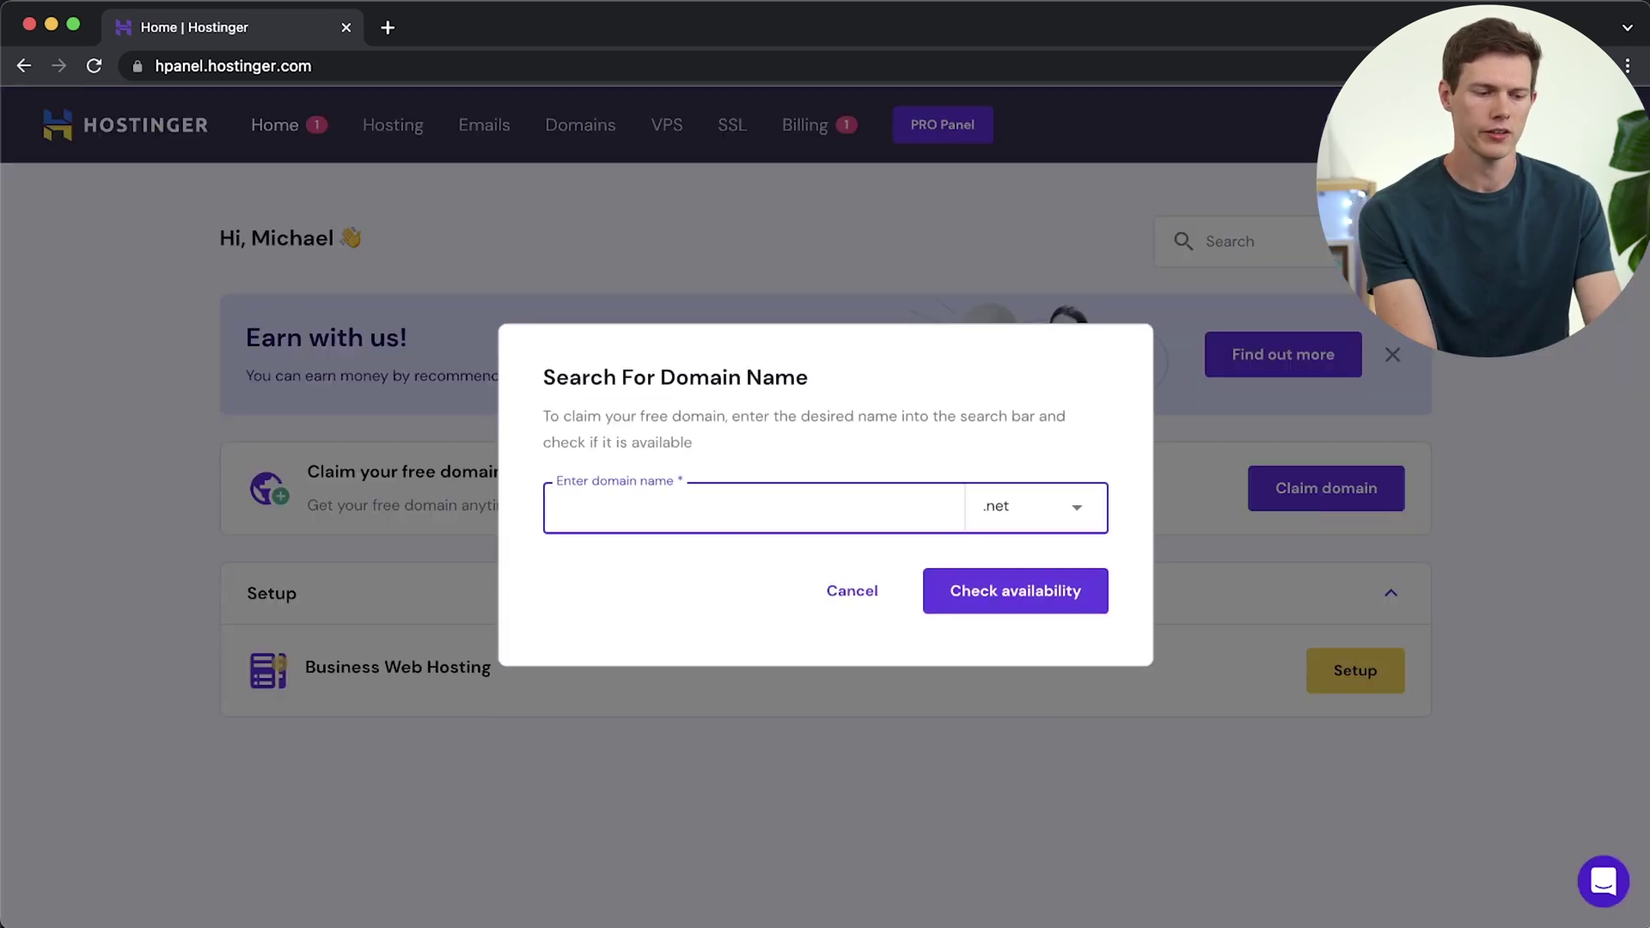
type("santrelmed")
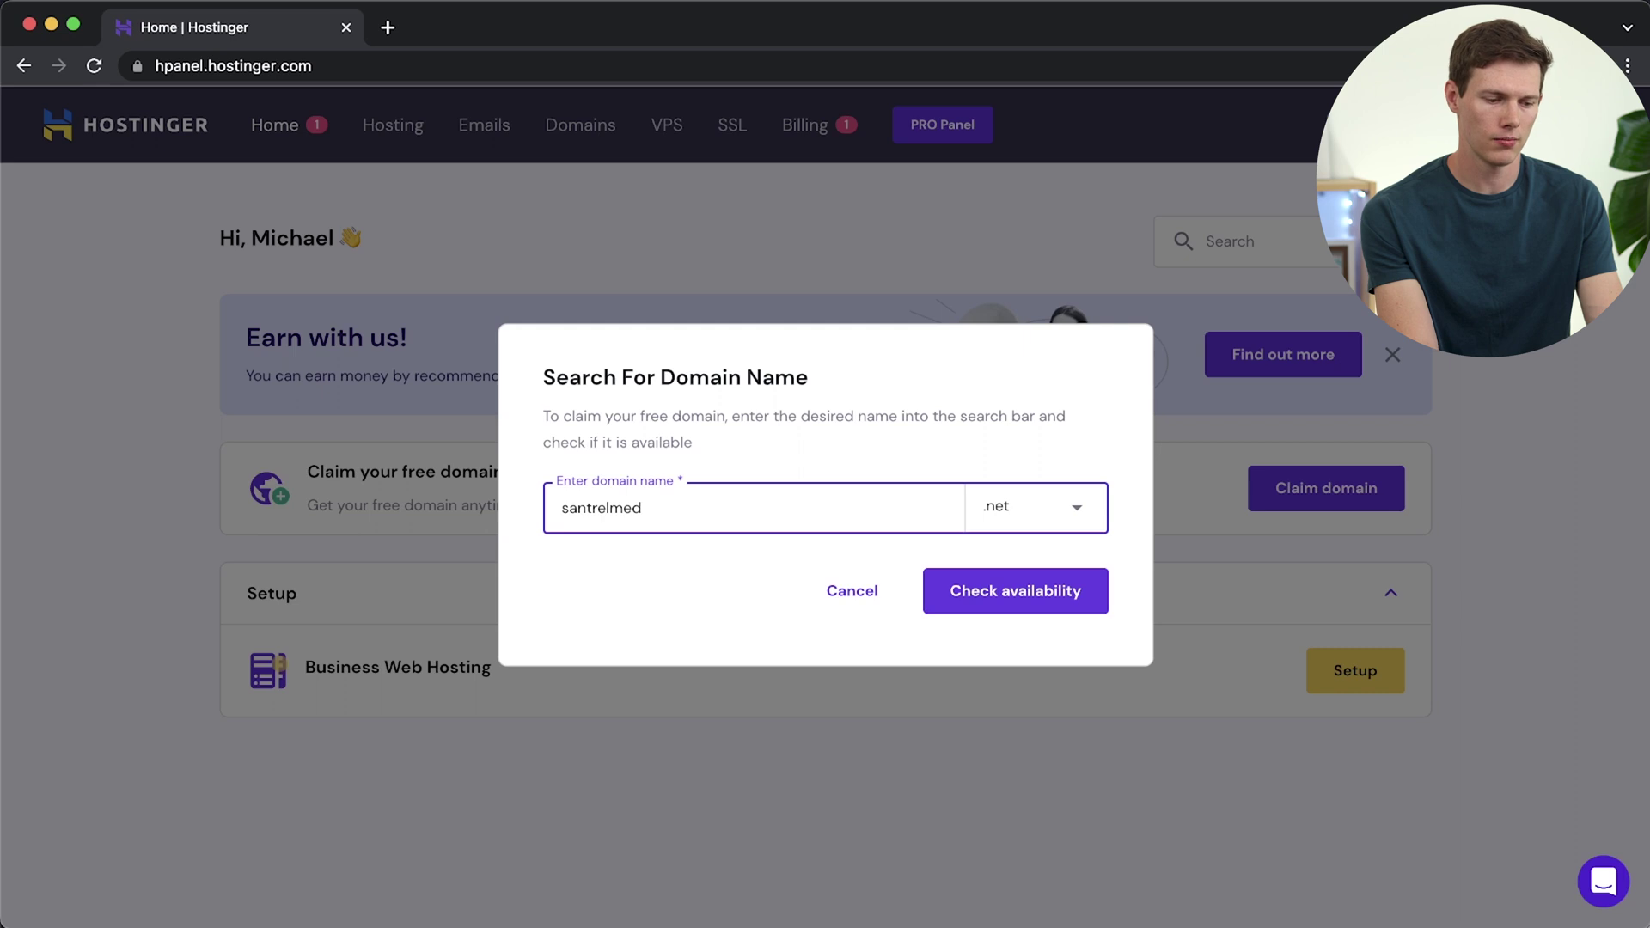
key("BackSpace")
type("chshop")
left_click(1048, 507)
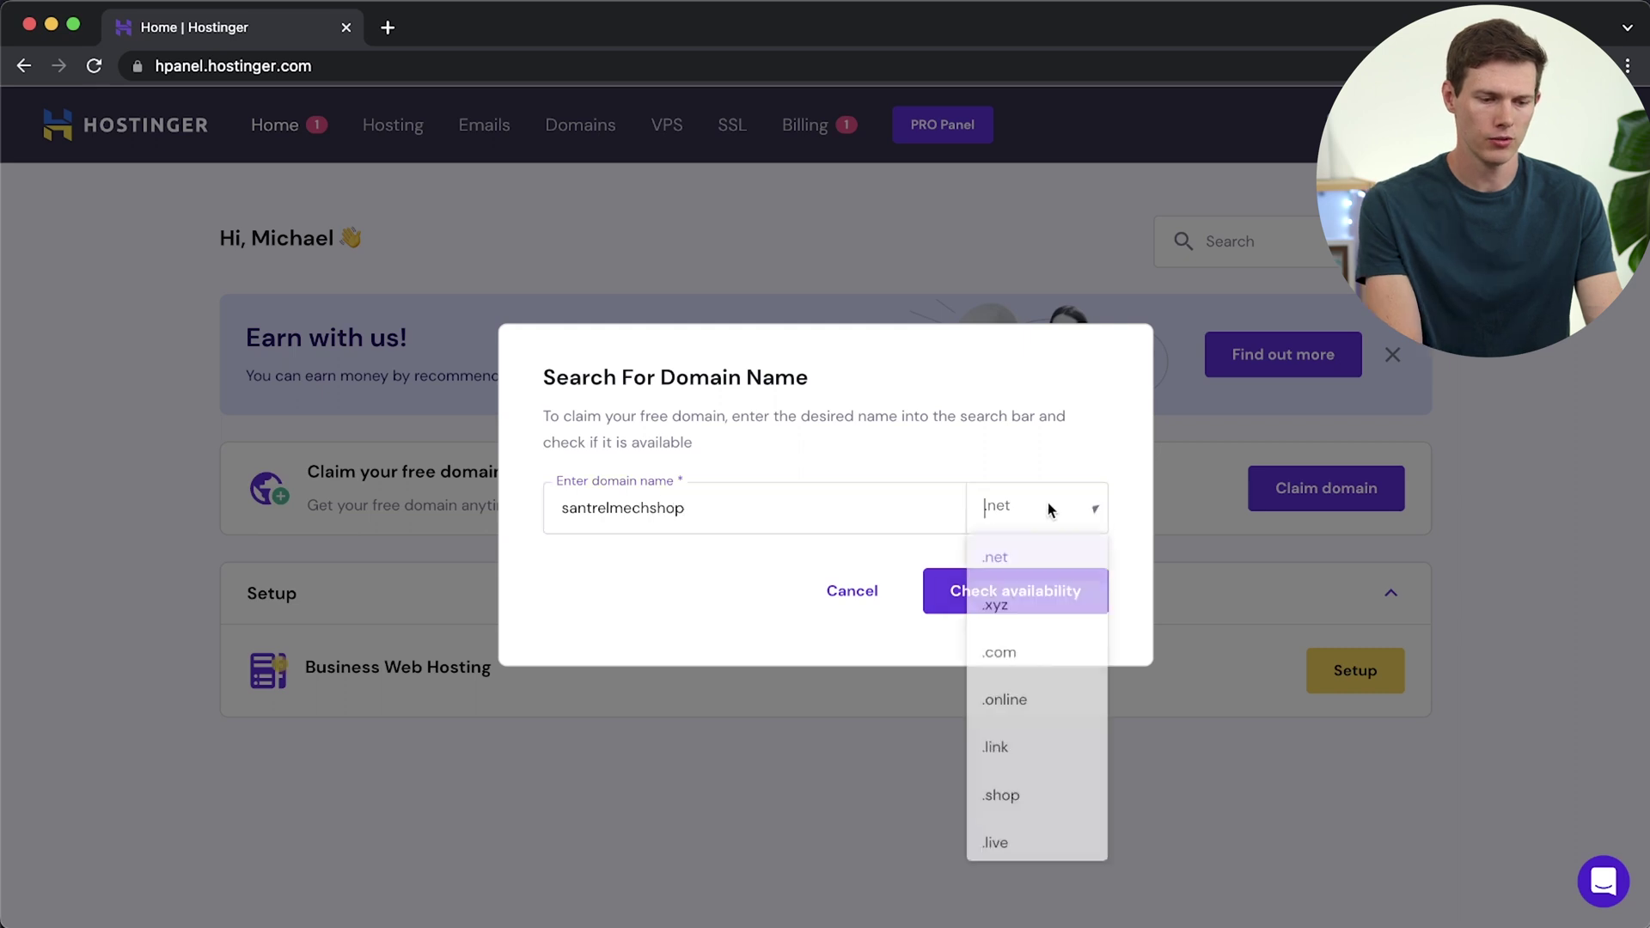
left_click(1030, 672)
left_click(1009, 665)
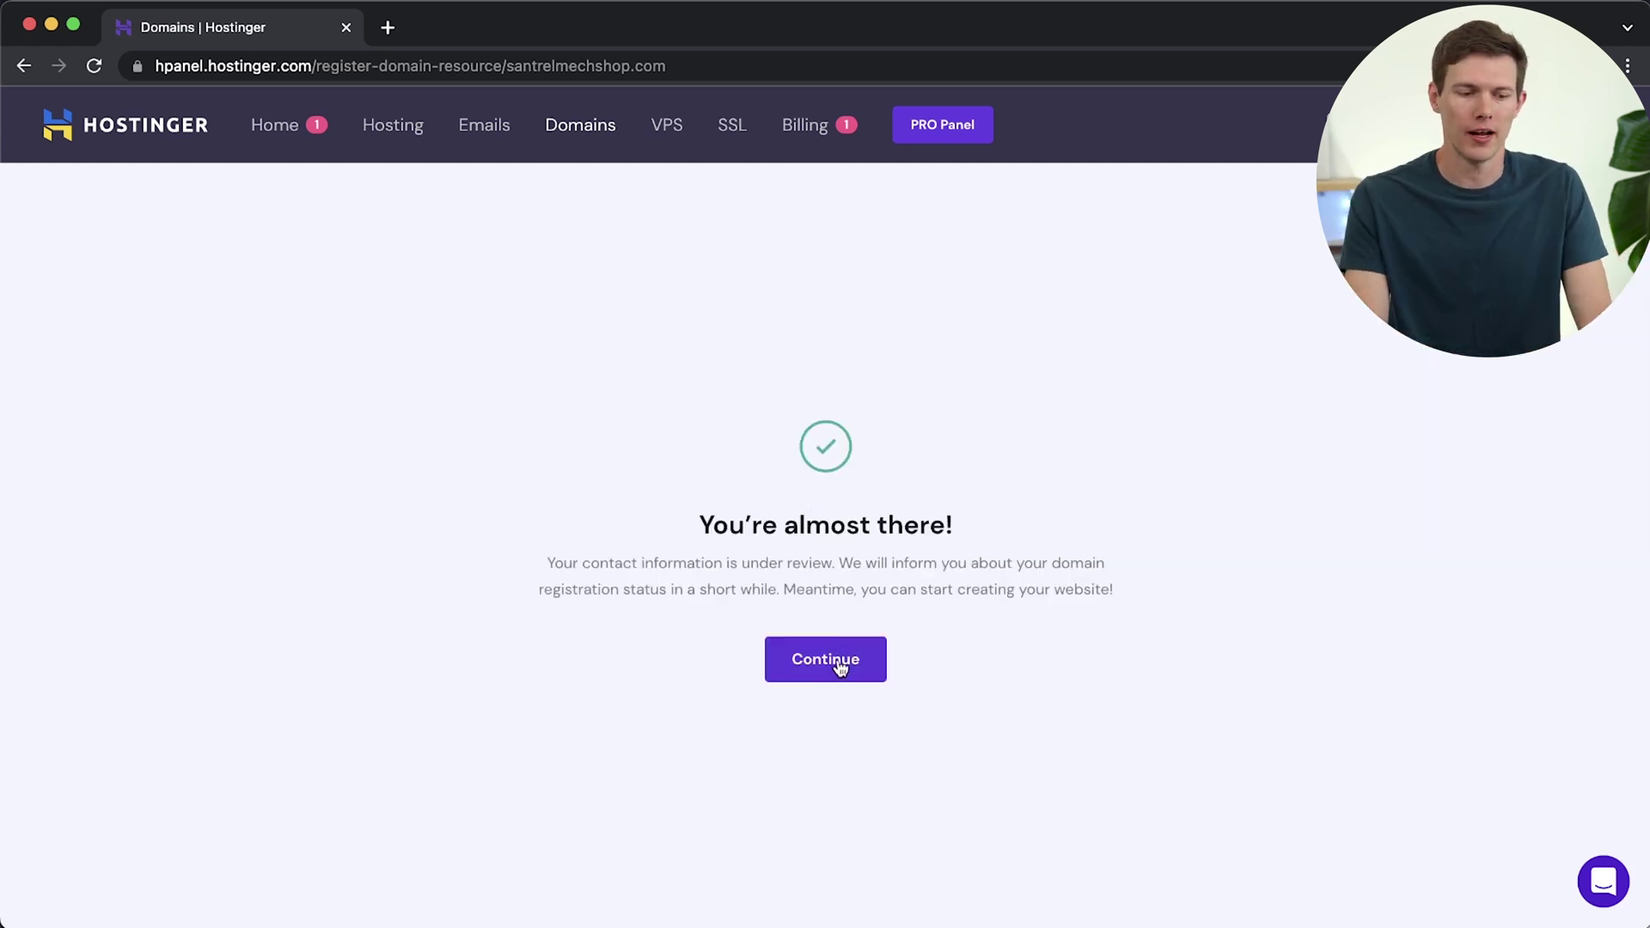
left_click(839, 666)
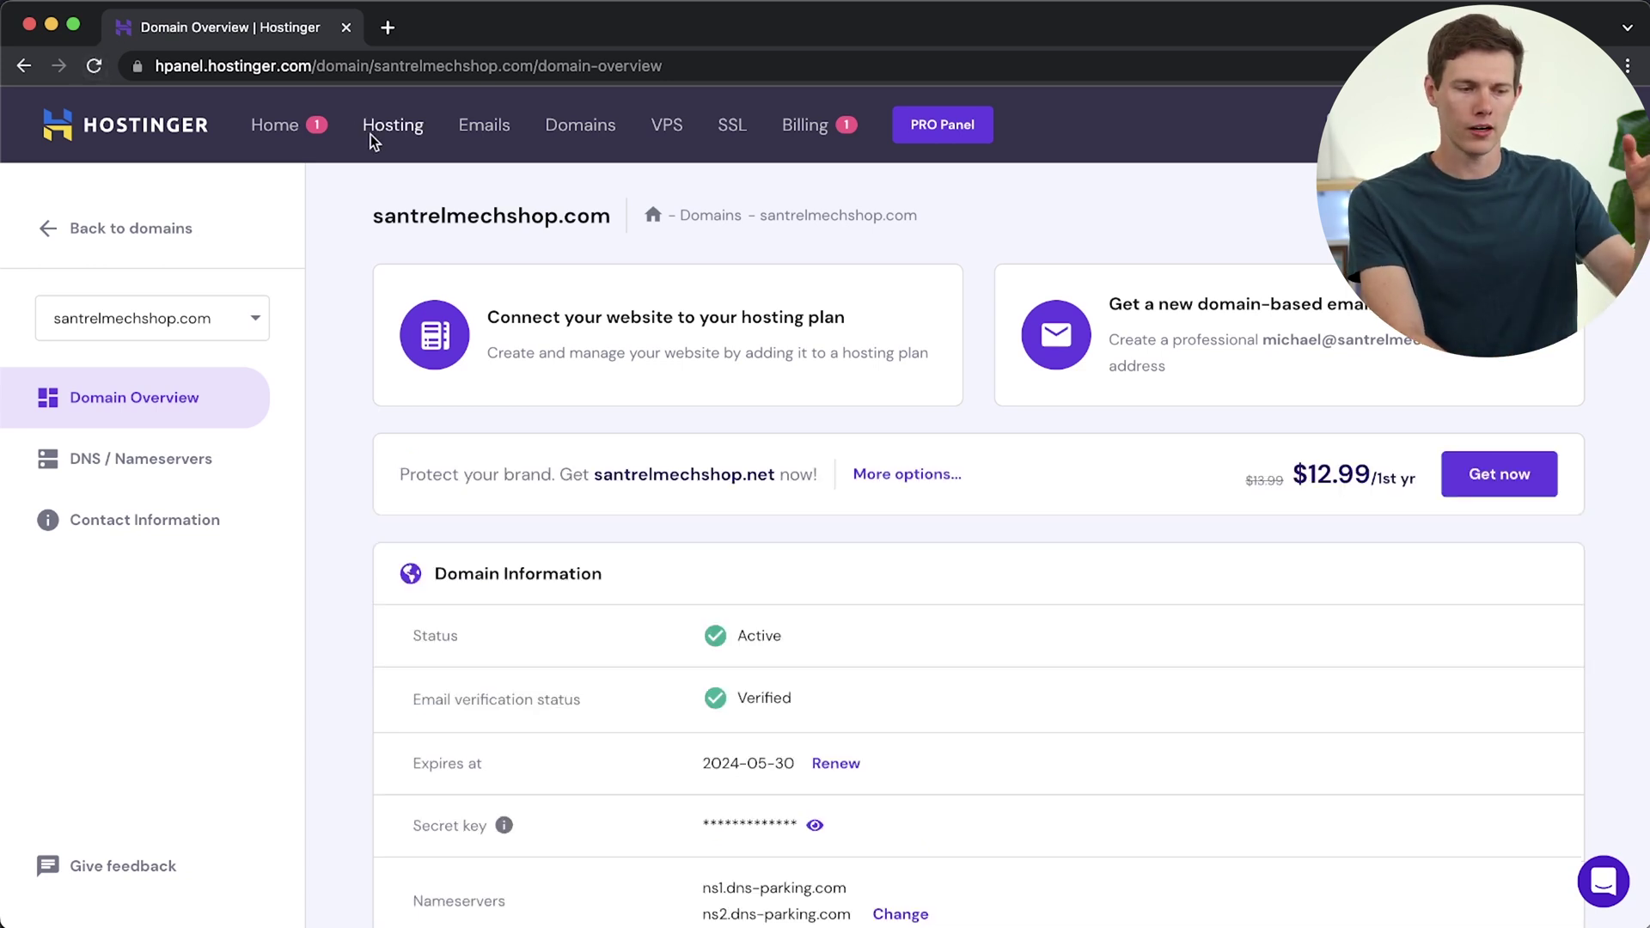
Start setting up Business Web Hosting as a new WordPress website, skipping the questionnaire.
left_click(372, 129)
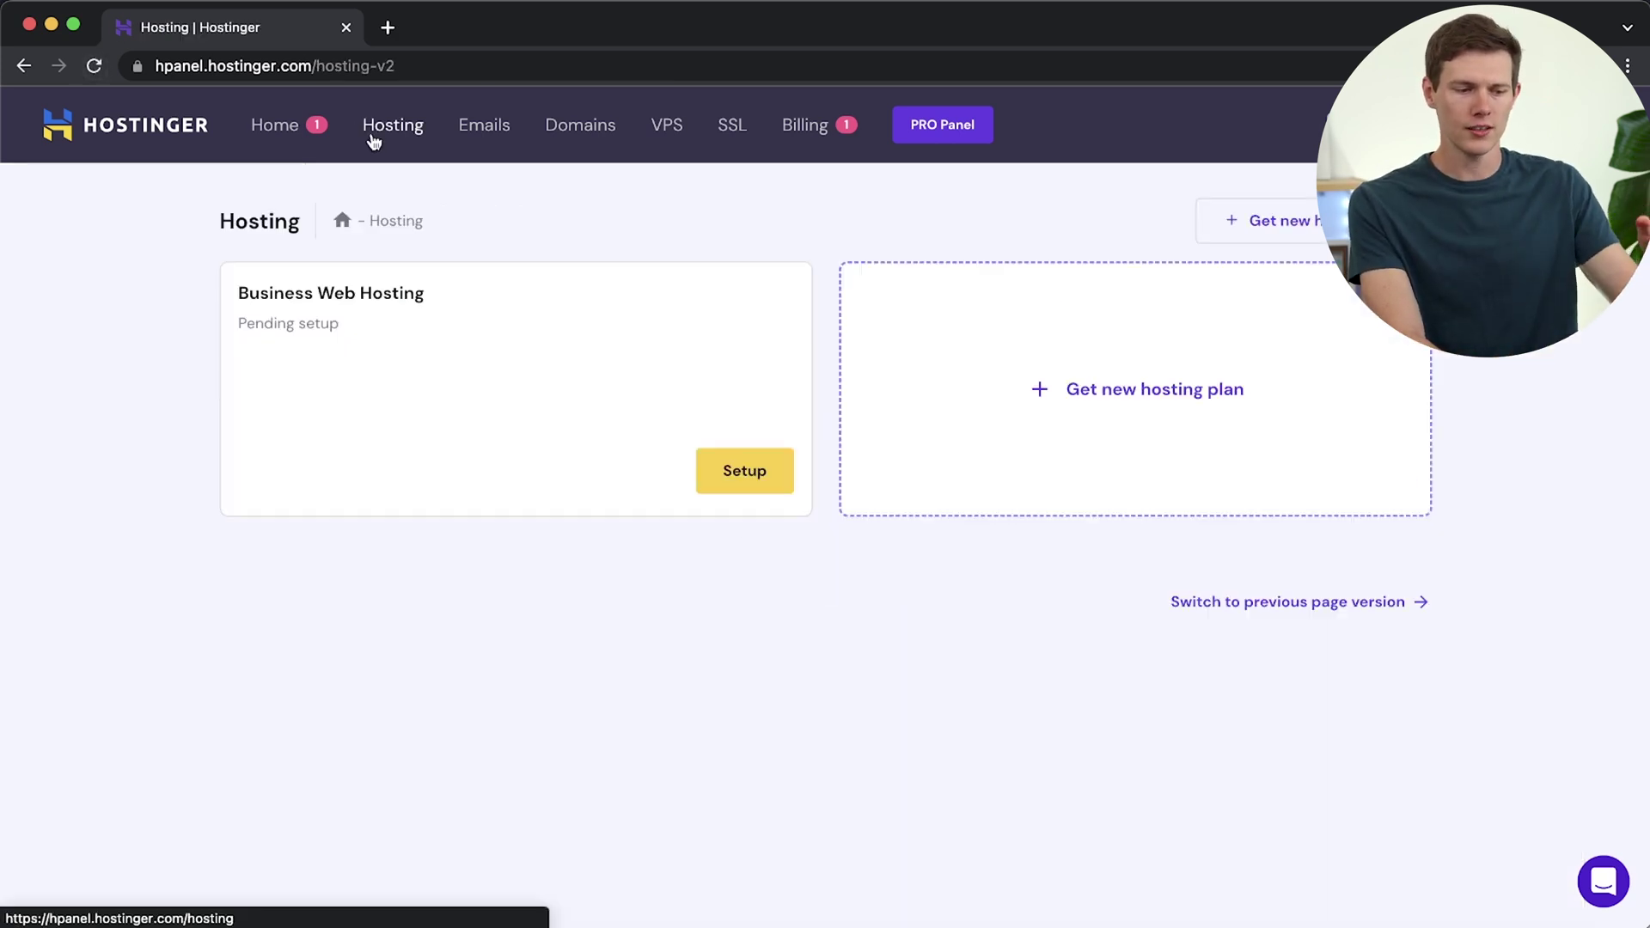
left_click(744, 473)
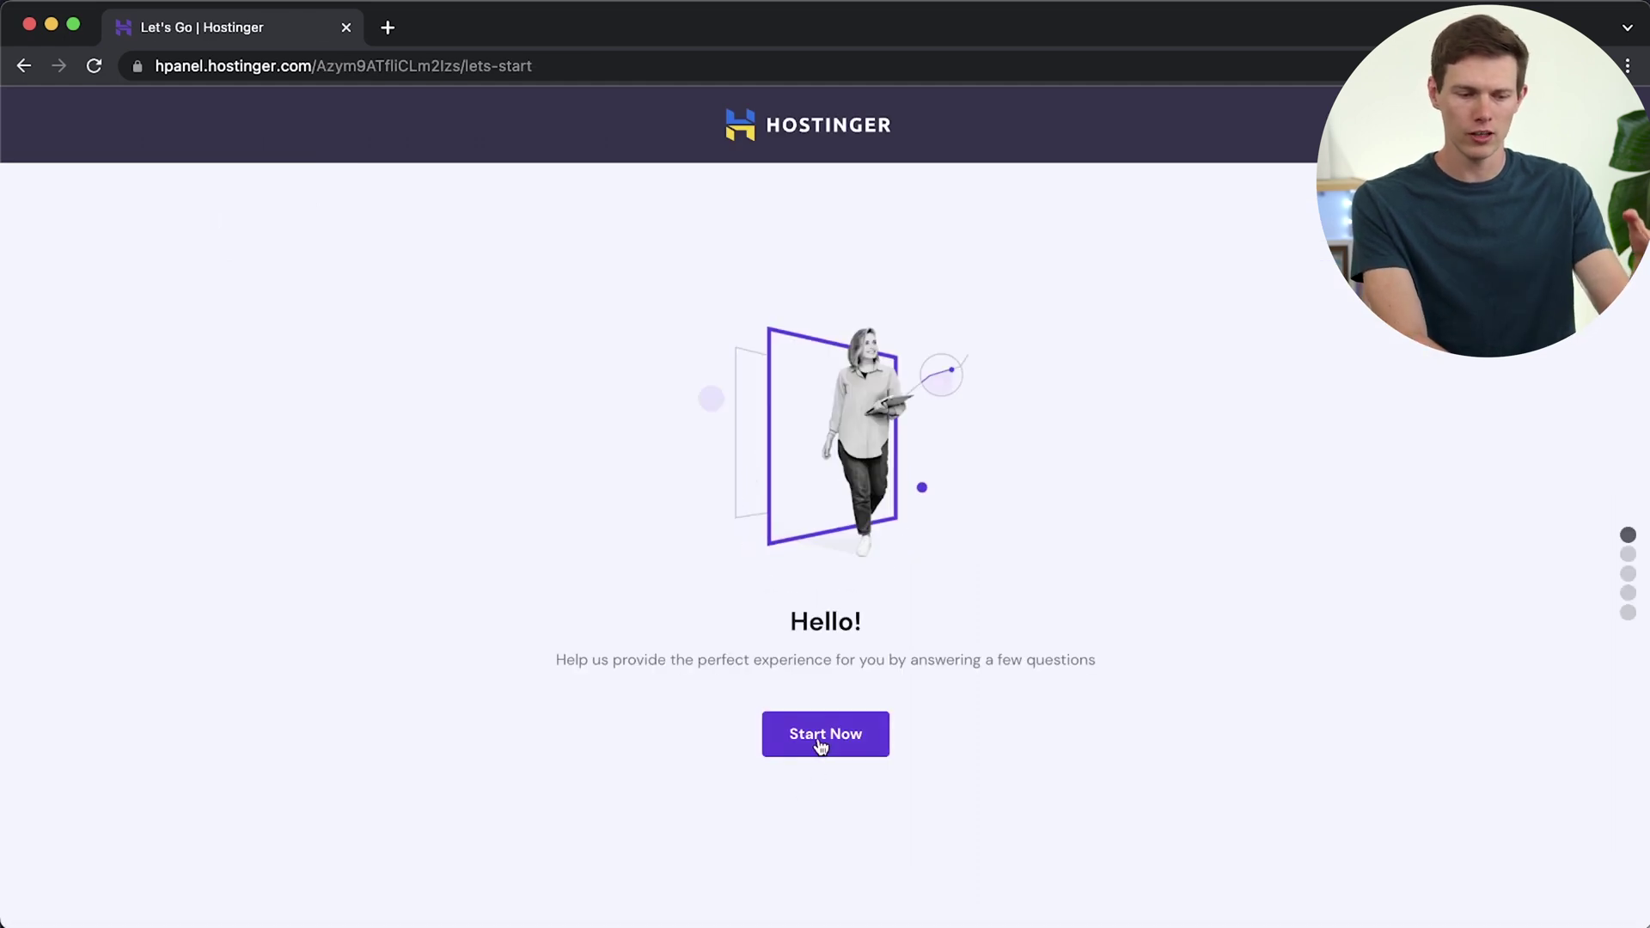
left_click(821, 744)
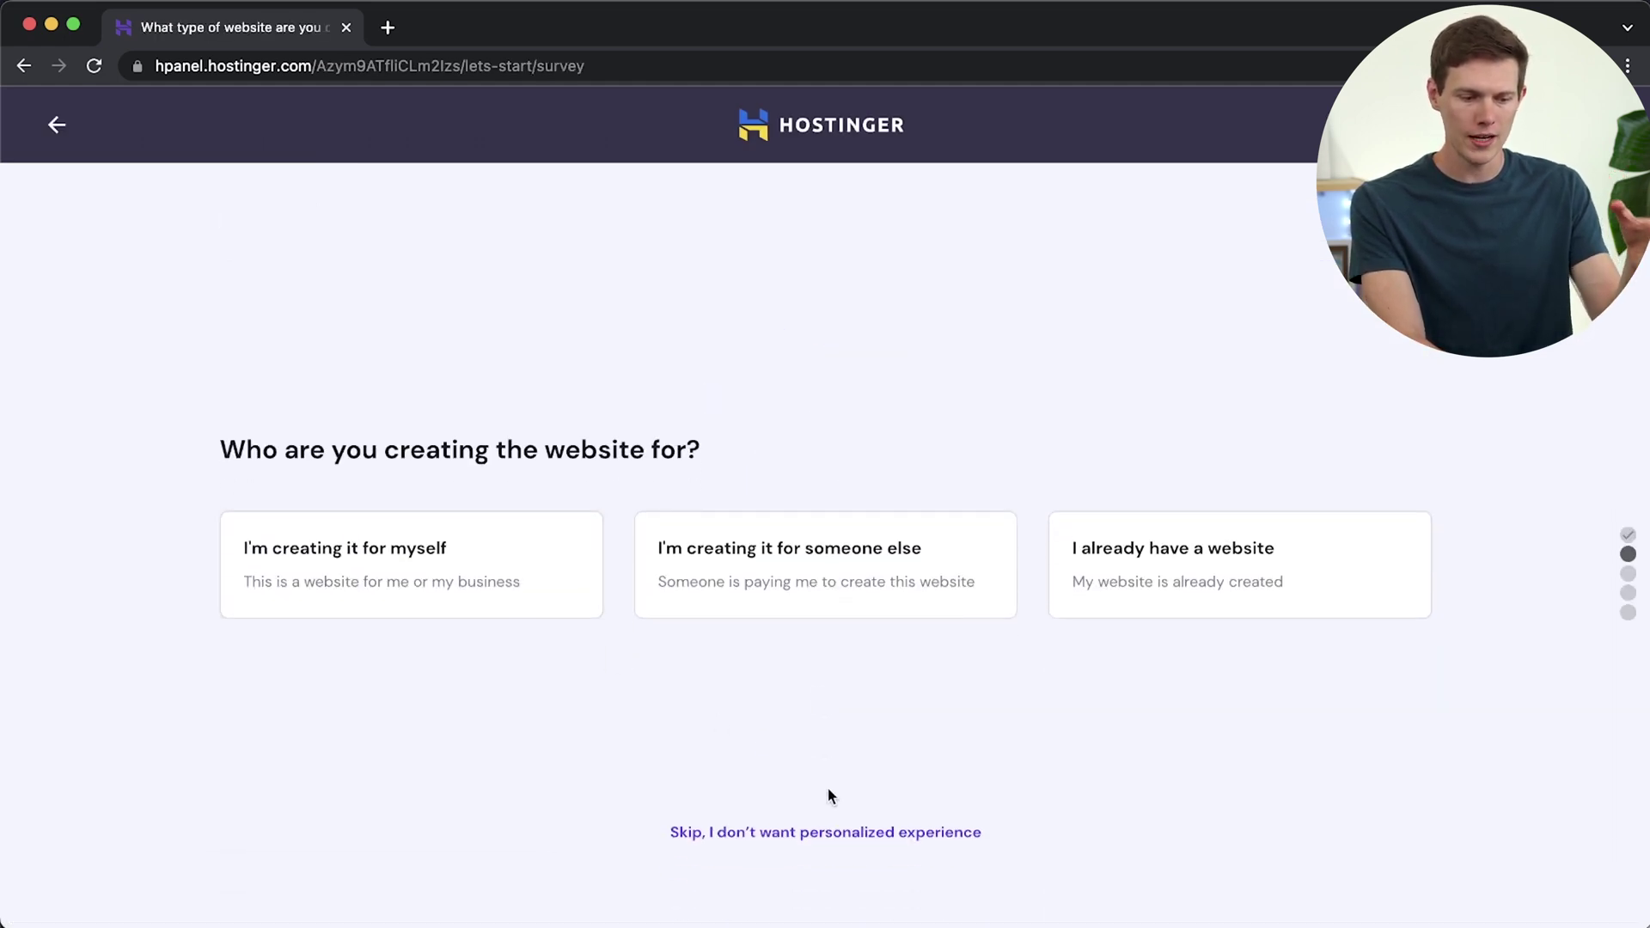
left_click(765, 832)
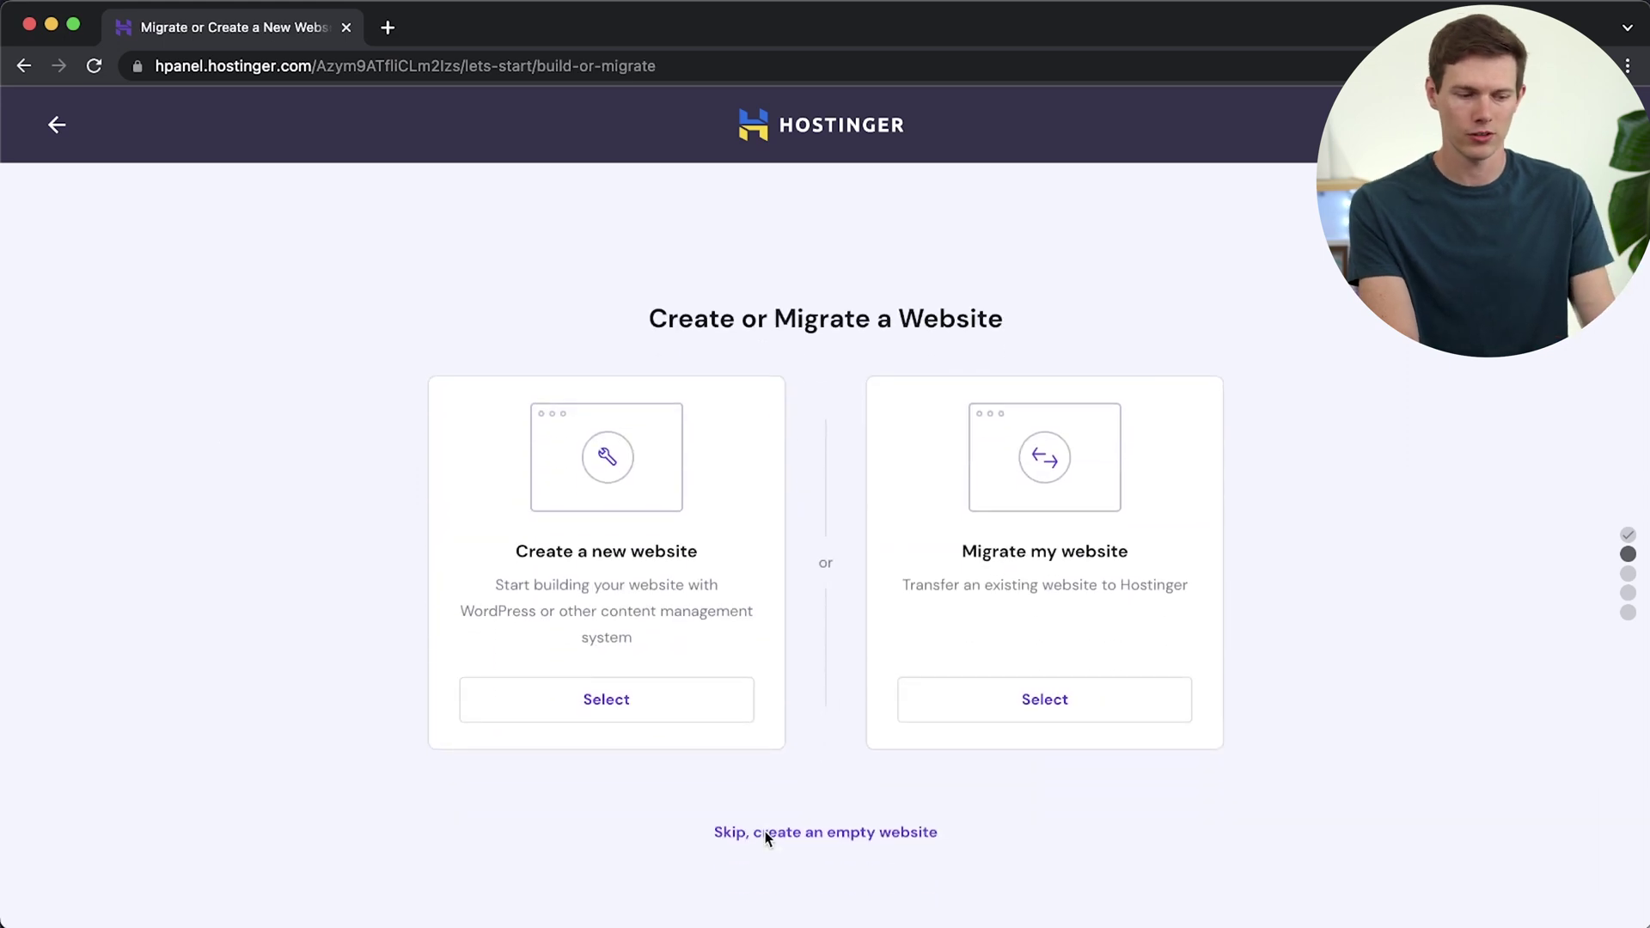
left_click(586, 713)
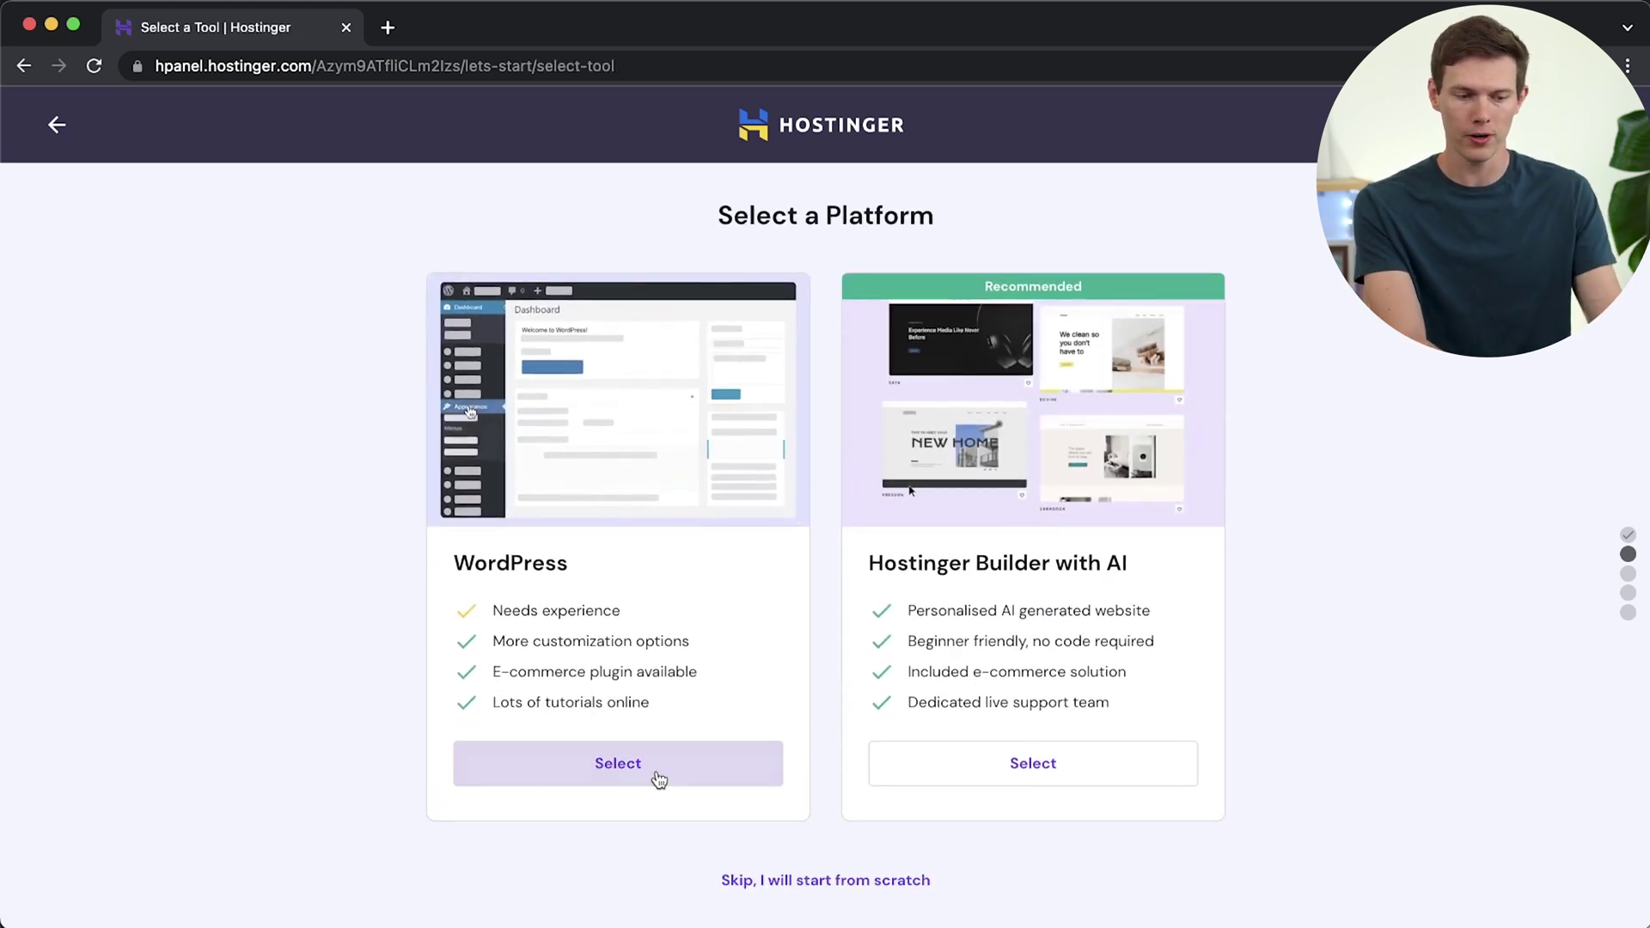
left_click(659, 780)
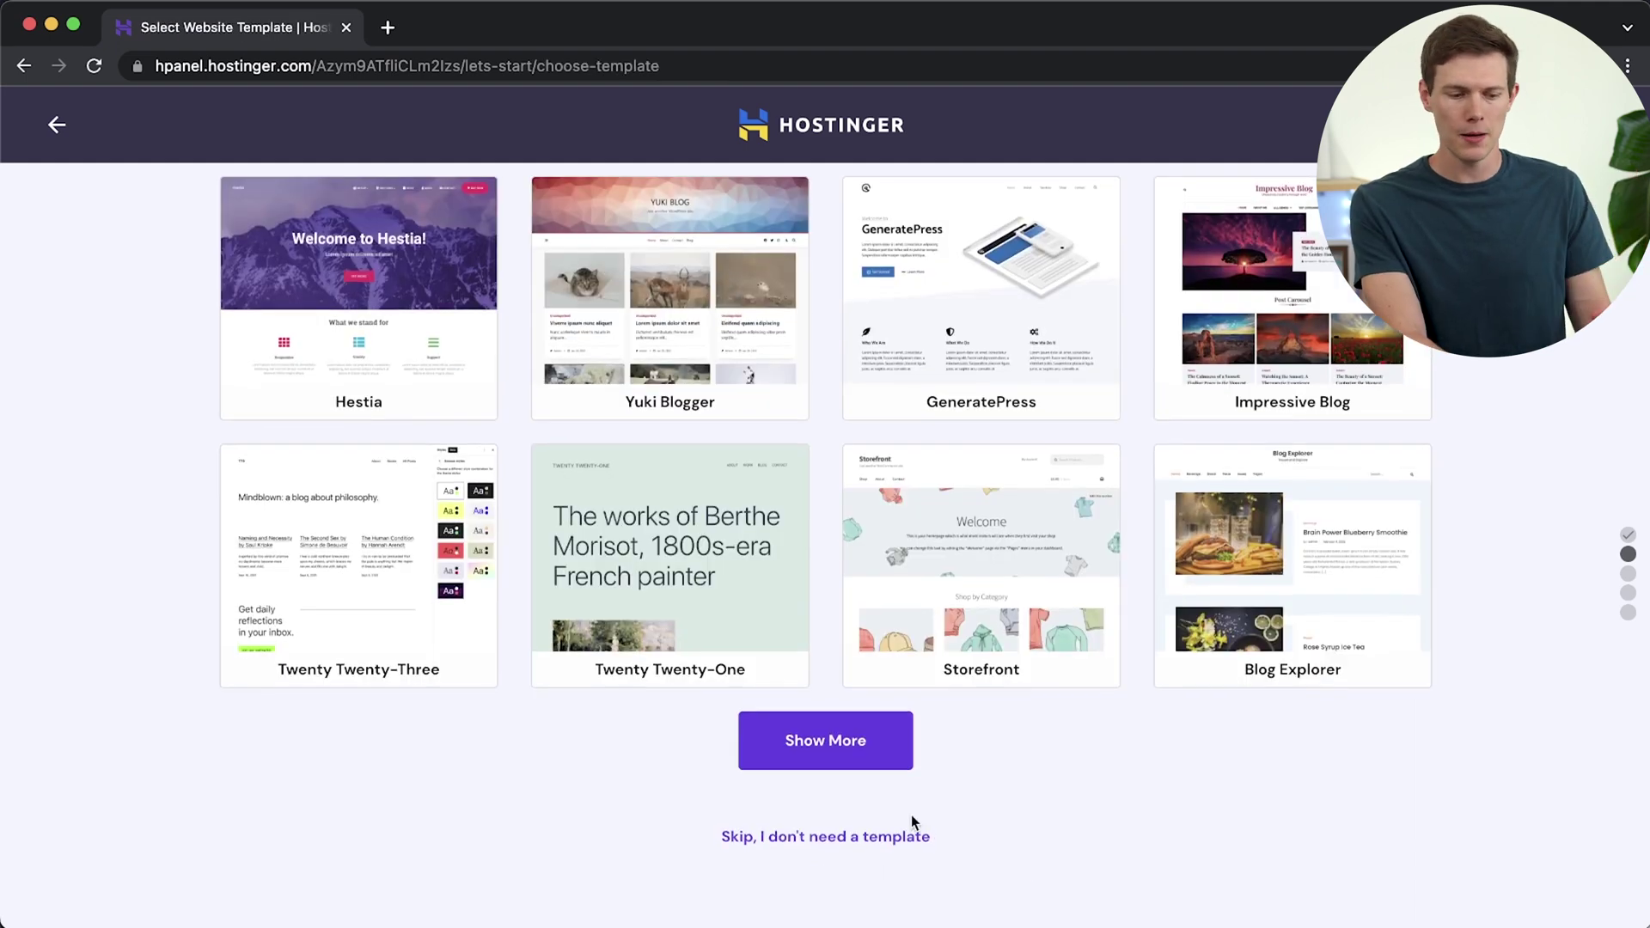
Skip the template, use the suggested domain, finish setup and open the WordPress dashboard.
left_click(843, 840)
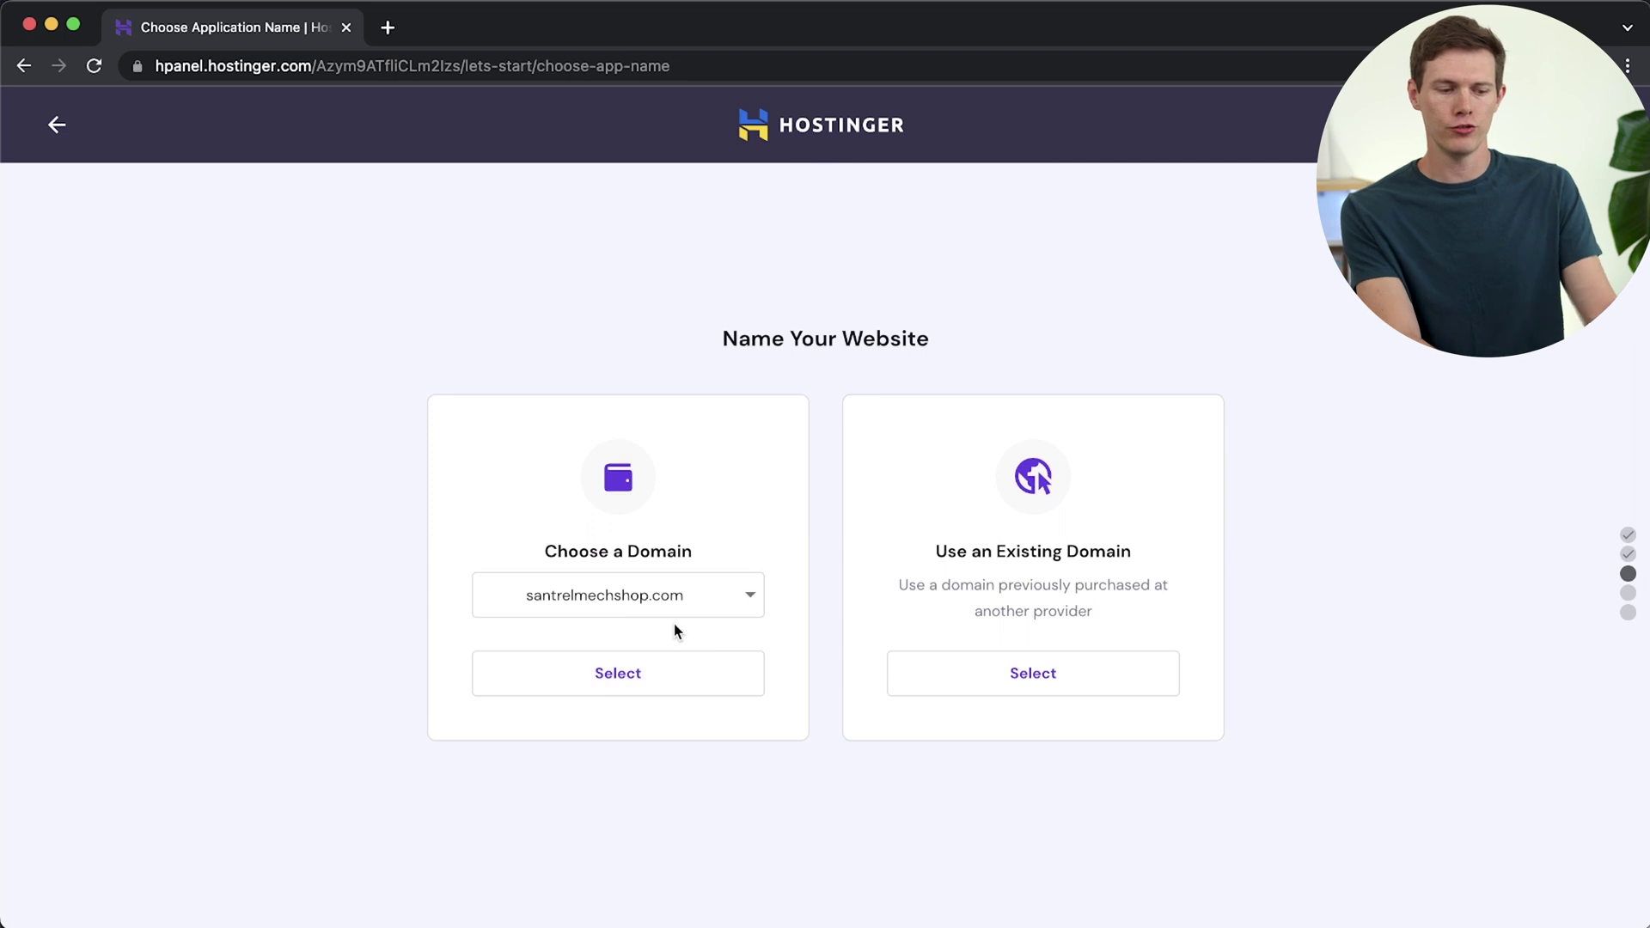
left_click(677, 681)
left_click(871, 695)
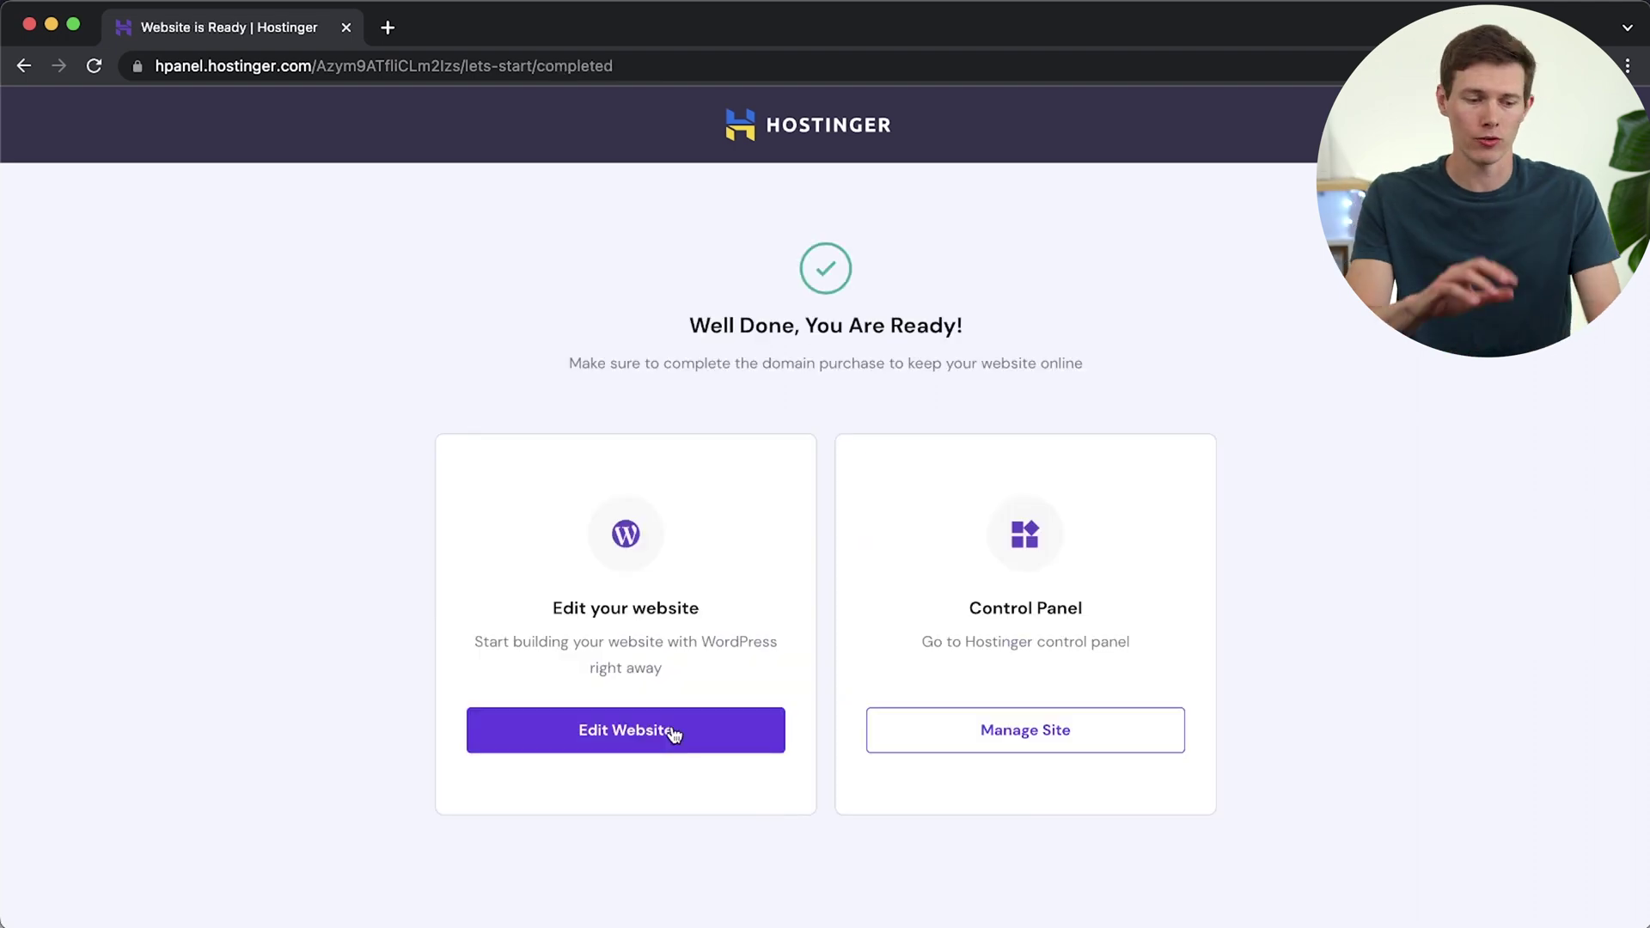
left_click(673, 732)
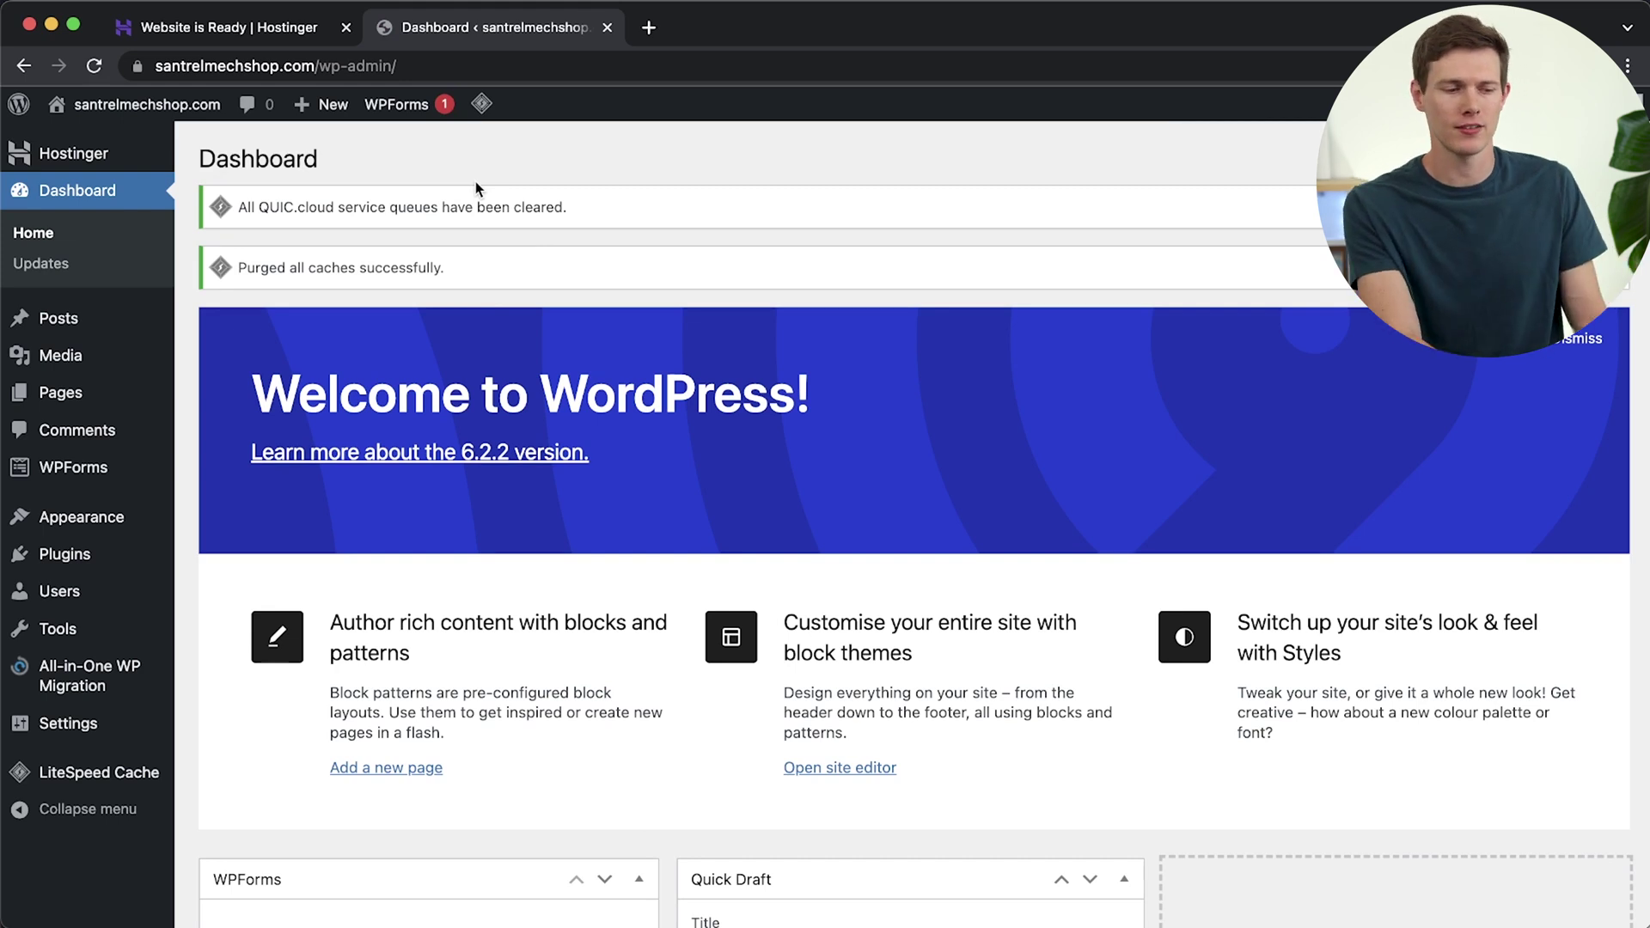
Load the WordPress dashboard from the santrelmechshop-com.preview-domain.com address.
left_click_drag(170, 69, 411, 69)
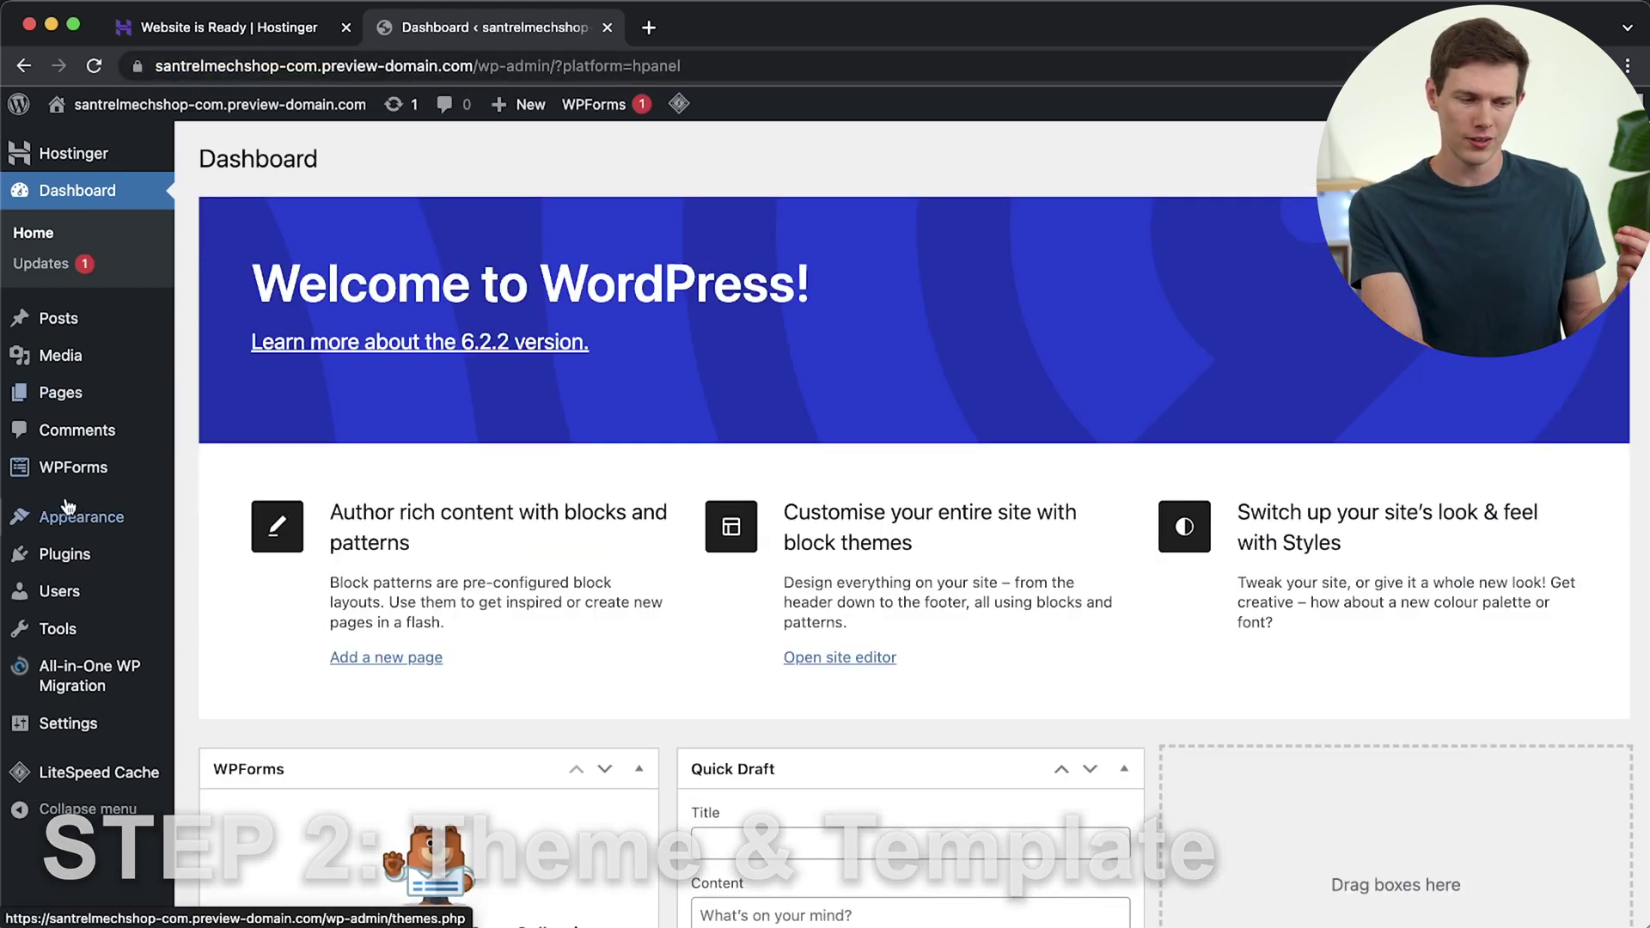
mouse_move(103, 517)
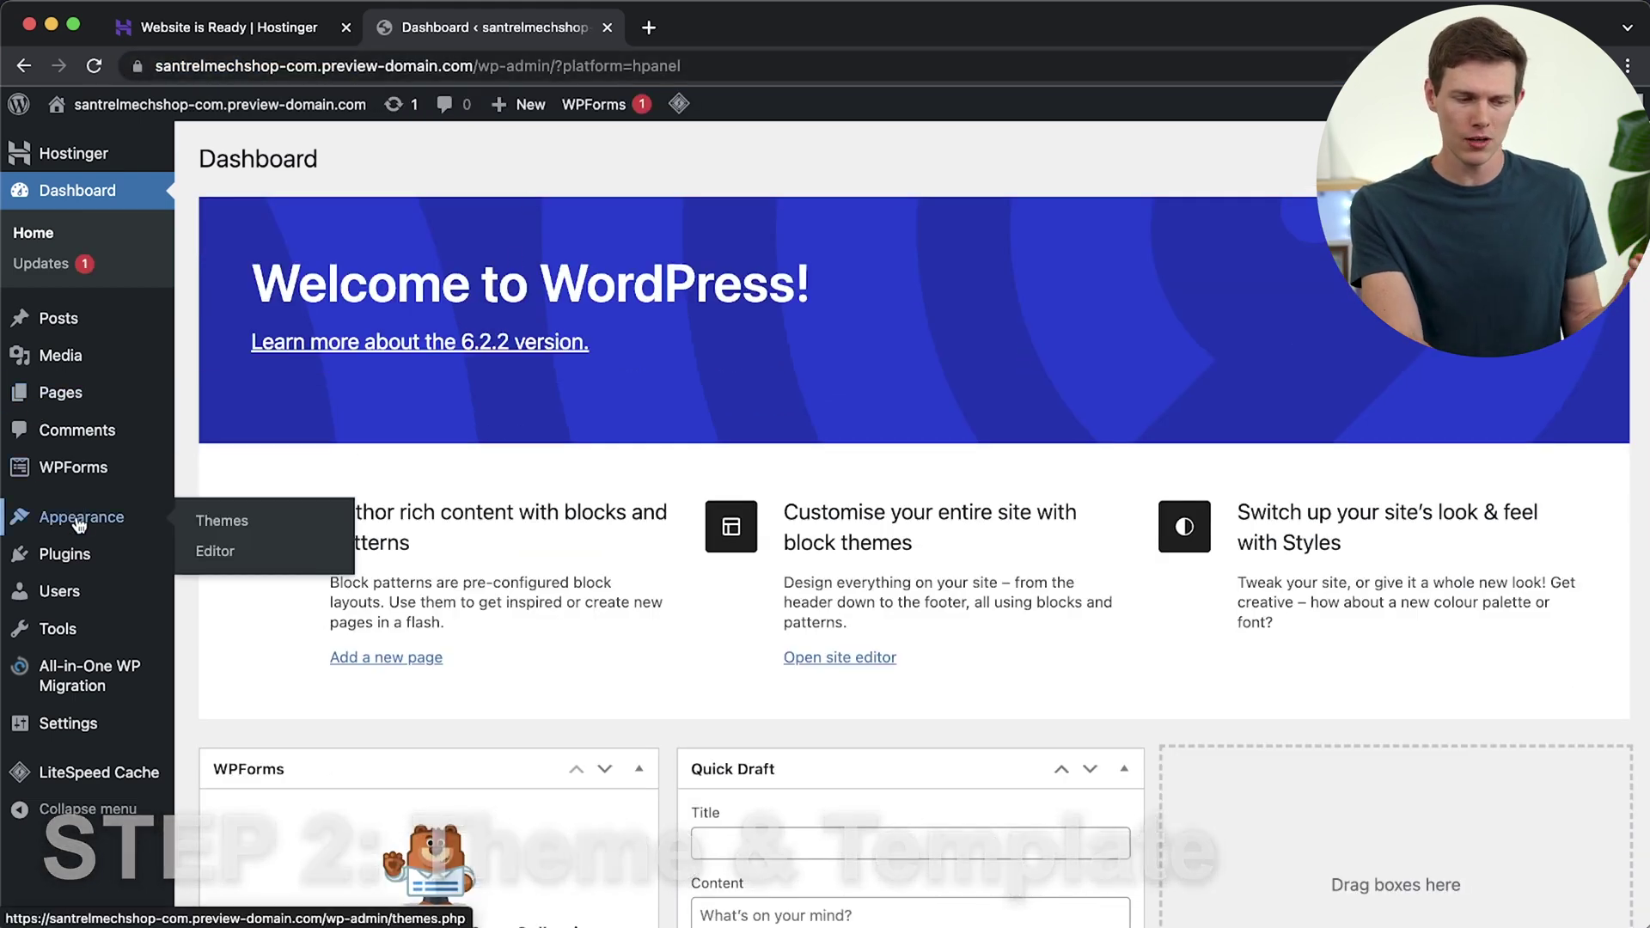
Install and activate the Astra theme from Appearance > Themes.
left_click(206, 520)
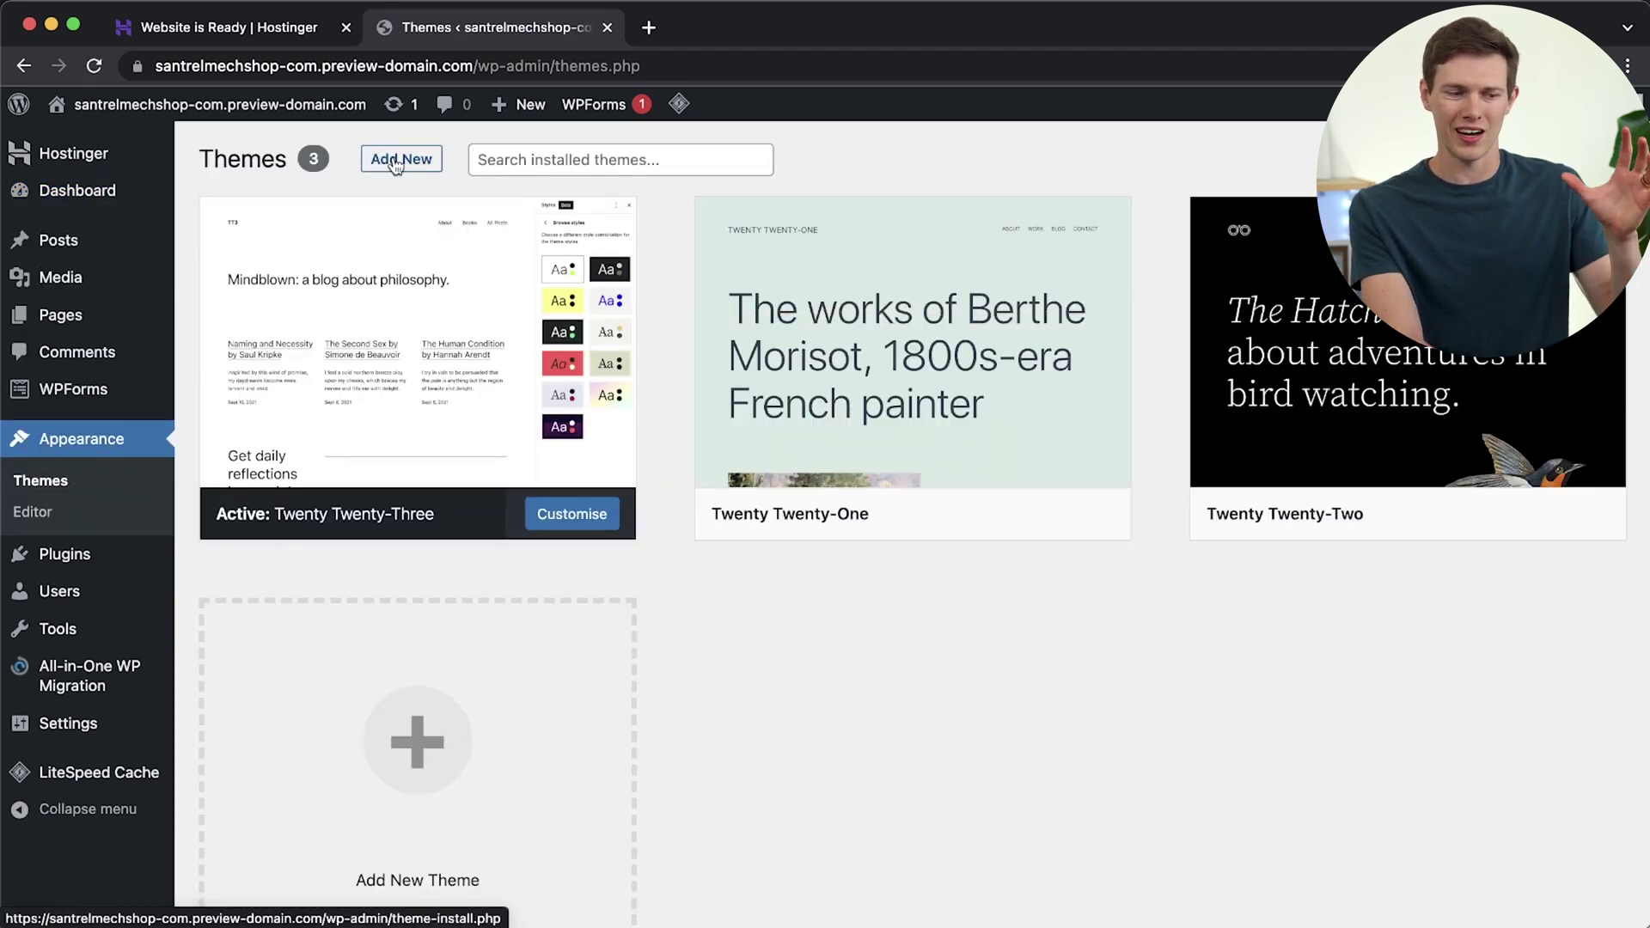
left_click(403, 159)
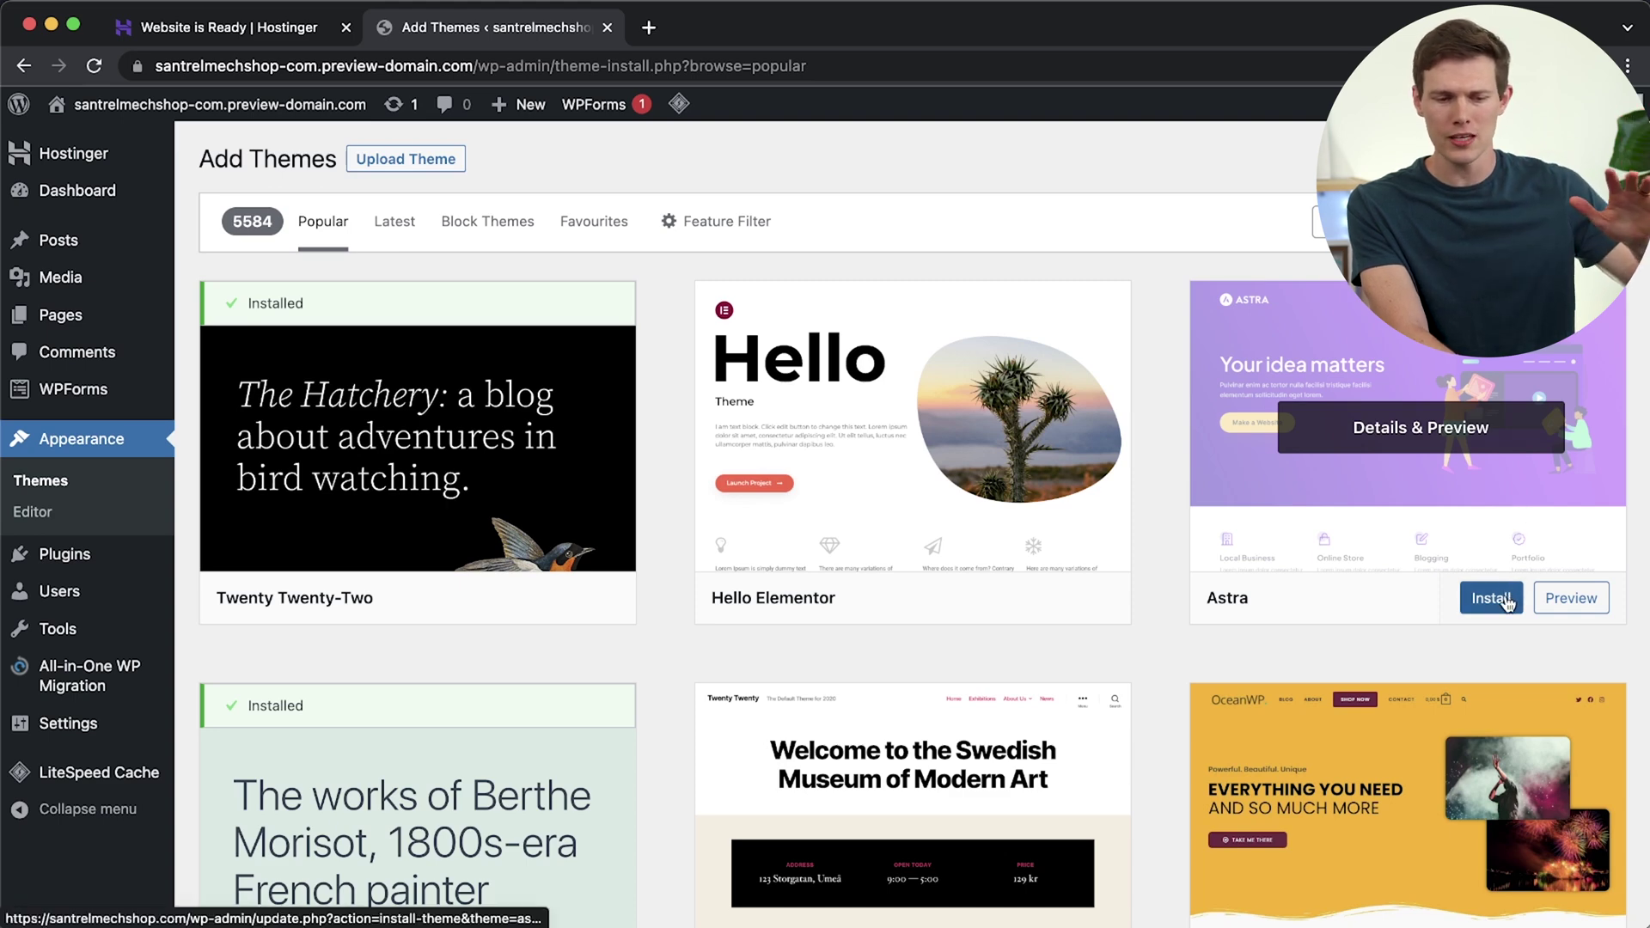
left_click(1495, 605)
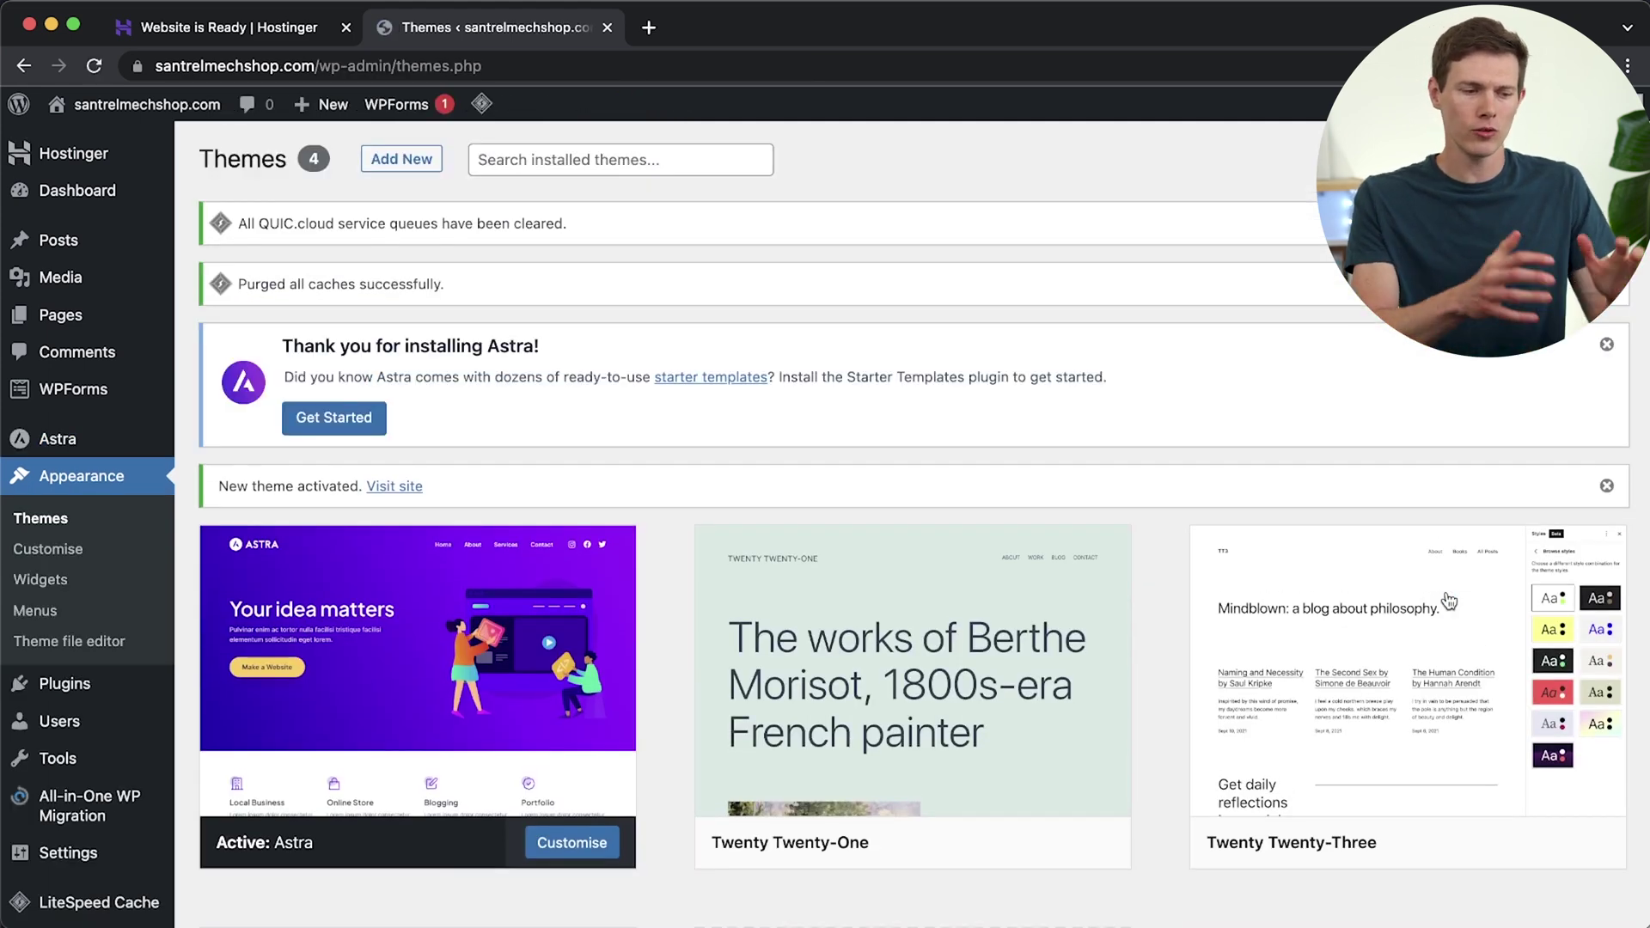
mouse_move(377, 701)
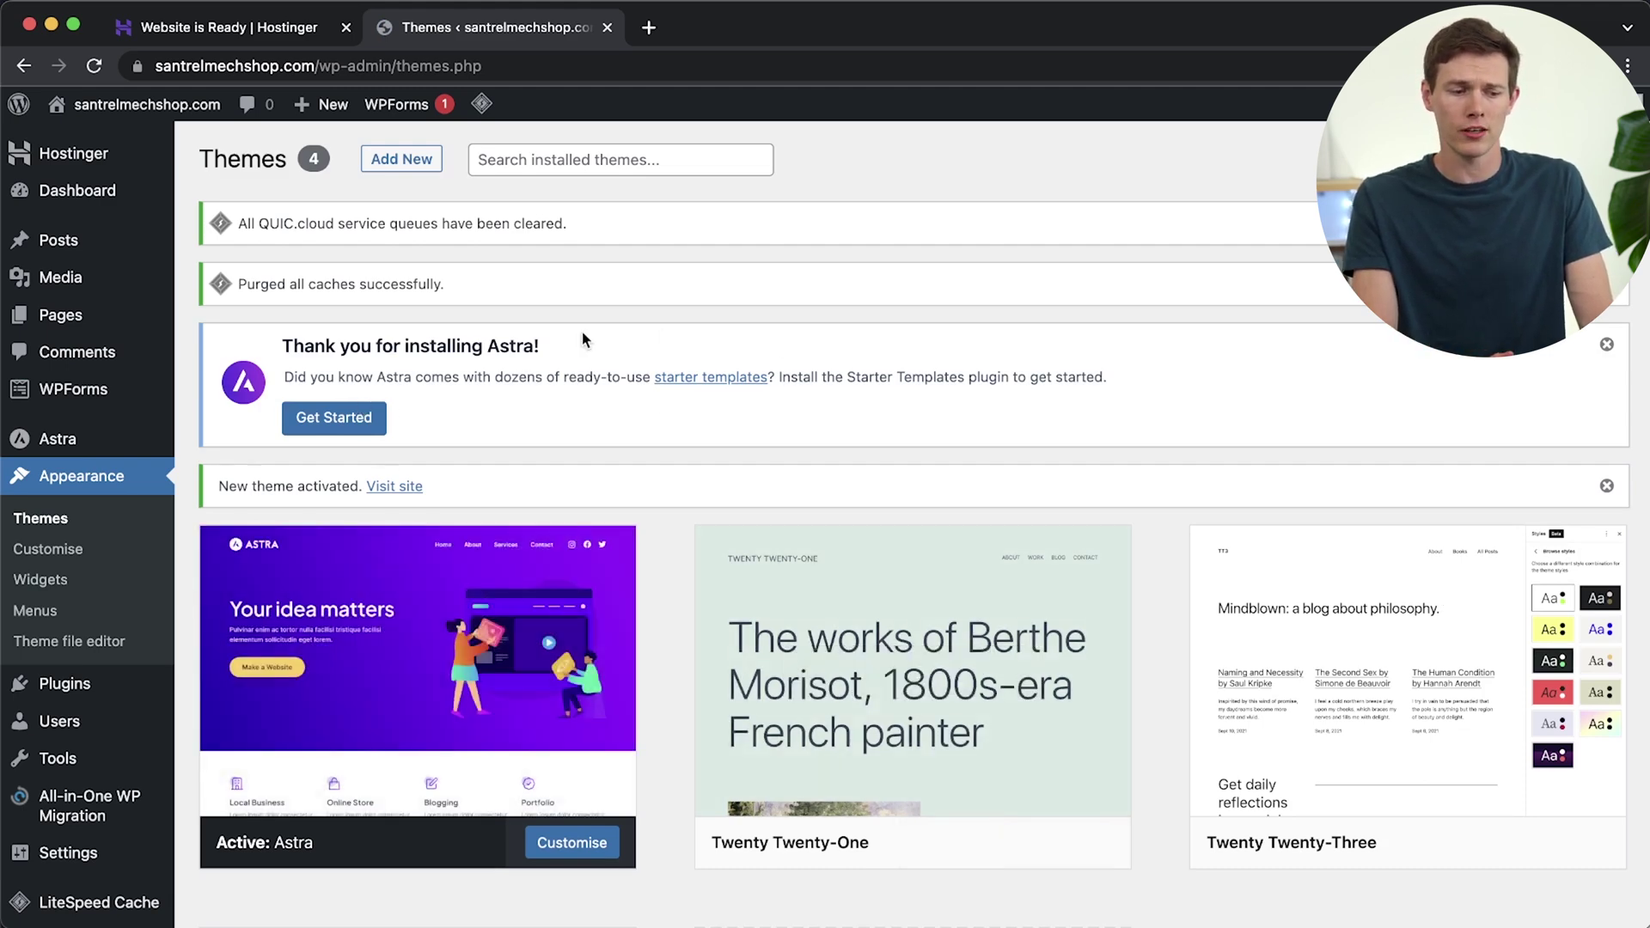
Start Astra's Starter Templates setup with Elementor as the page builder.
left_click(334, 418)
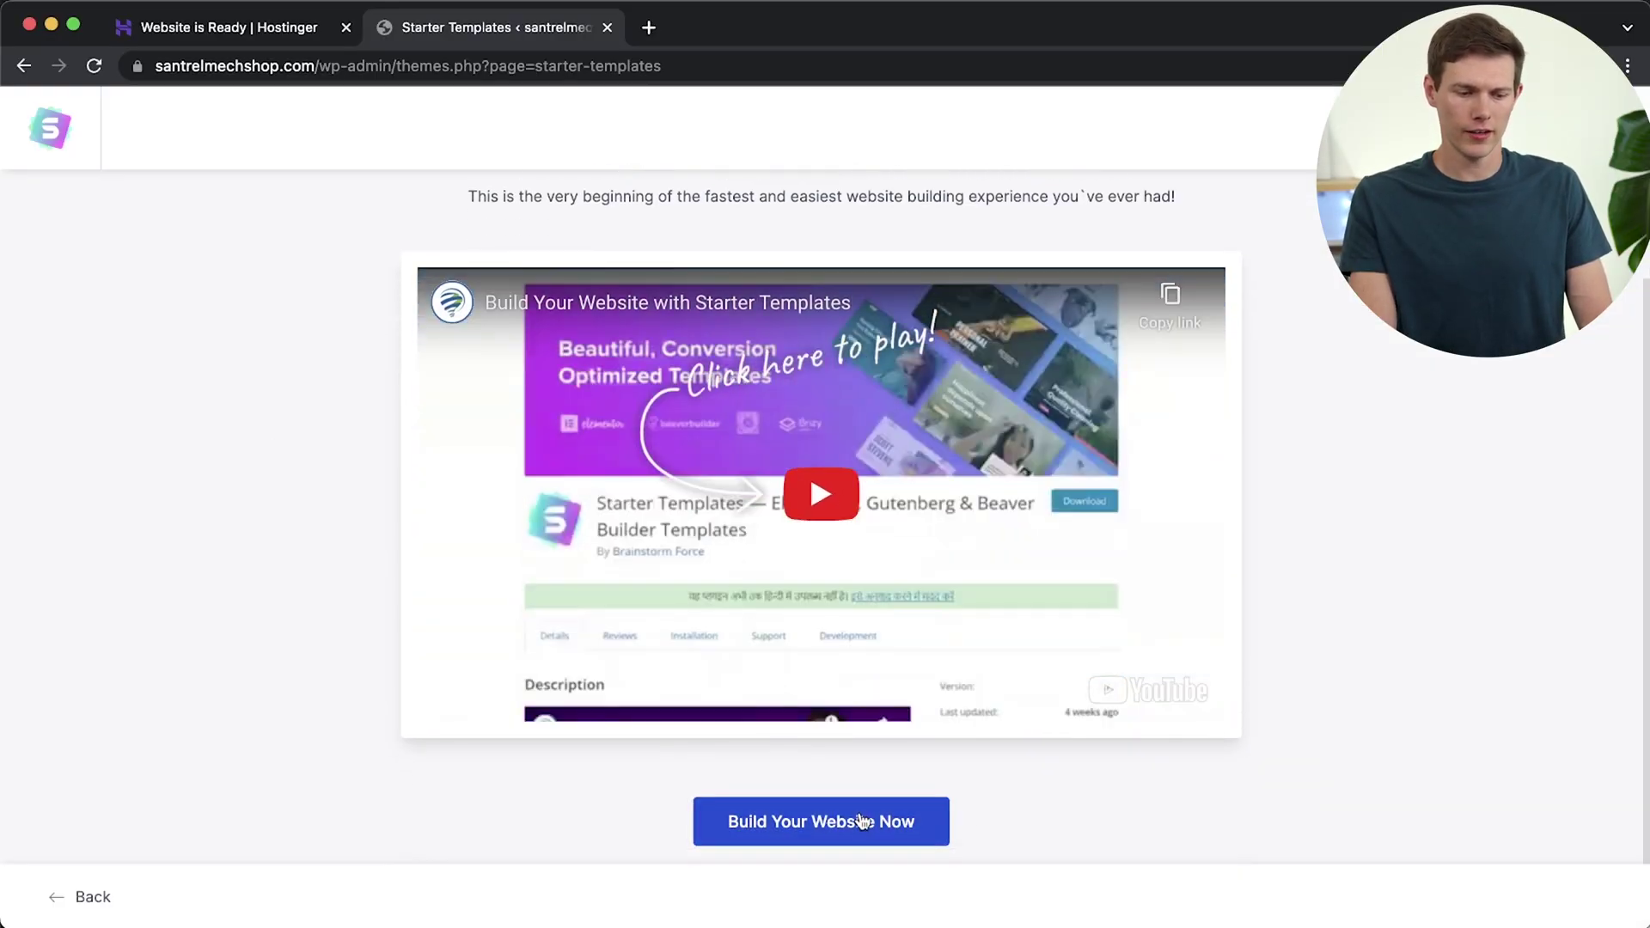
left_click(859, 818)
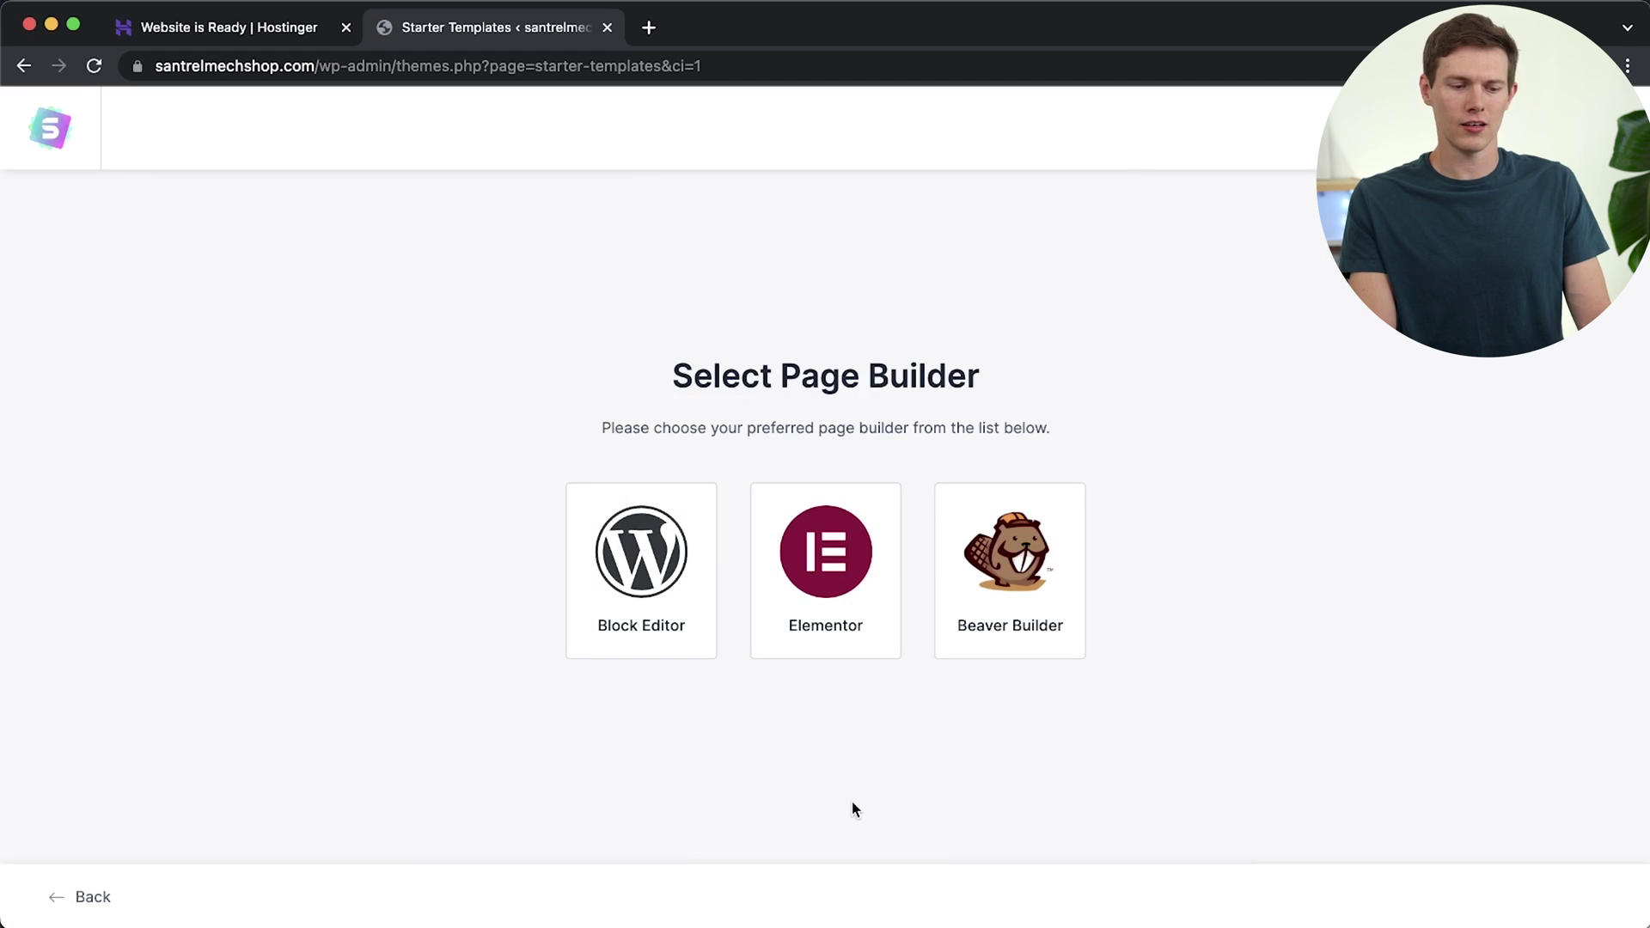
left_click(833, 589)
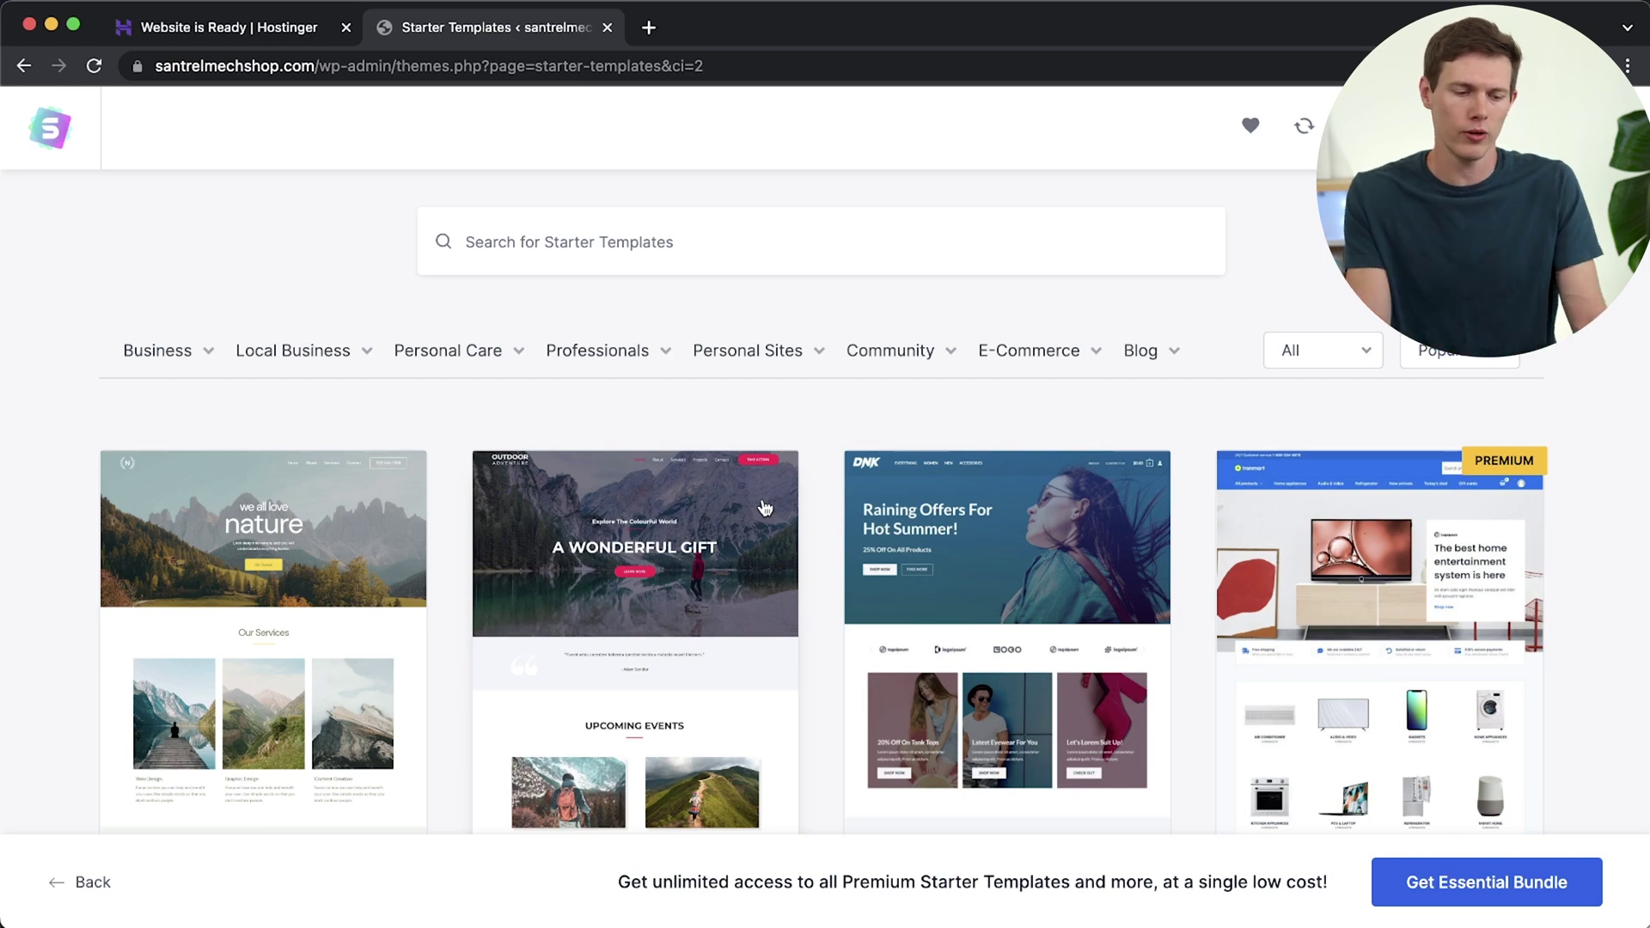
Browse the Clothing store template results and select the Planet Earth Store template.
scroll(822, 505, "down", 5)
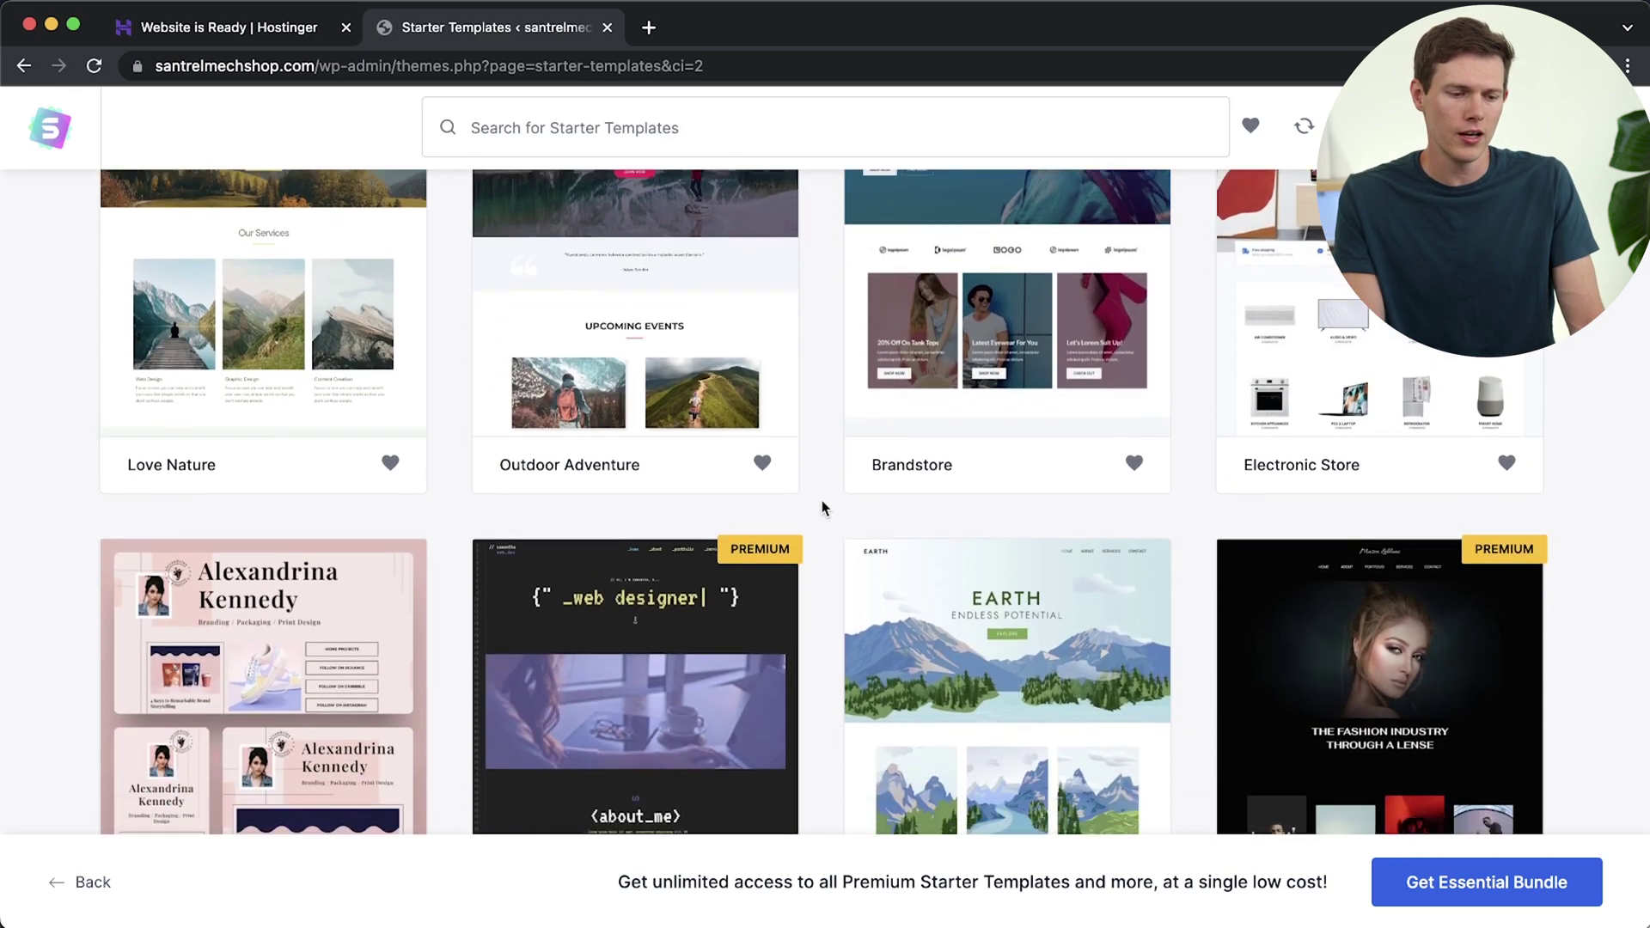
scroll(821, 507, "down", 20)
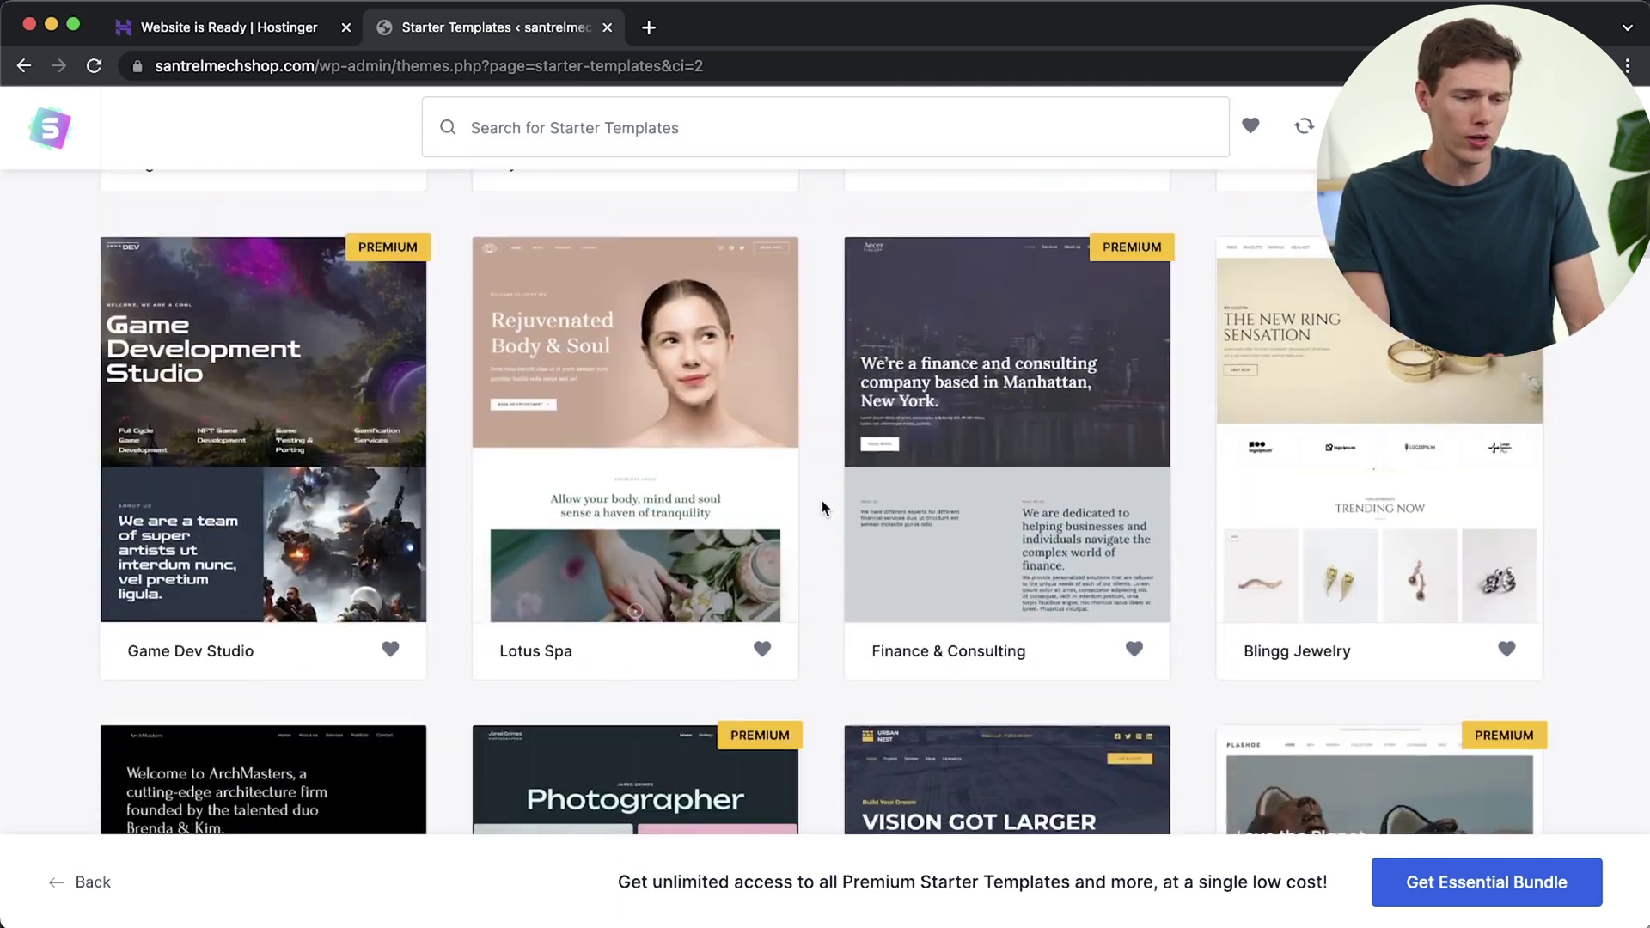
scroll(821, 507, "down", 2)
scroll(822, 507, "up", 3)
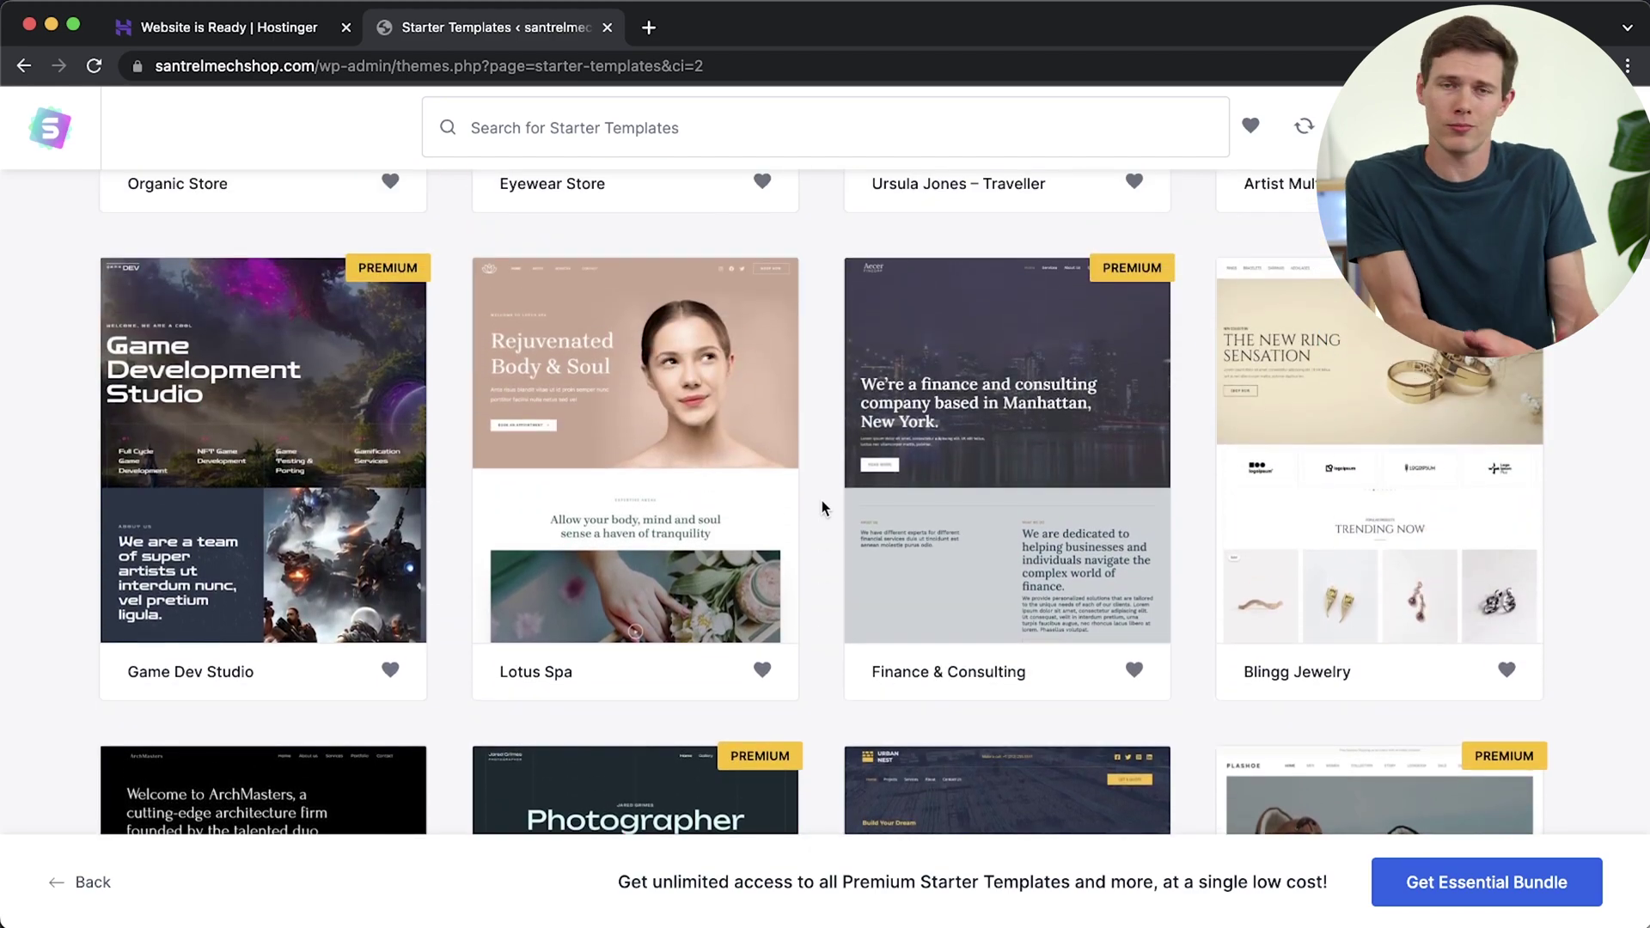
scroll(821, 500, "up", 10)
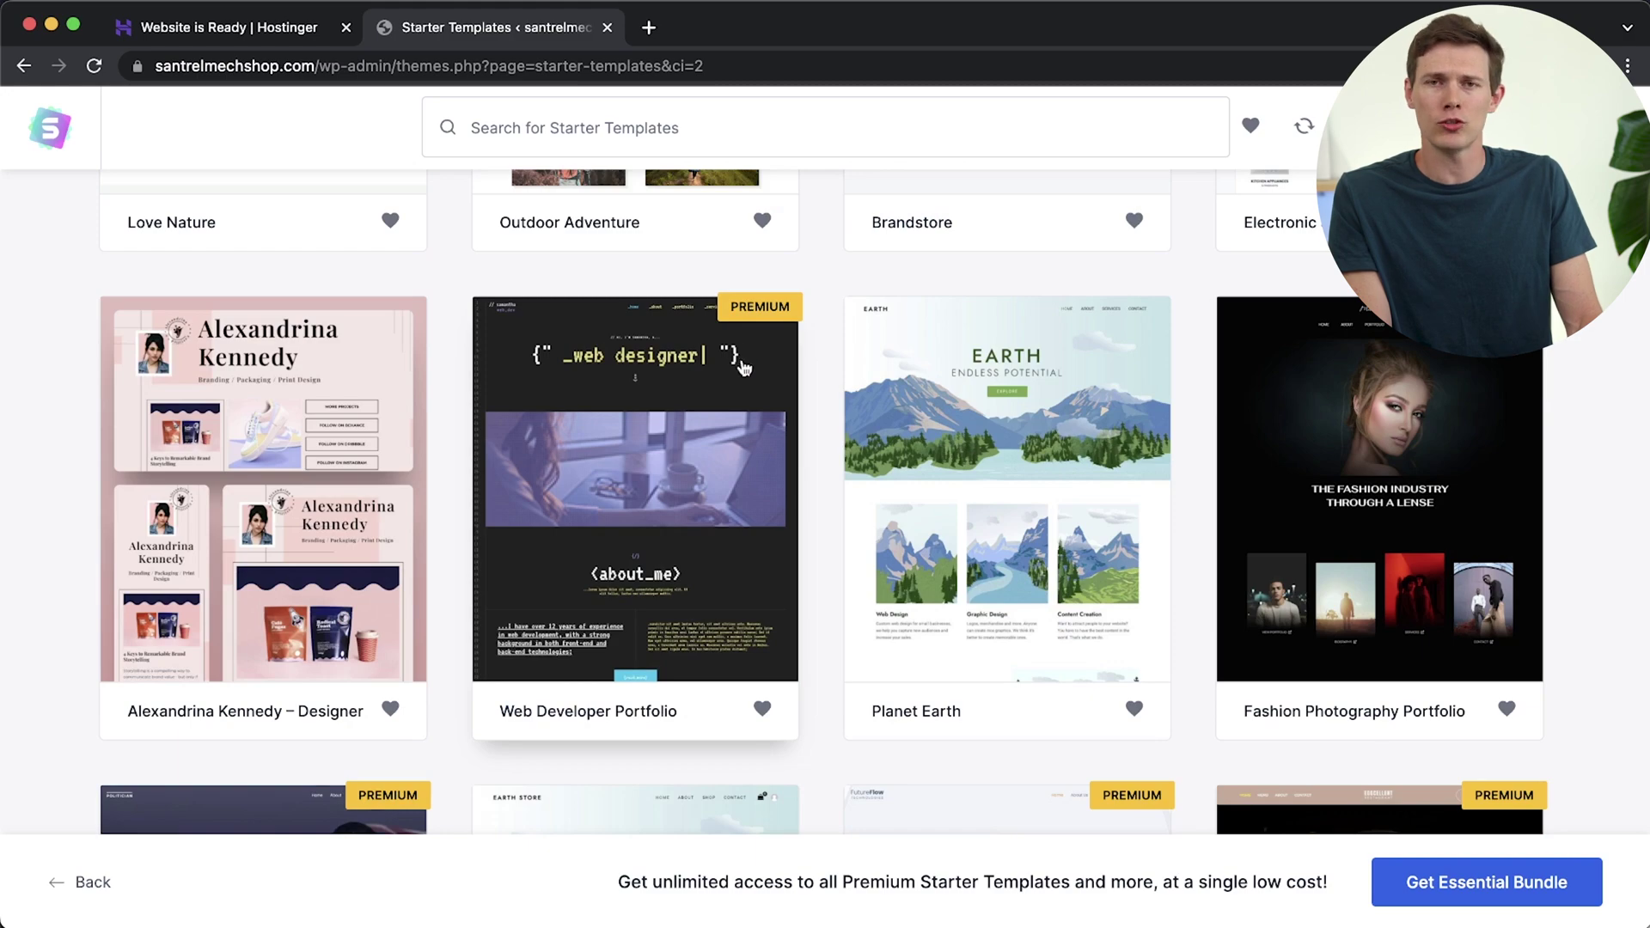
scroll(922, 522, "down", 2)
scroll(922, 521, "down", 6)
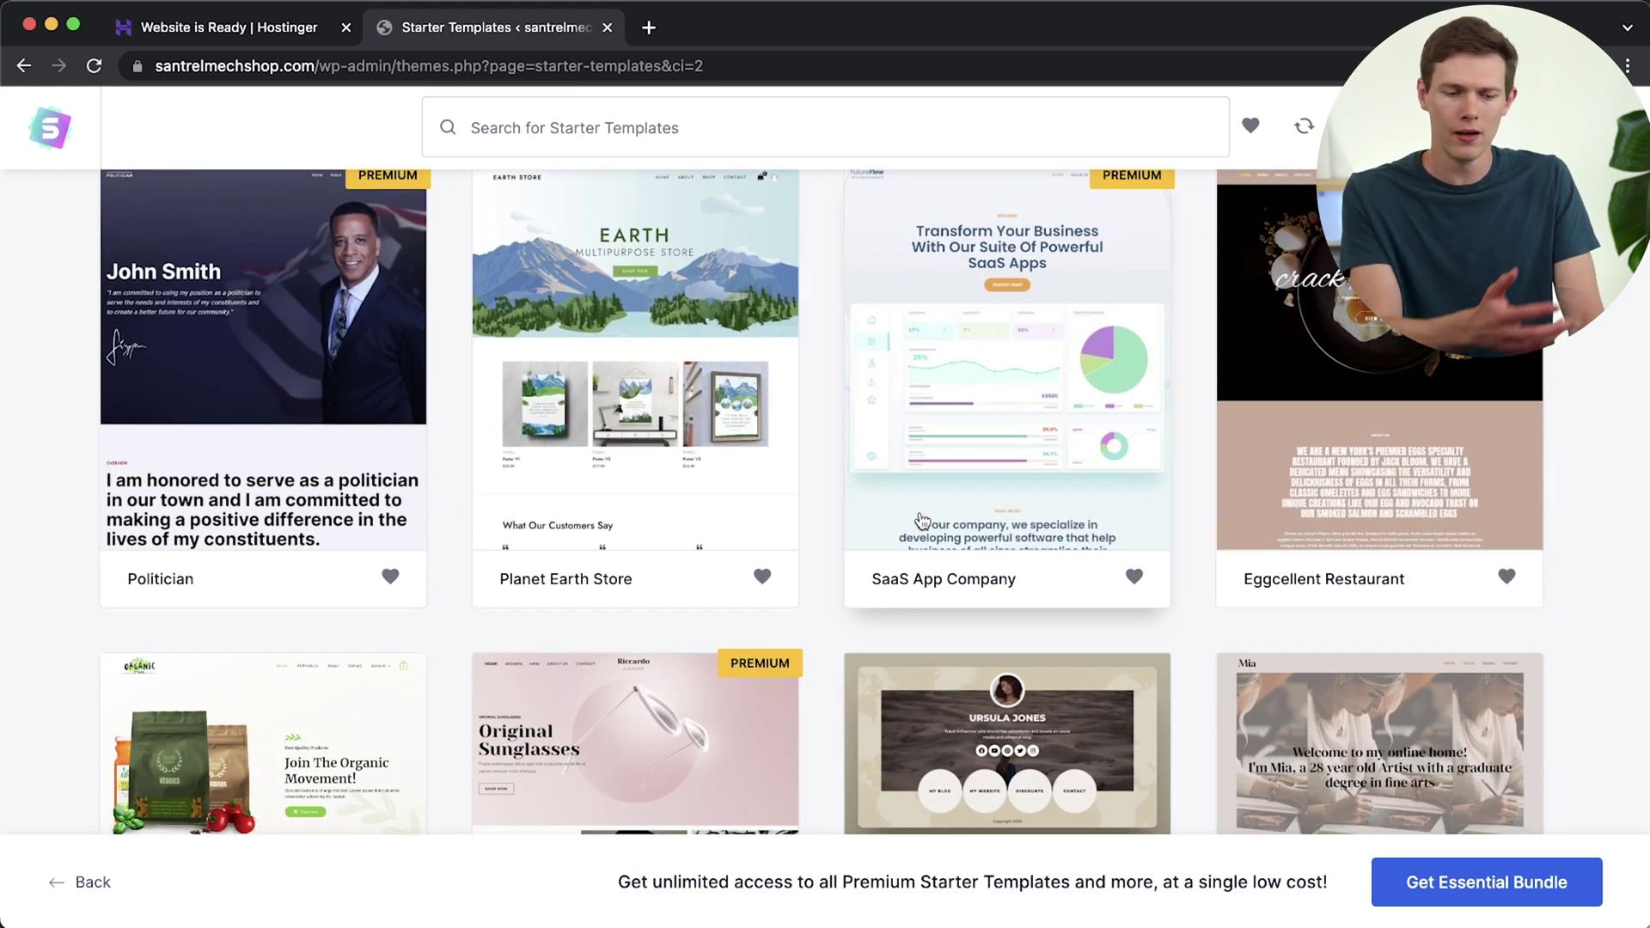
scroll(922, 521, "down", 15)
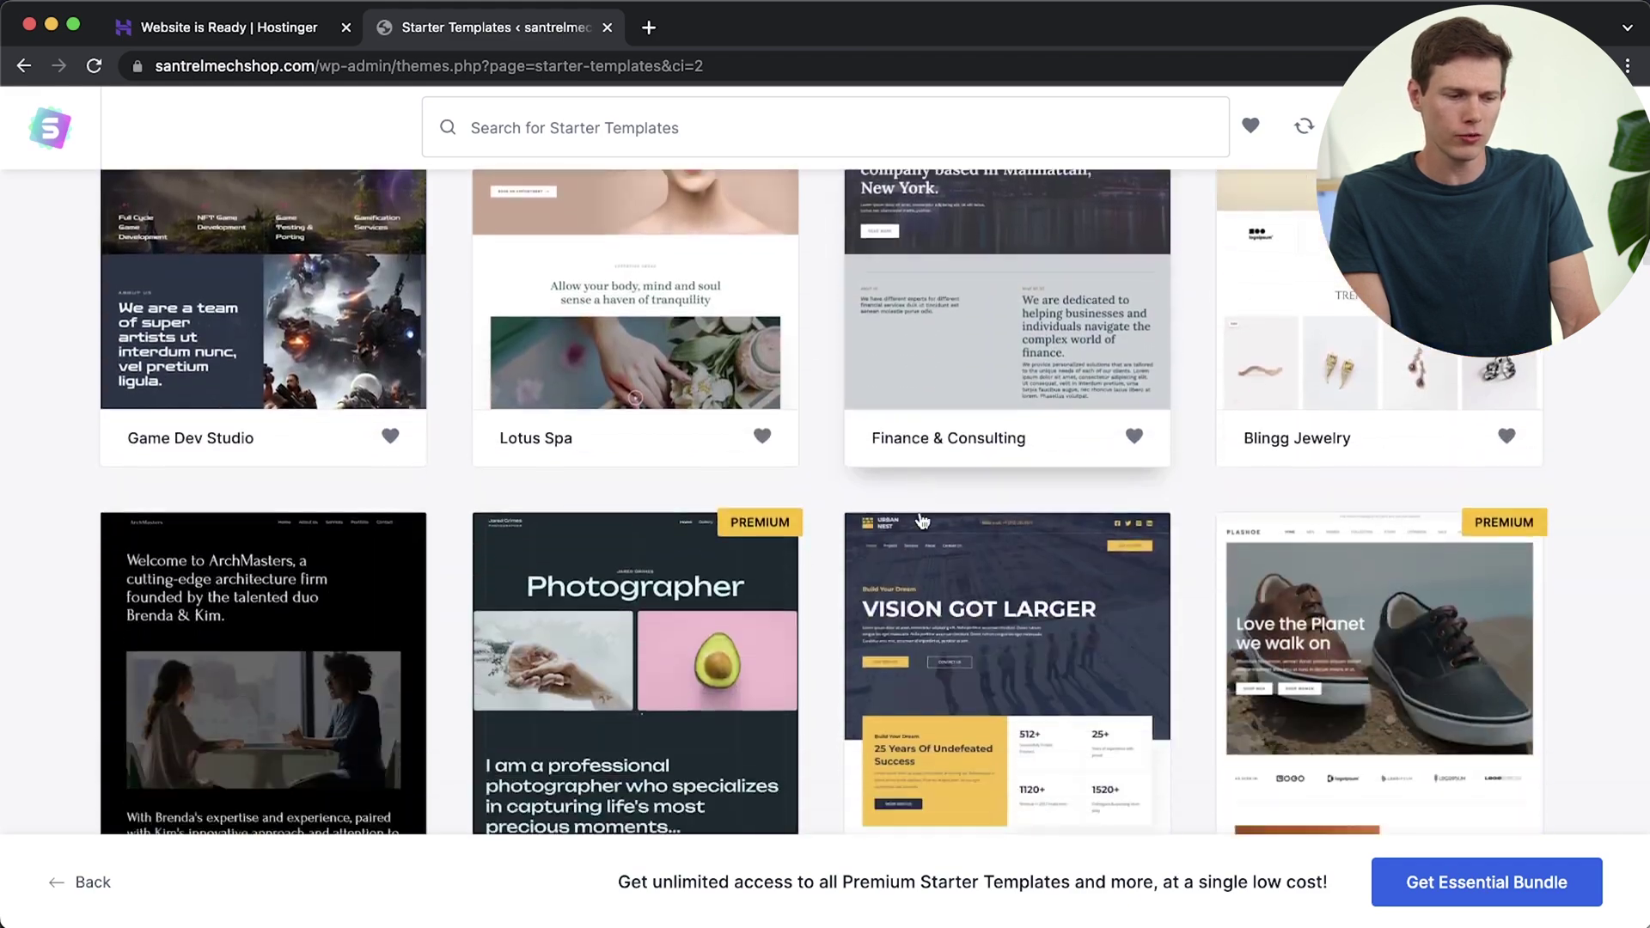
scroll(922, 522, "down", 10)
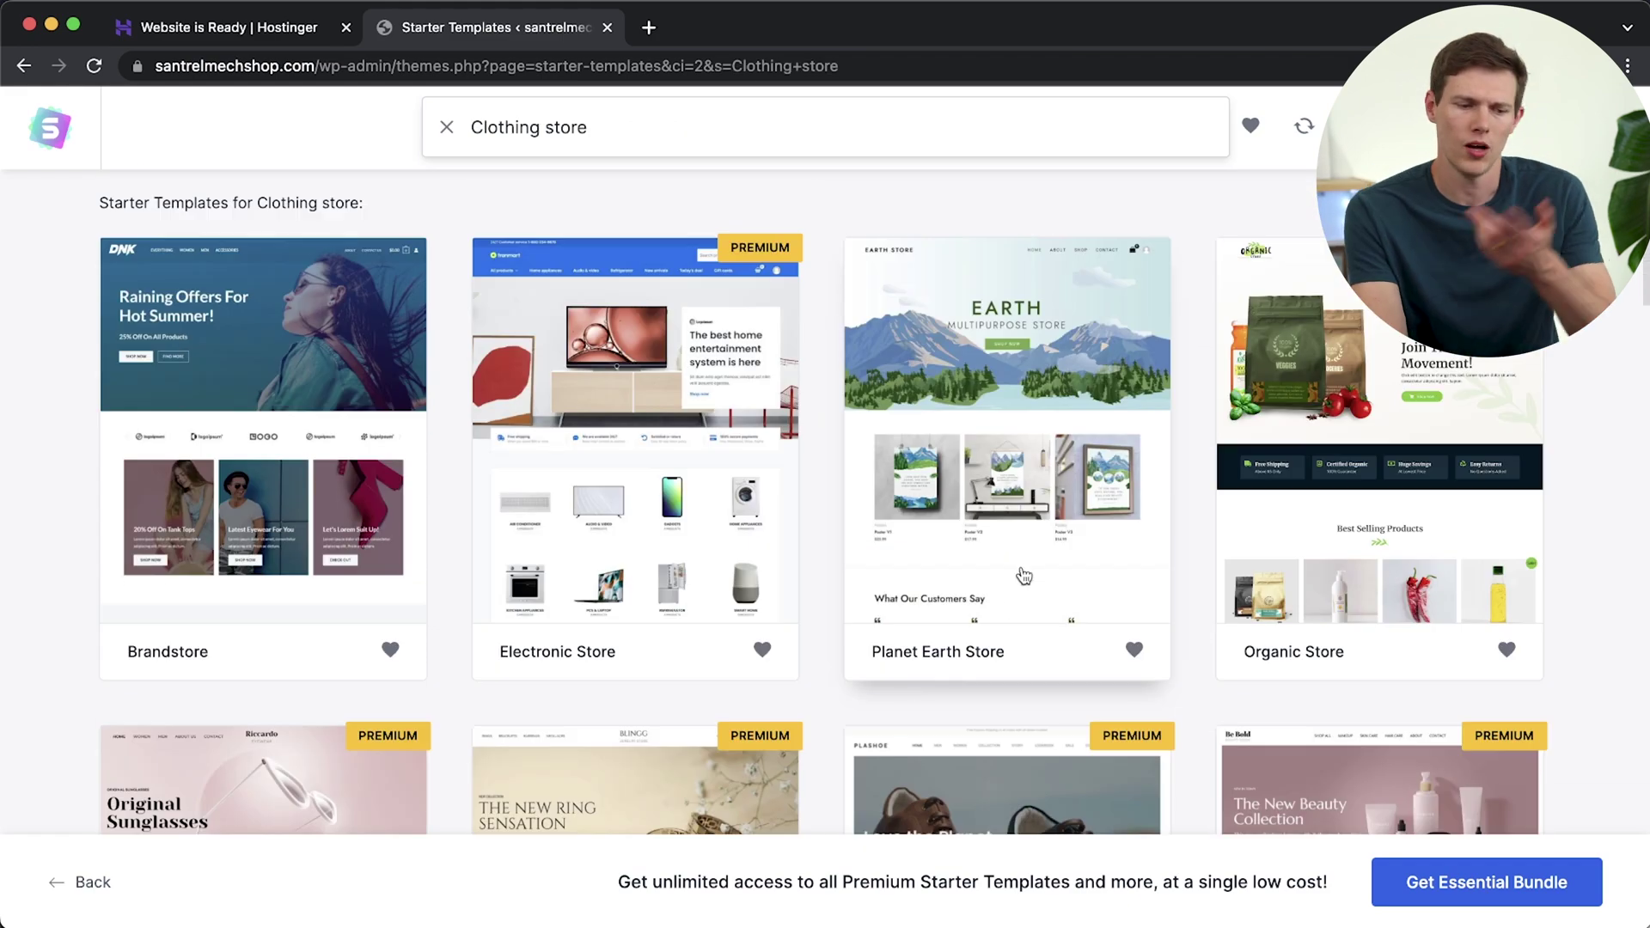
left_click(1031, 546)
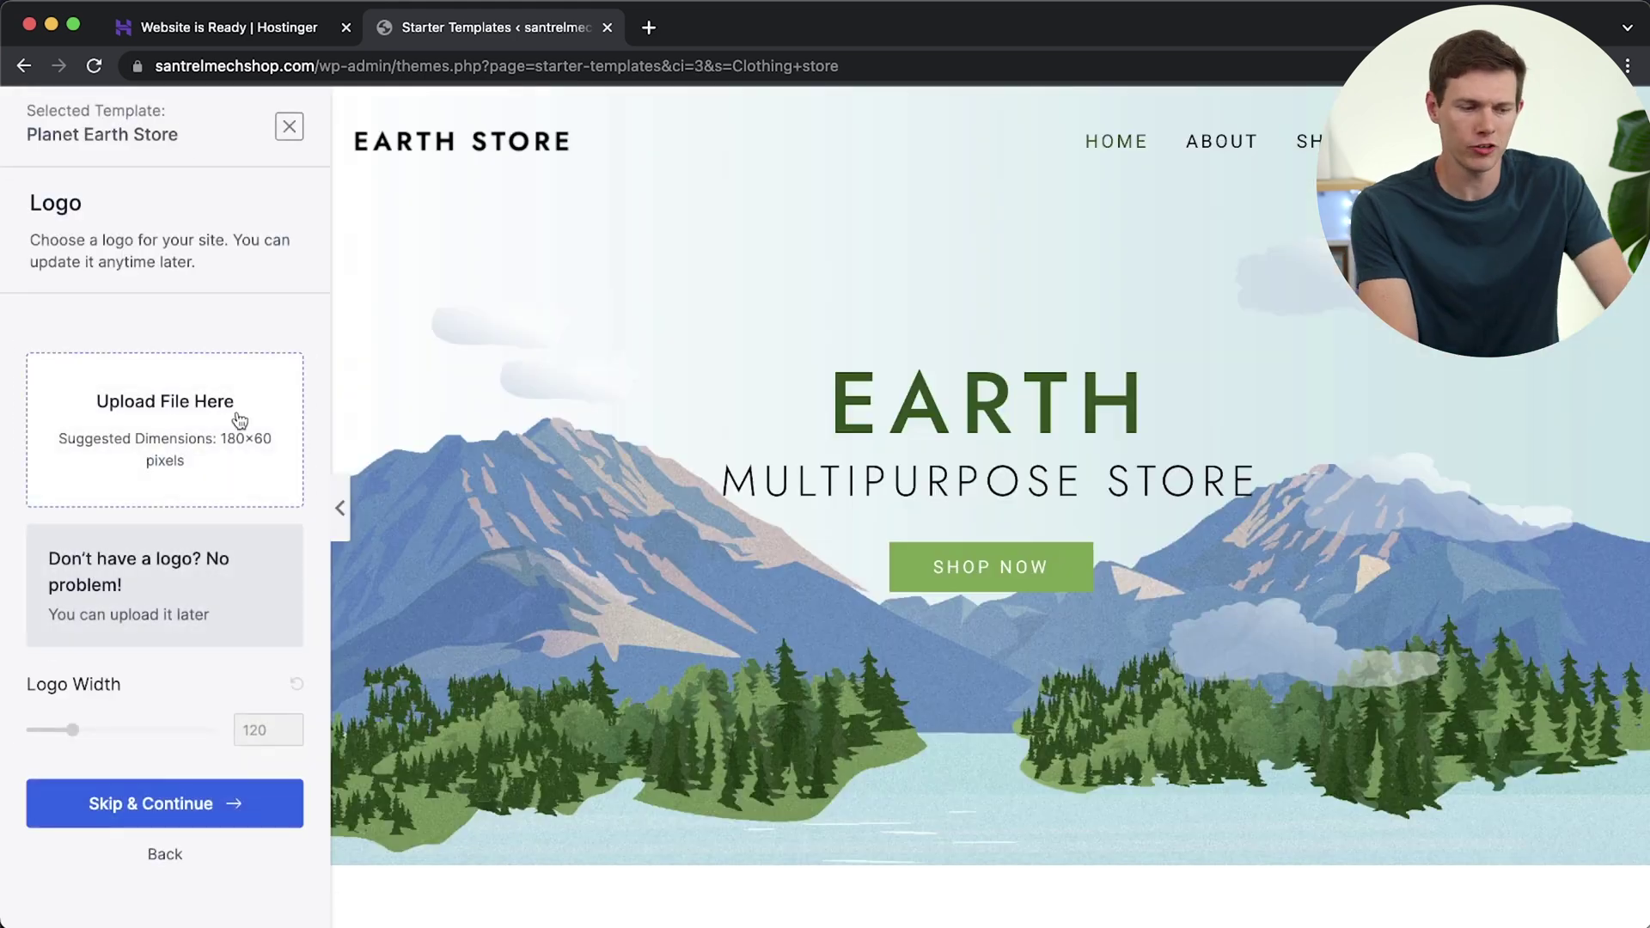
Skip the logo step and apply the blue colour palette.
left_click(170, 801)
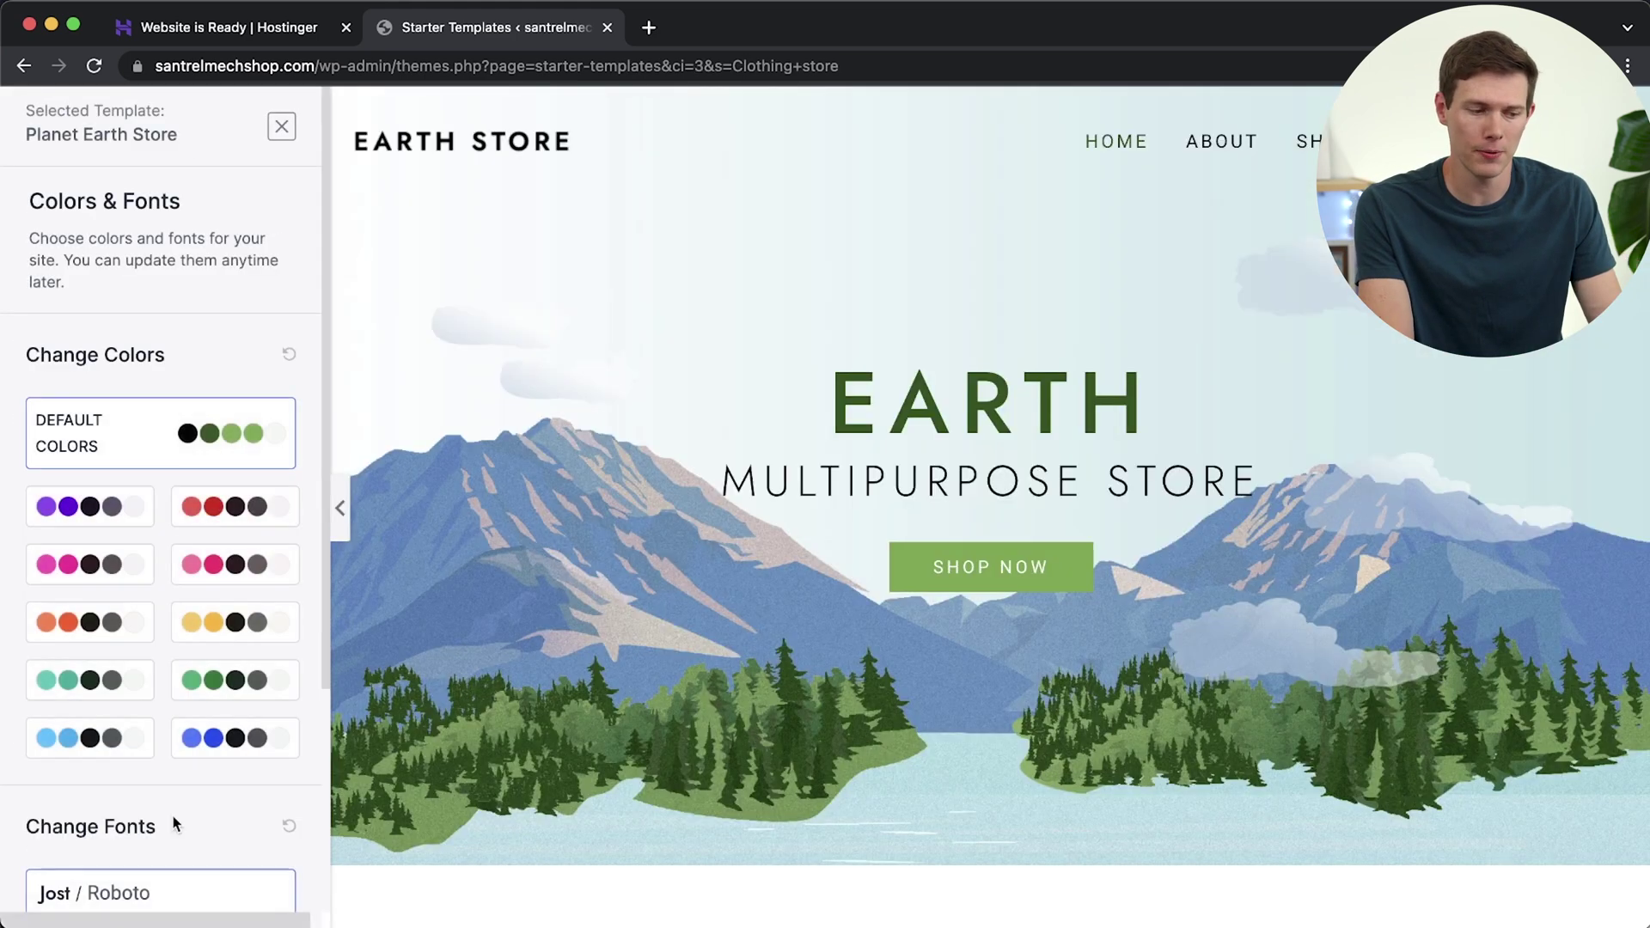
scroll(139, 707, "down", 4)
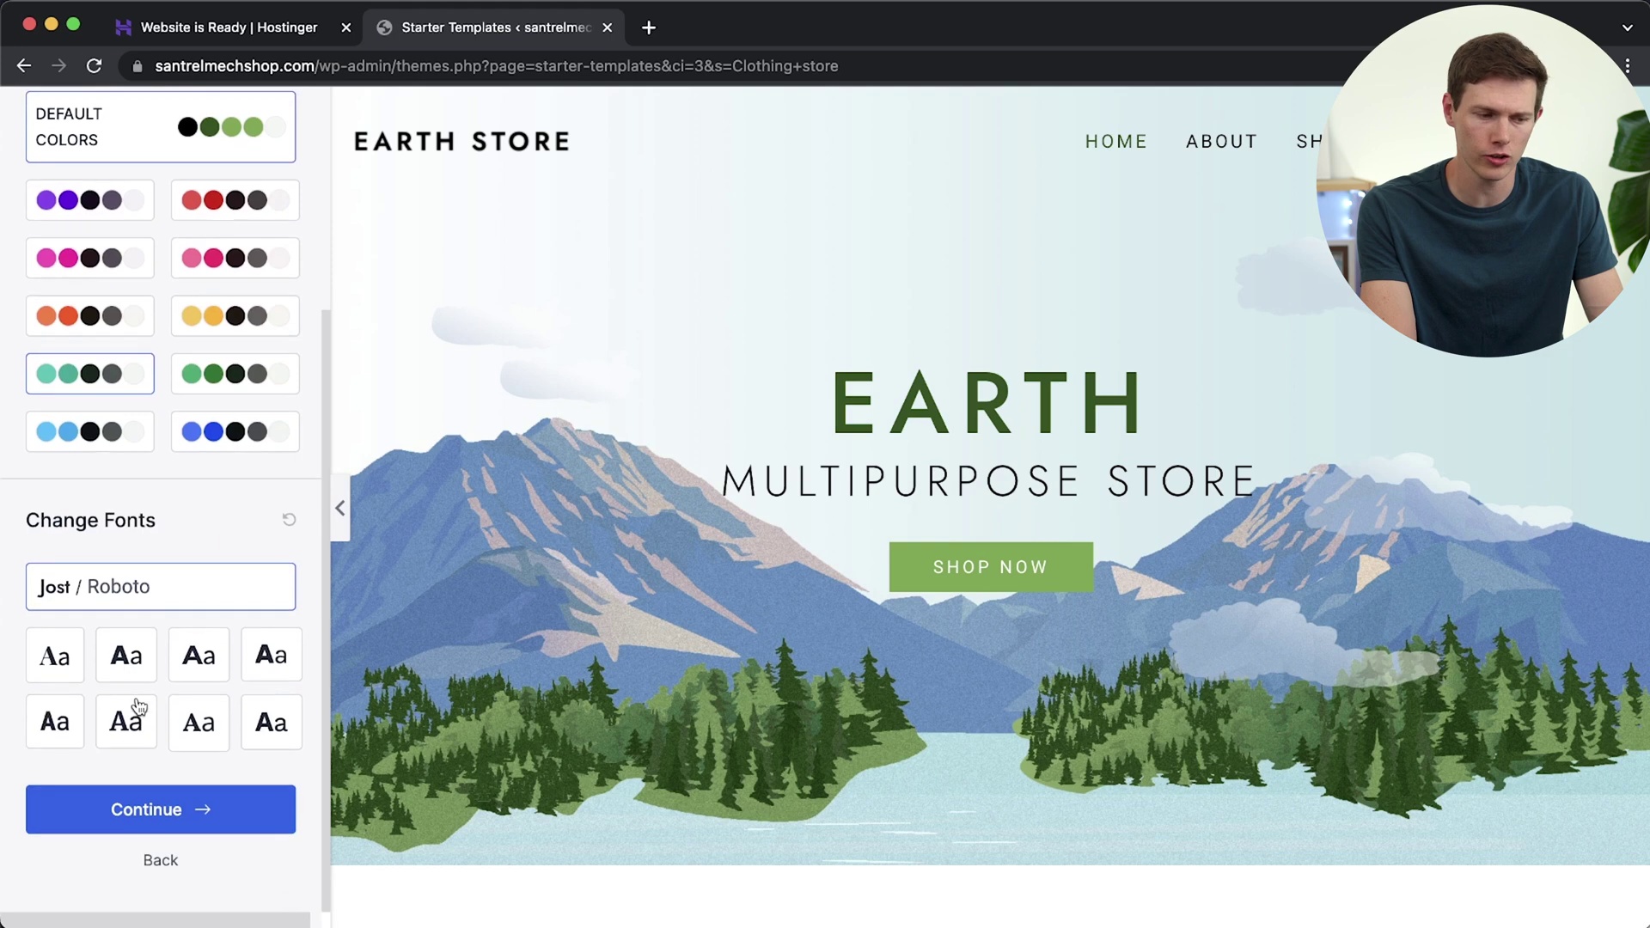
scroll(139, 710, "up", 4)
scroll(139, 713, "down", 4)
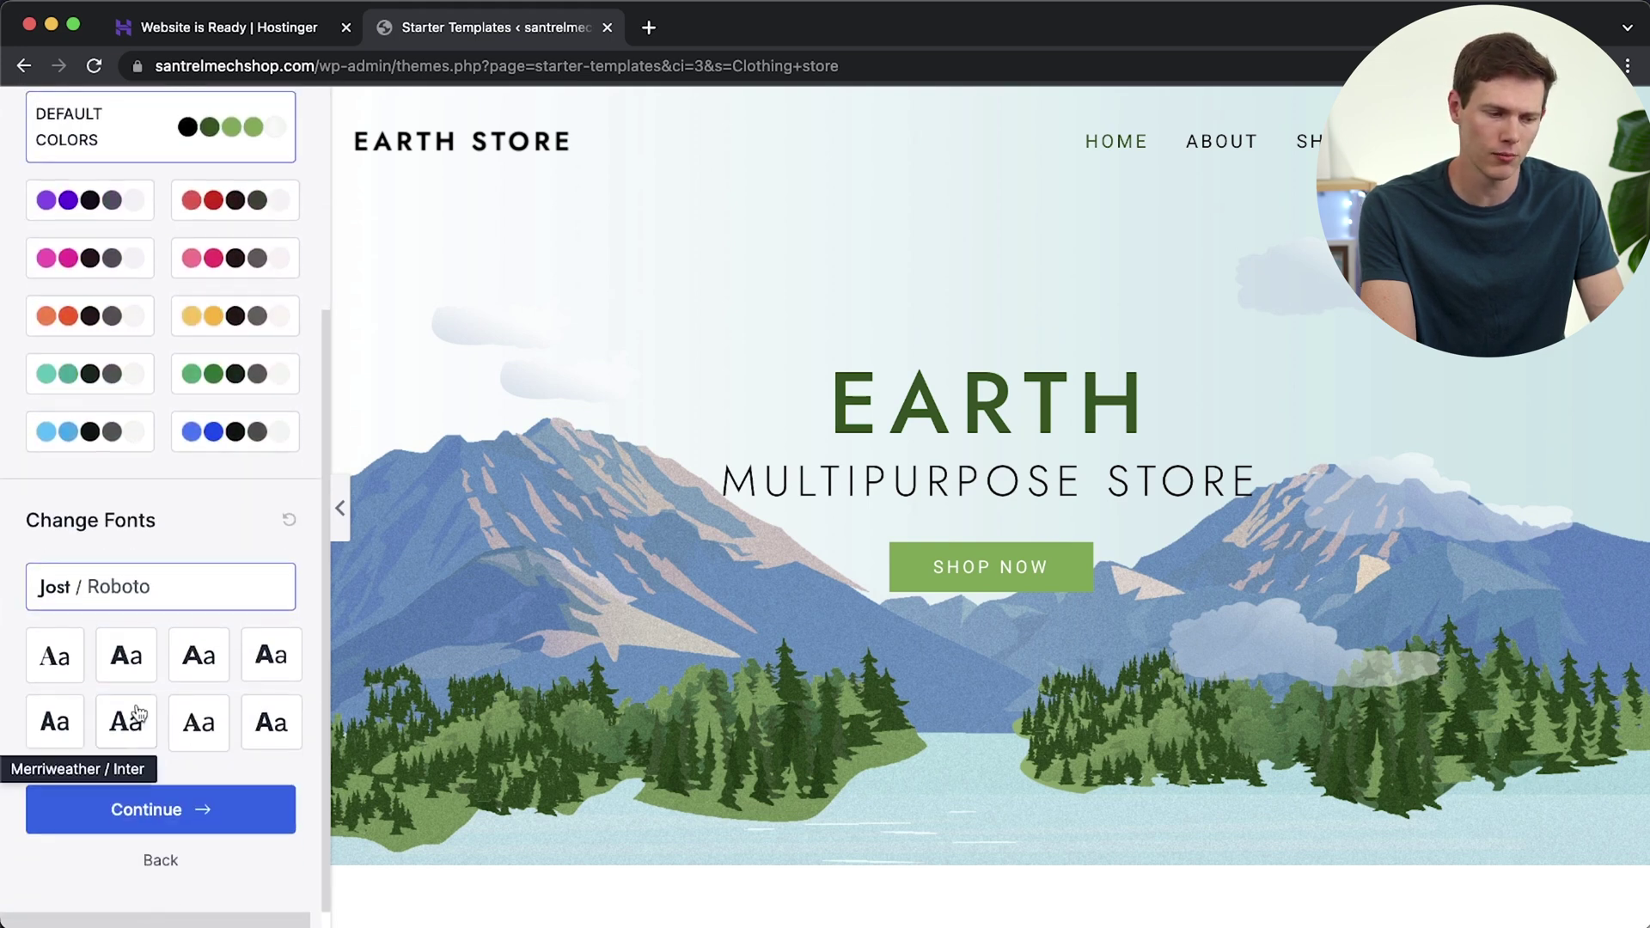
left_click(228, 438)
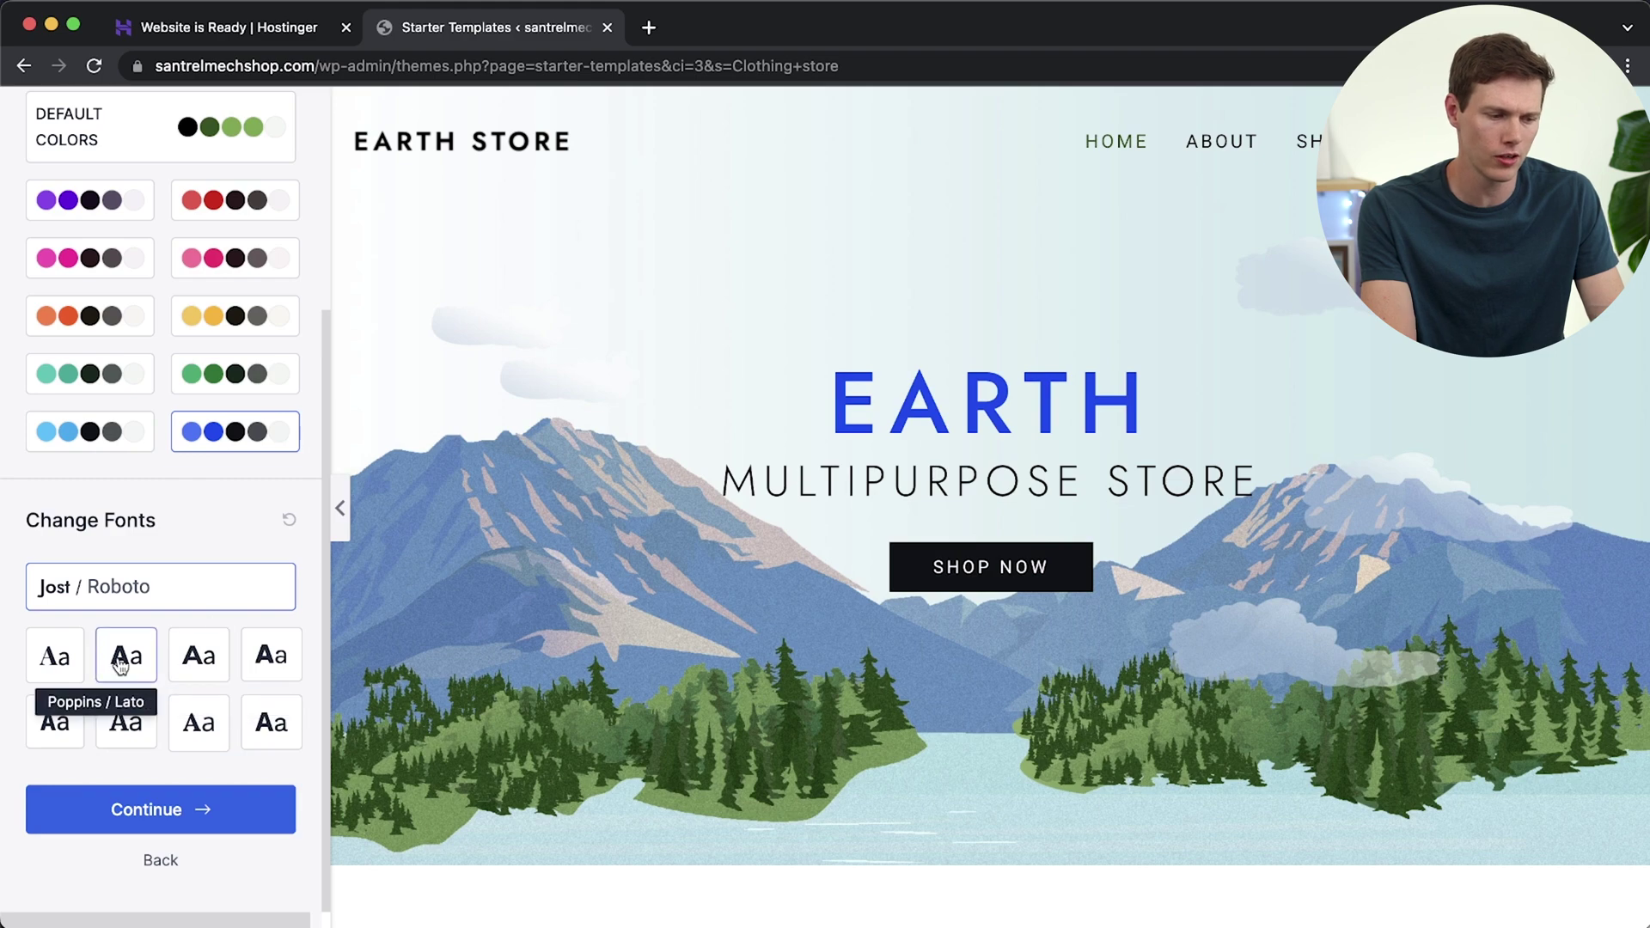
left_click(158, 811)
Submit and build the website, then view the finished EARTH homepage.
scroll(843, 519, "down", 3)
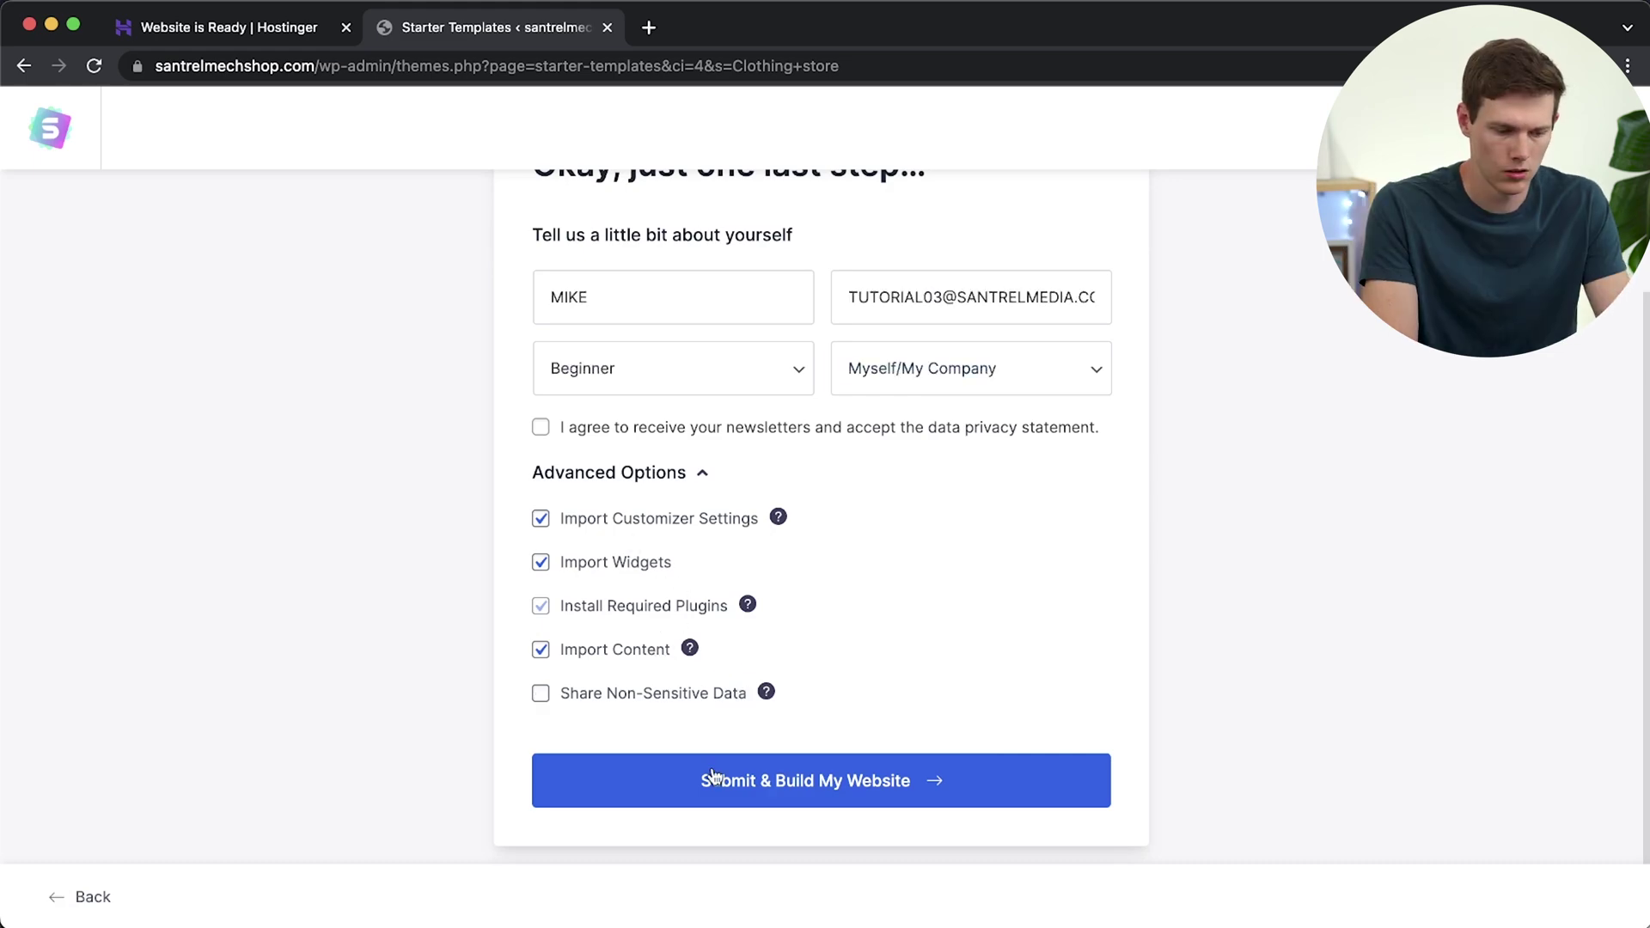
left_click(713, 779)
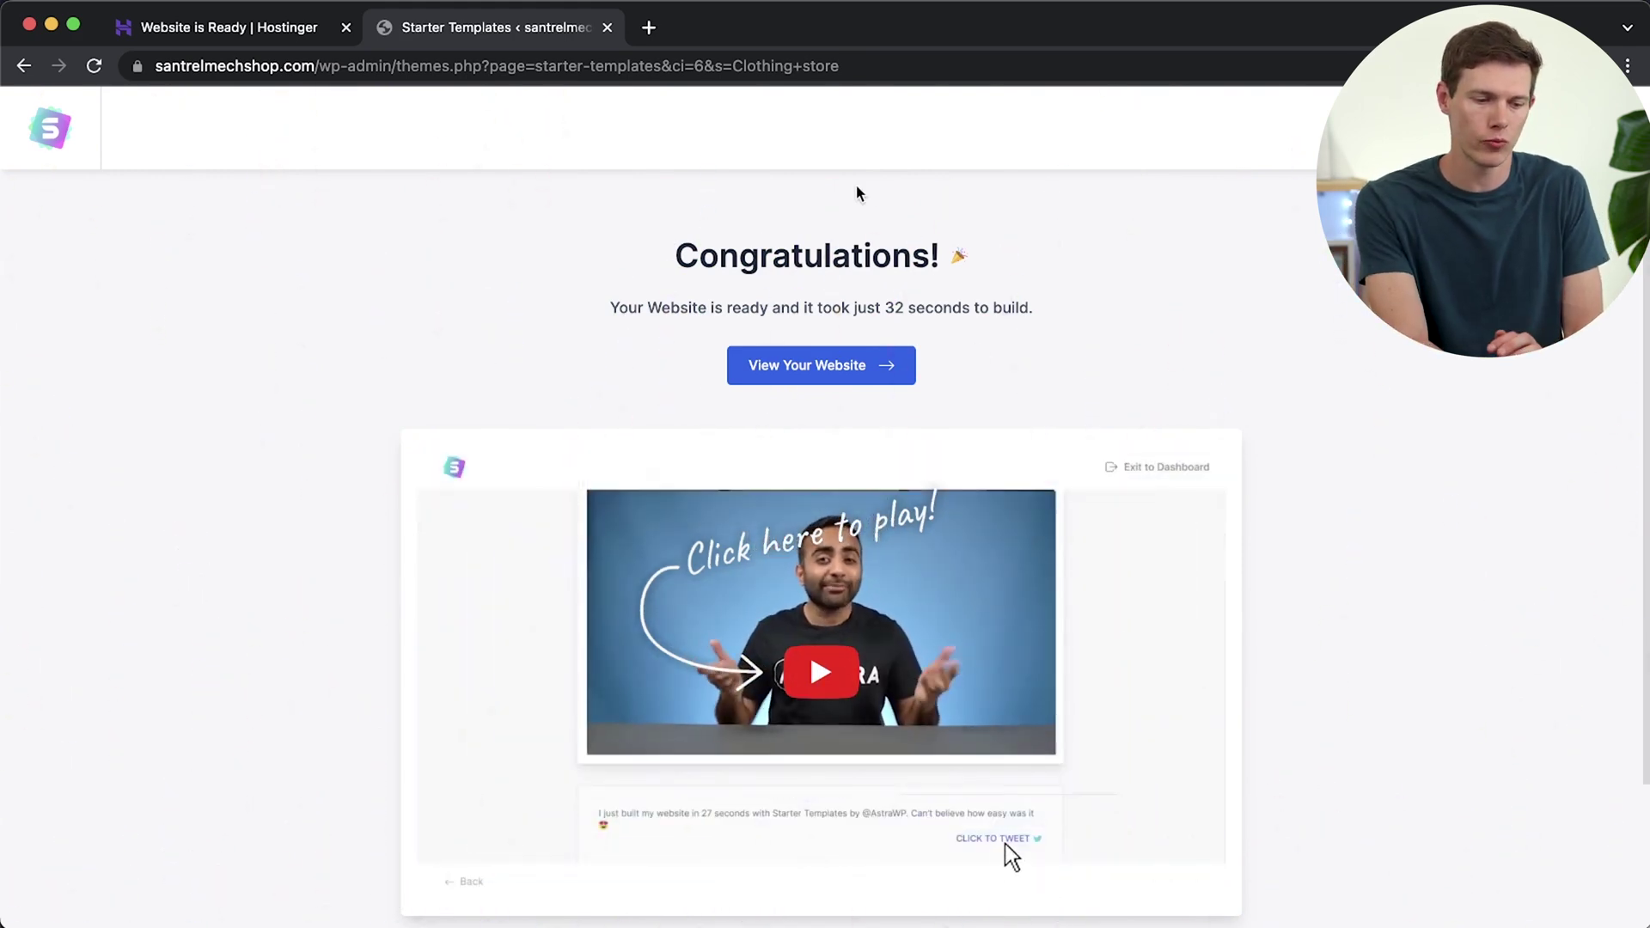
left_click(799, 368)
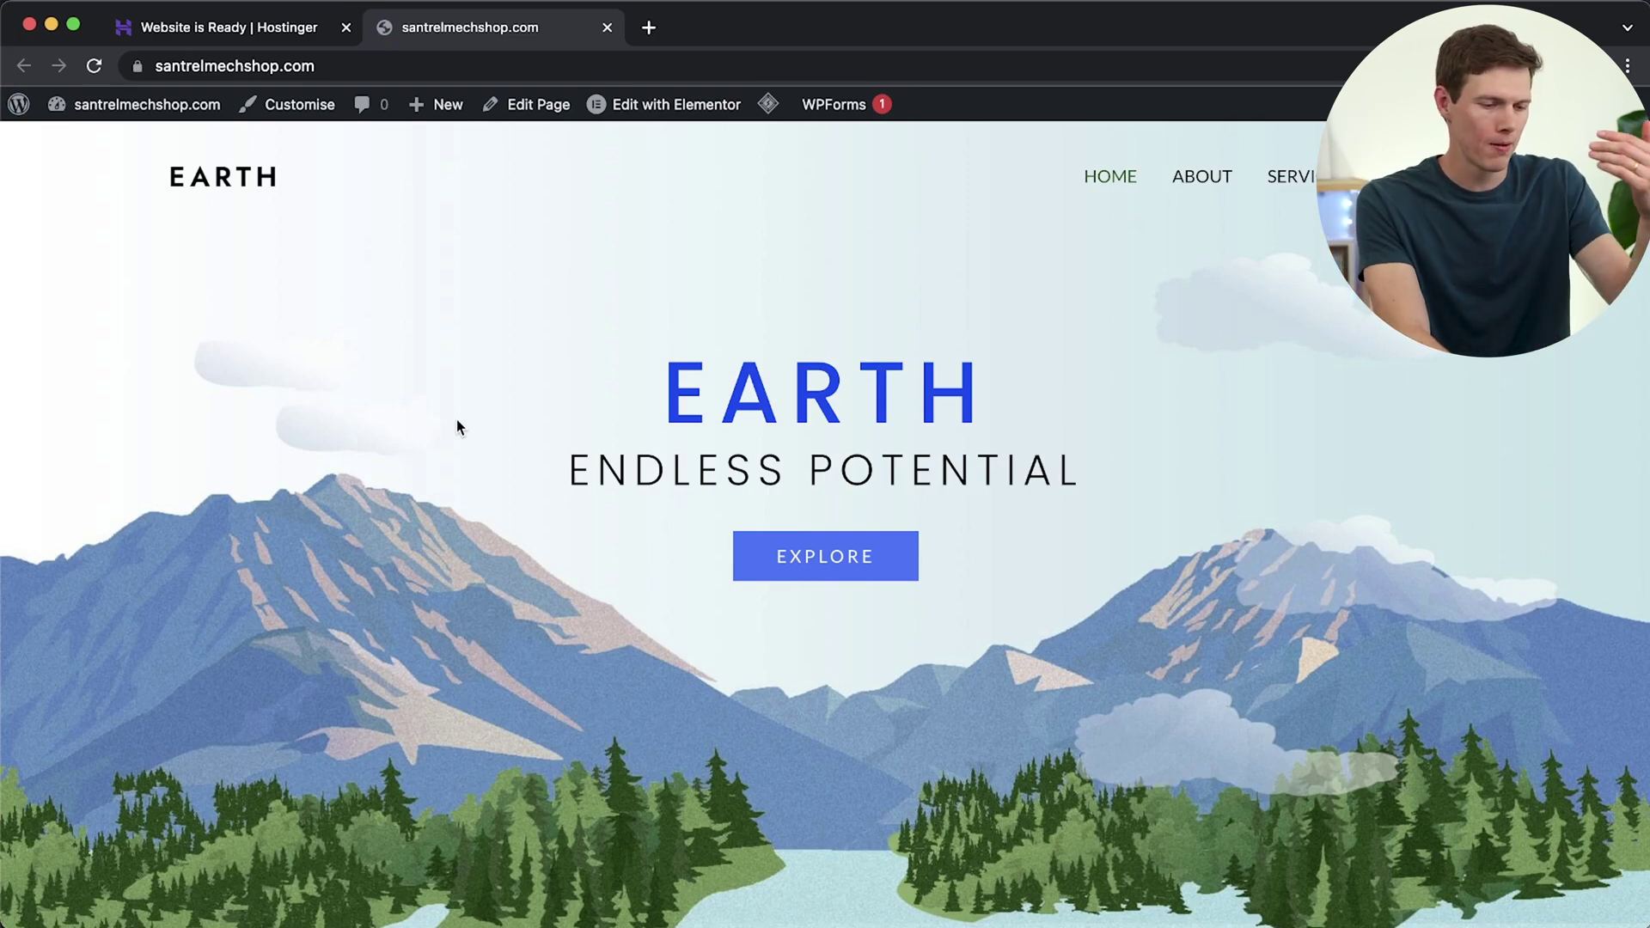
scroll(456, 420, "down", 10)
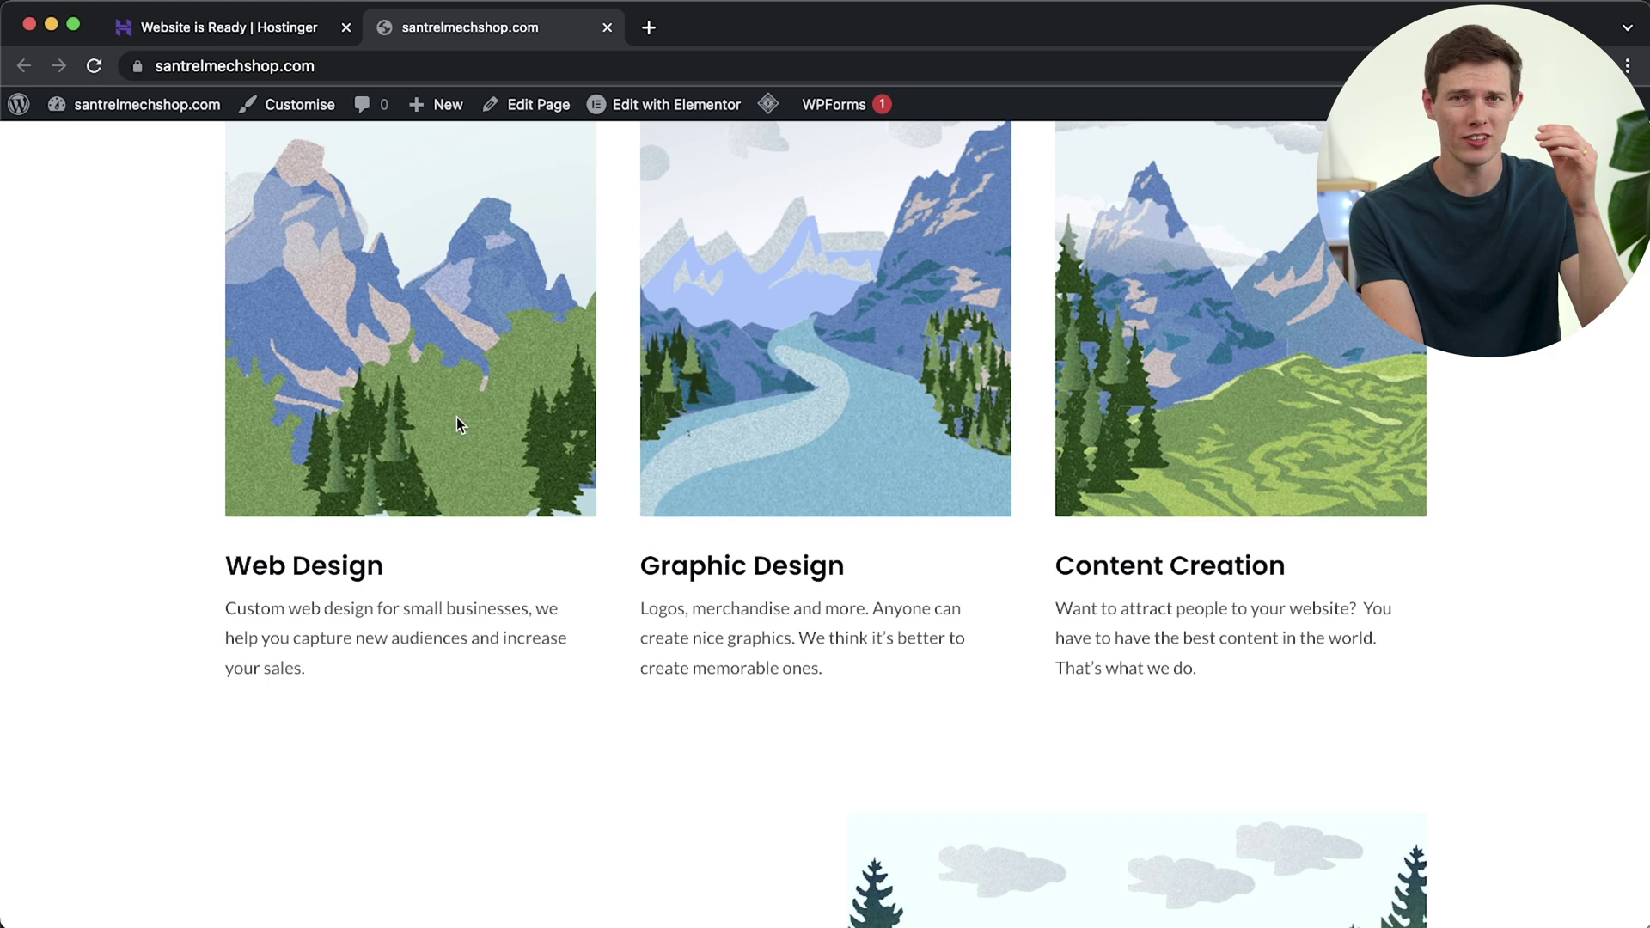
scroll(456, 416, "up", 8)
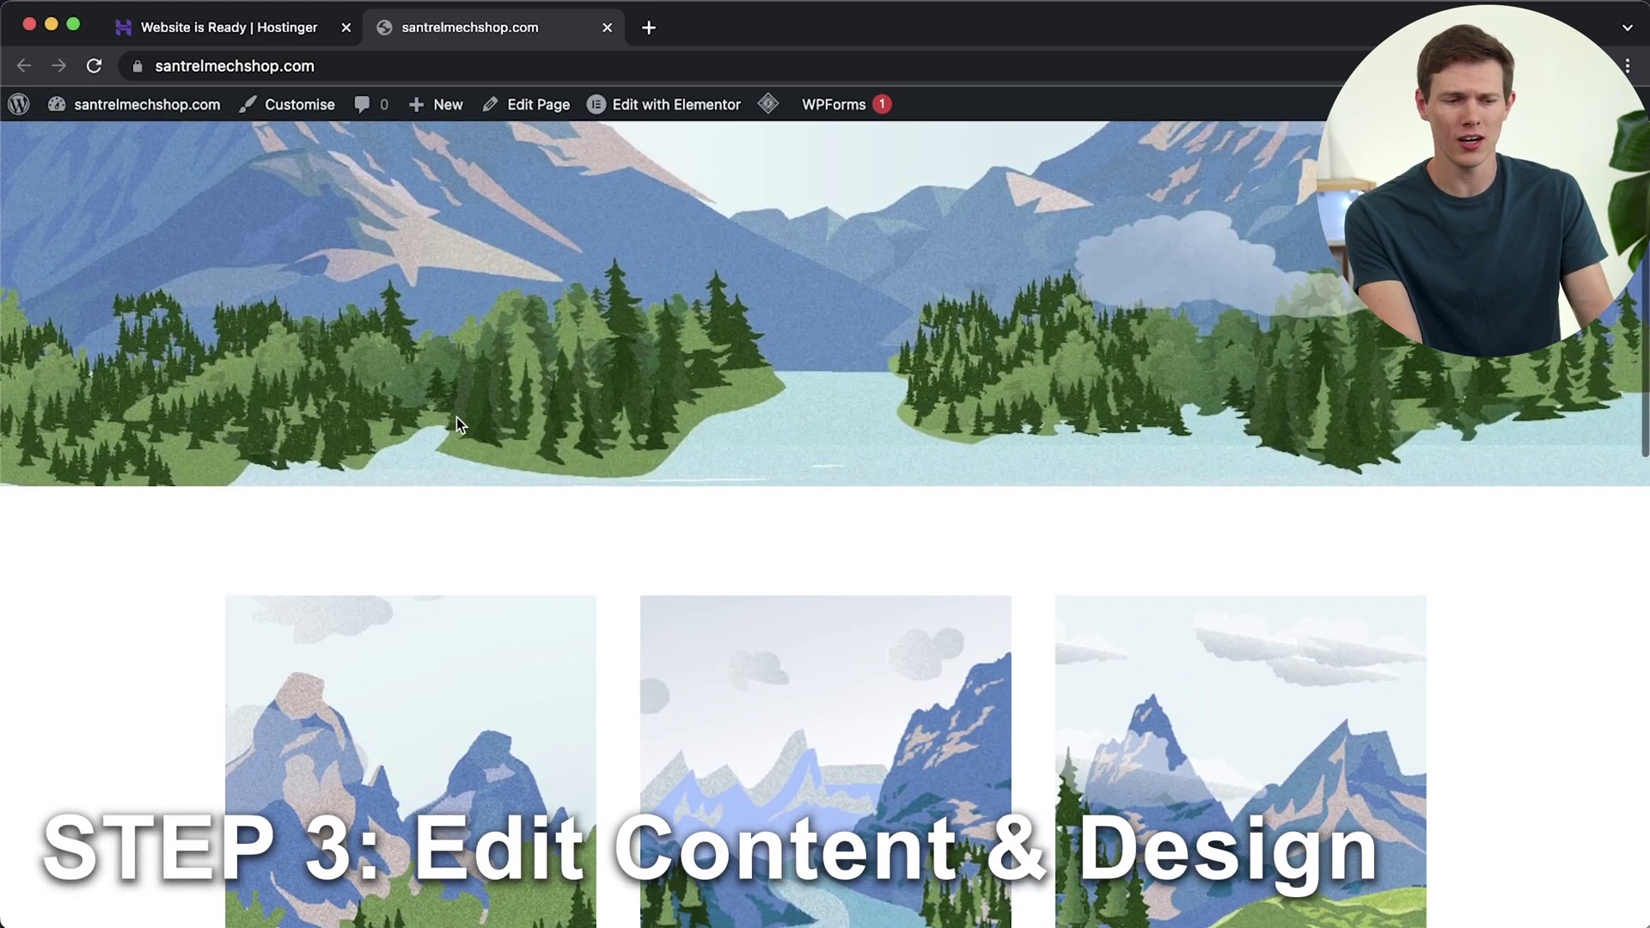
scroll(456, 416, "up", 4)
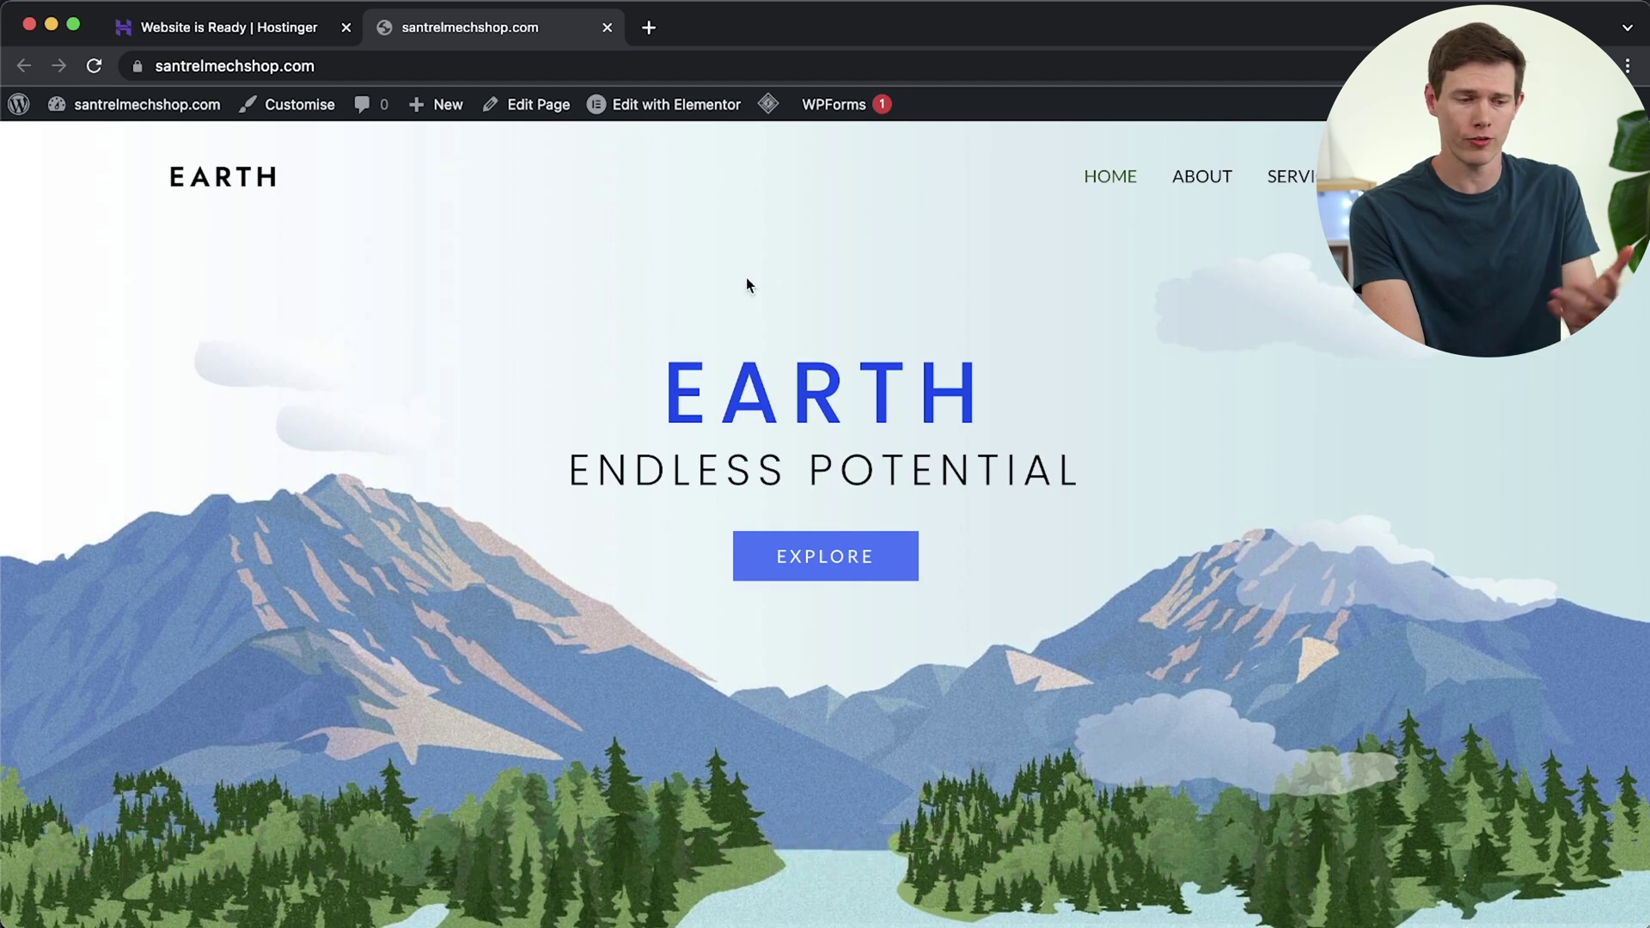
mouse_move(646, 107)
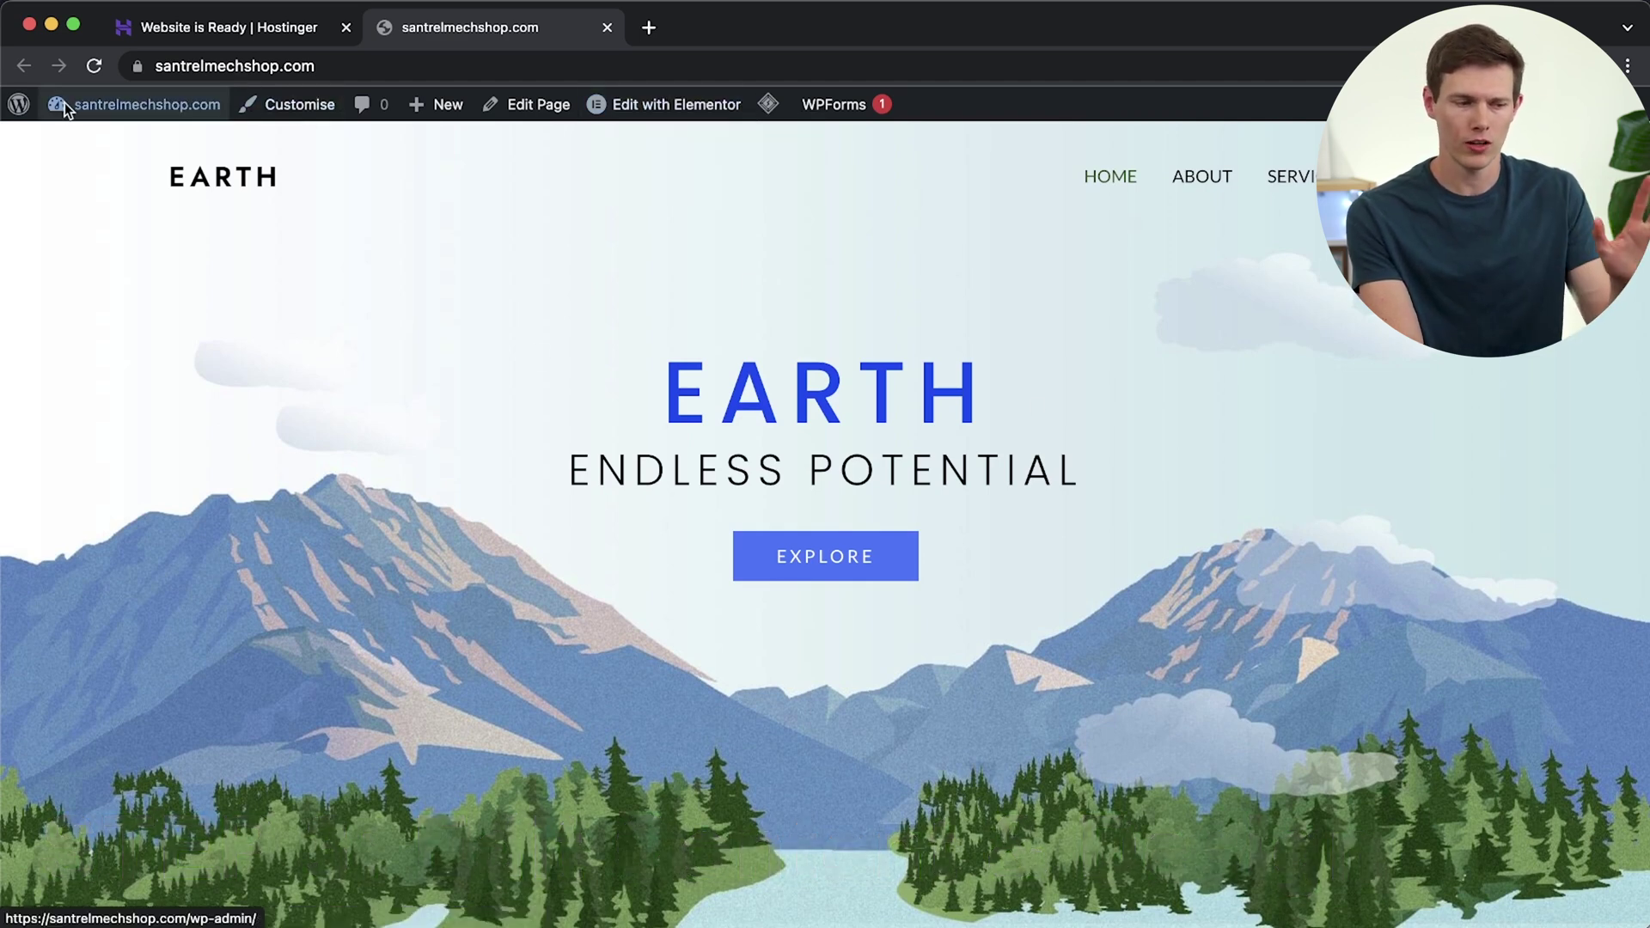
Go from the live site to the admin area's All Pages list.
left_click(17, 110)
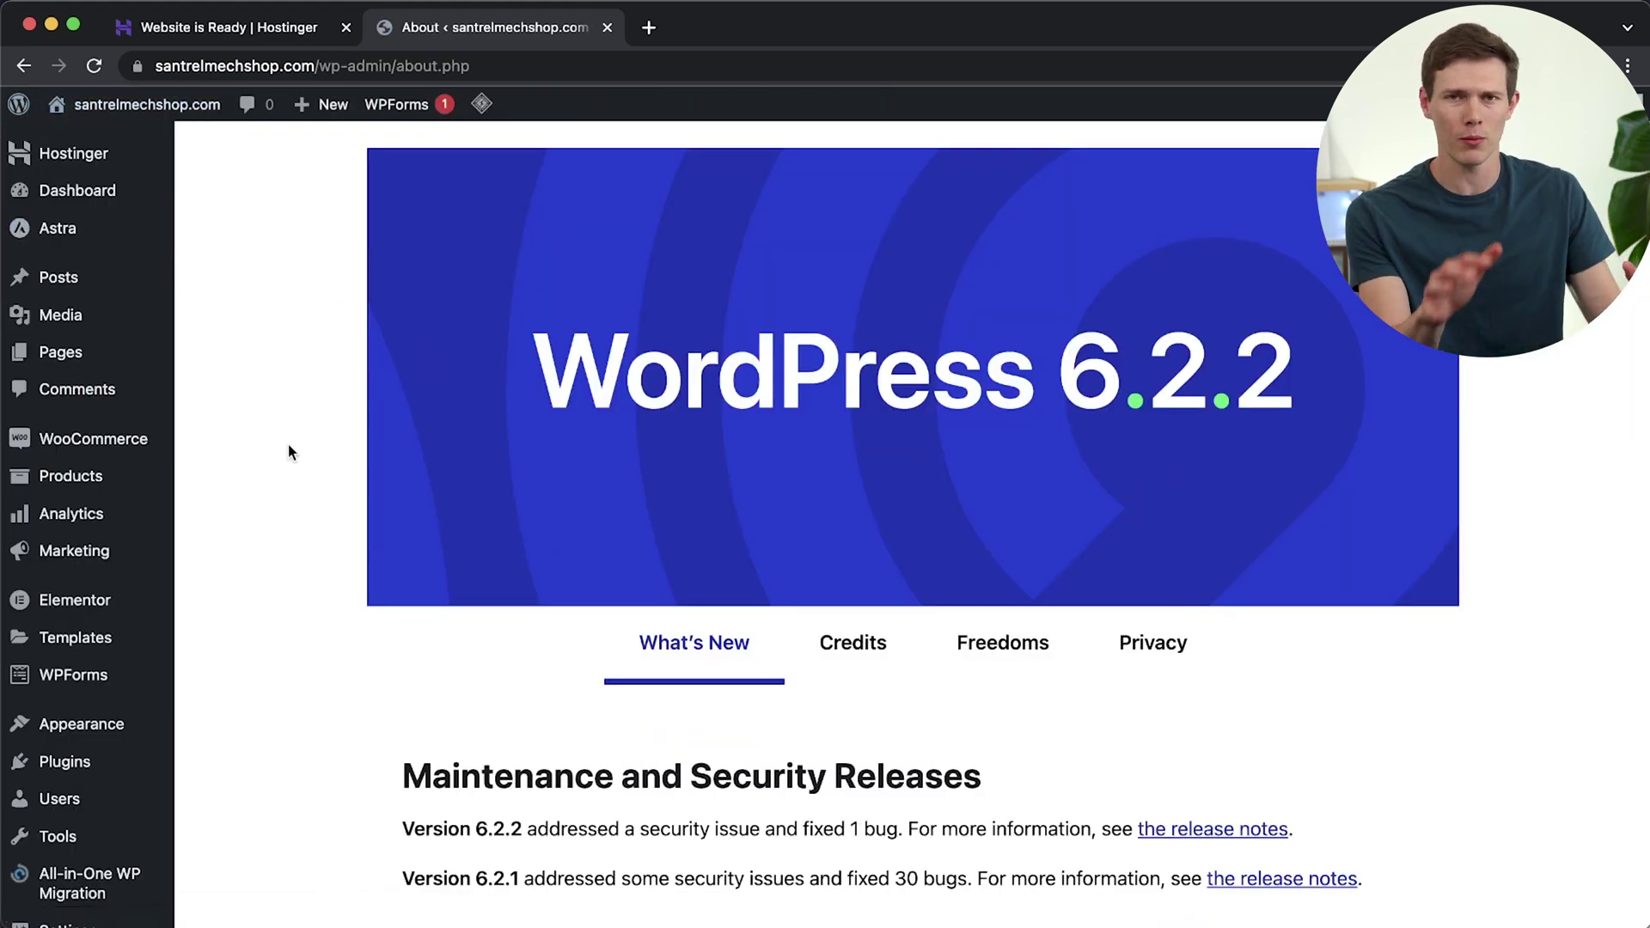
left_click(60, 353)
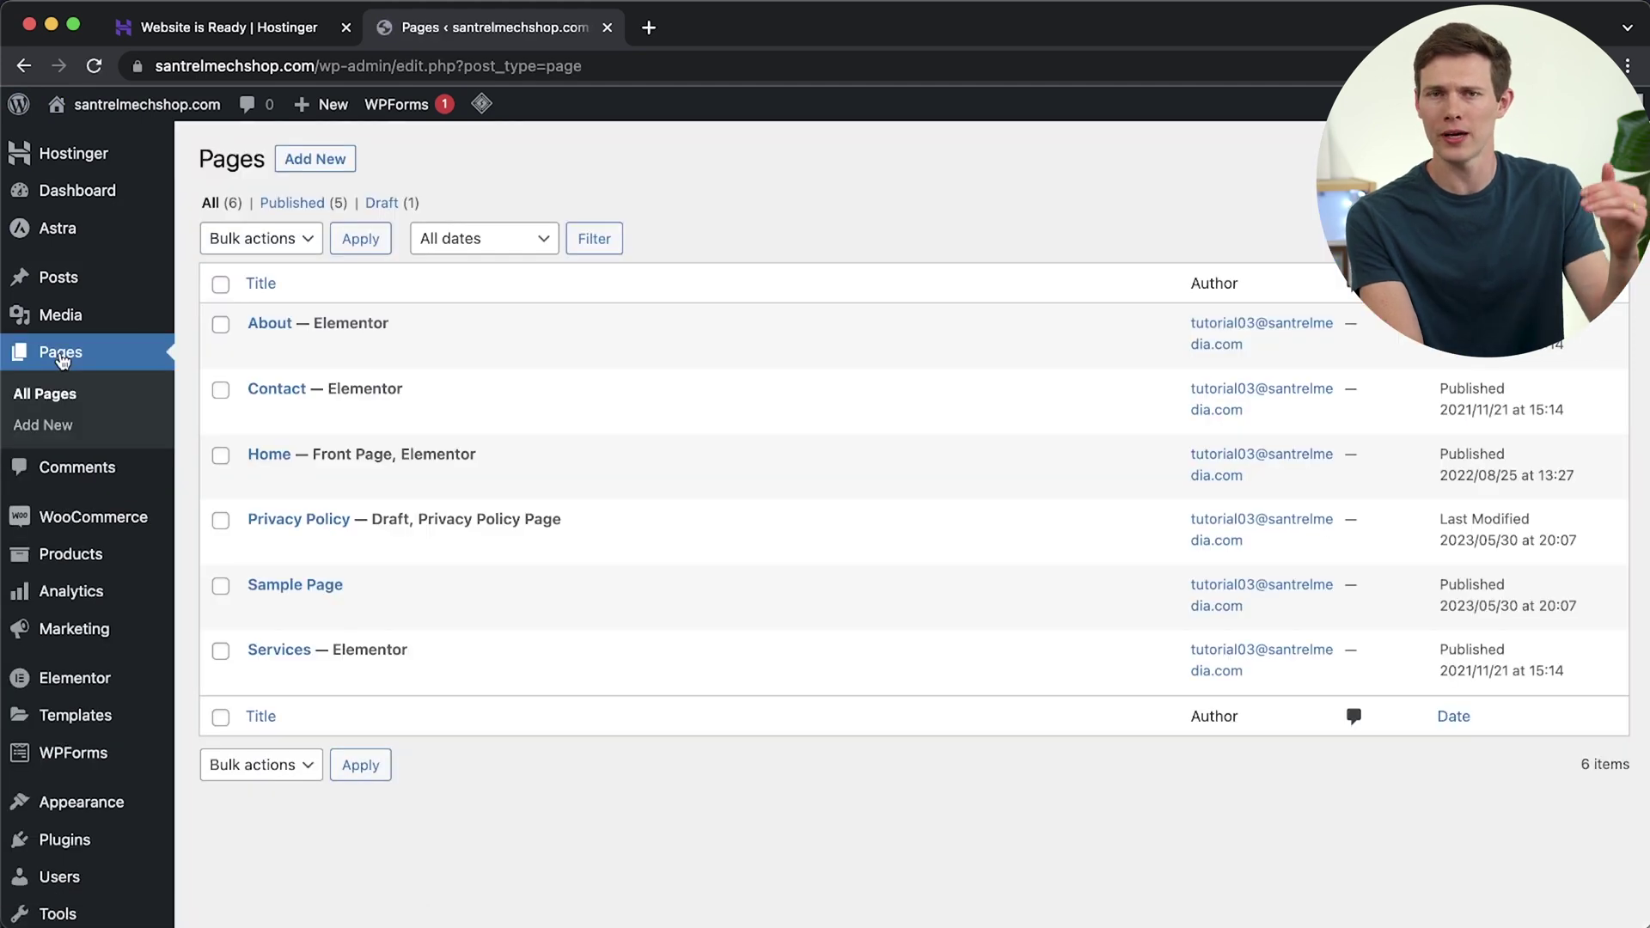
mouse_move(372, 428)
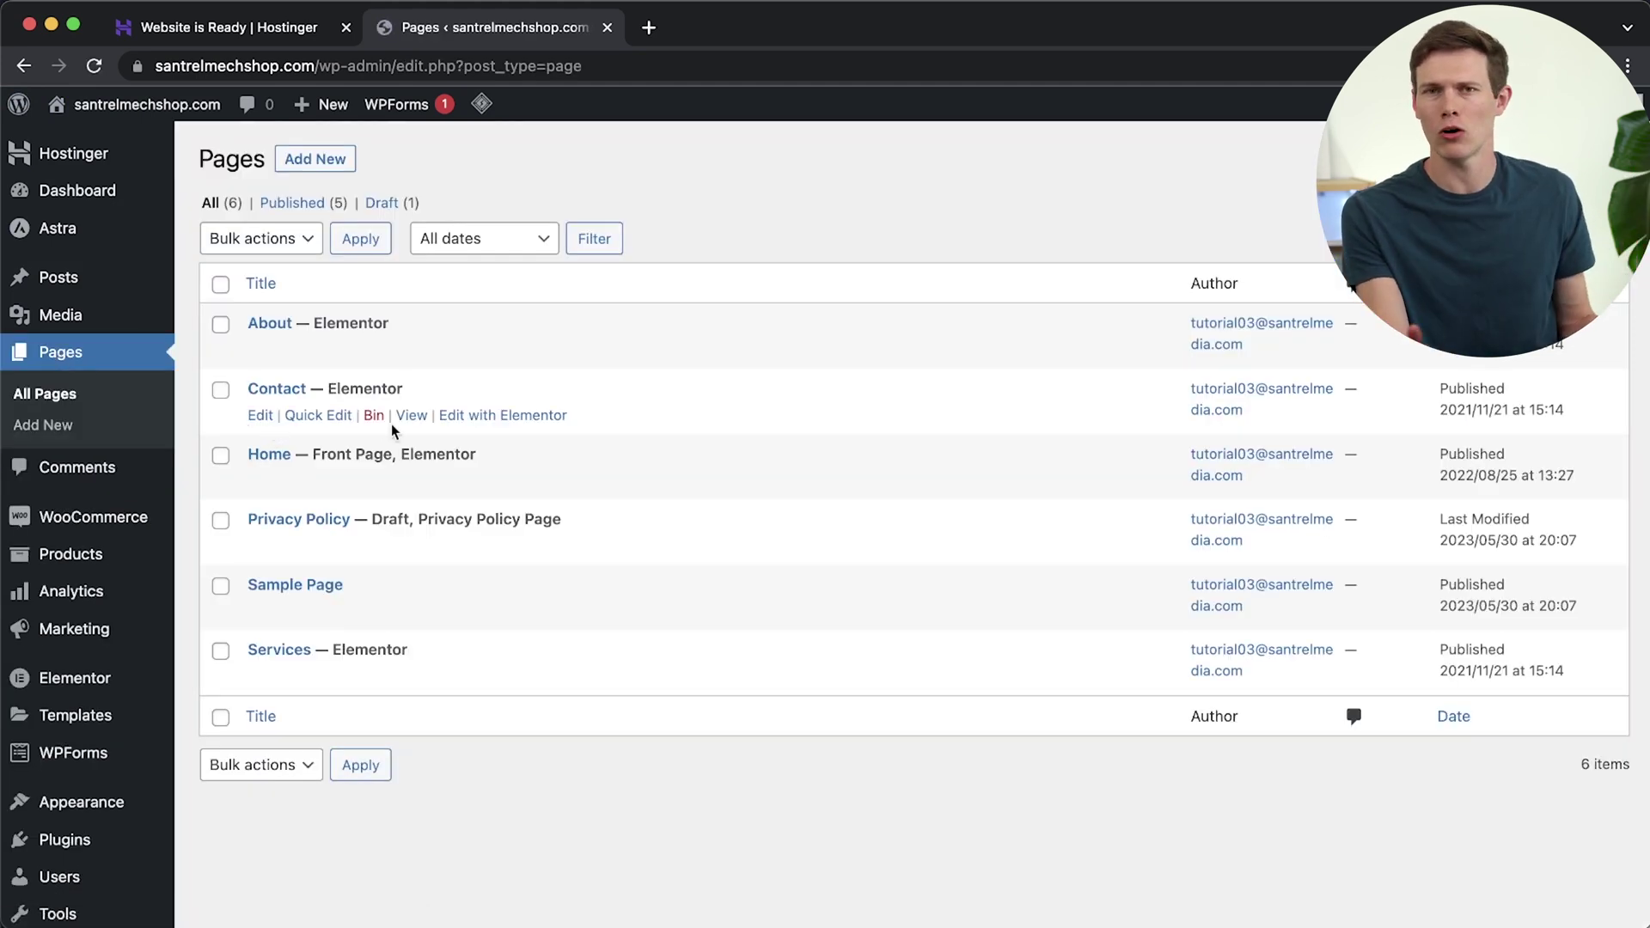
mouse_move(269, 348)
Select the About and Contact pages, check the bulk actions, then deselect both.
left_click(221, 325)
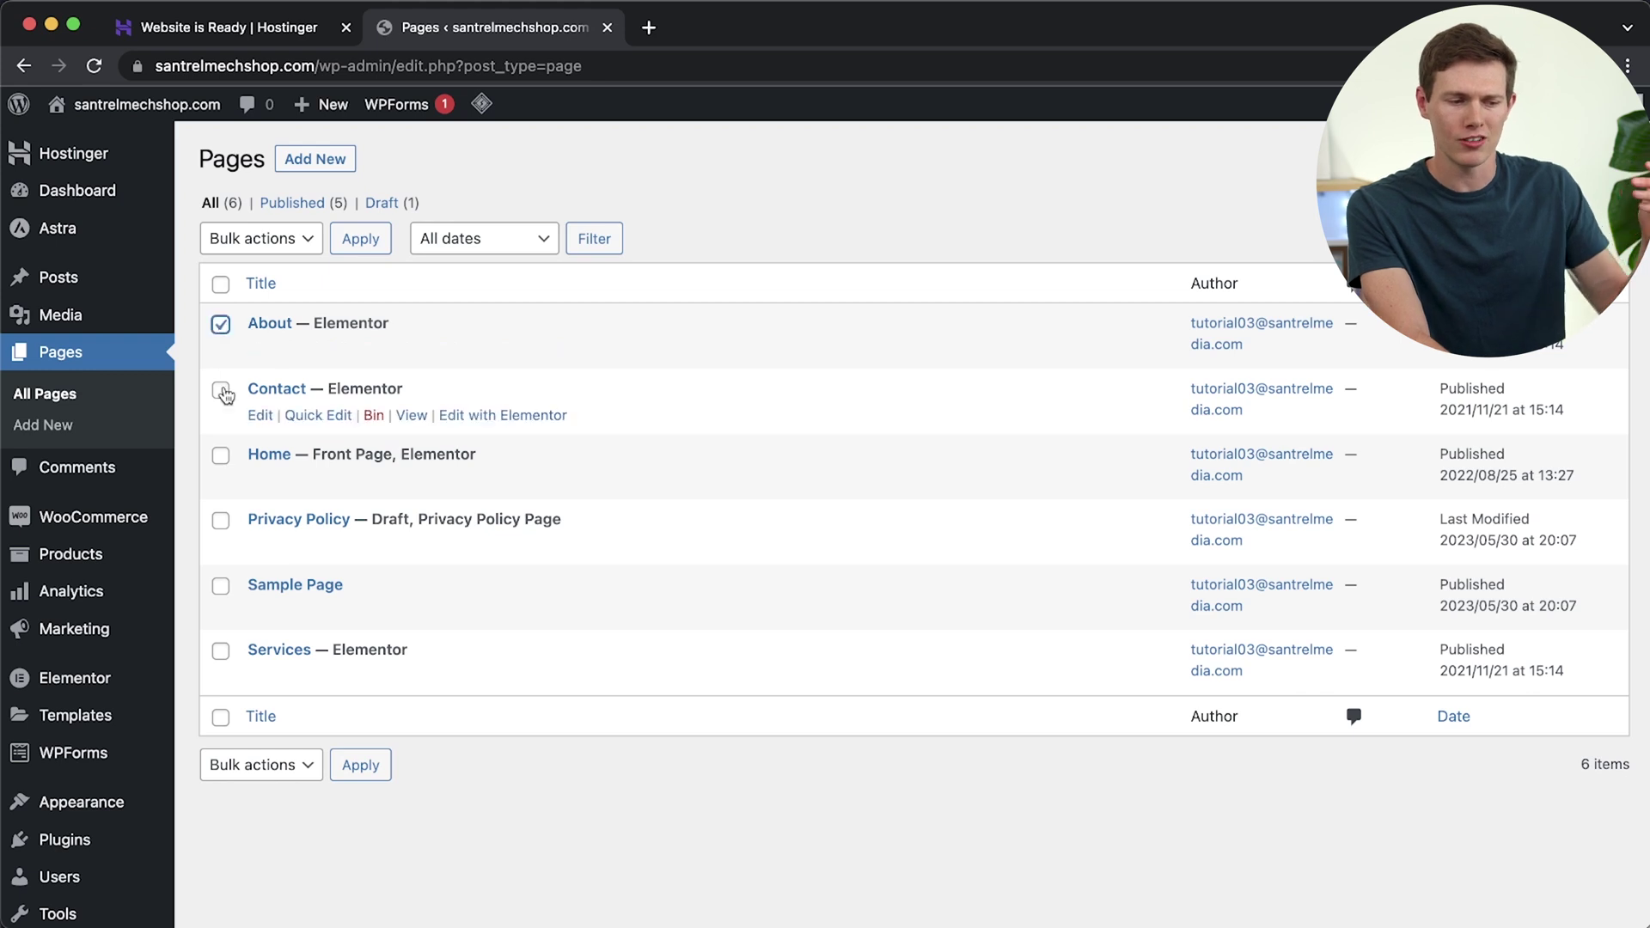
left_click(220, 389)
left_click(260, 238)
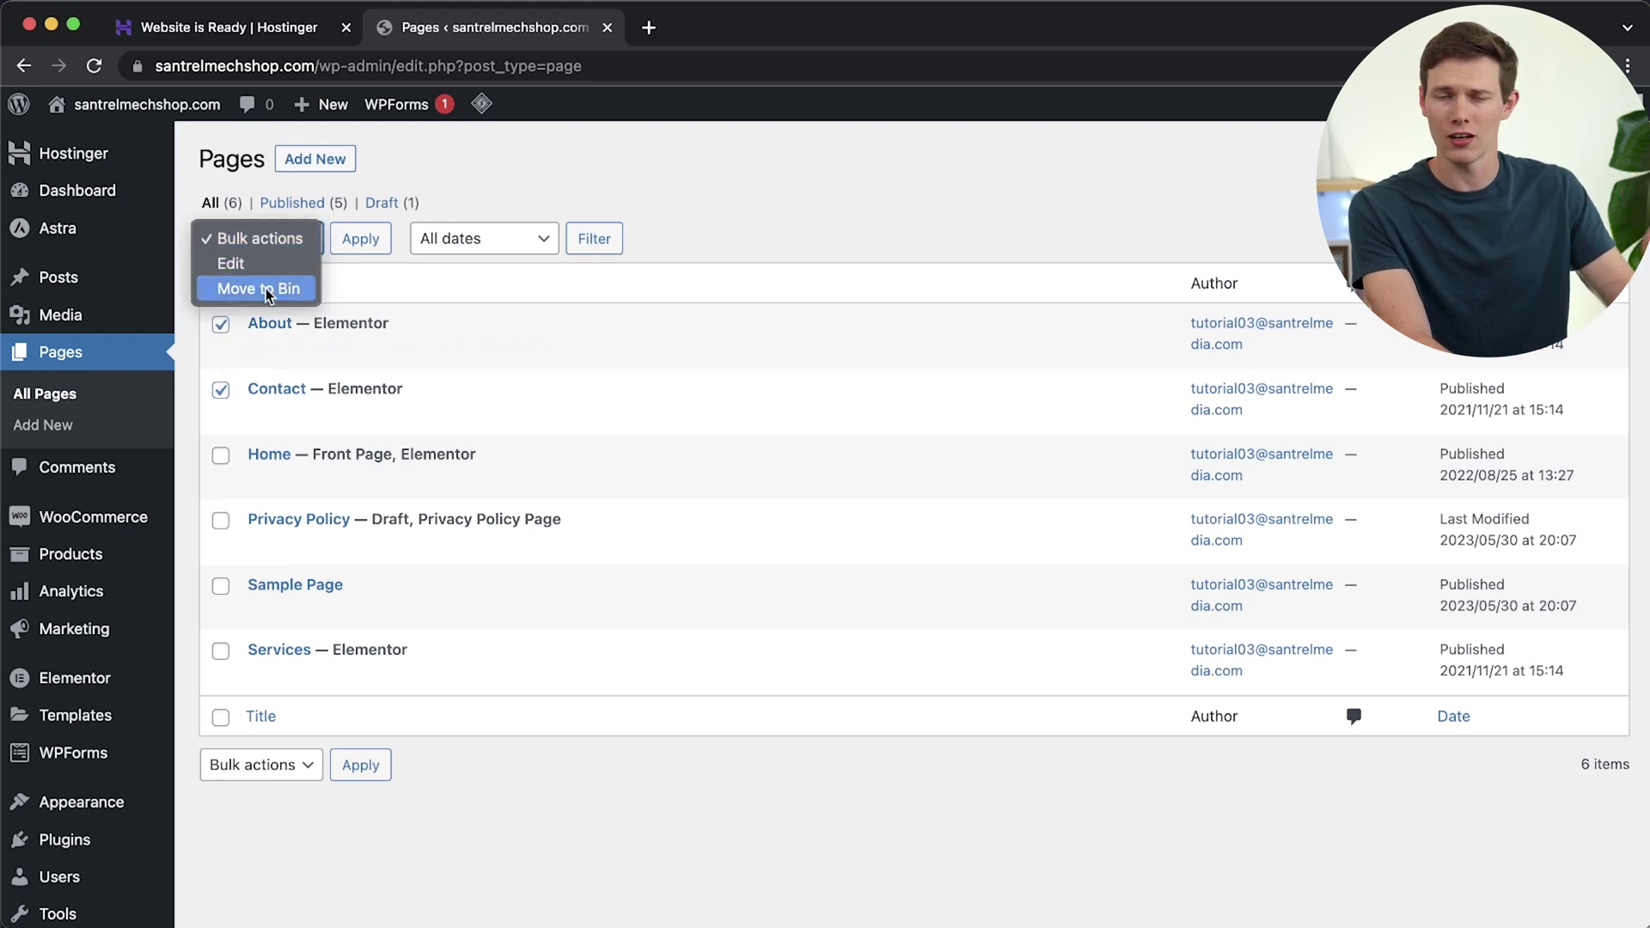
left_click(220, 389)
left_click(220, 324)
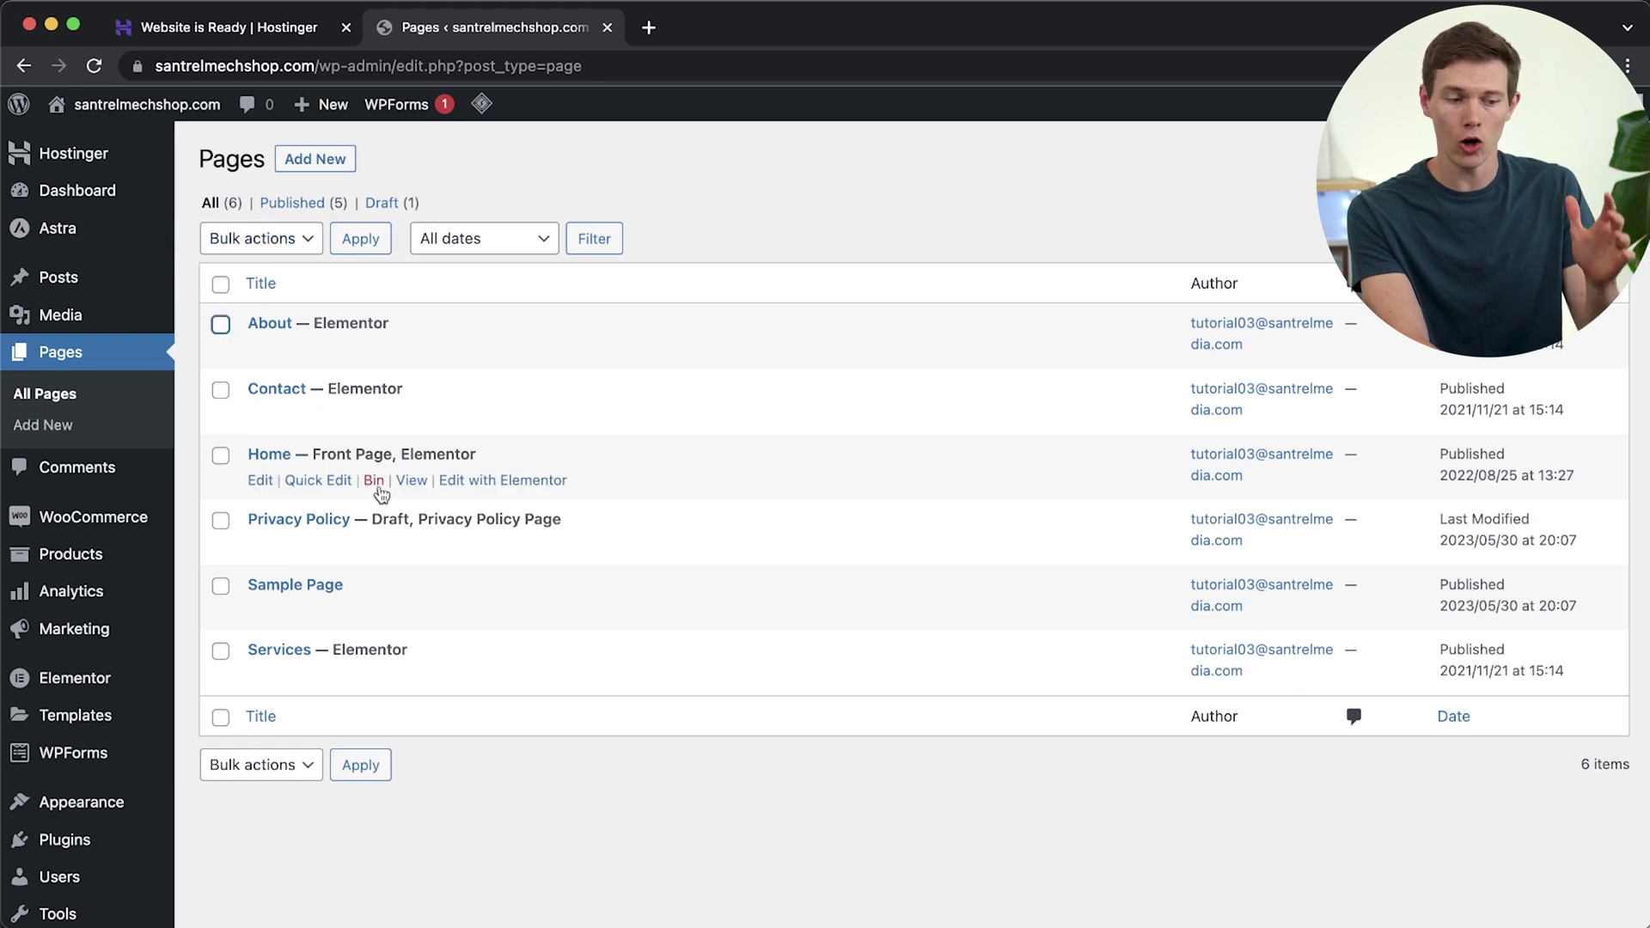
Open the Home page in Elementor and select the EARTH hero section.
left_click(471, 482)
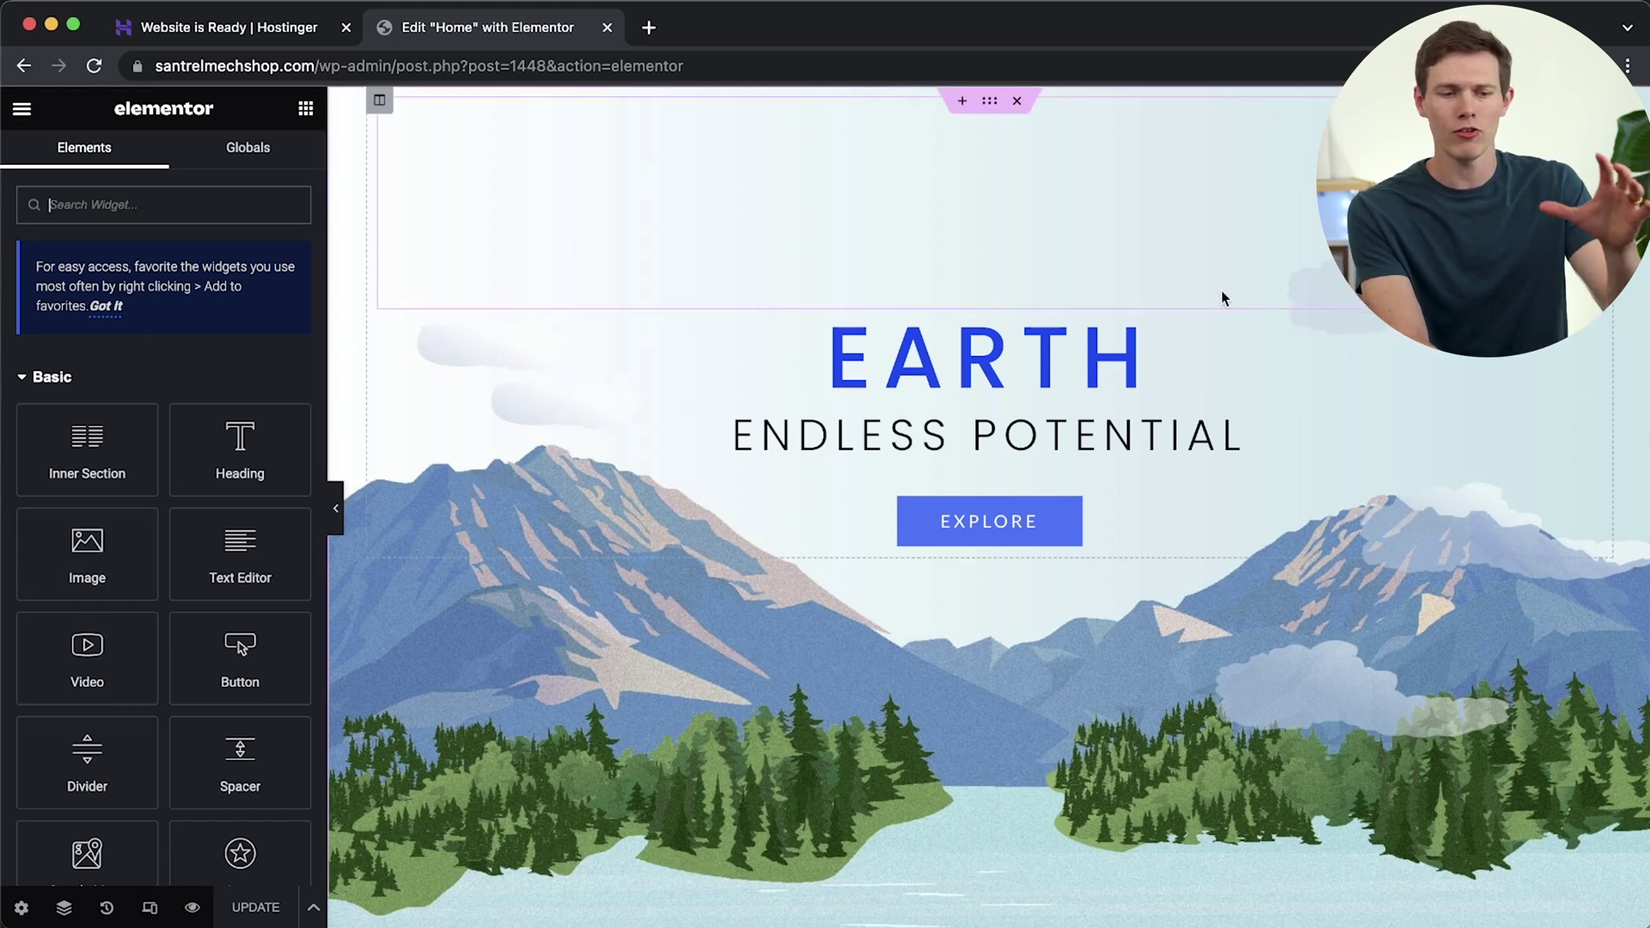
left_click(1237, 308)
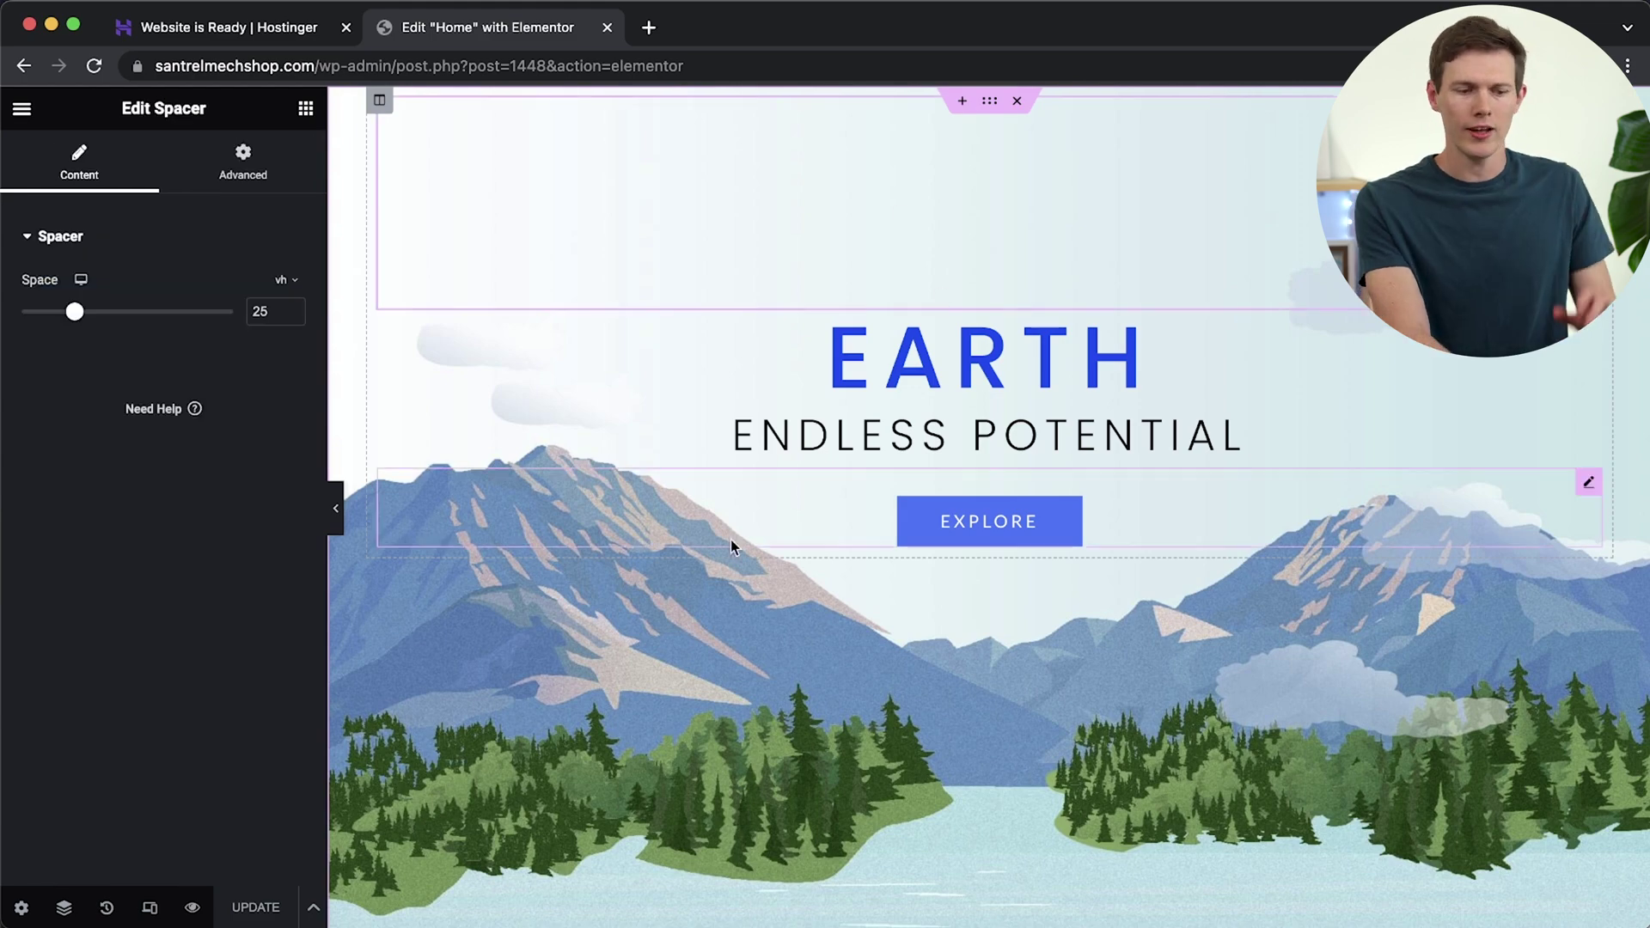
scroll(732, 545, "down", 3)
scroll(732, 545, "up", 3)
scroll(733, 545, "down", 2)
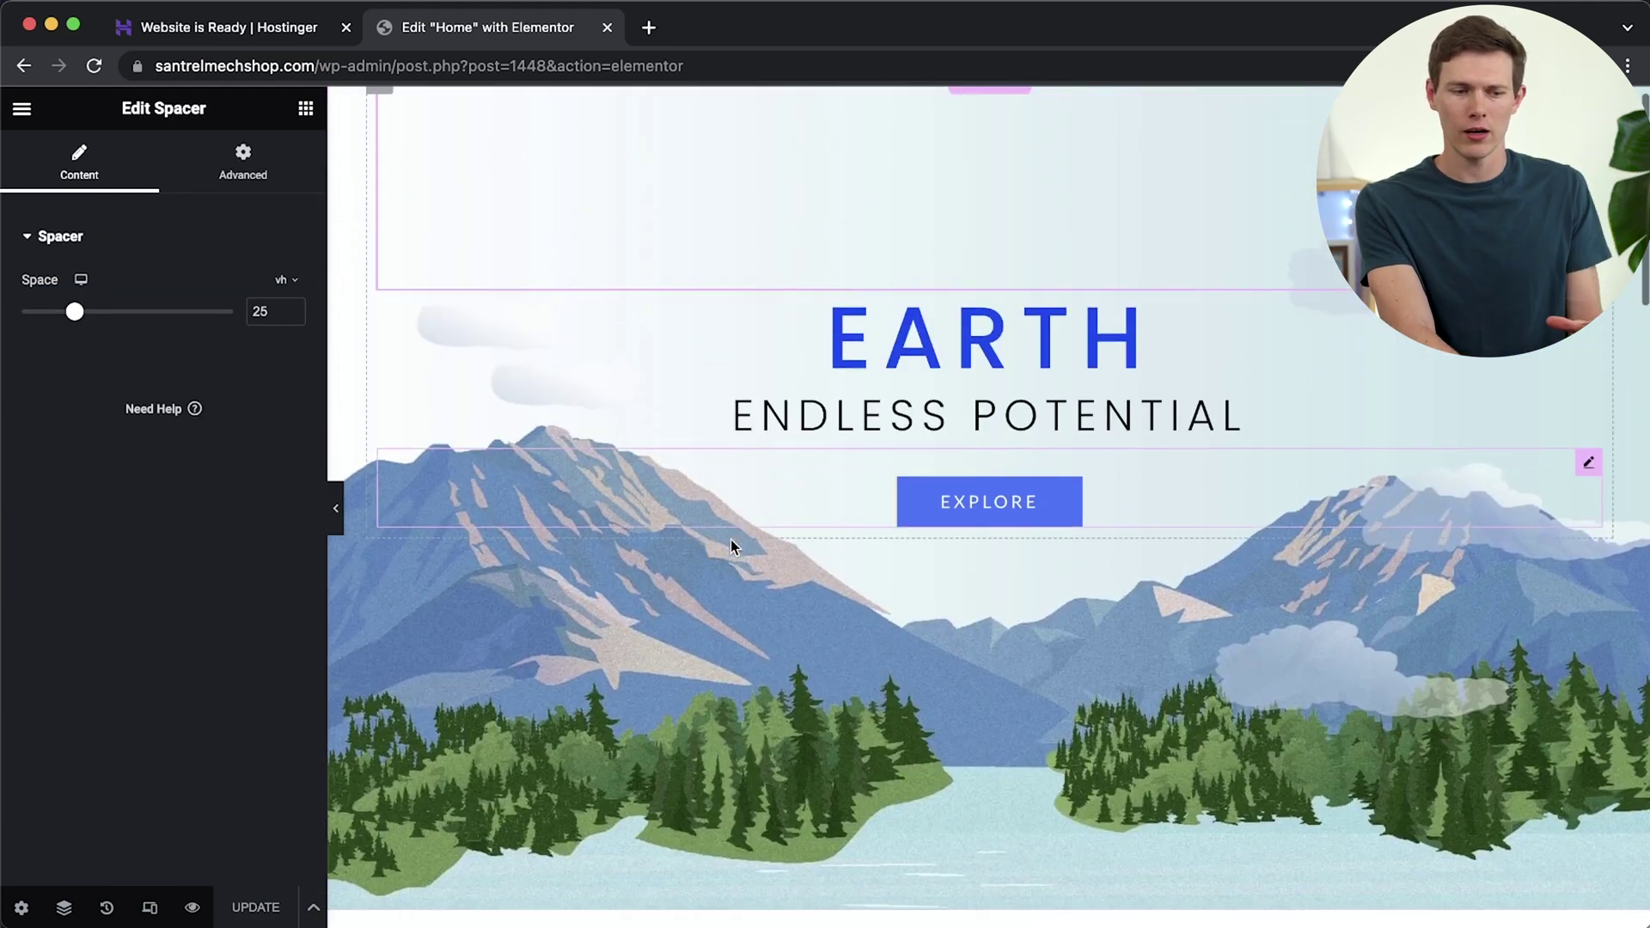
scroll(733, 545, "up", 2)
left_click(989, 102)
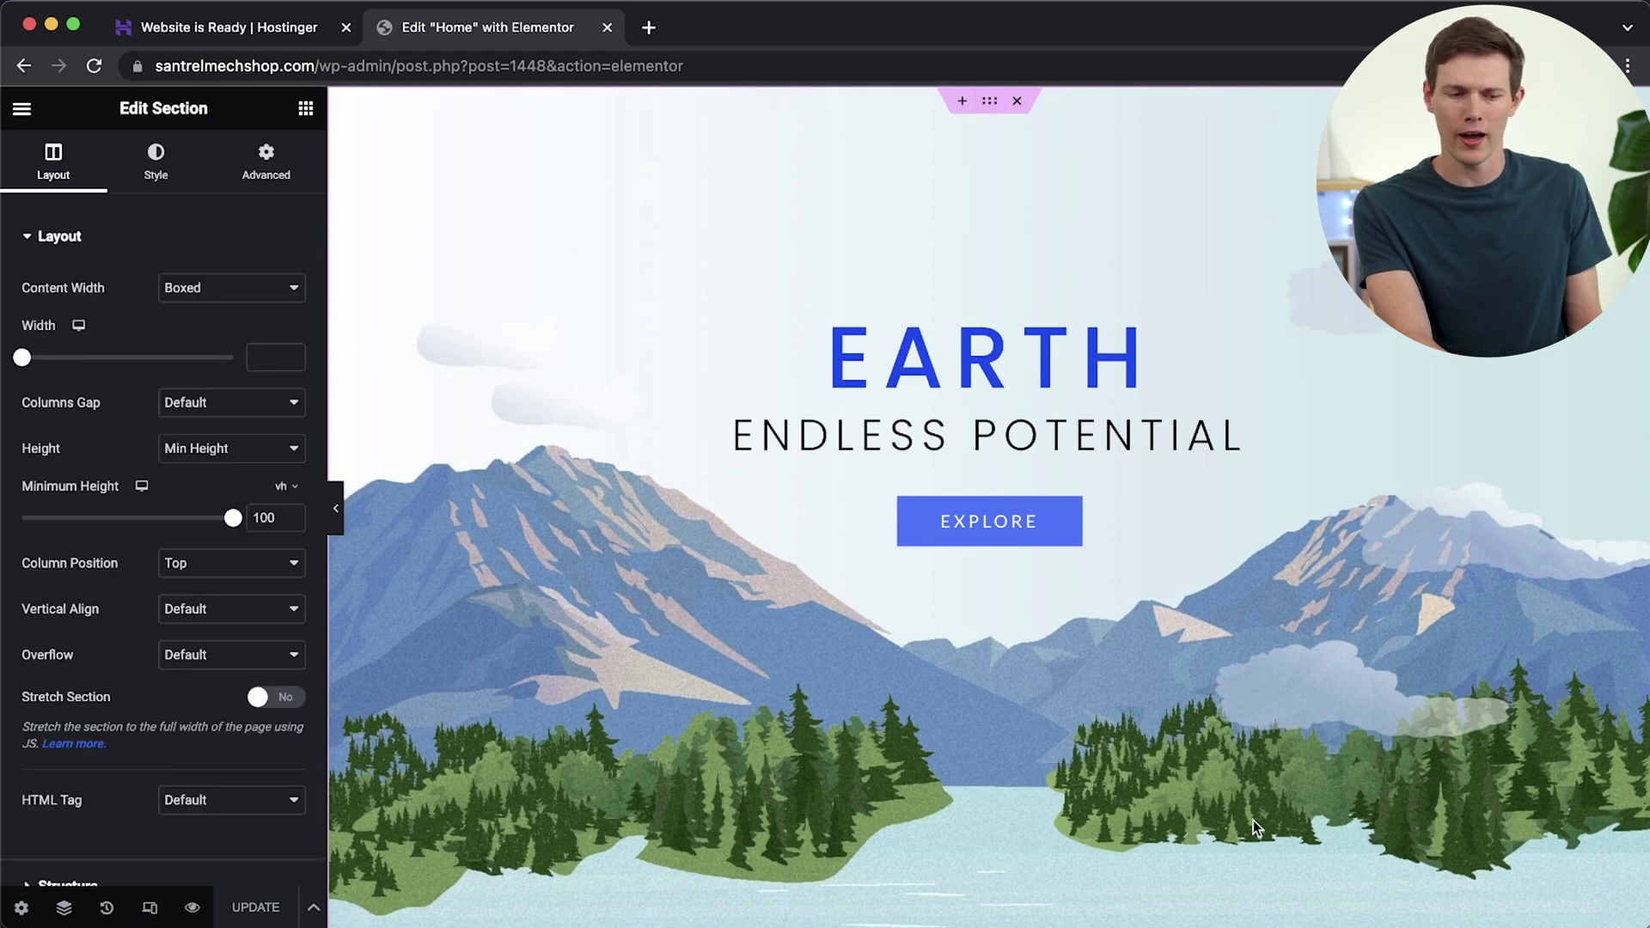
Scroll down the page and select the TALK TO US section.
scroll(1253, 819, "down", 10)
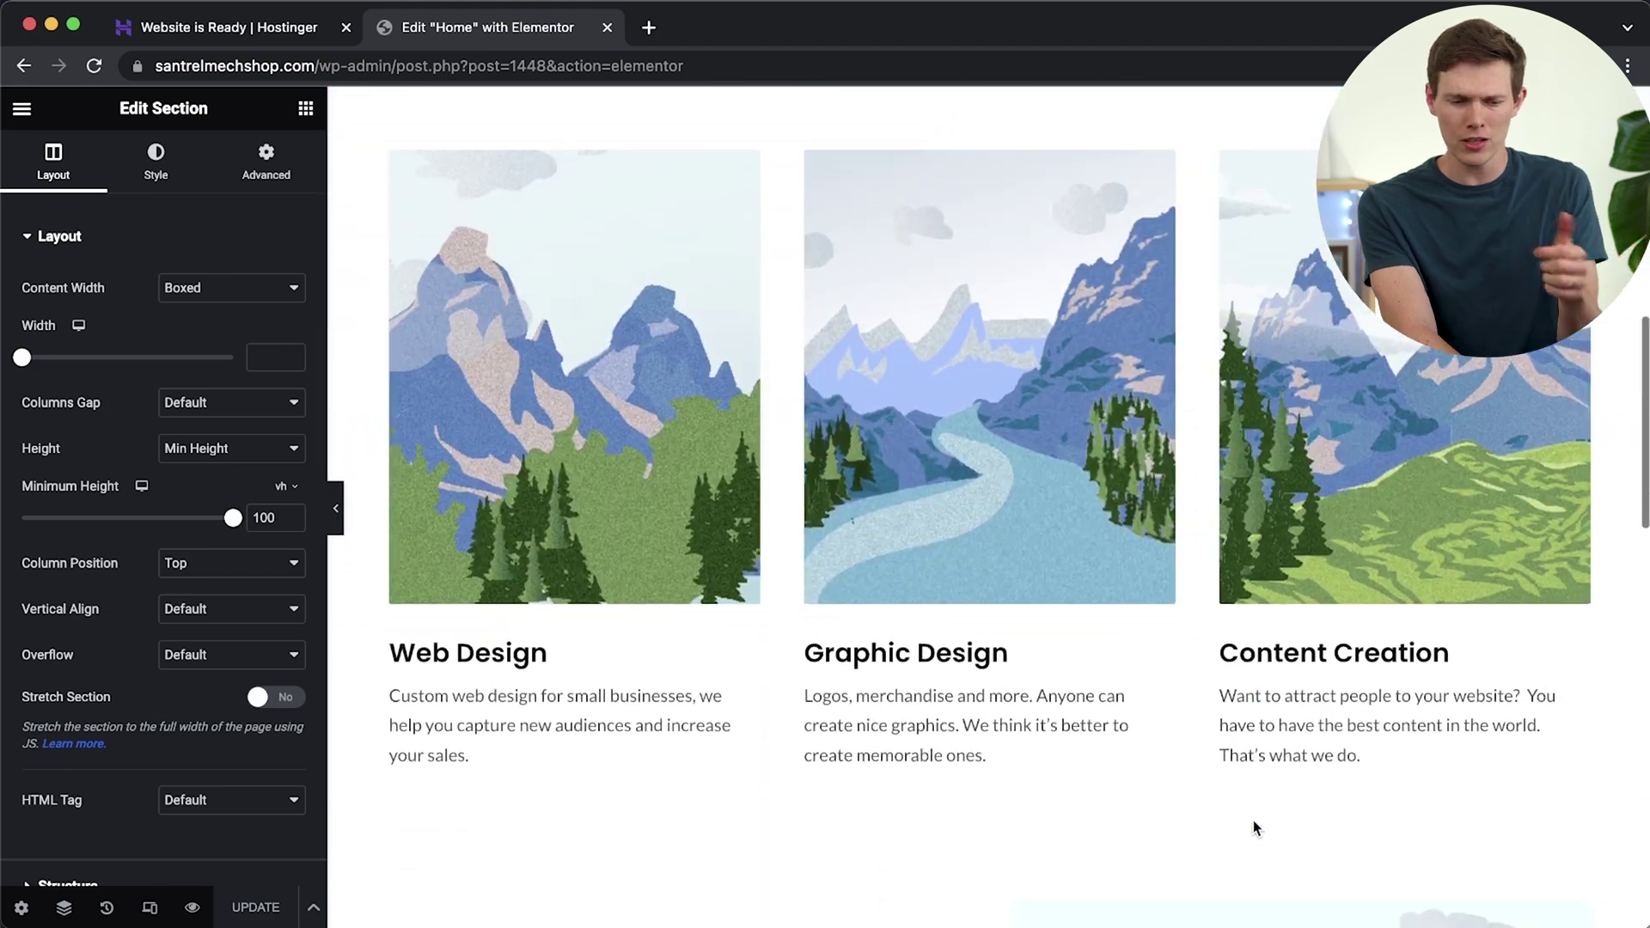
scroll(569, 747, "down", 2)
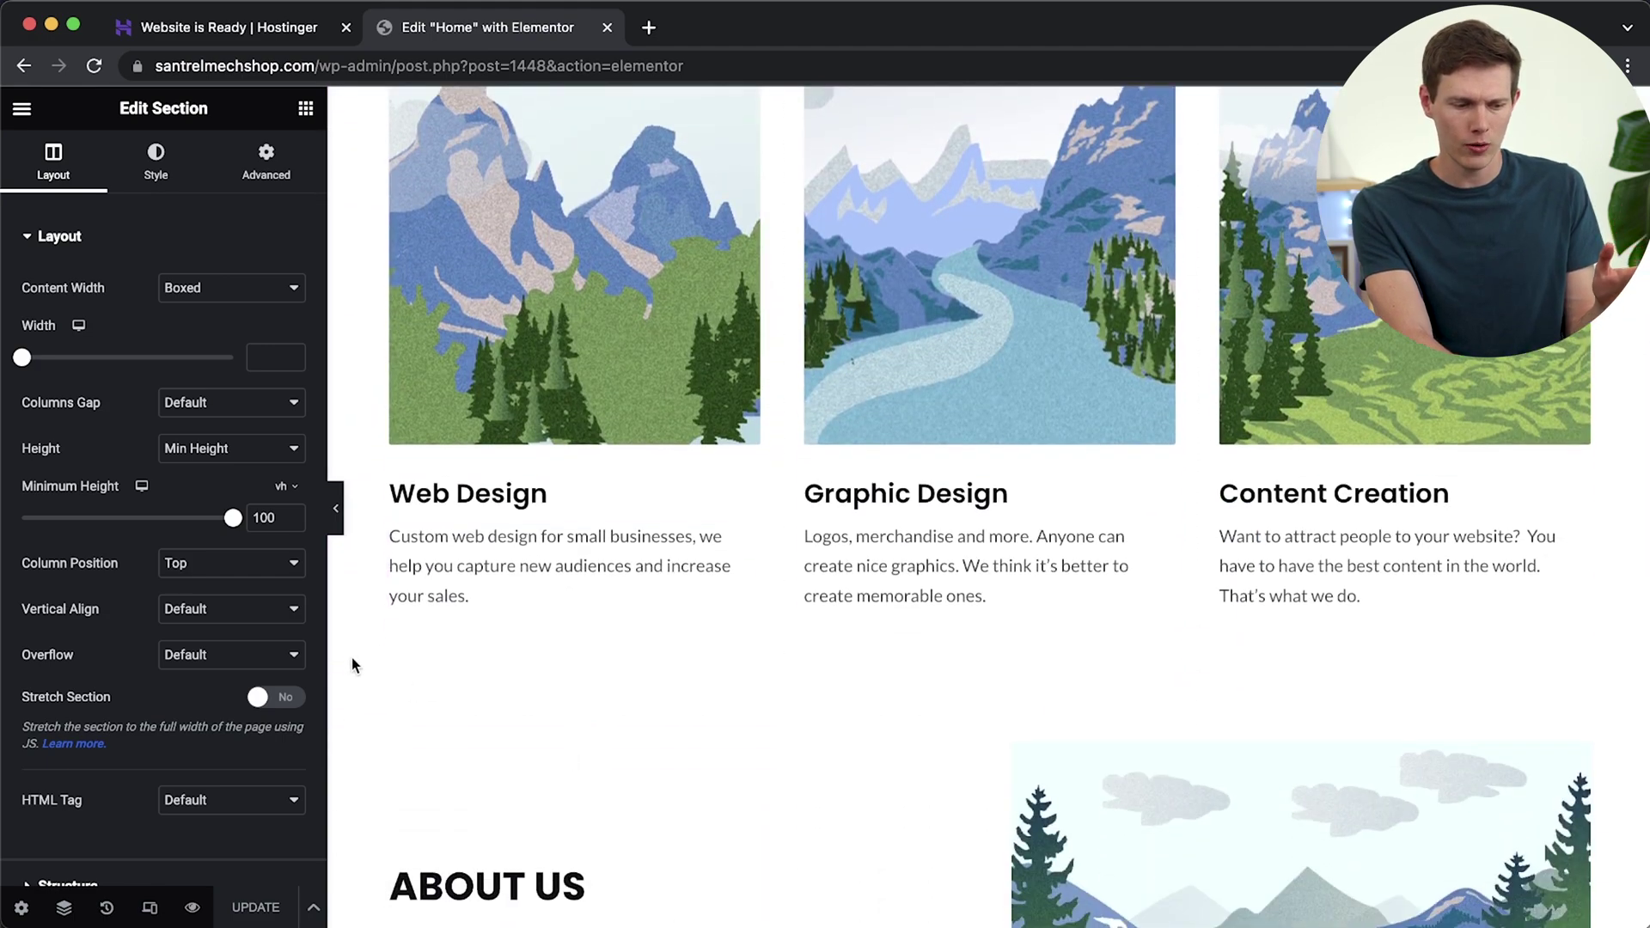
scroll(500, 694, "down", 5)
scroll(500, 695, "down", 5)
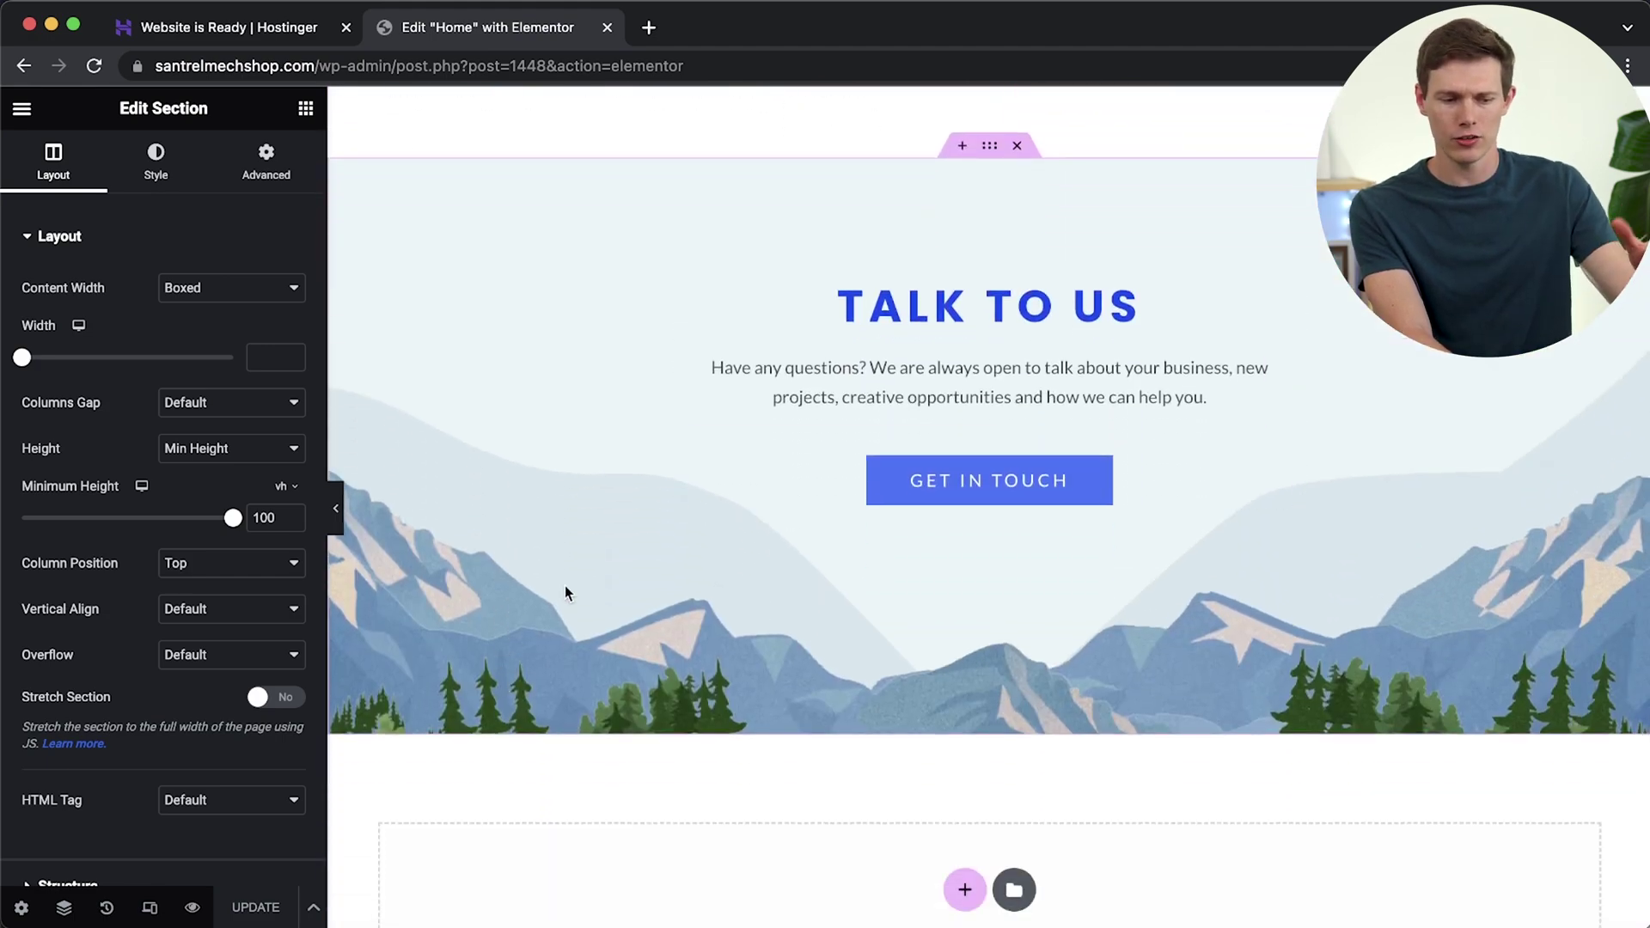
scroll(565, 585, "down", 3)
scroll(1028, 503, "up", 5)
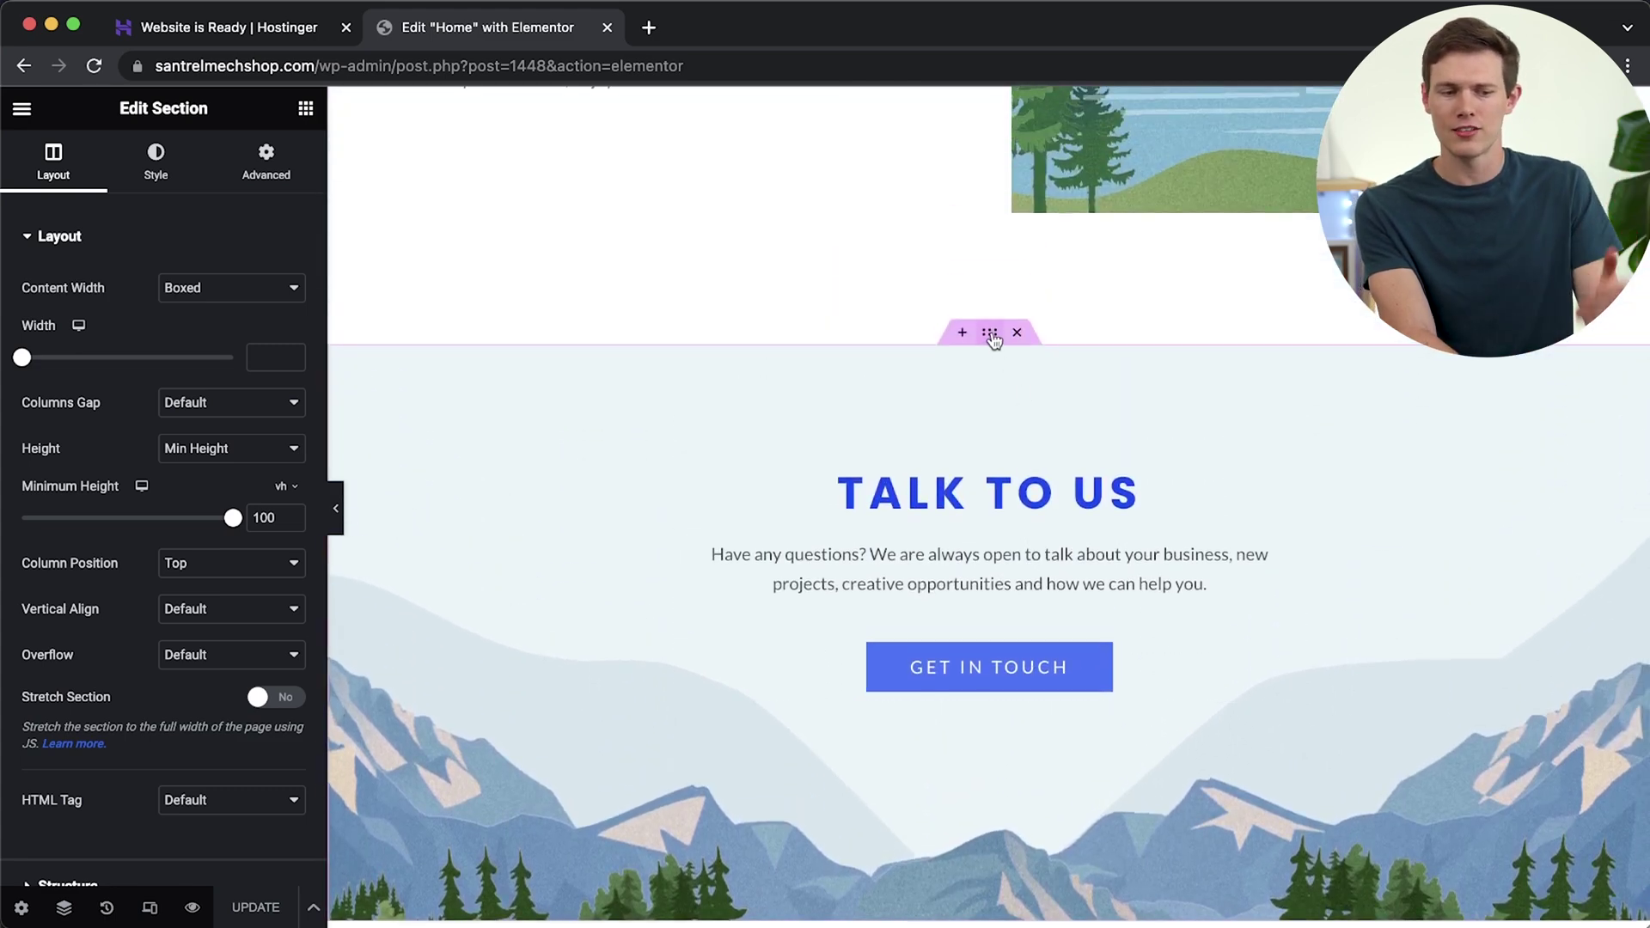
left_click(989, 333)
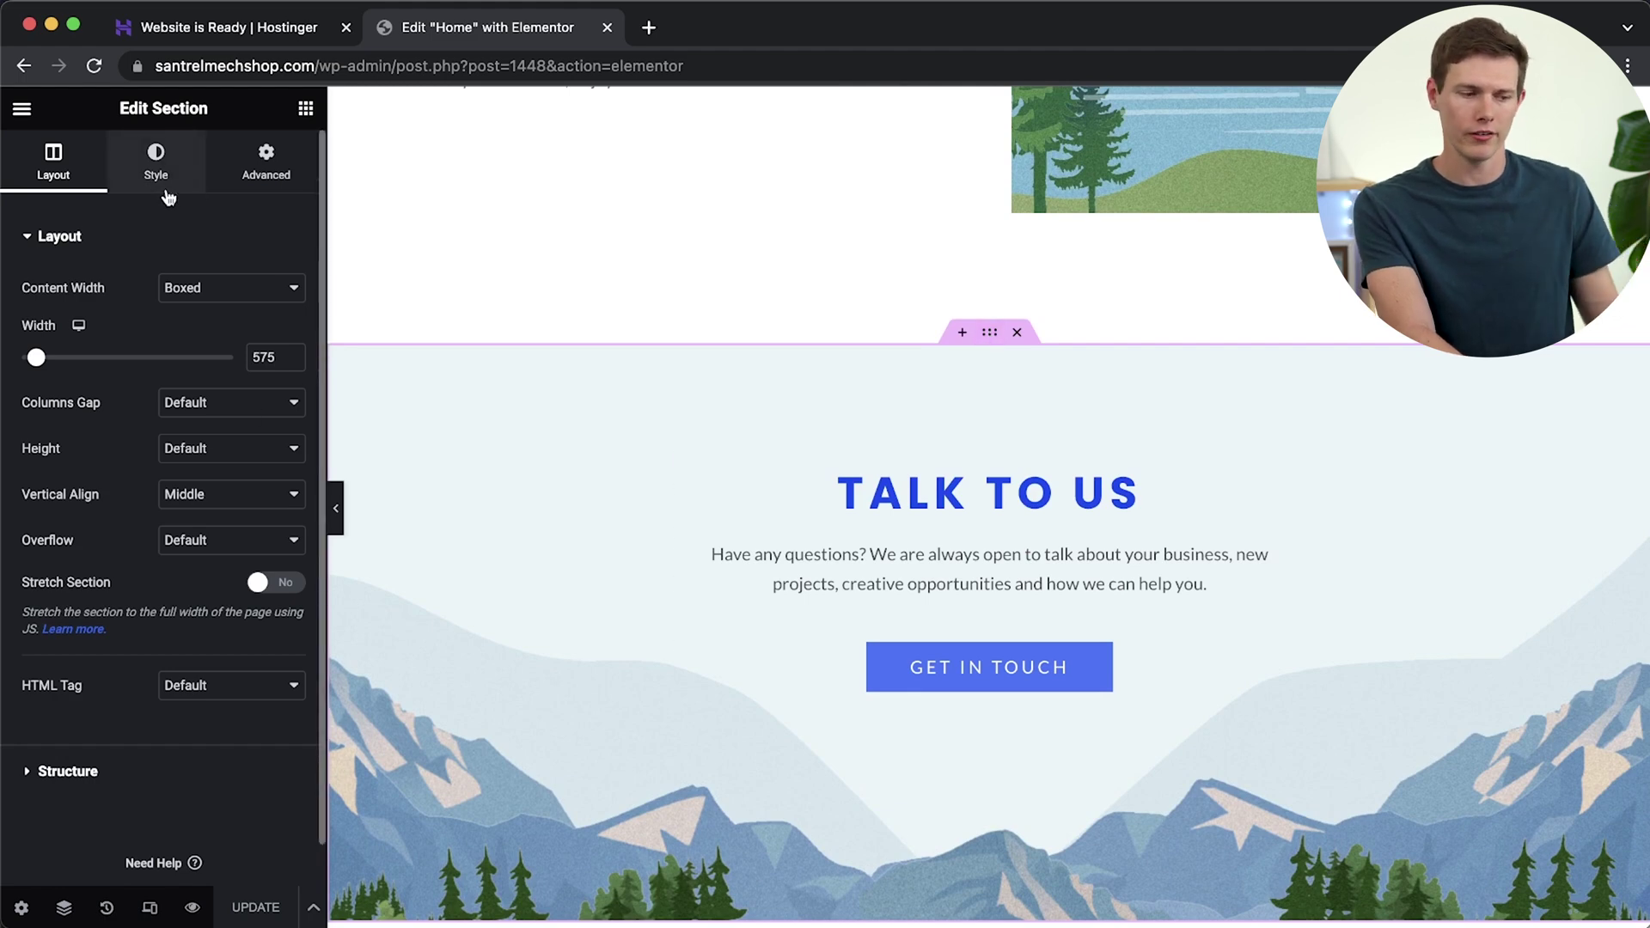
Widen the TALK TO US section to 865 and give it a clothing-store interior background photo.
mouse_move(34, 358)
left_mouse_down()
mouse_move(97, 358)
mouse_move(40, 360)
left_mouse_up()
left_click(155, 161)
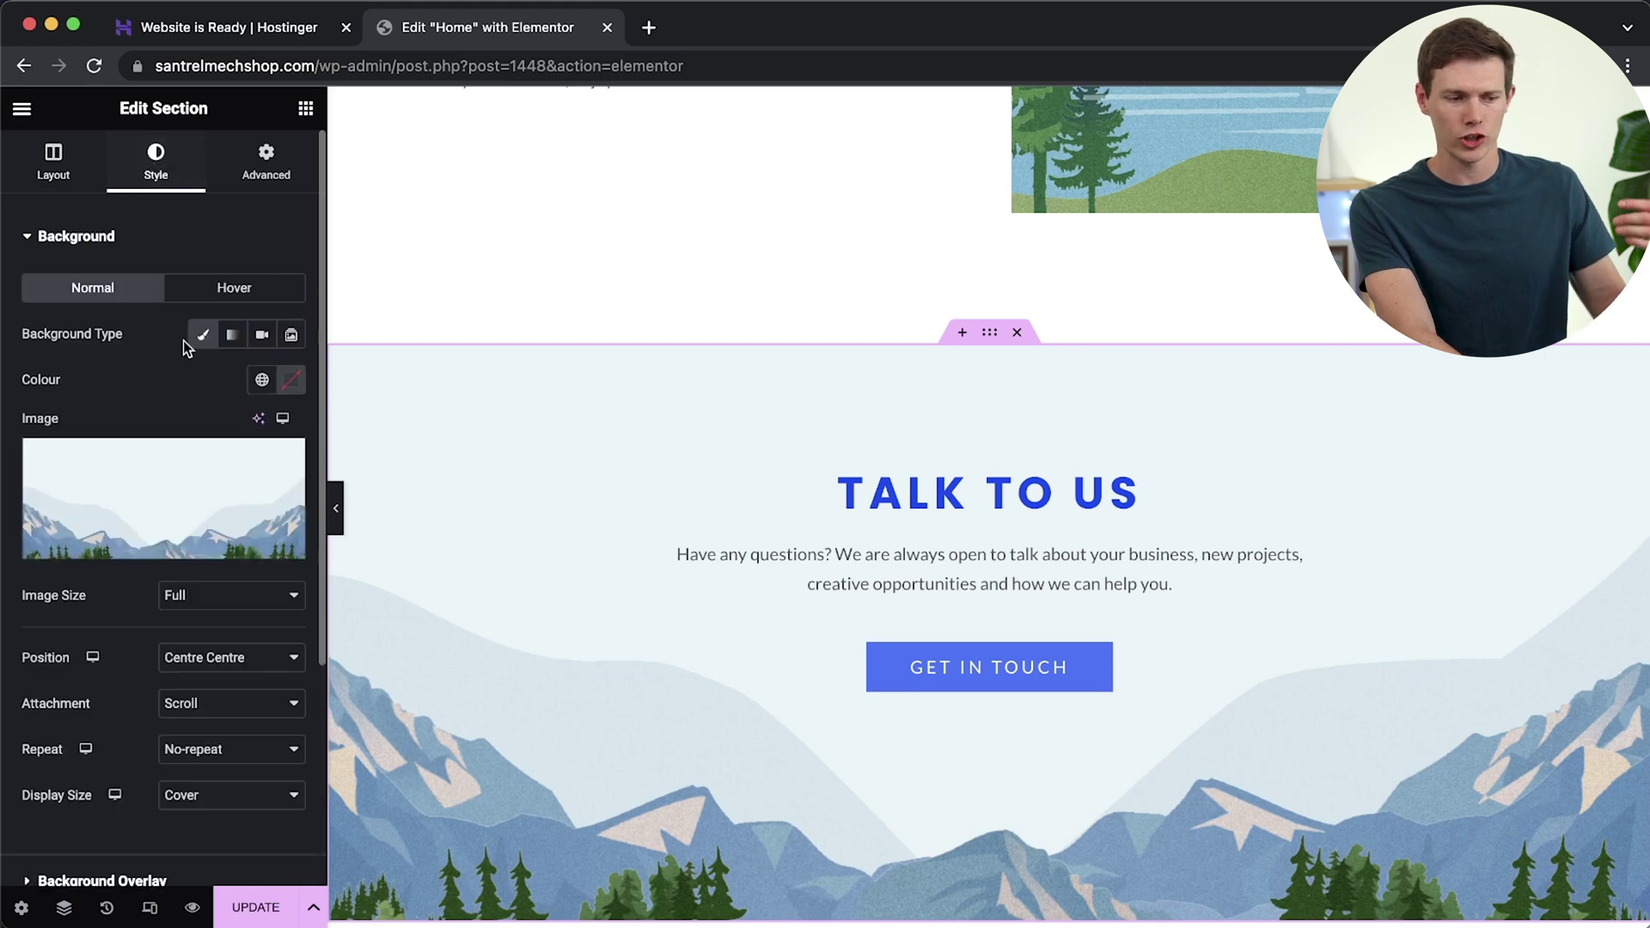
mouse_move(193, 504)
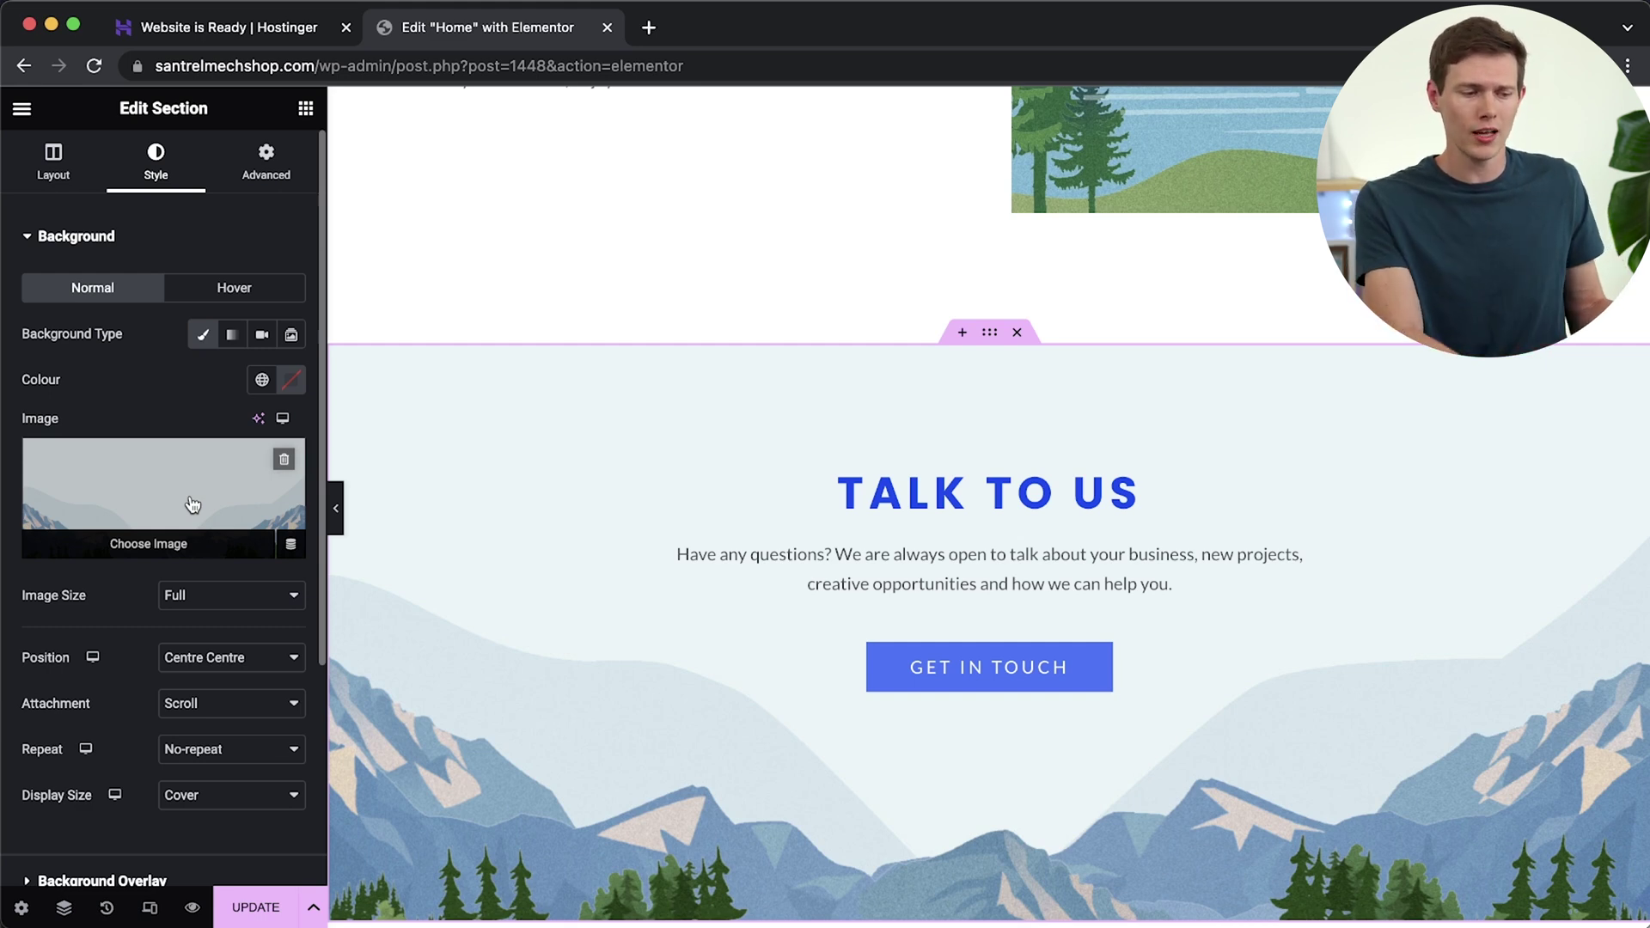
left_click(158, 541)
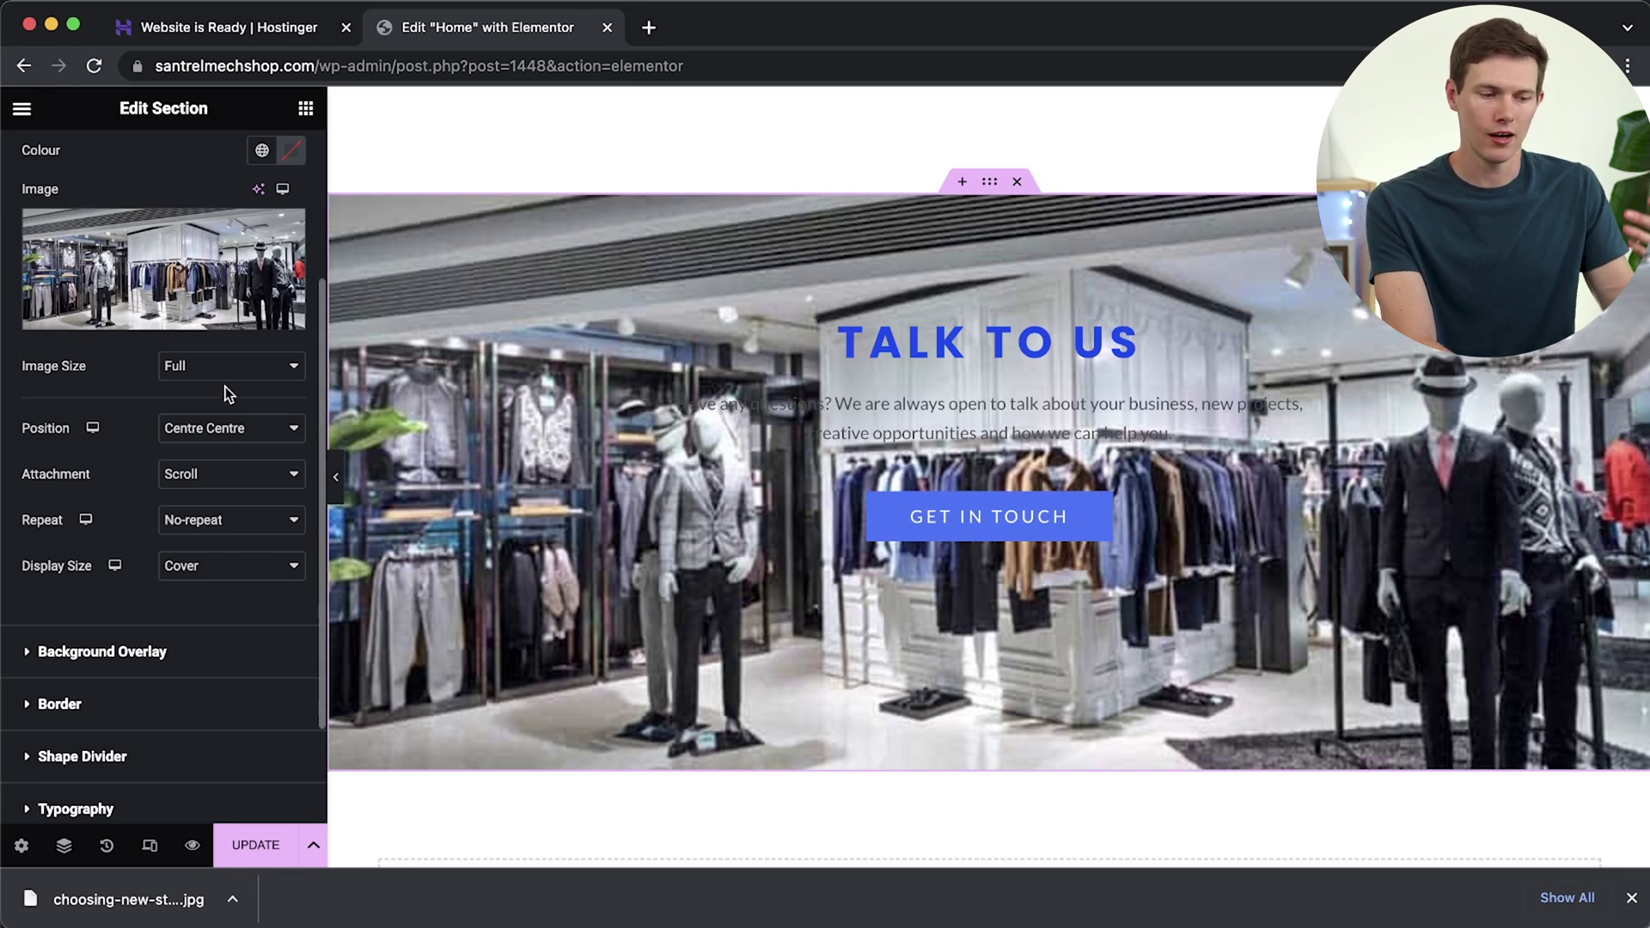
left_click(71, 653)
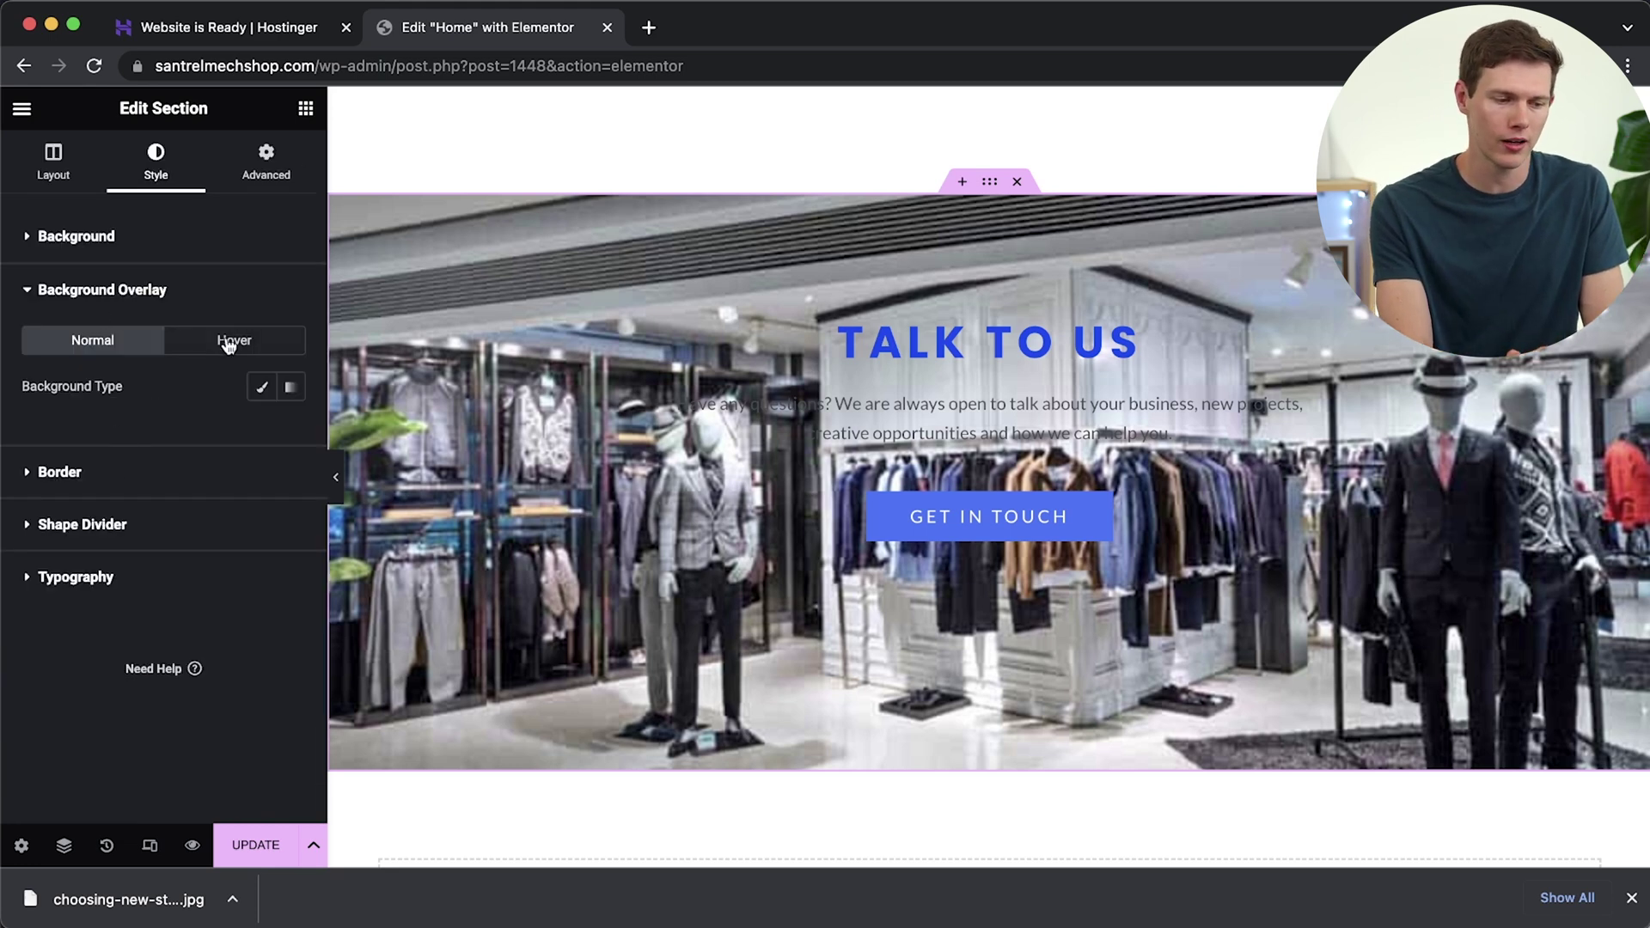
Add a Classic light lavender (#DCE0FF) background overlay at 0.67 opacity.
left_click(262, 387)
left_click(293, 432)
left_click_drag(198, 616, 209, 488)
left_click(327, 698)
left_click(73, 469)
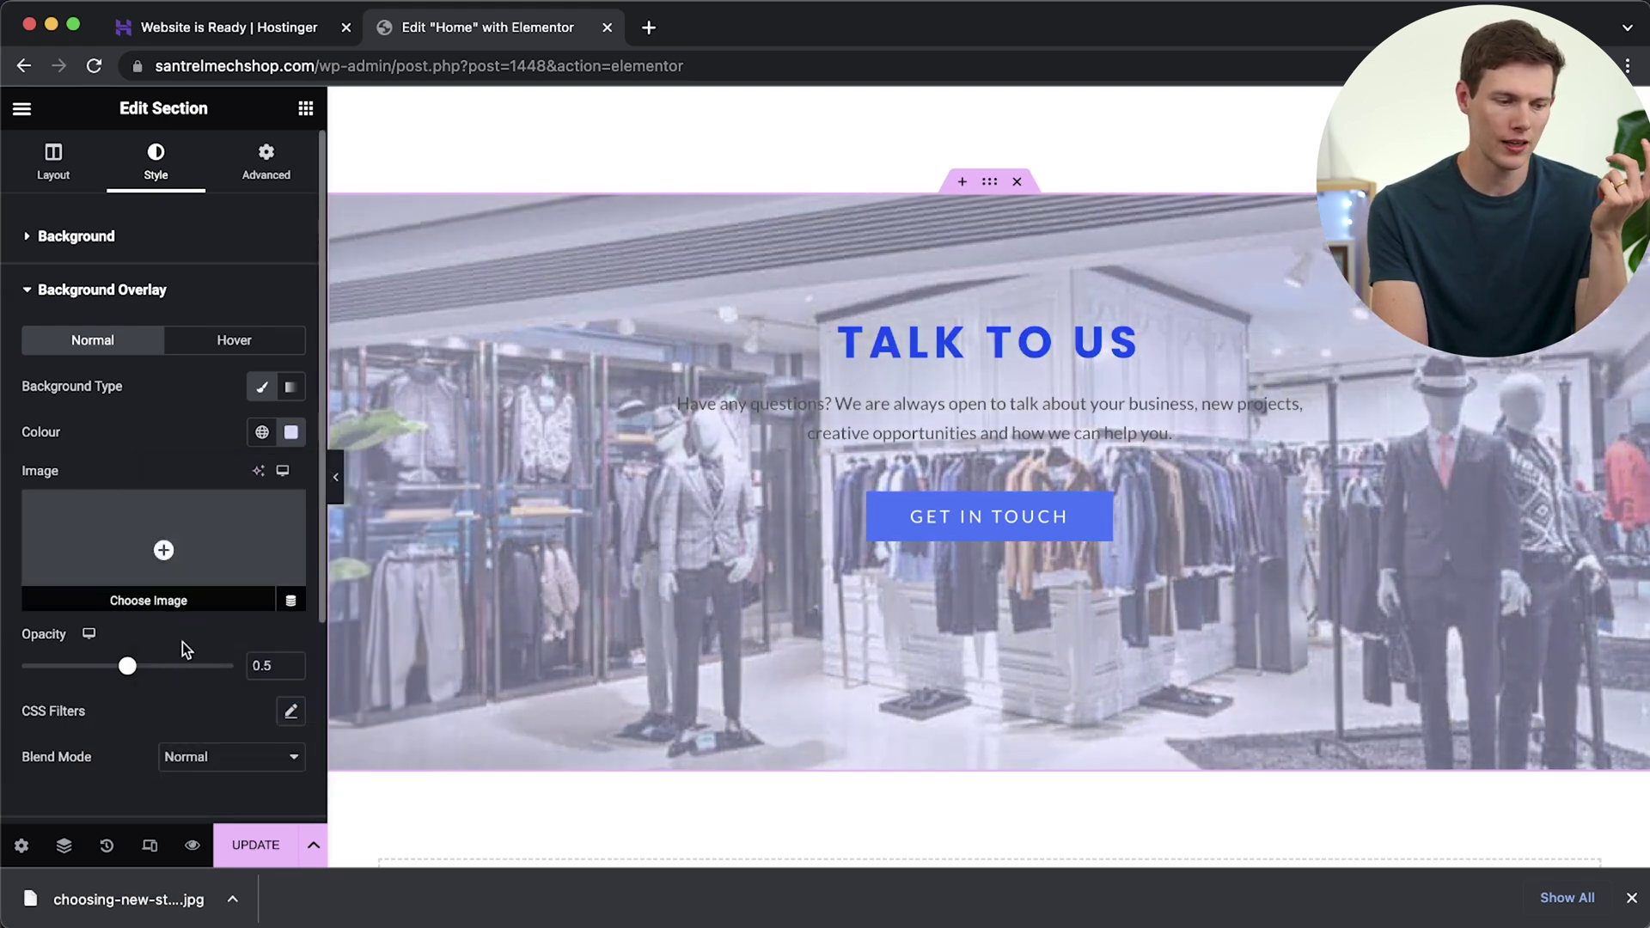
left_click_drag(127, 666, 163, 668)
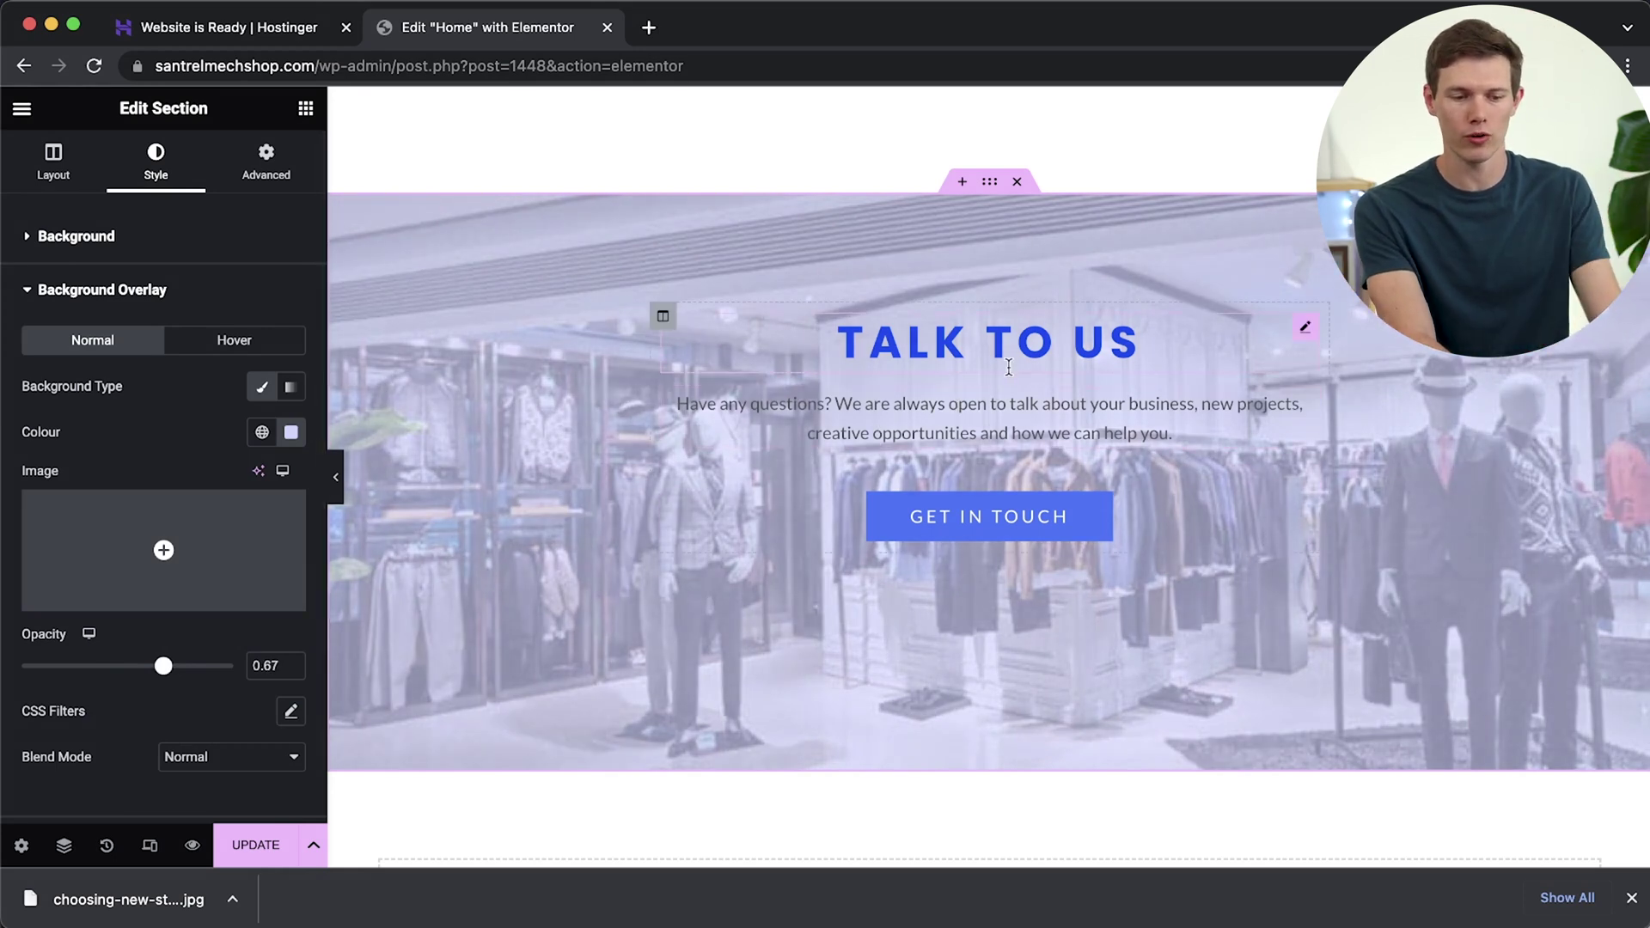
Replace the TALK TO US heading text with 'Check out our collections'.
double_click(1021, 335)
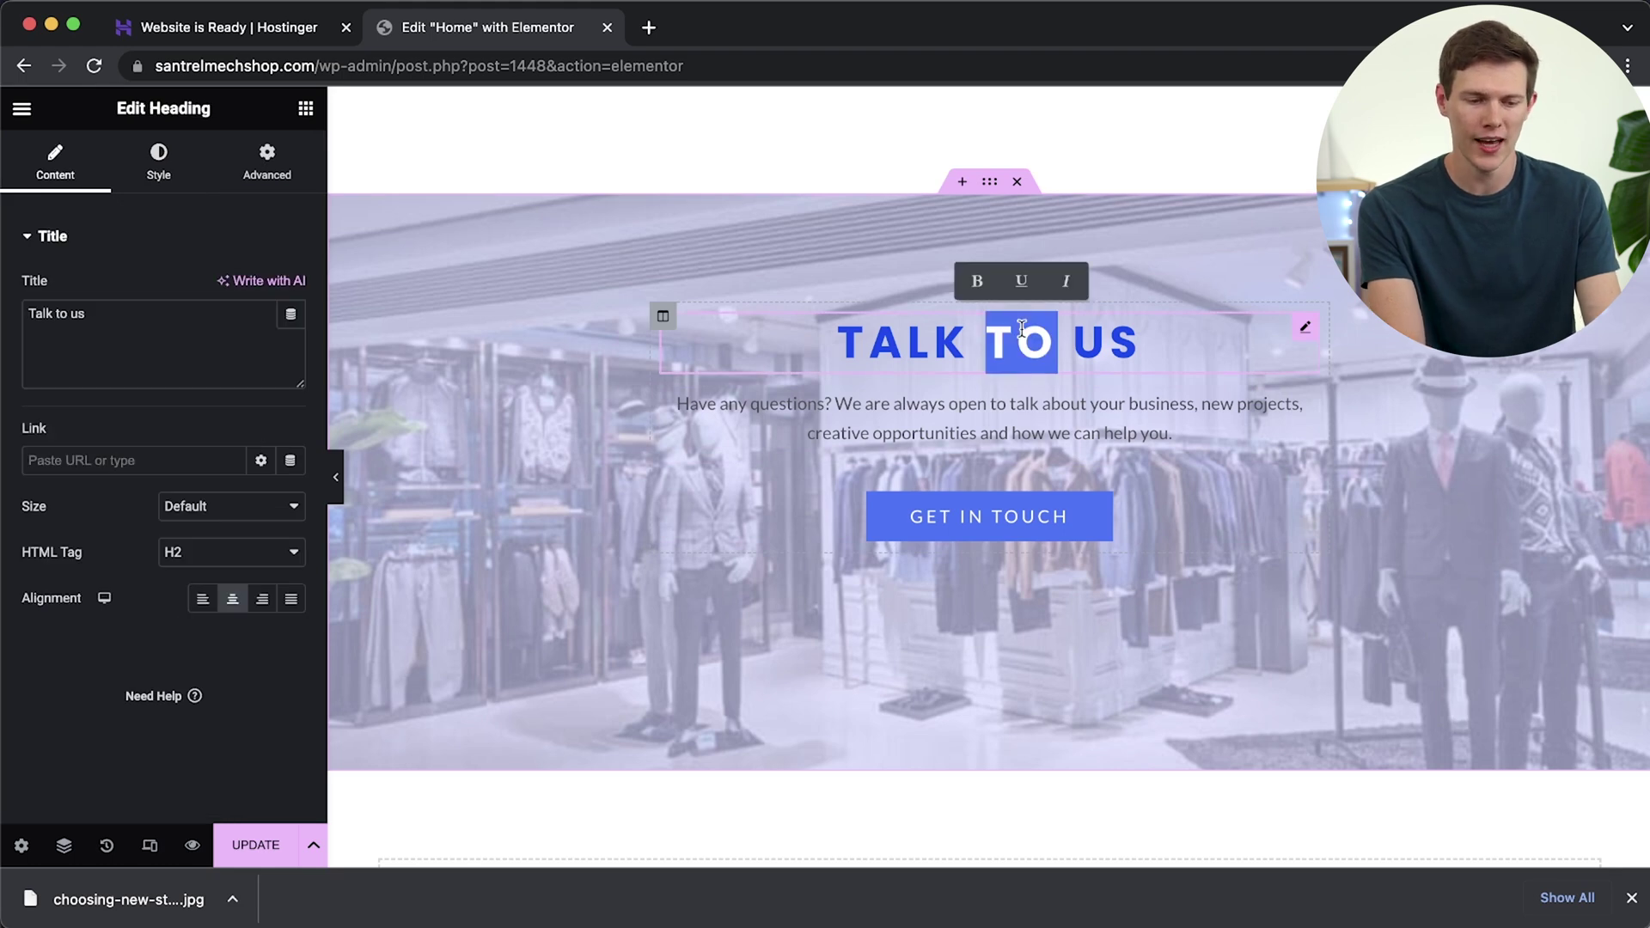
triple_click(1132, 348)
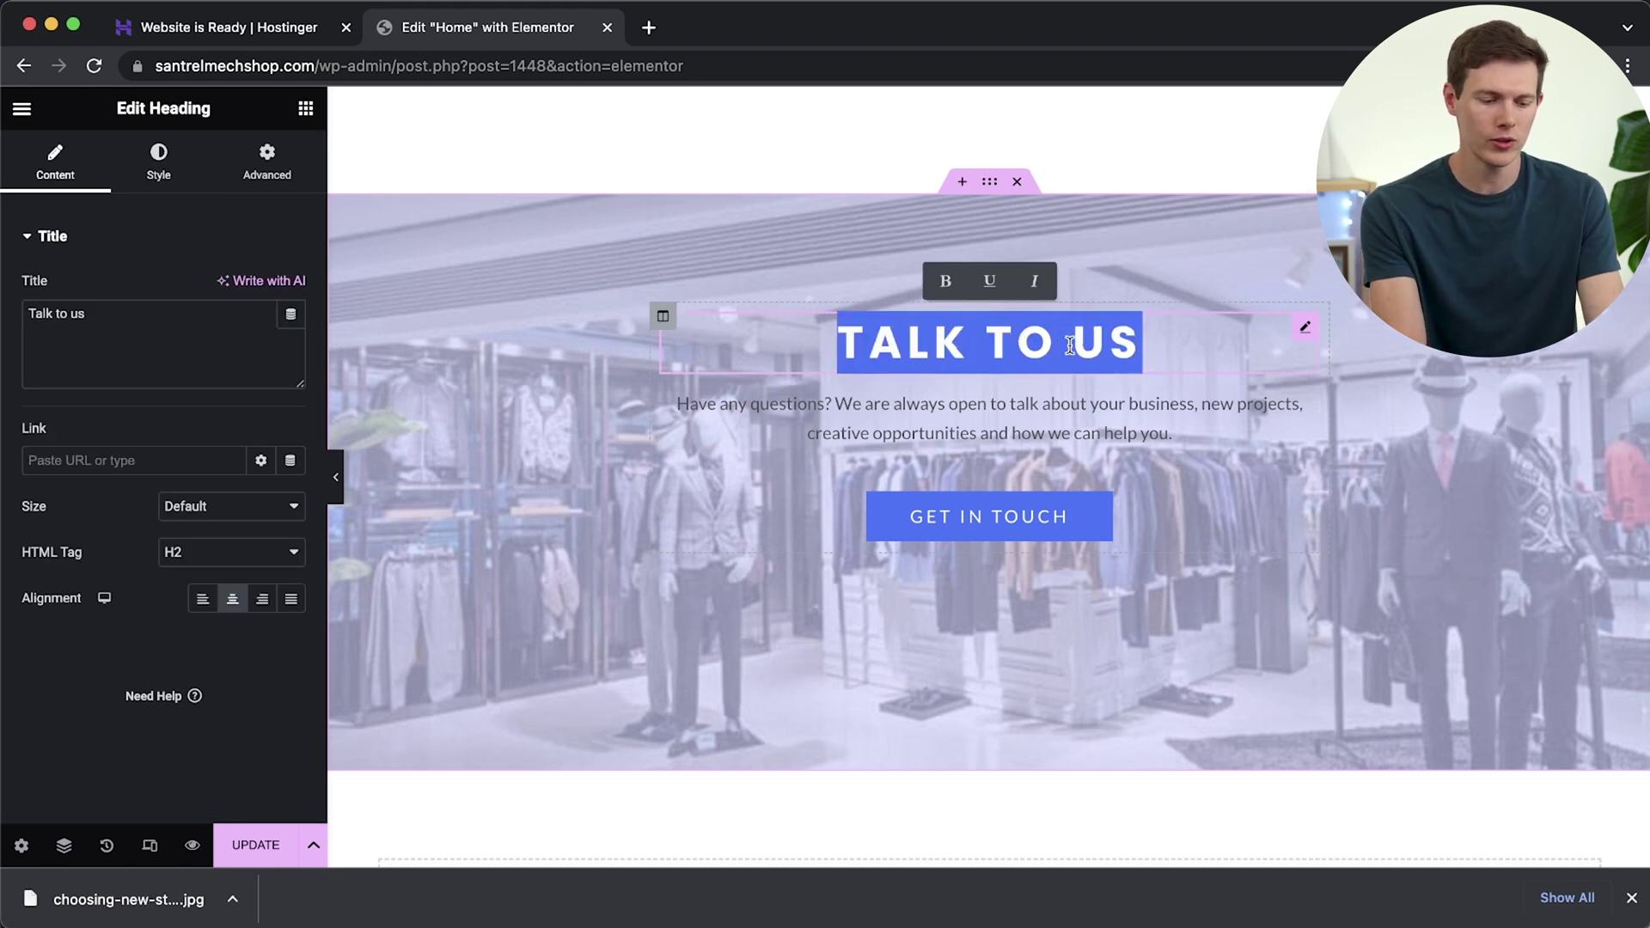
key("BackSpace")
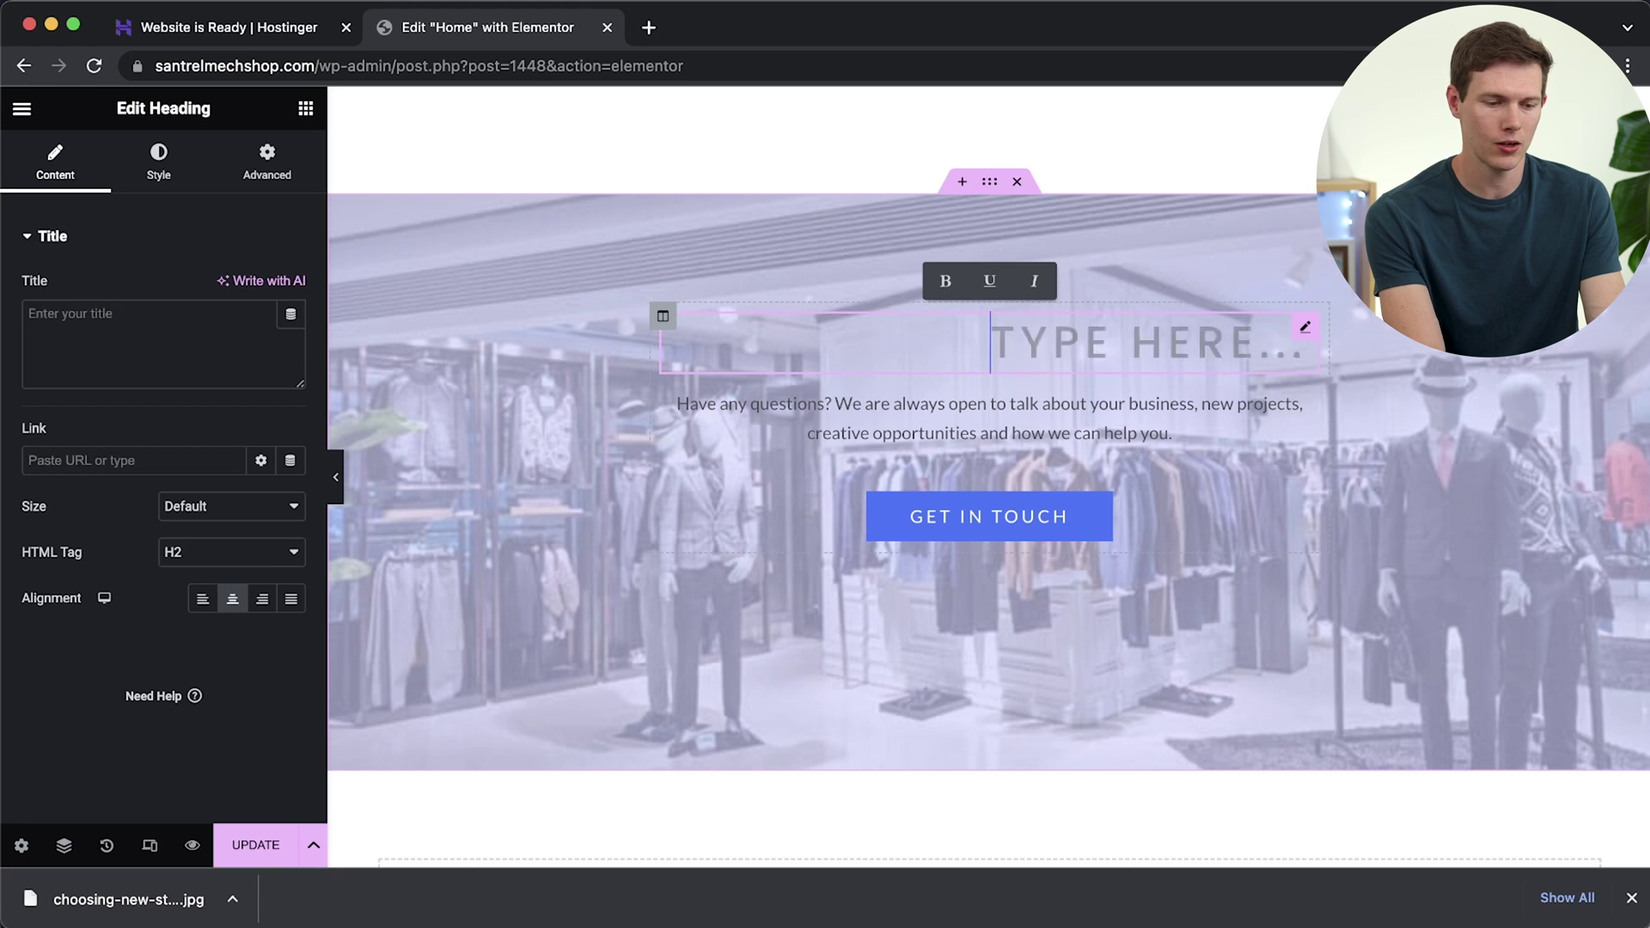
type("Check out our collections")
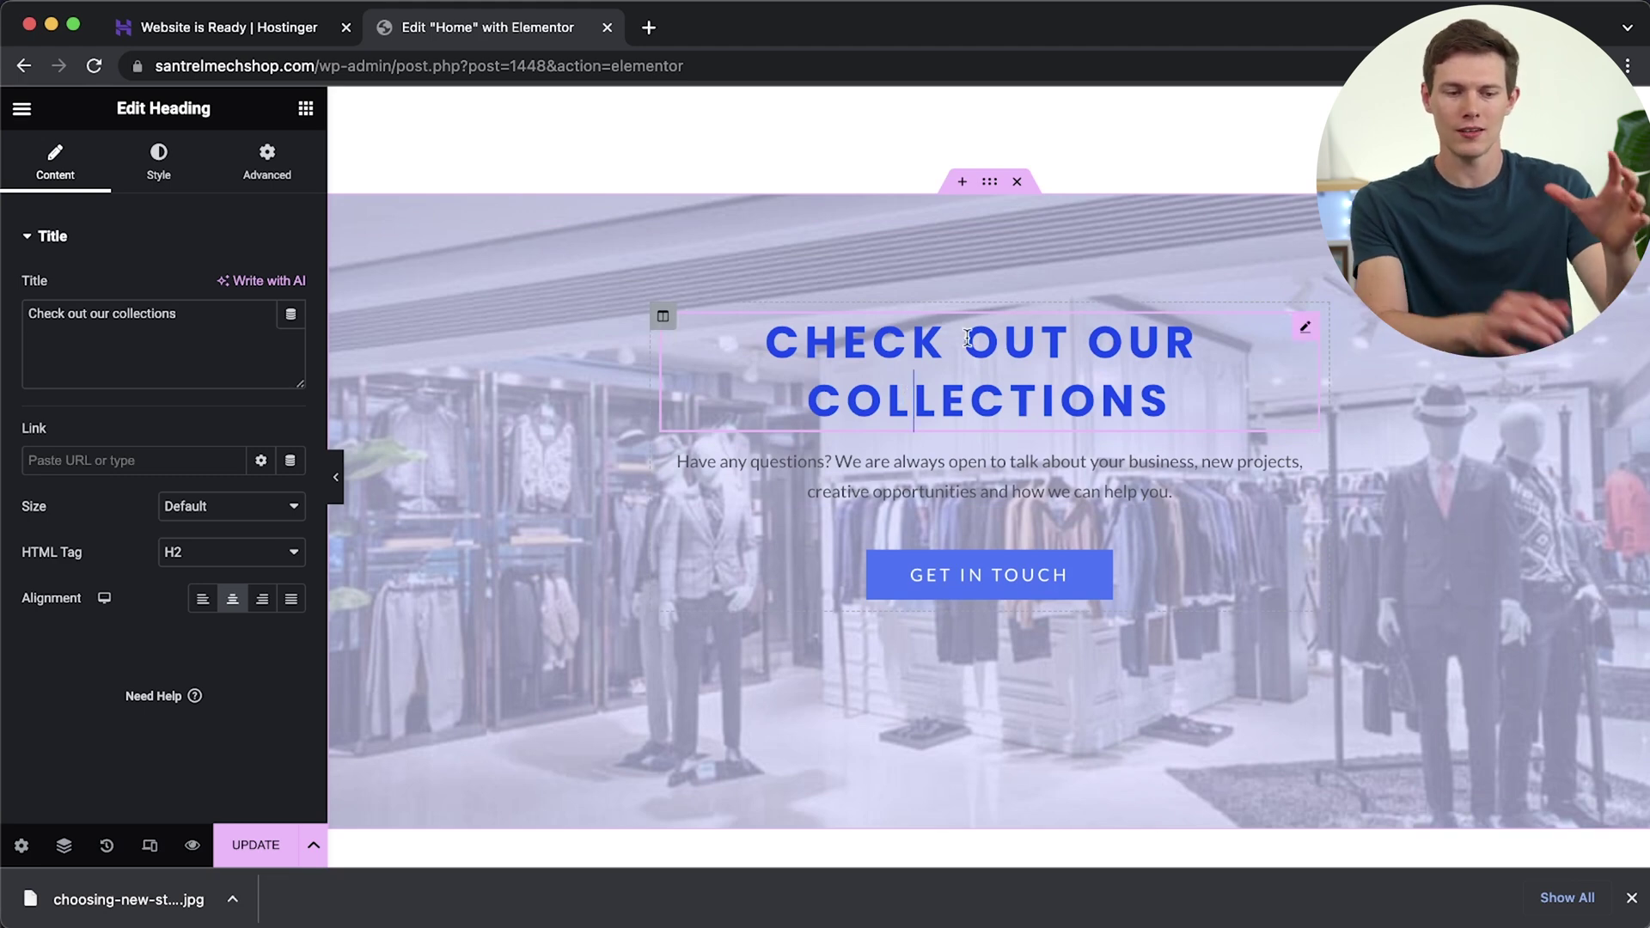
left_click(1304, 329)
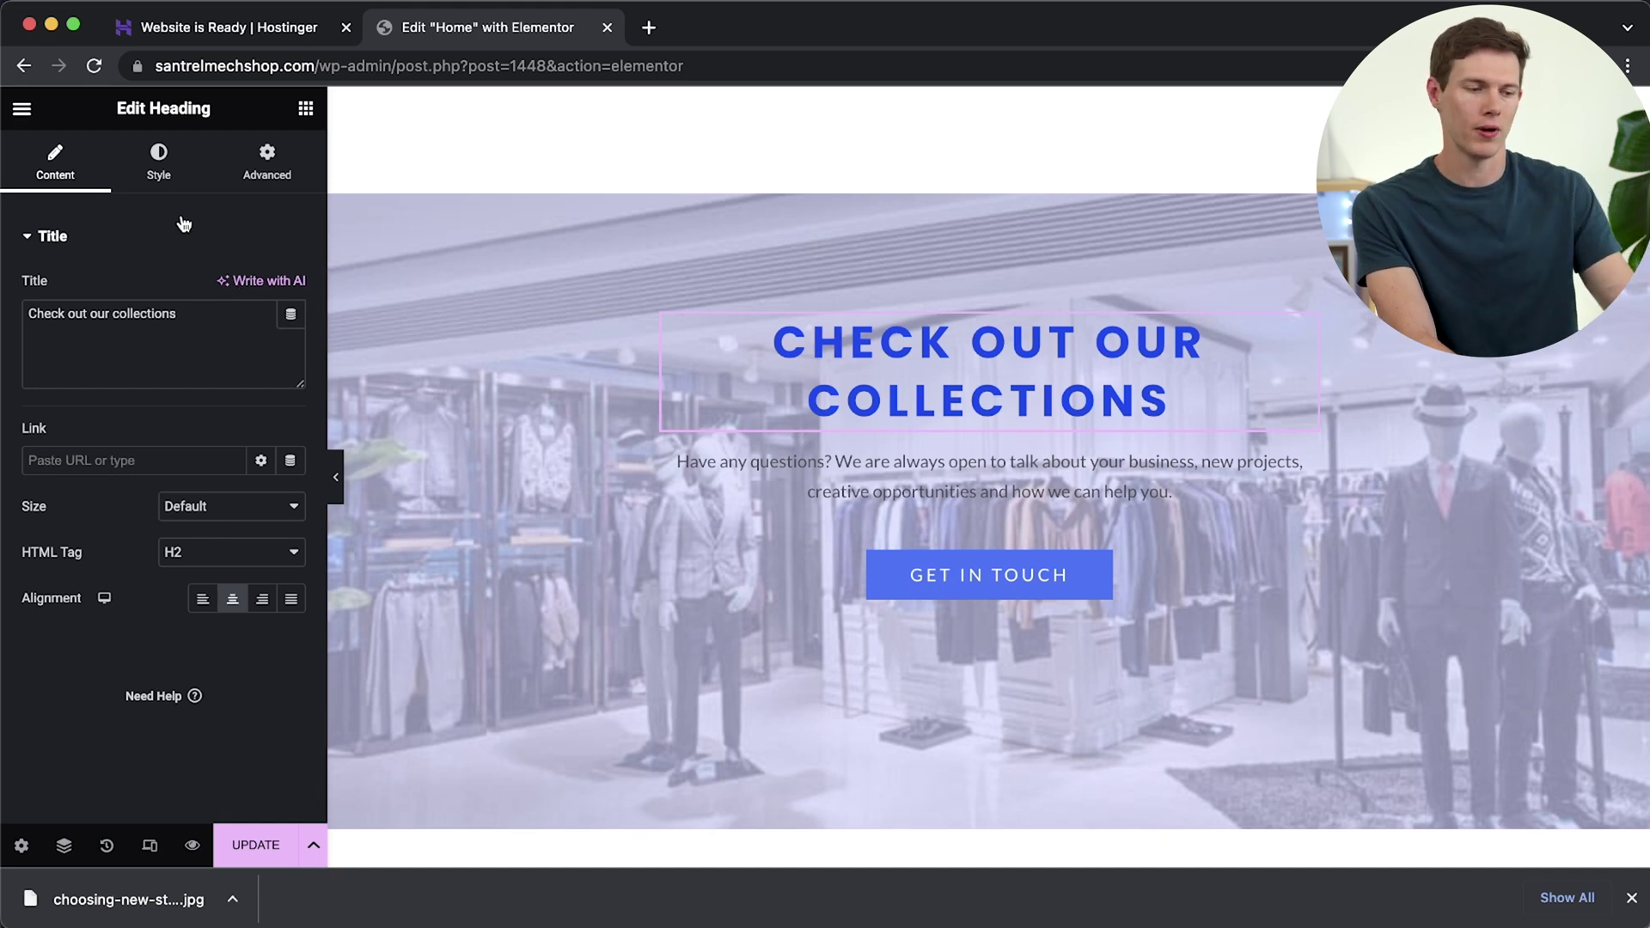
left_click(163, 334)
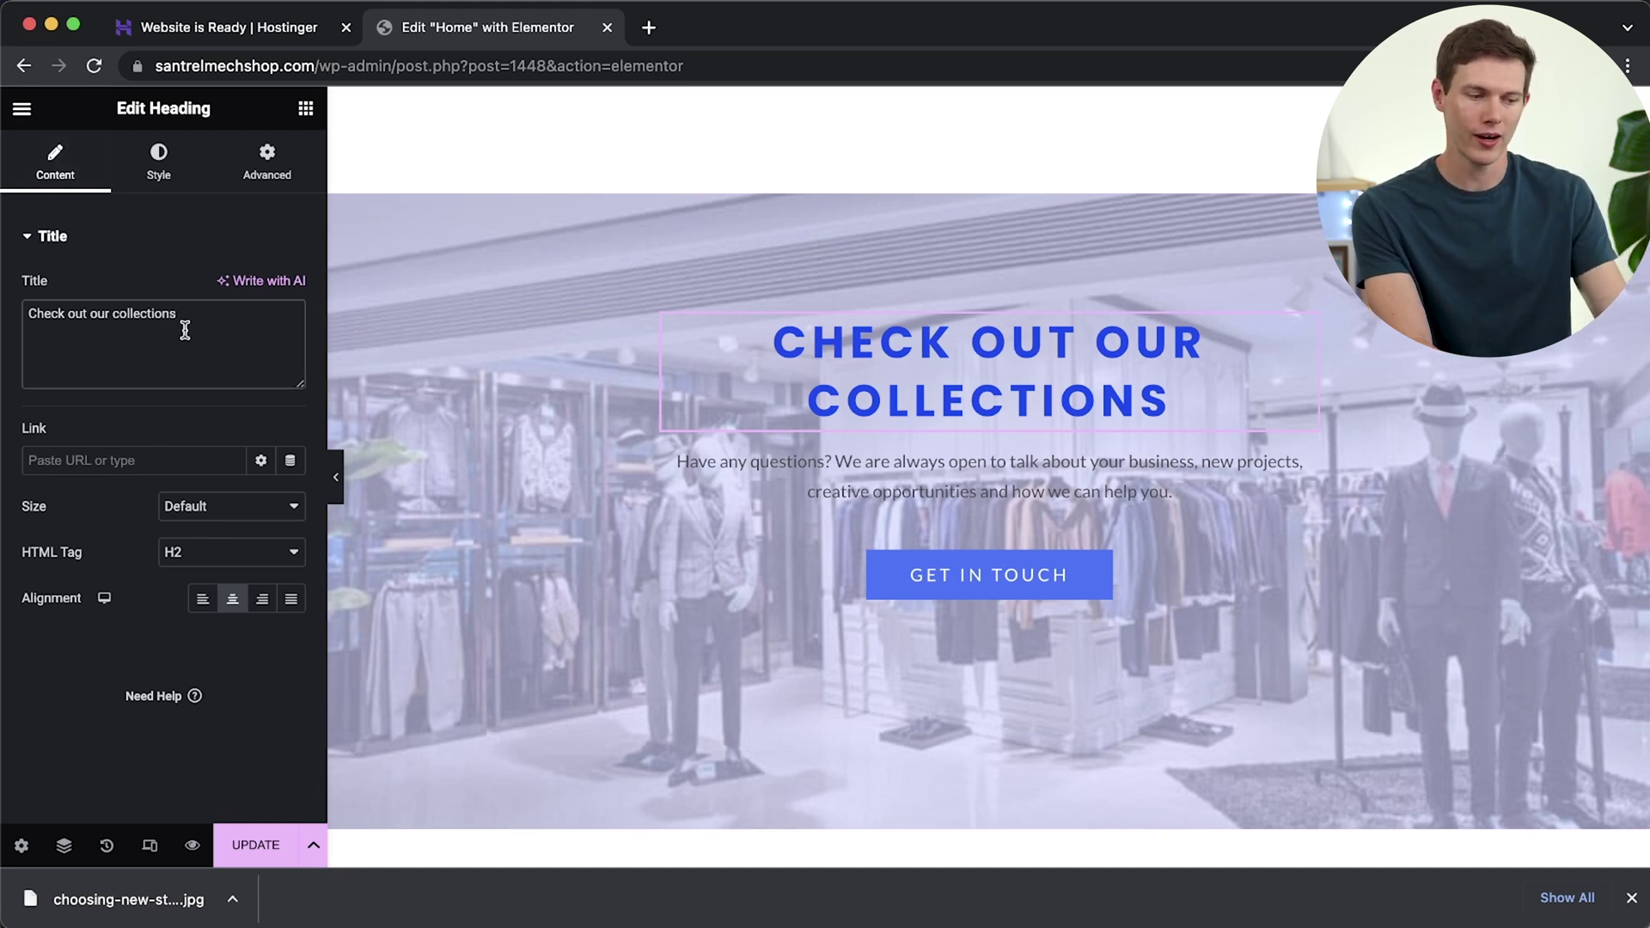
left_click(148, 450)
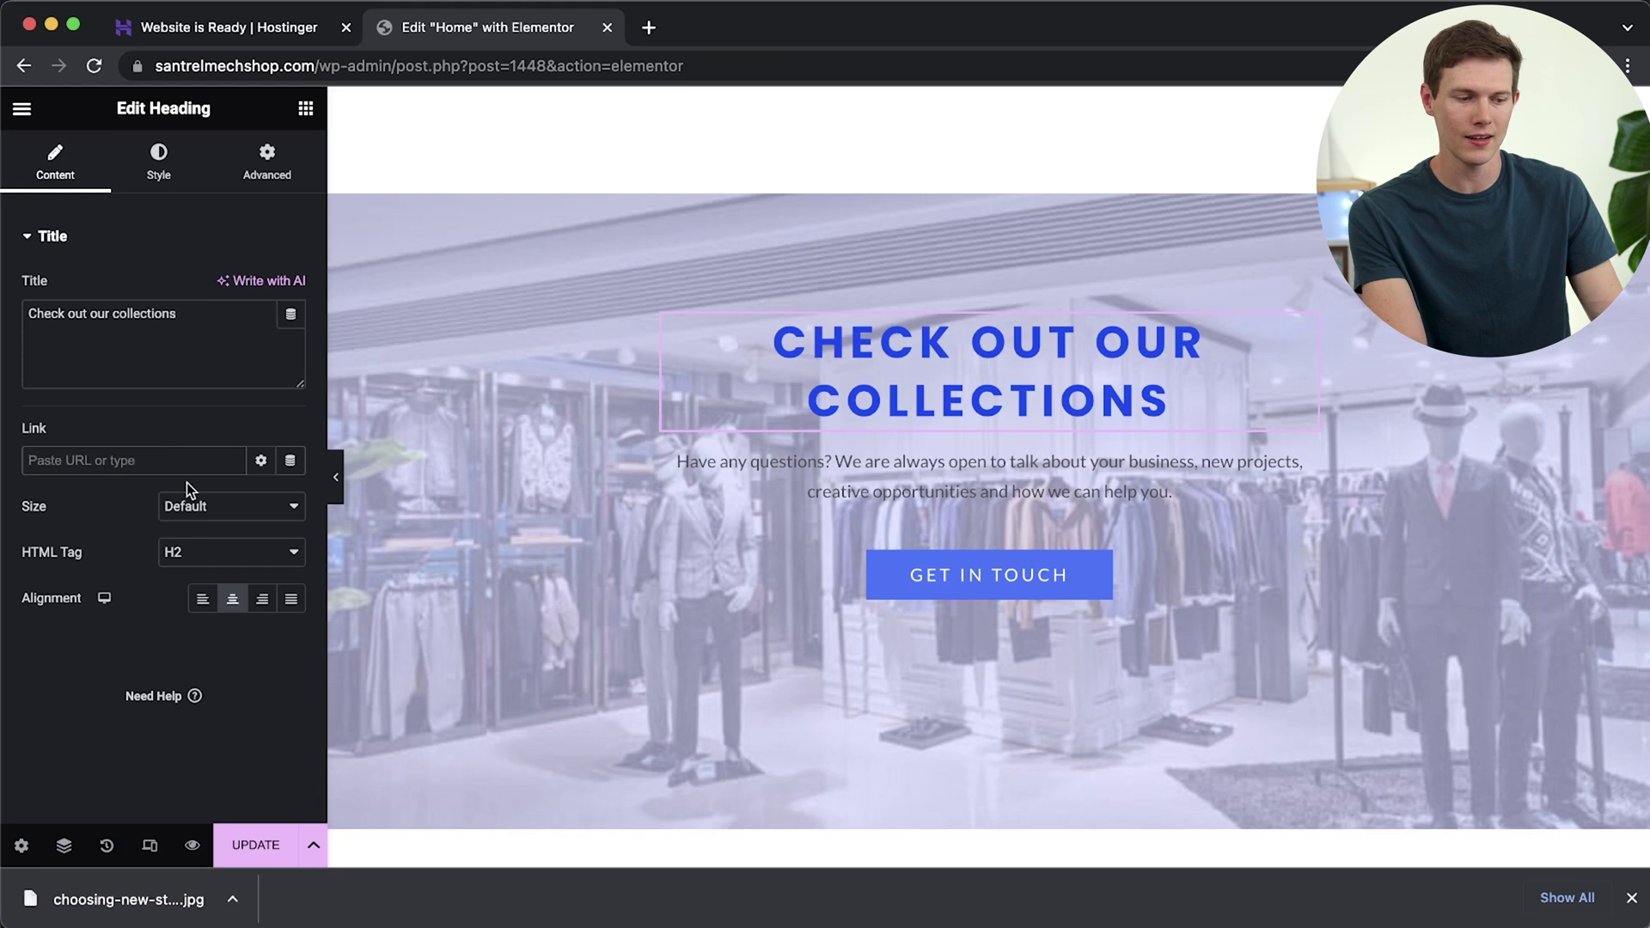
left_click(158, 162)
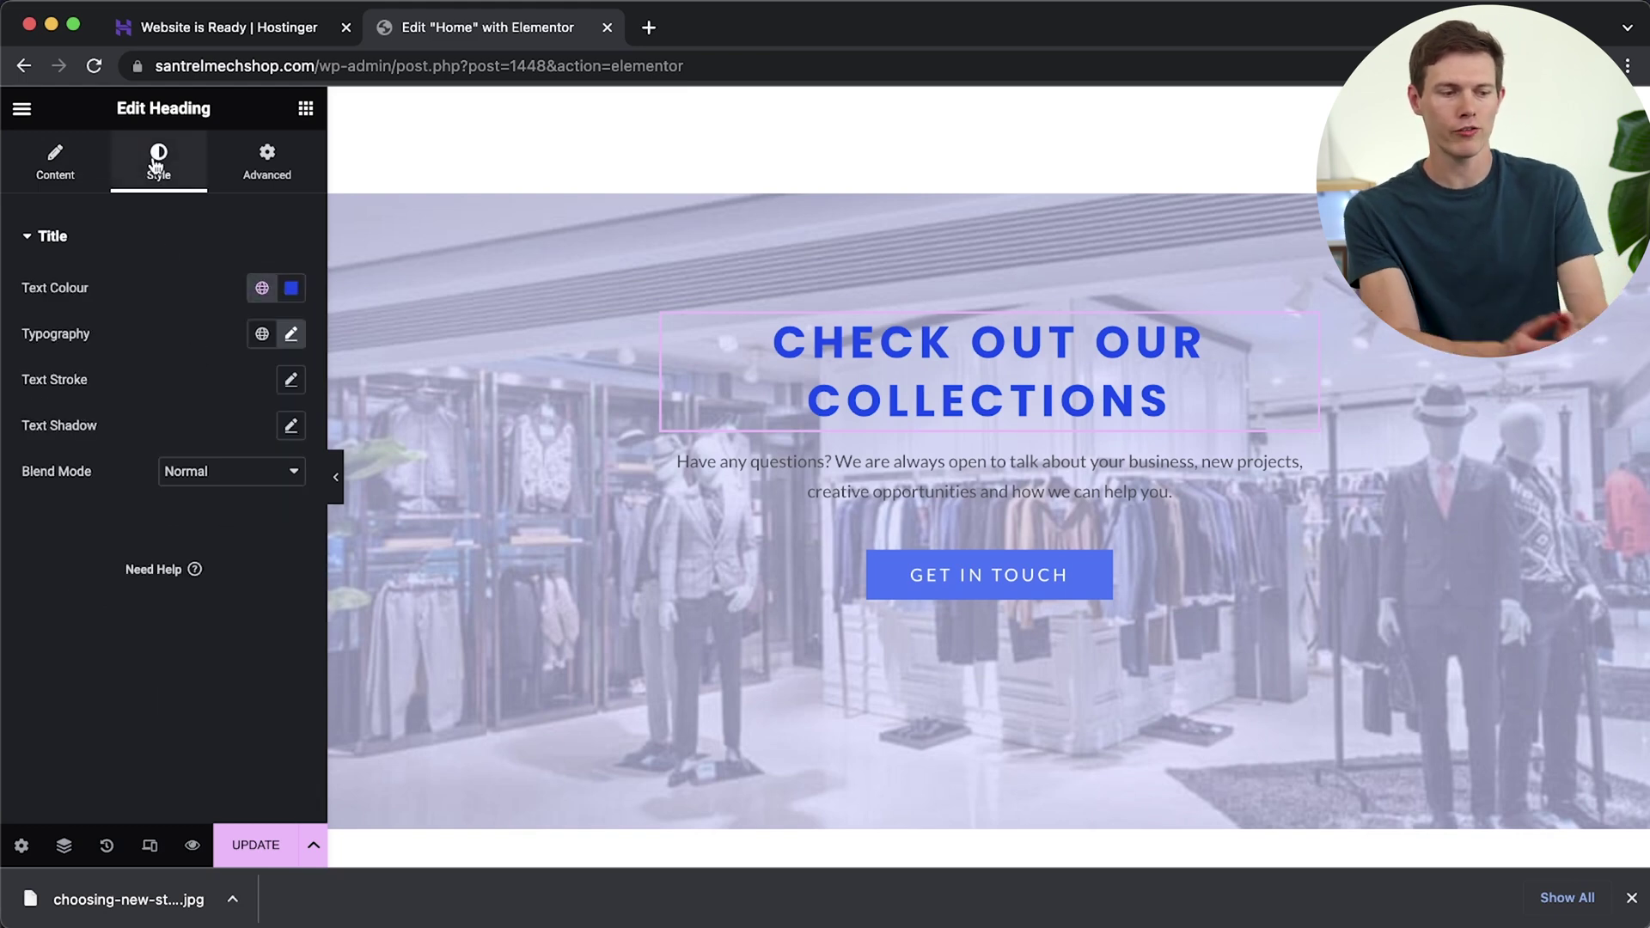
Change the collections heading's text colour to black (#000000).
left_click(291, 290)
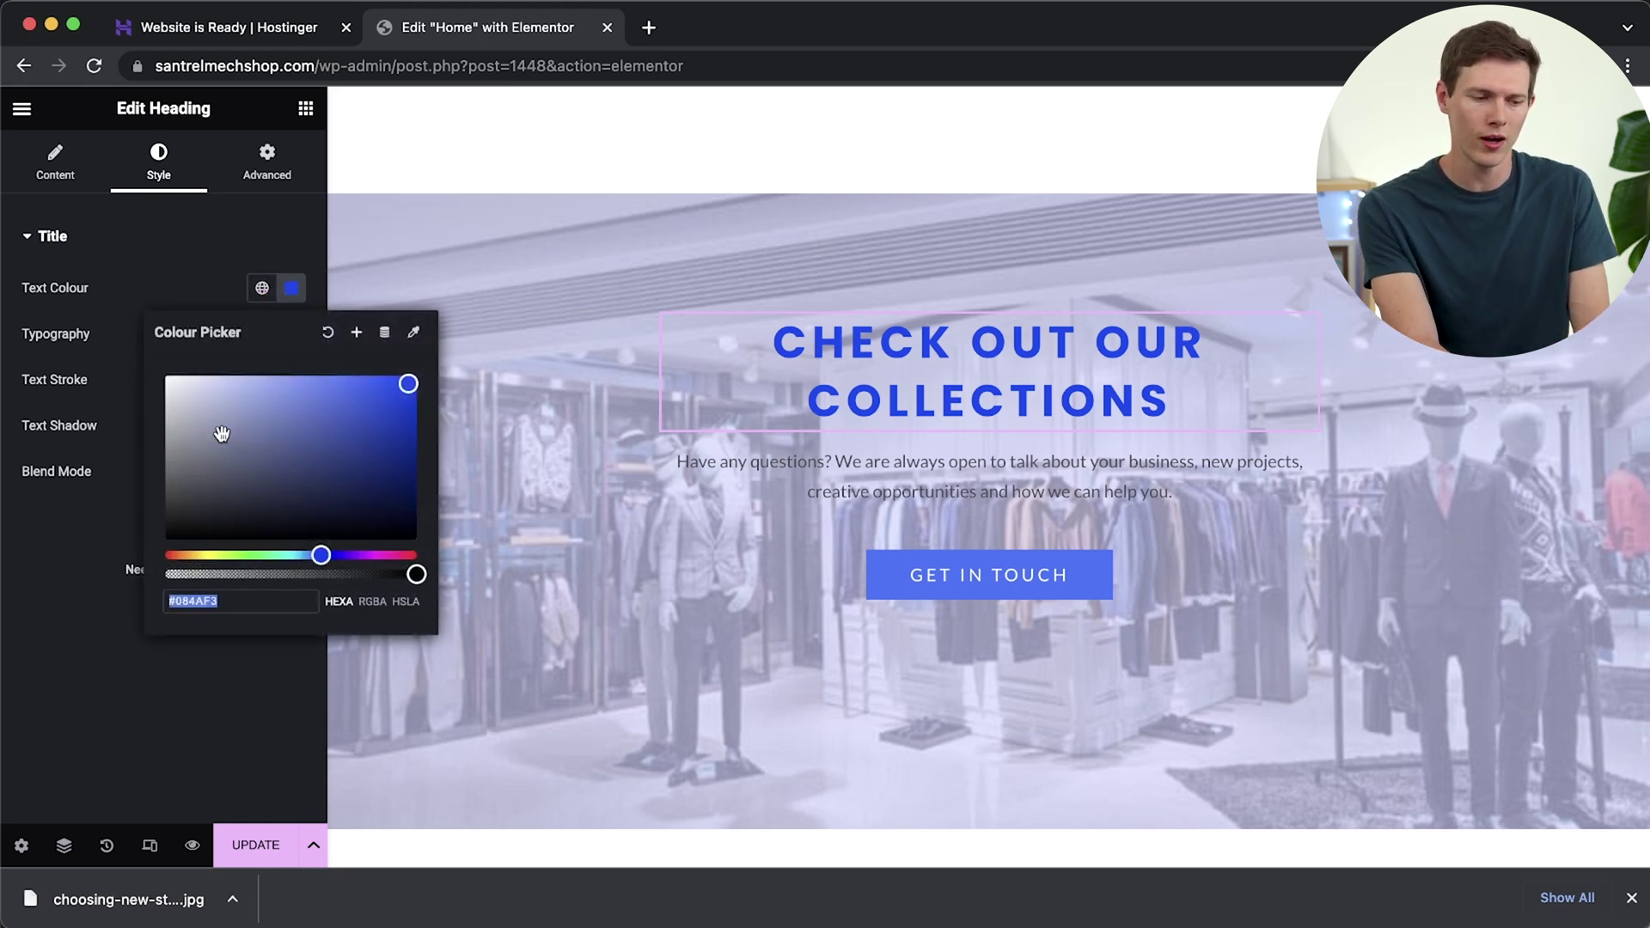
left_click_drag(222, 434, 165, 532)
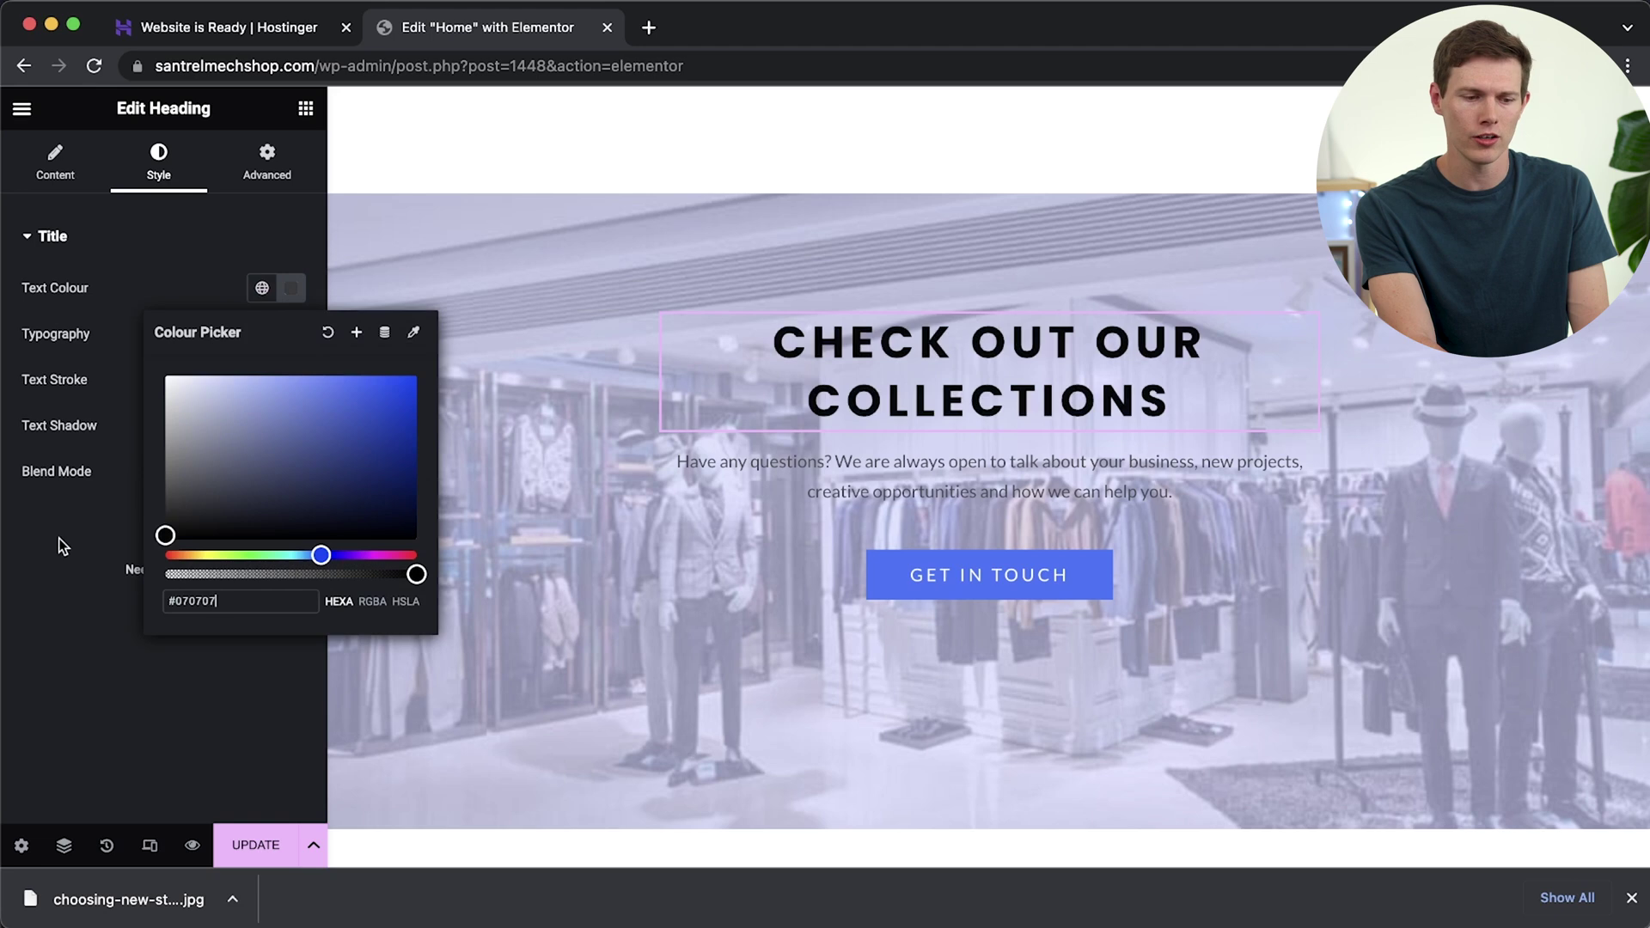
left_click_drag(58, 538, 43, 560)
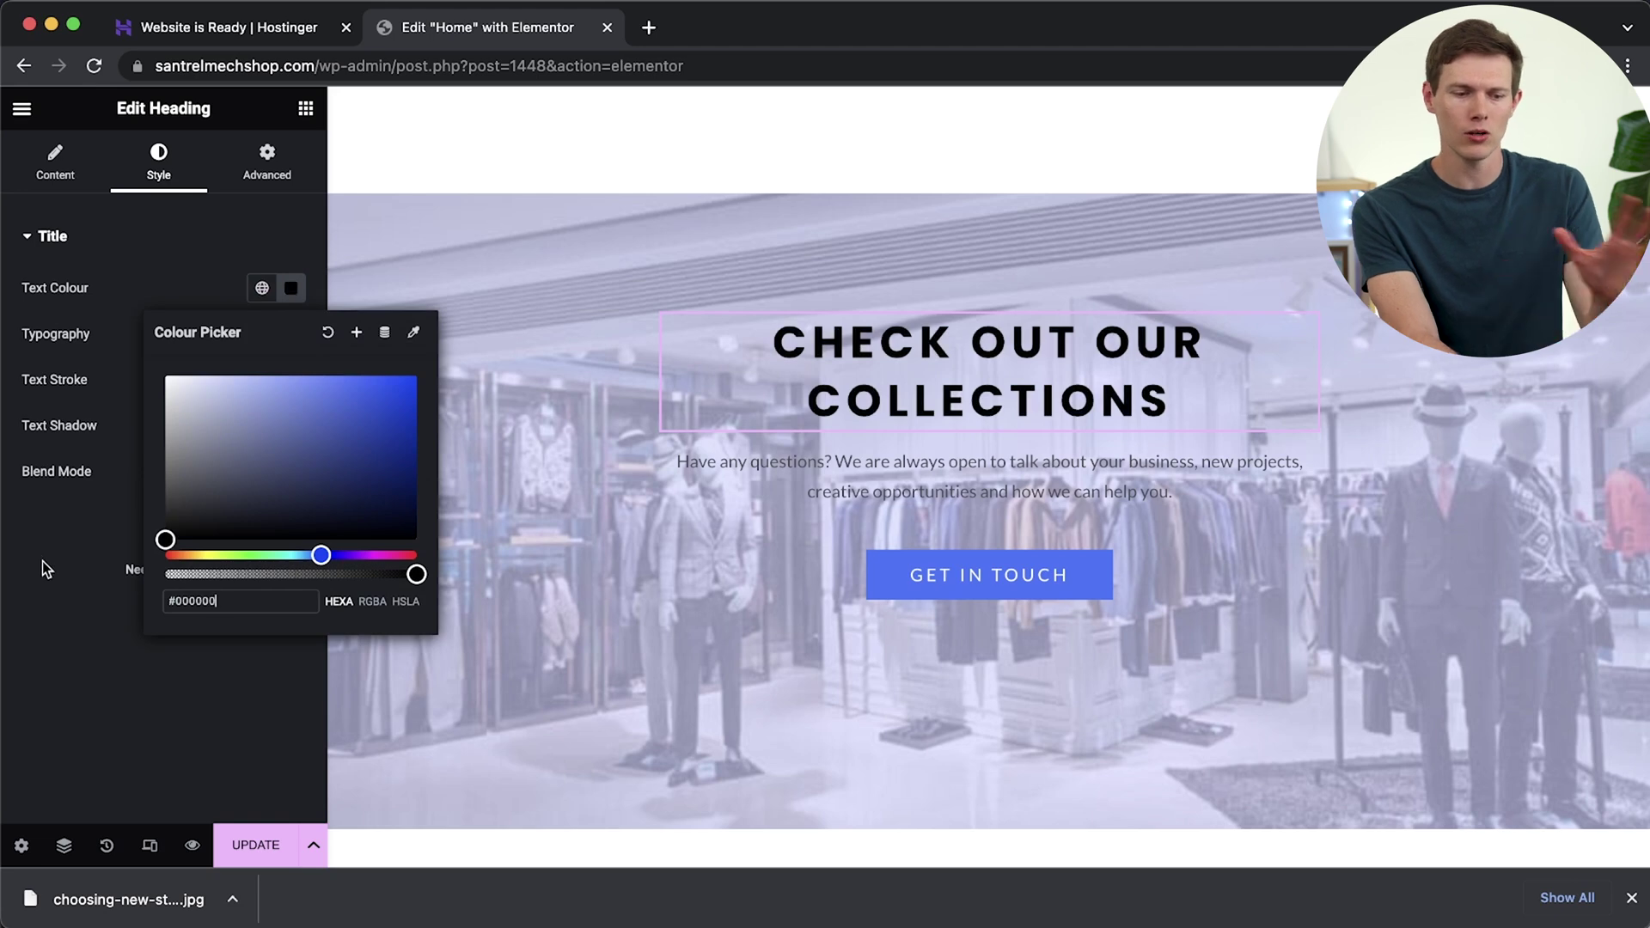
left_click(292, 233)
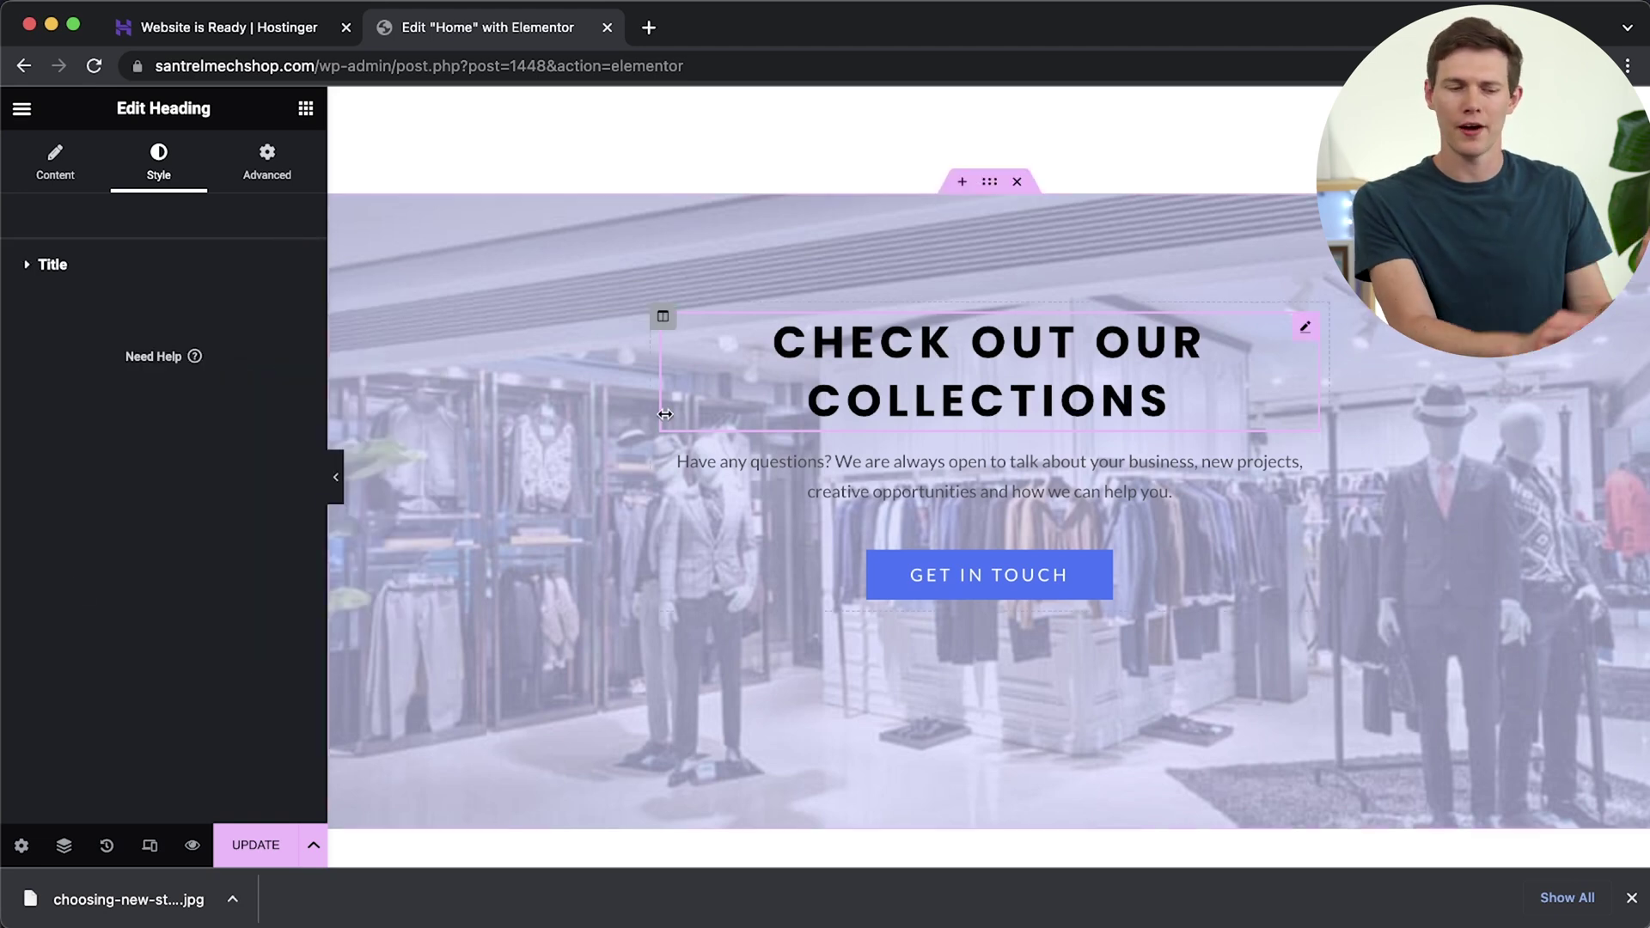
left_click(1210, 559)
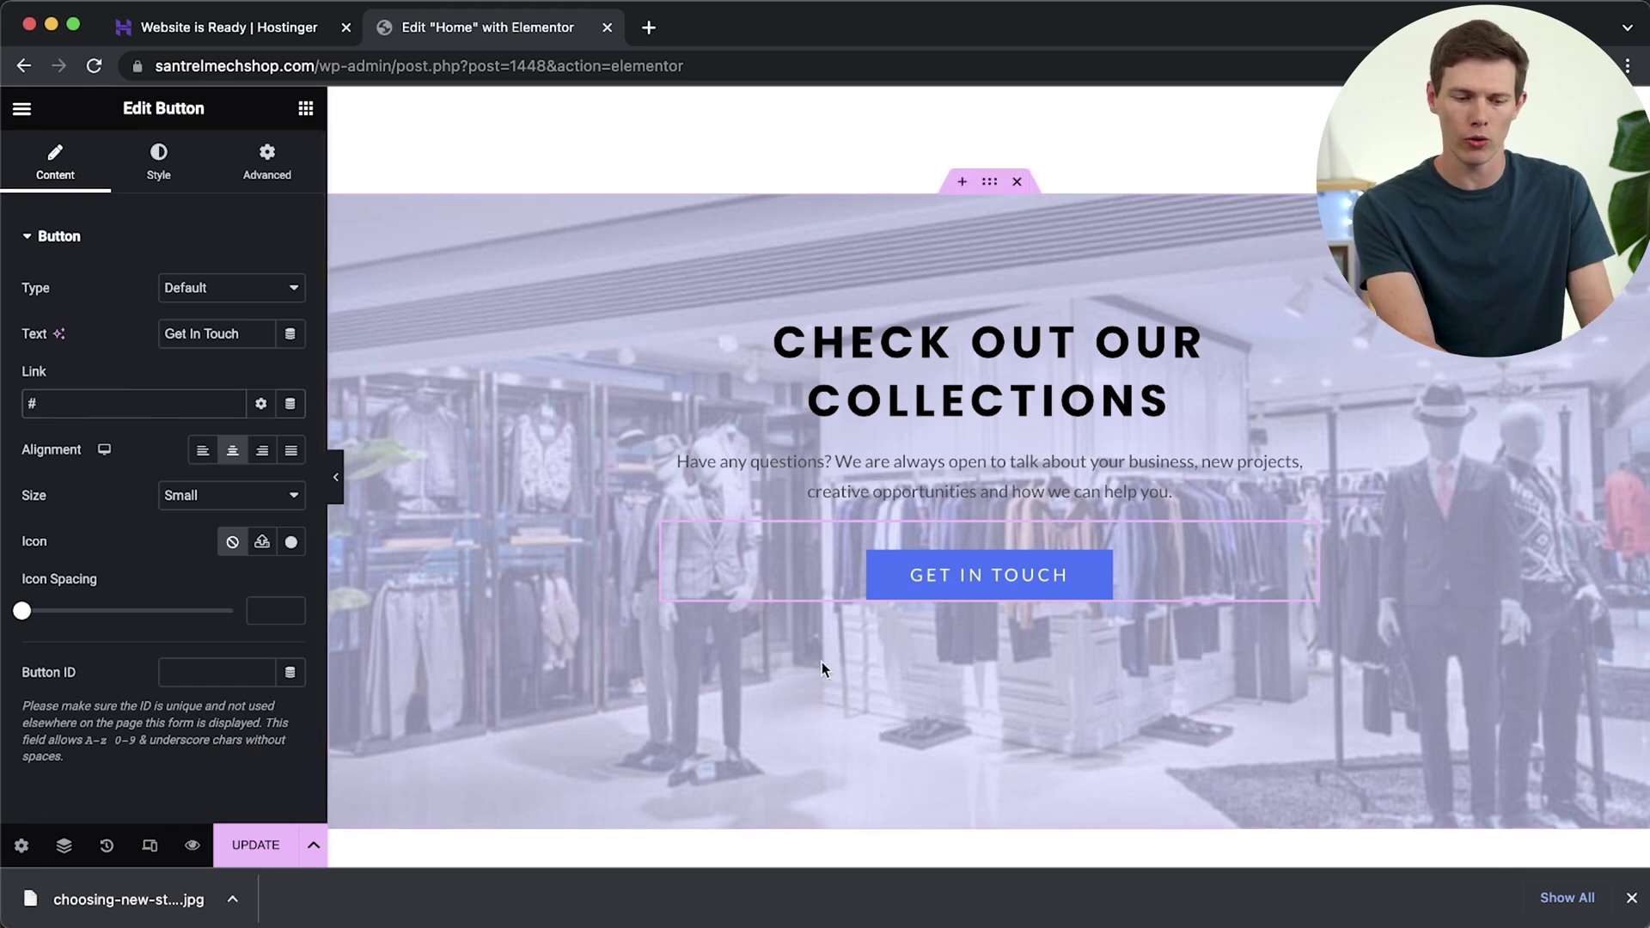
Select the hero's EXPLORE button to bring up its Edit Button settings.
scroll(803, 663, "down", 5)
scroll(803, 664, "up", 20)
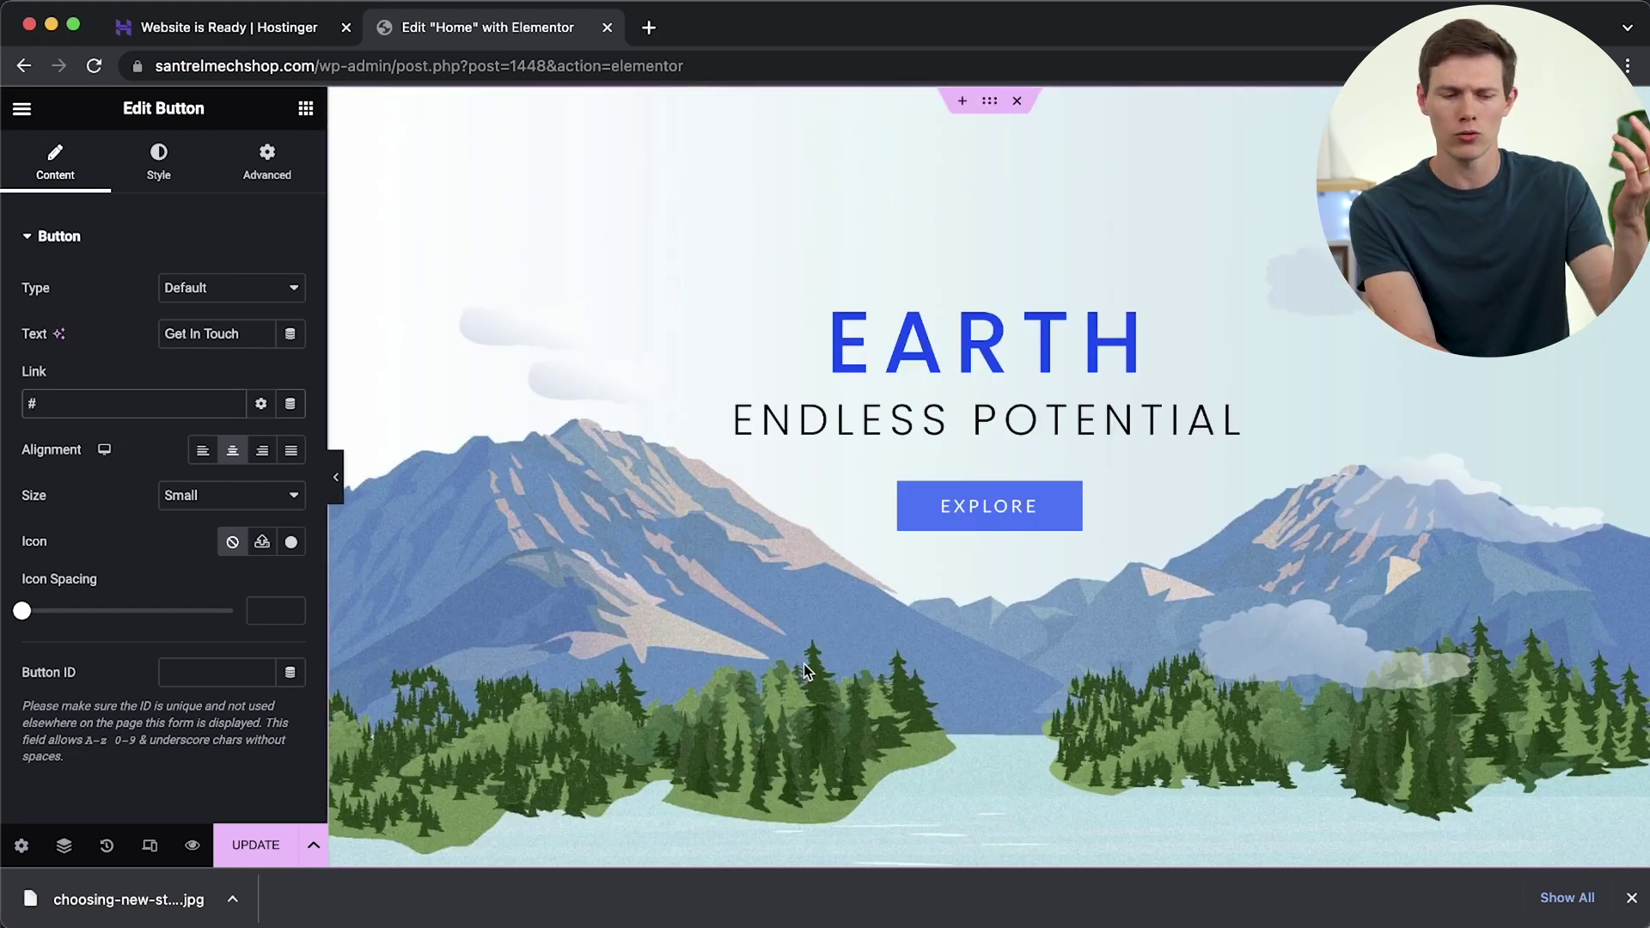
left_click(1030, 506)
scroll(1030, 507, "down", 10)
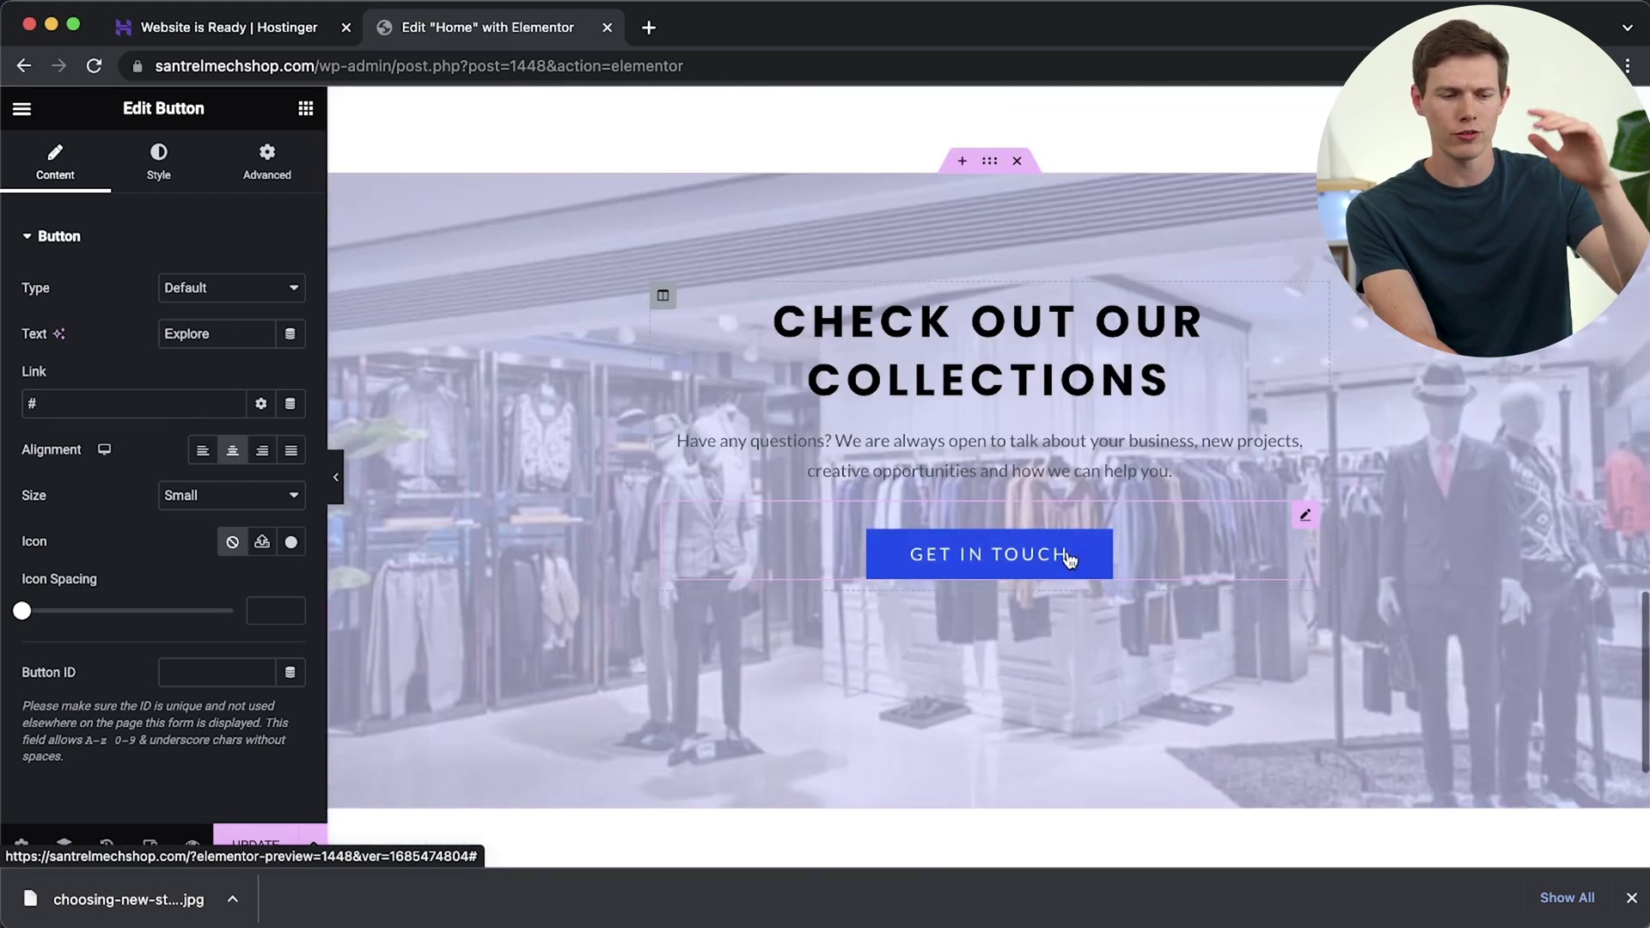
scroll(1092, 208, "up", 8)
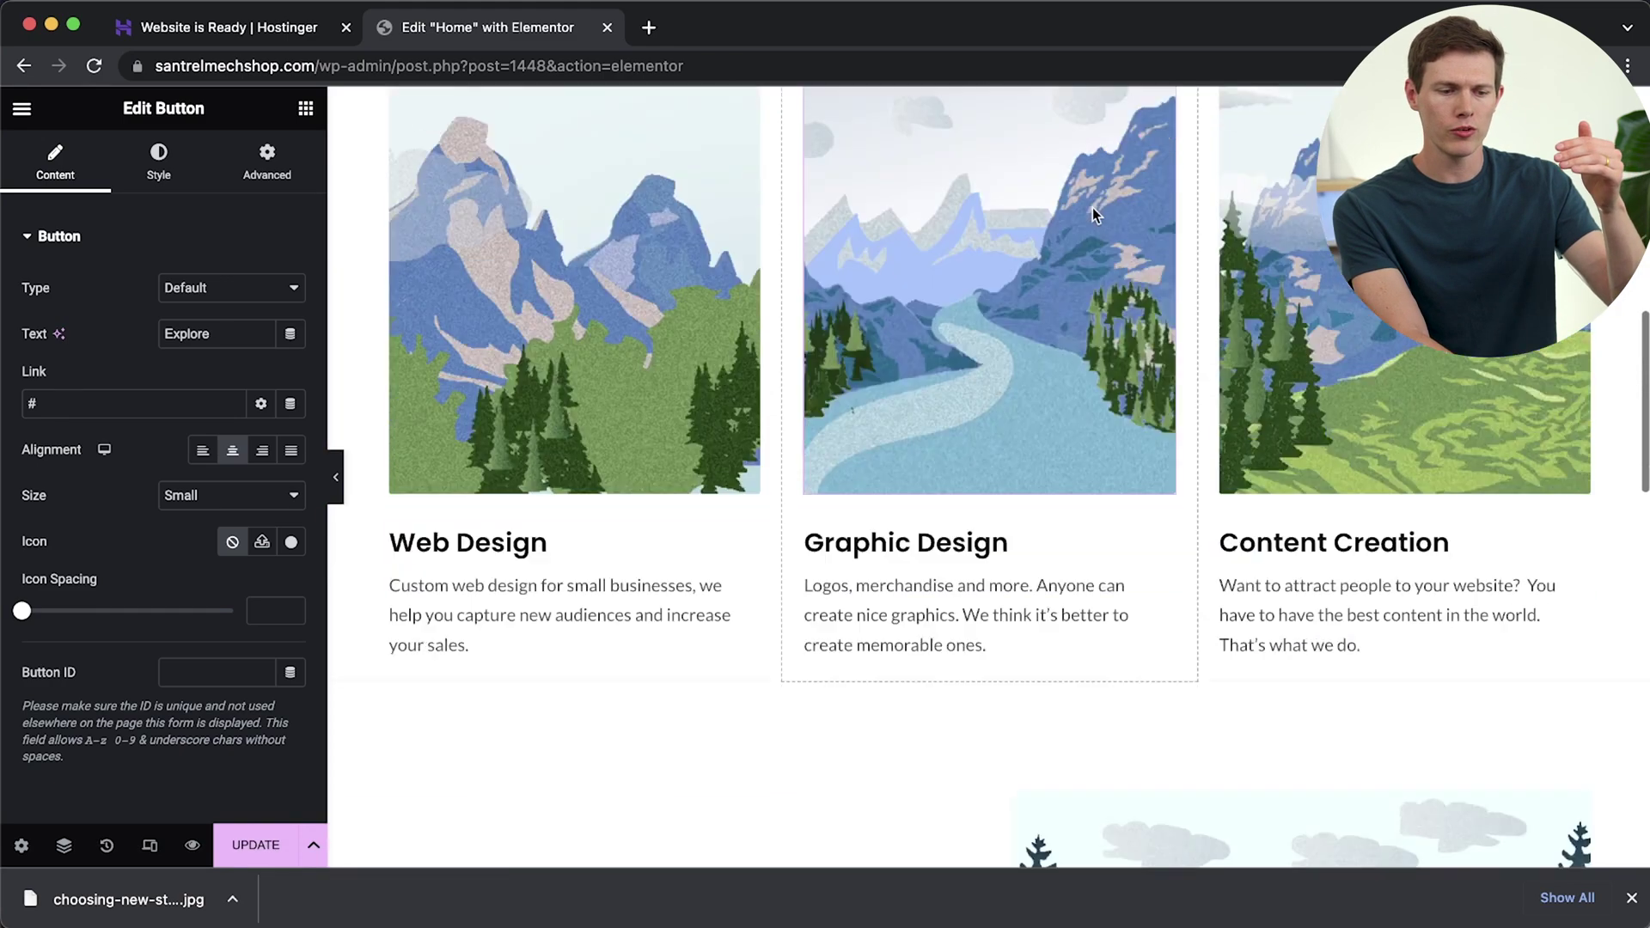
scroll(1092, 208, "down", 5)
Place a Menu Anchor with ID 'collections' above the collections heading.
left_click(305, 109)
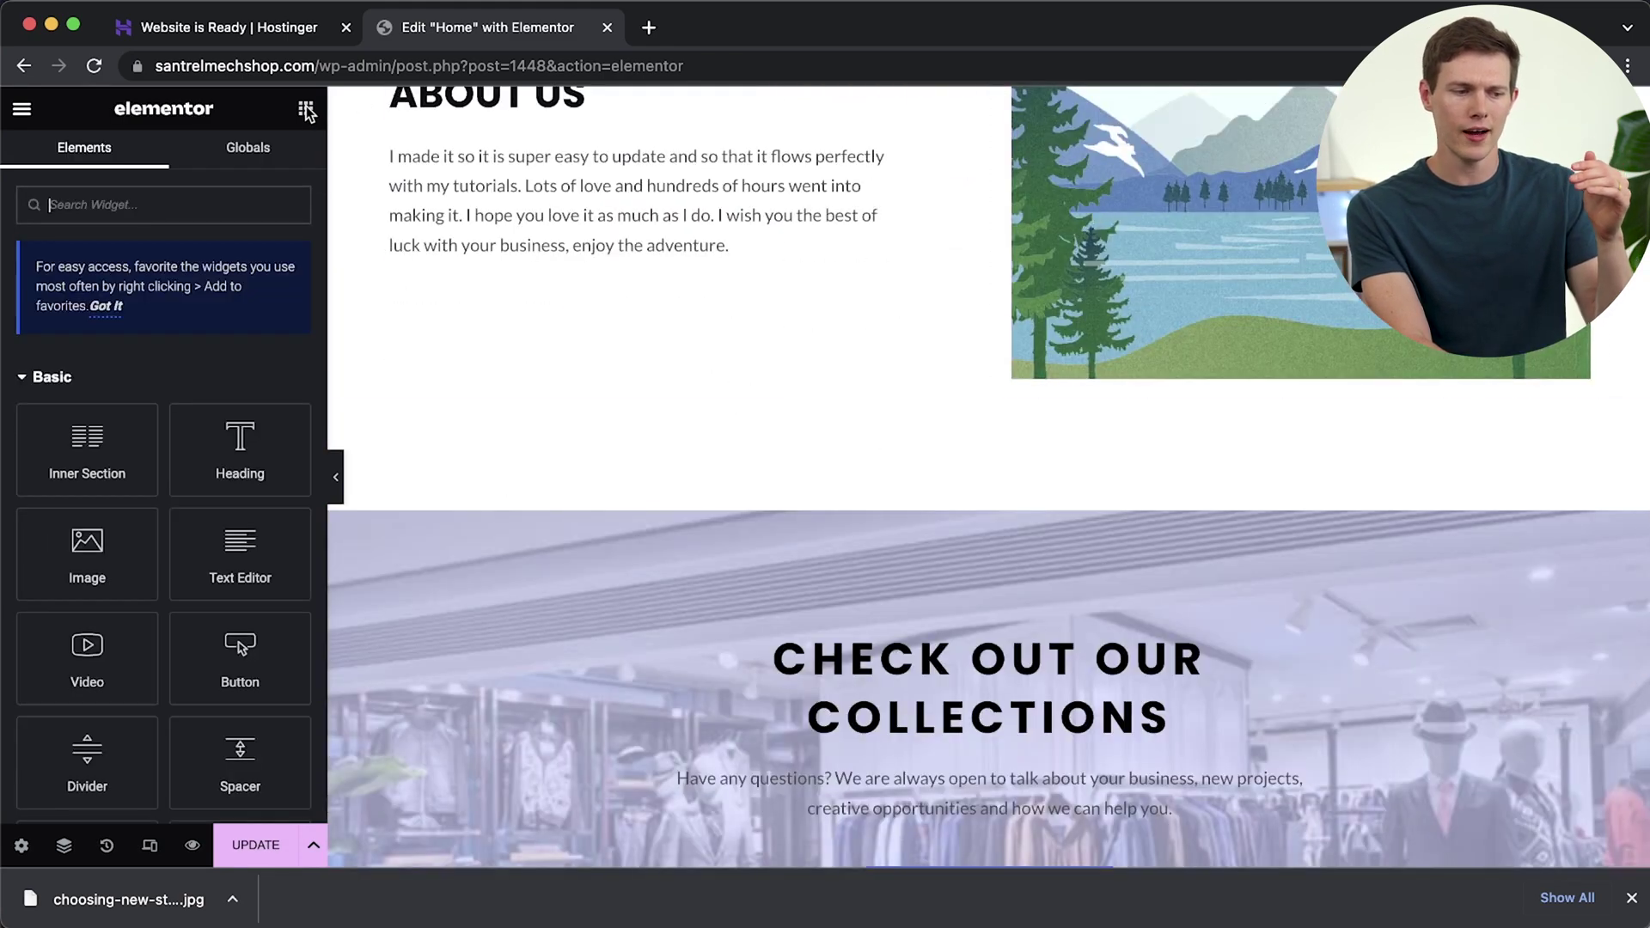
type("anc")
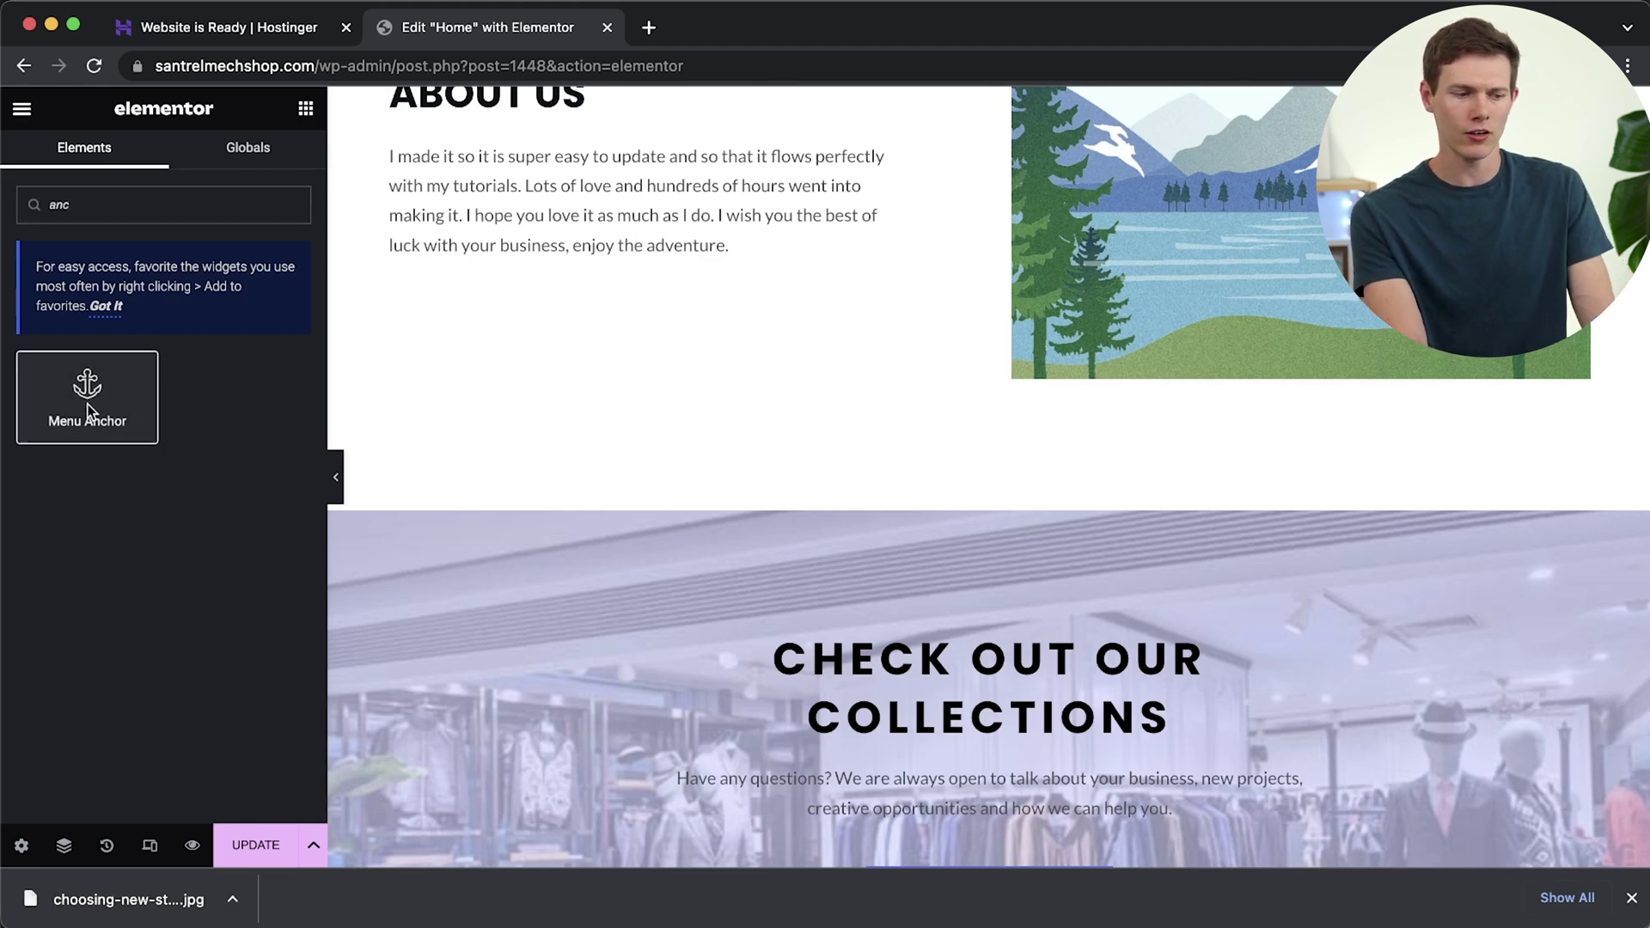
left_click_drag(88, 416, 932, 637)
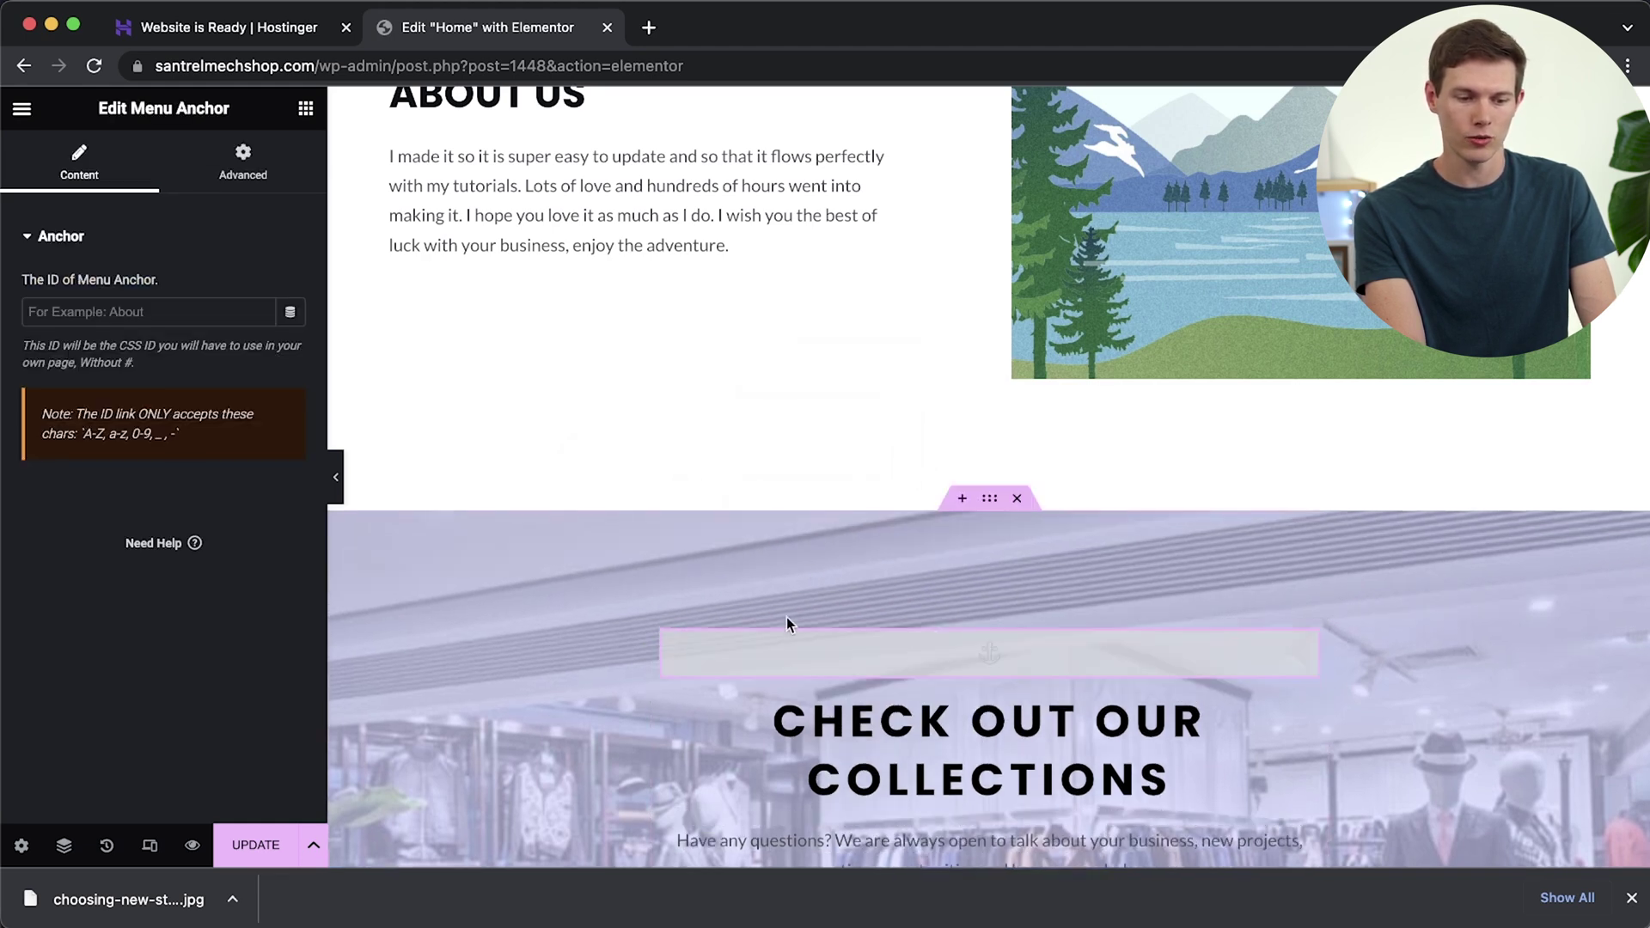
scroll(784, 623, "down", 5)
scroll(790, 435, "down", 8)
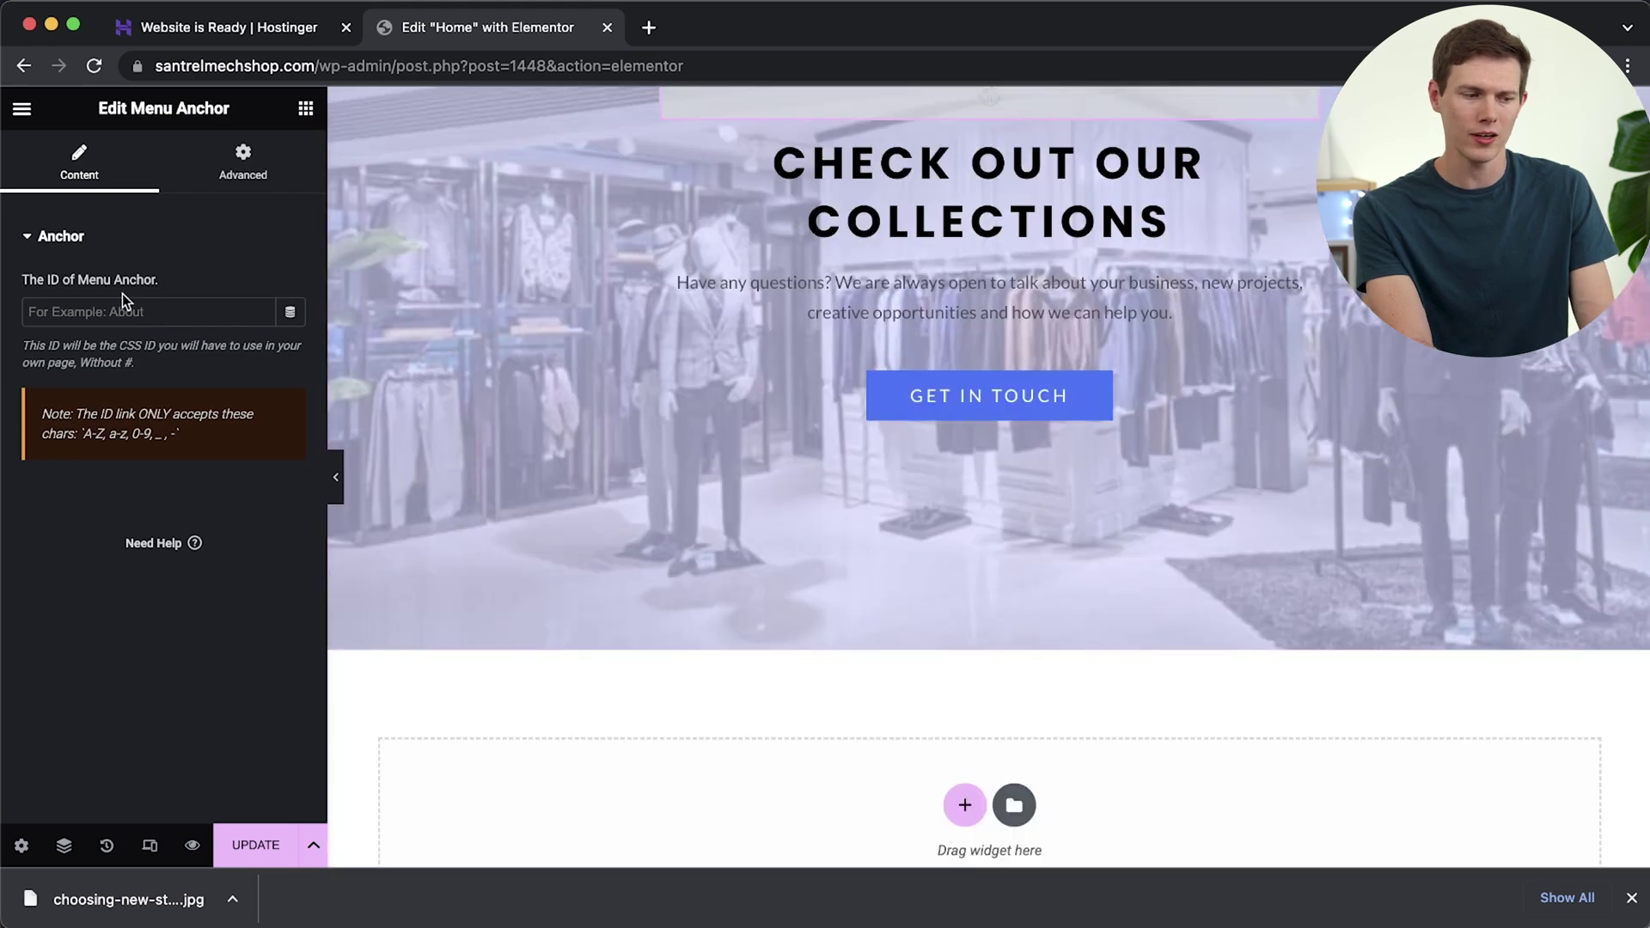
left_click(124, 311)
type("collections")
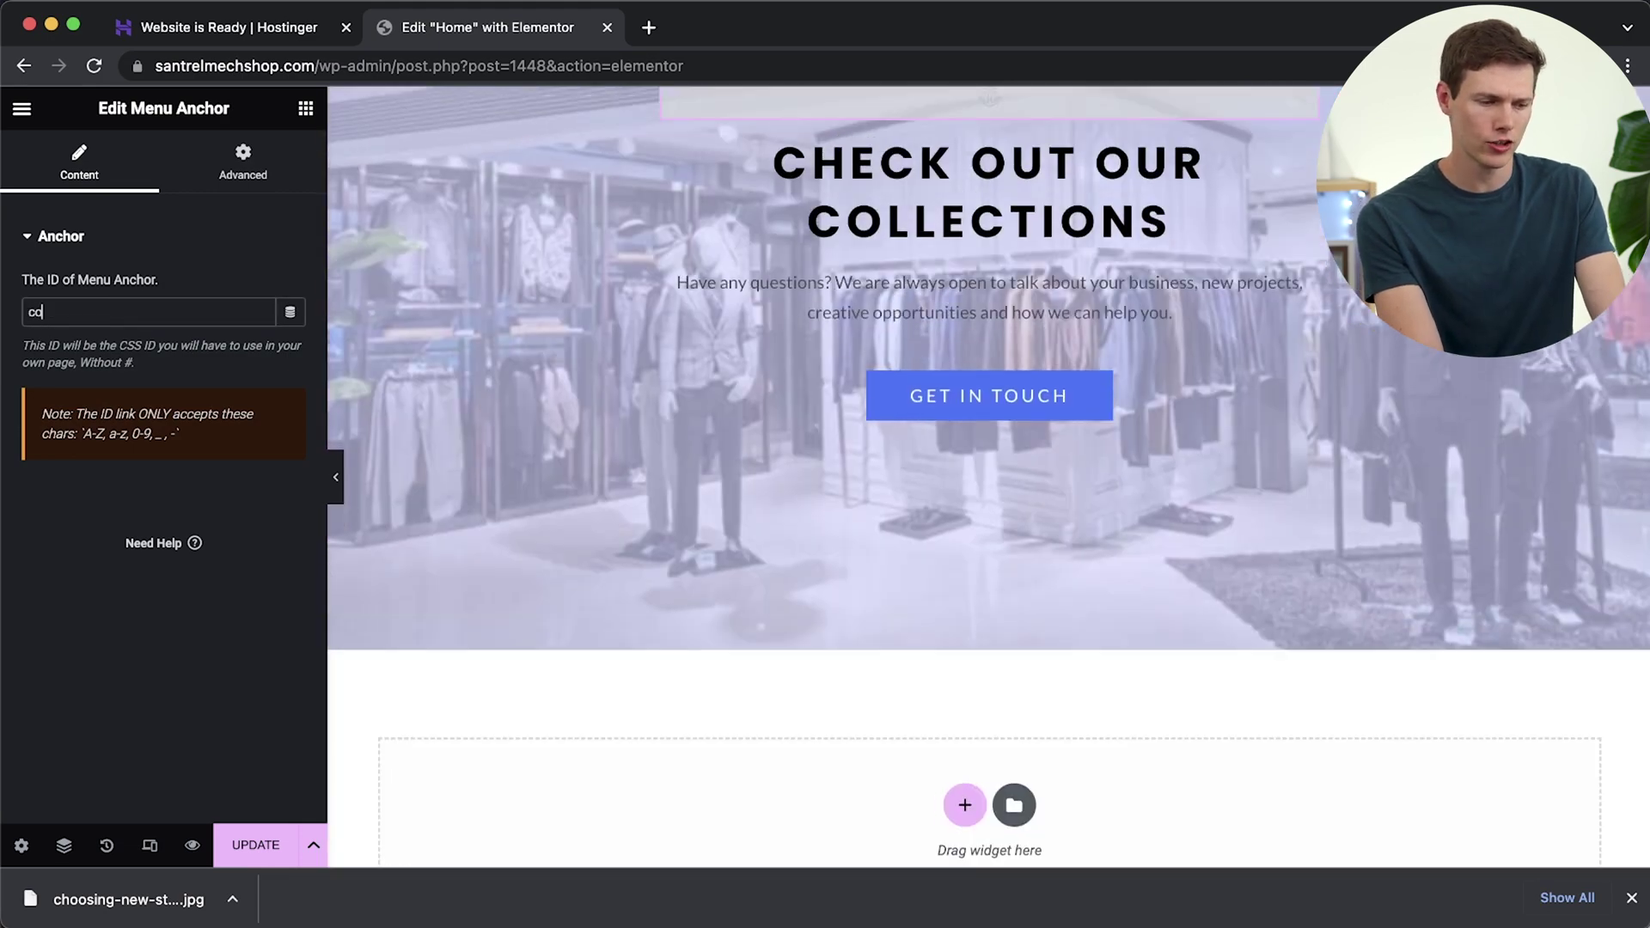
key("super+a")
scroll(1034, 372, "up", 15)
Link the EXPLORE button to #collections and save the page with UPDATE.
left_click(1031, 376)
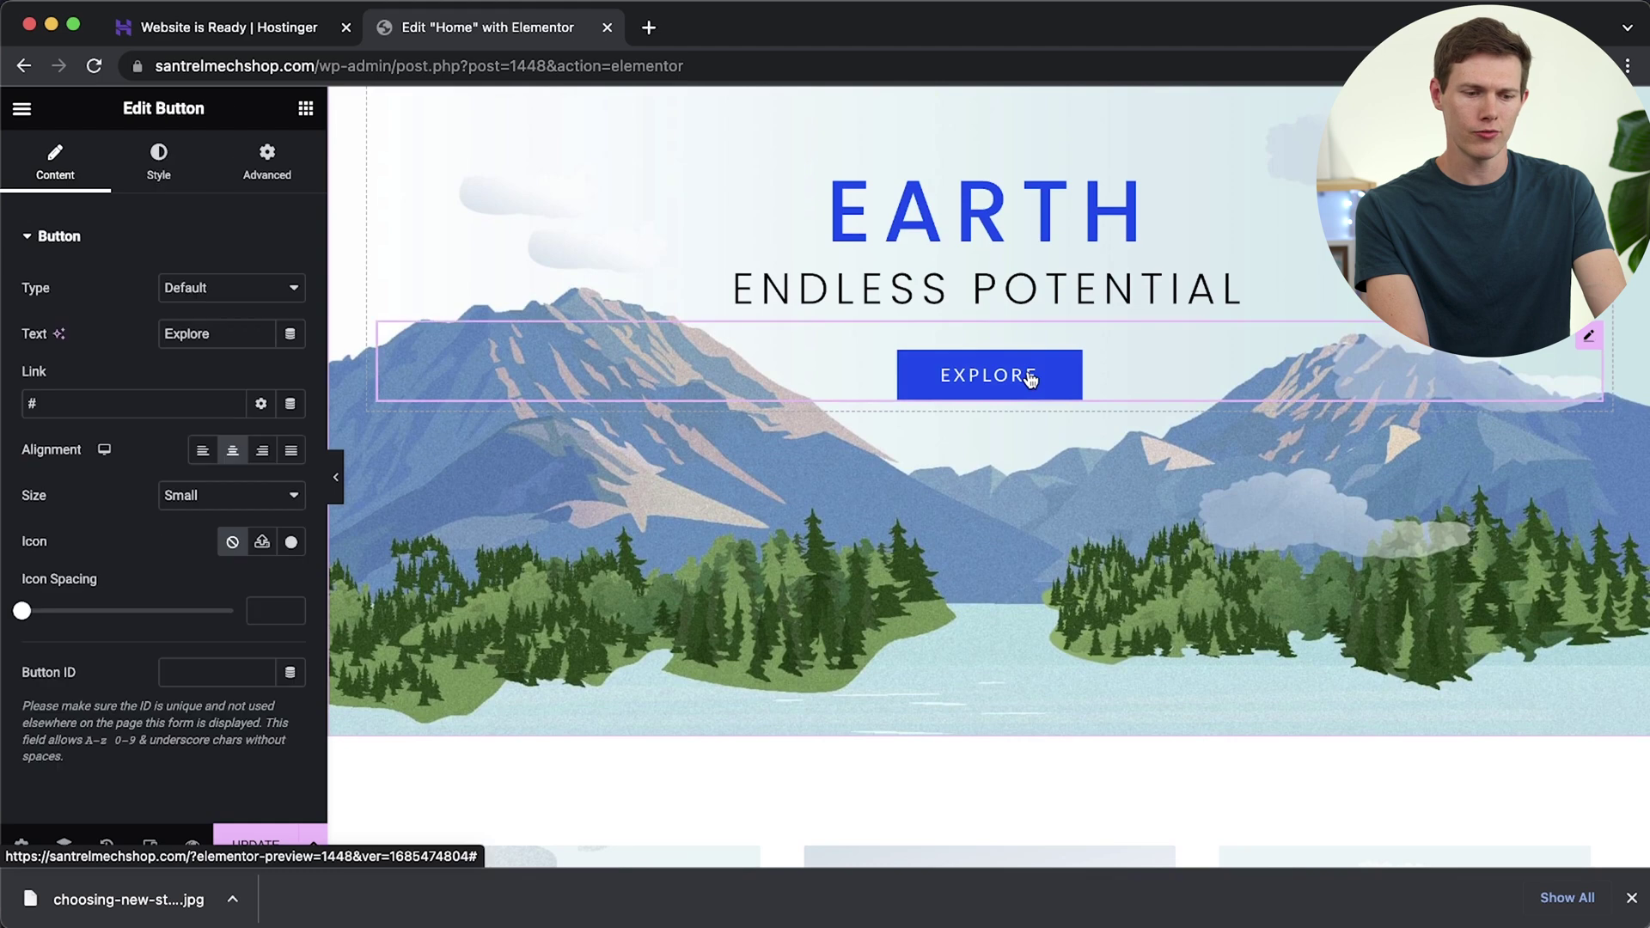
left_click(181, 400)
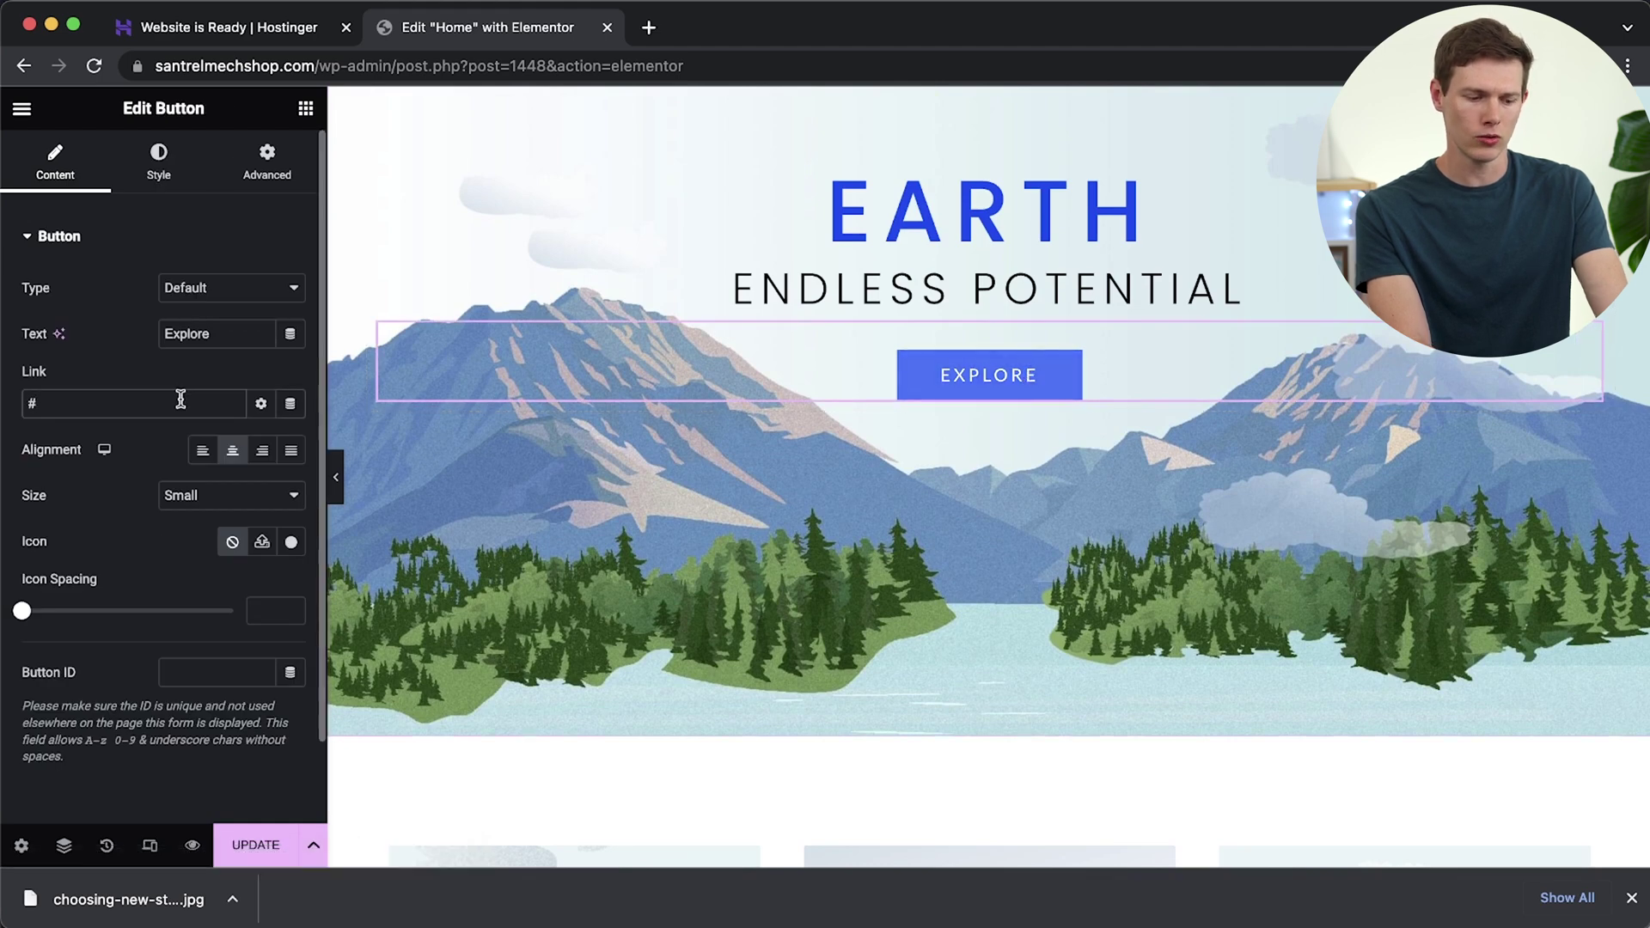
type("collections")
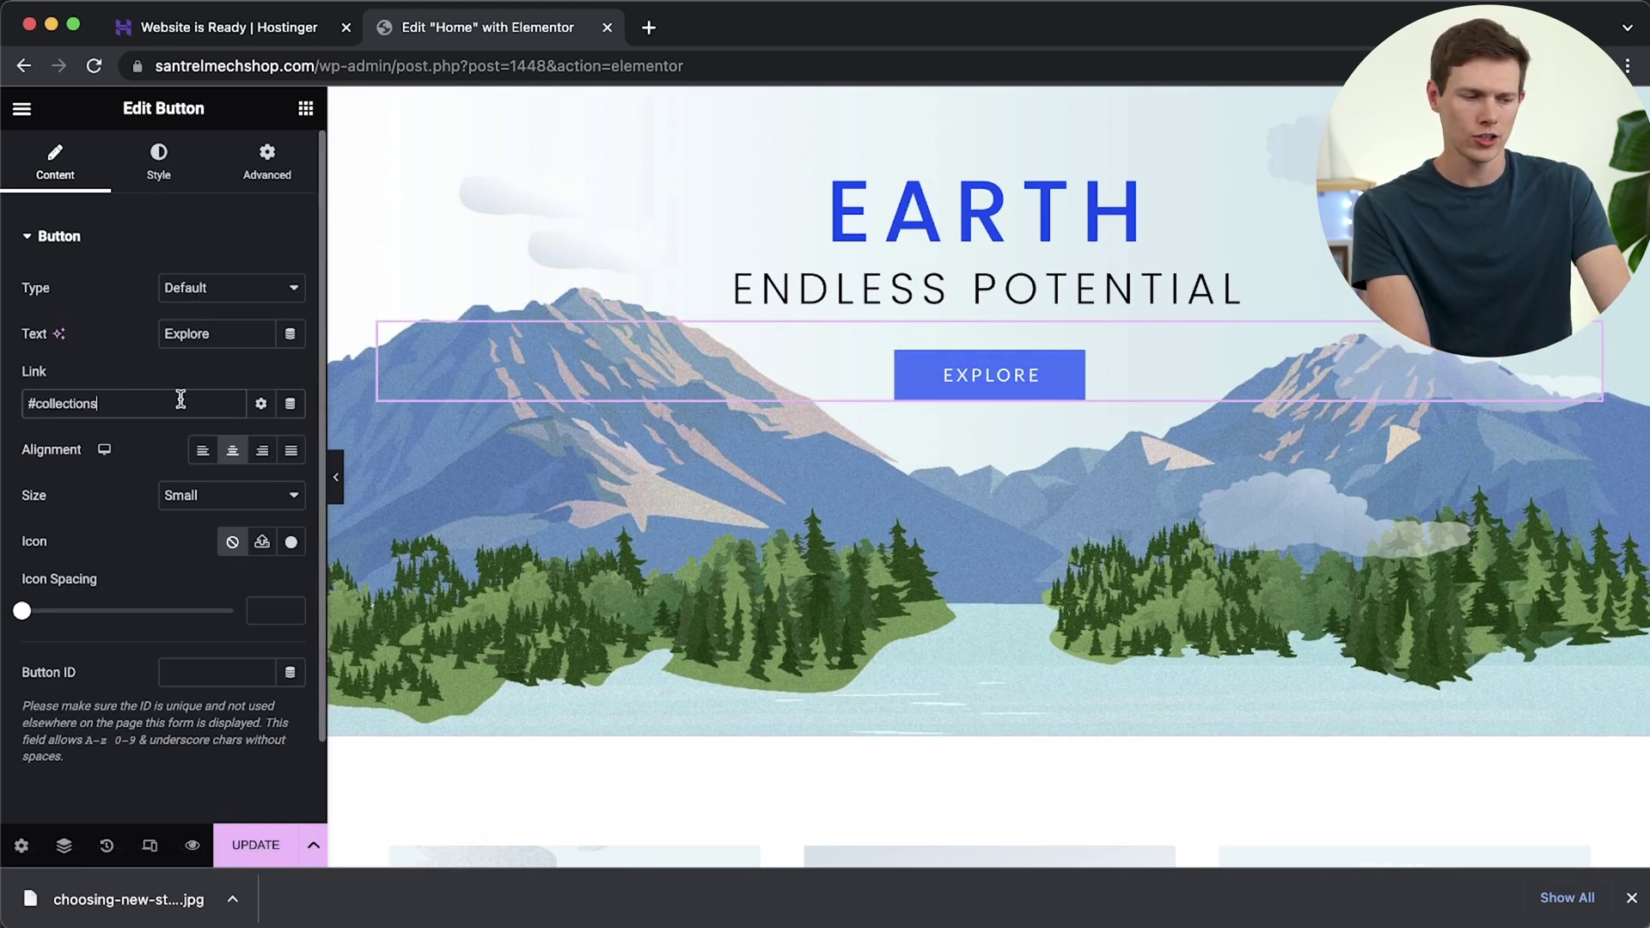
left_click(243, 849)
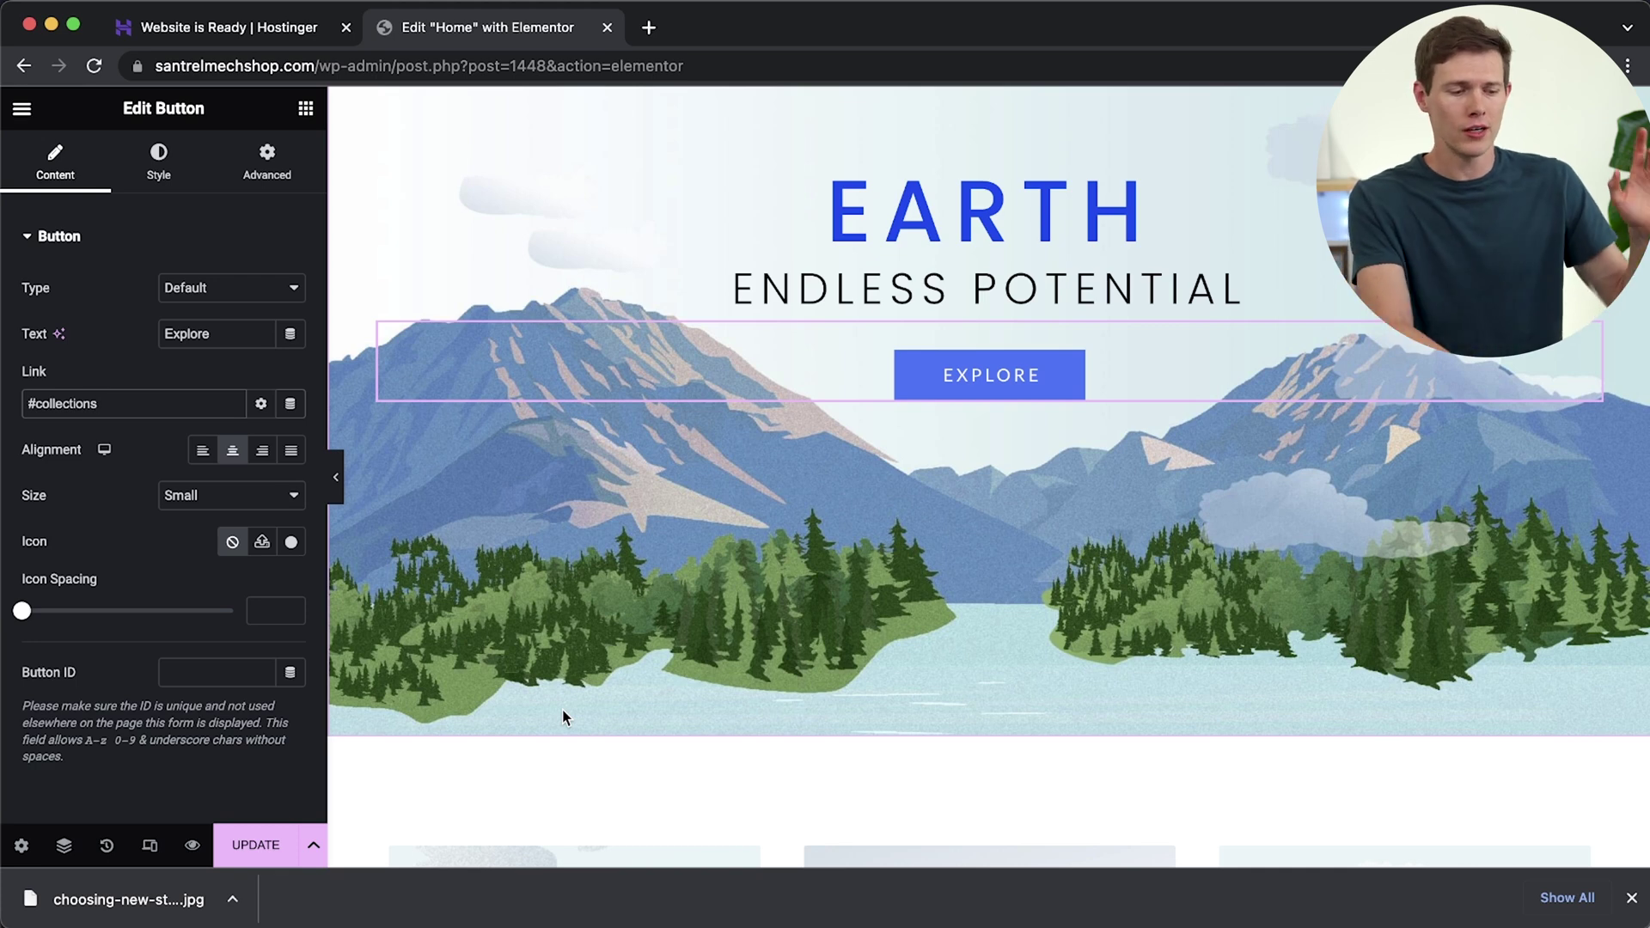
left_click(258, 847)
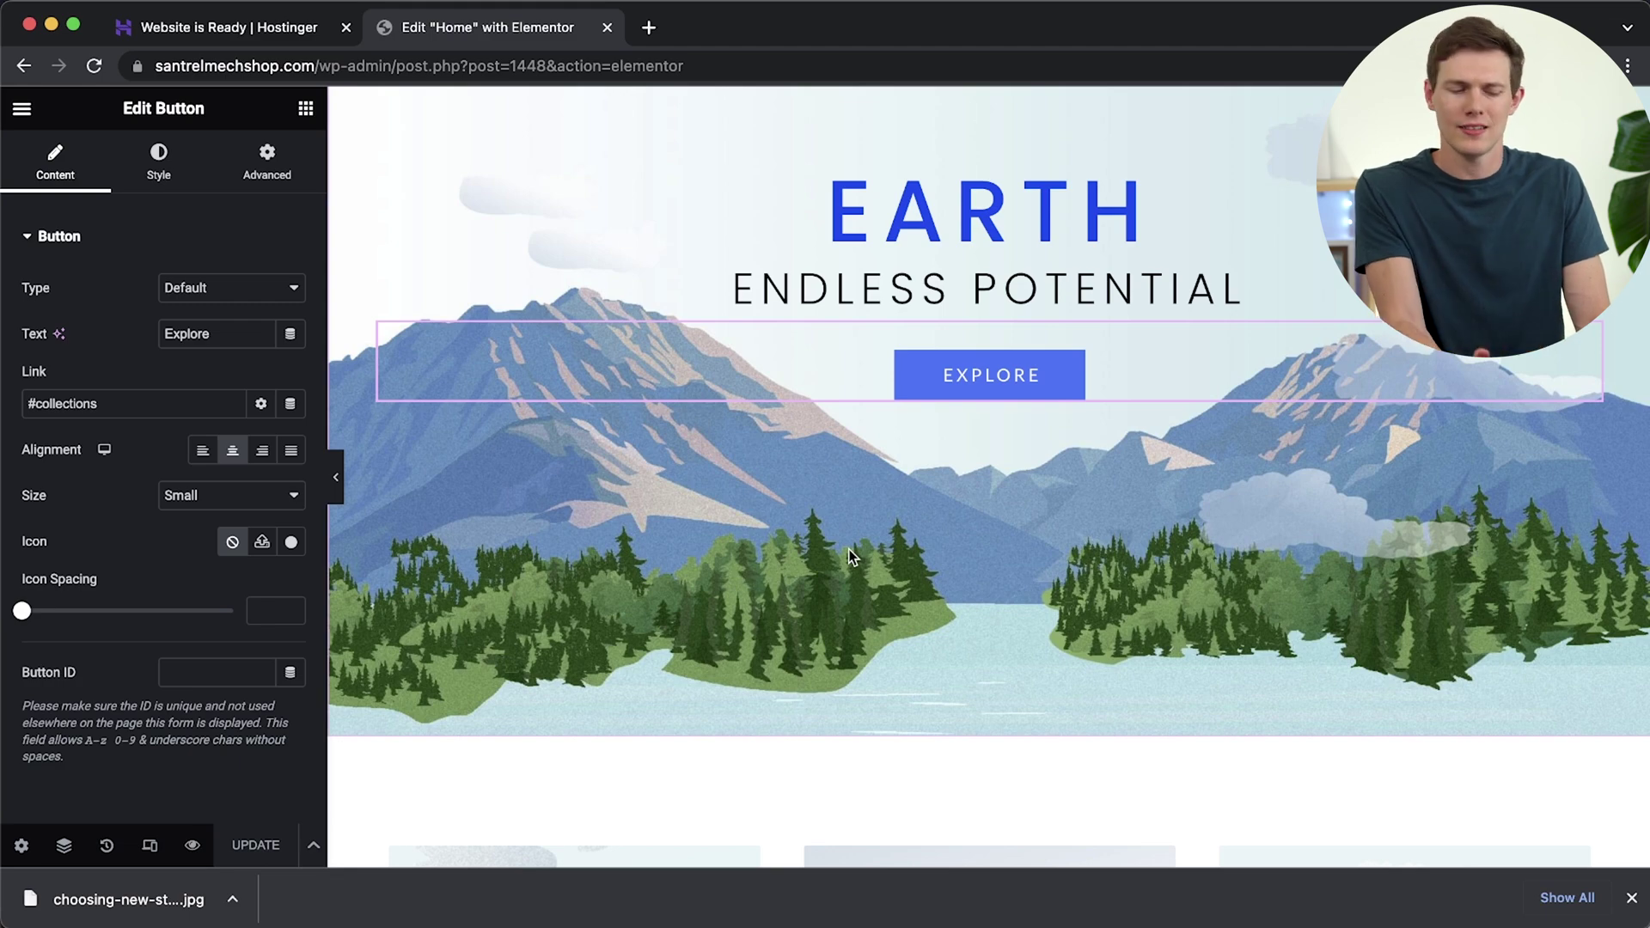
left_click(194, 846)
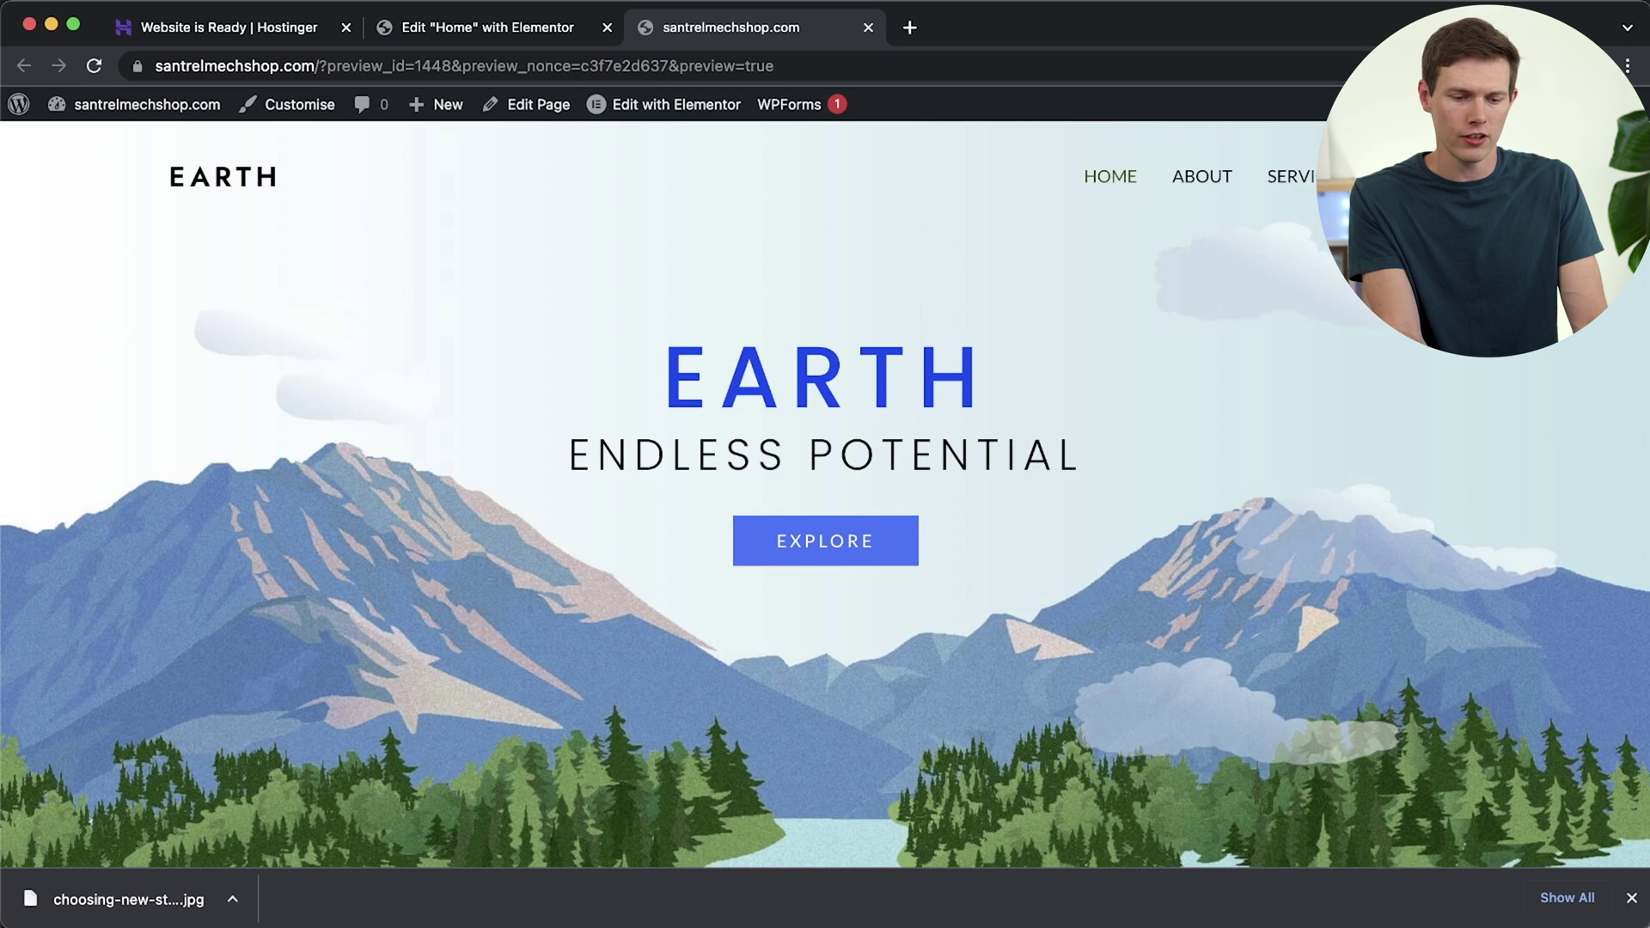
left_click(1631, 897)
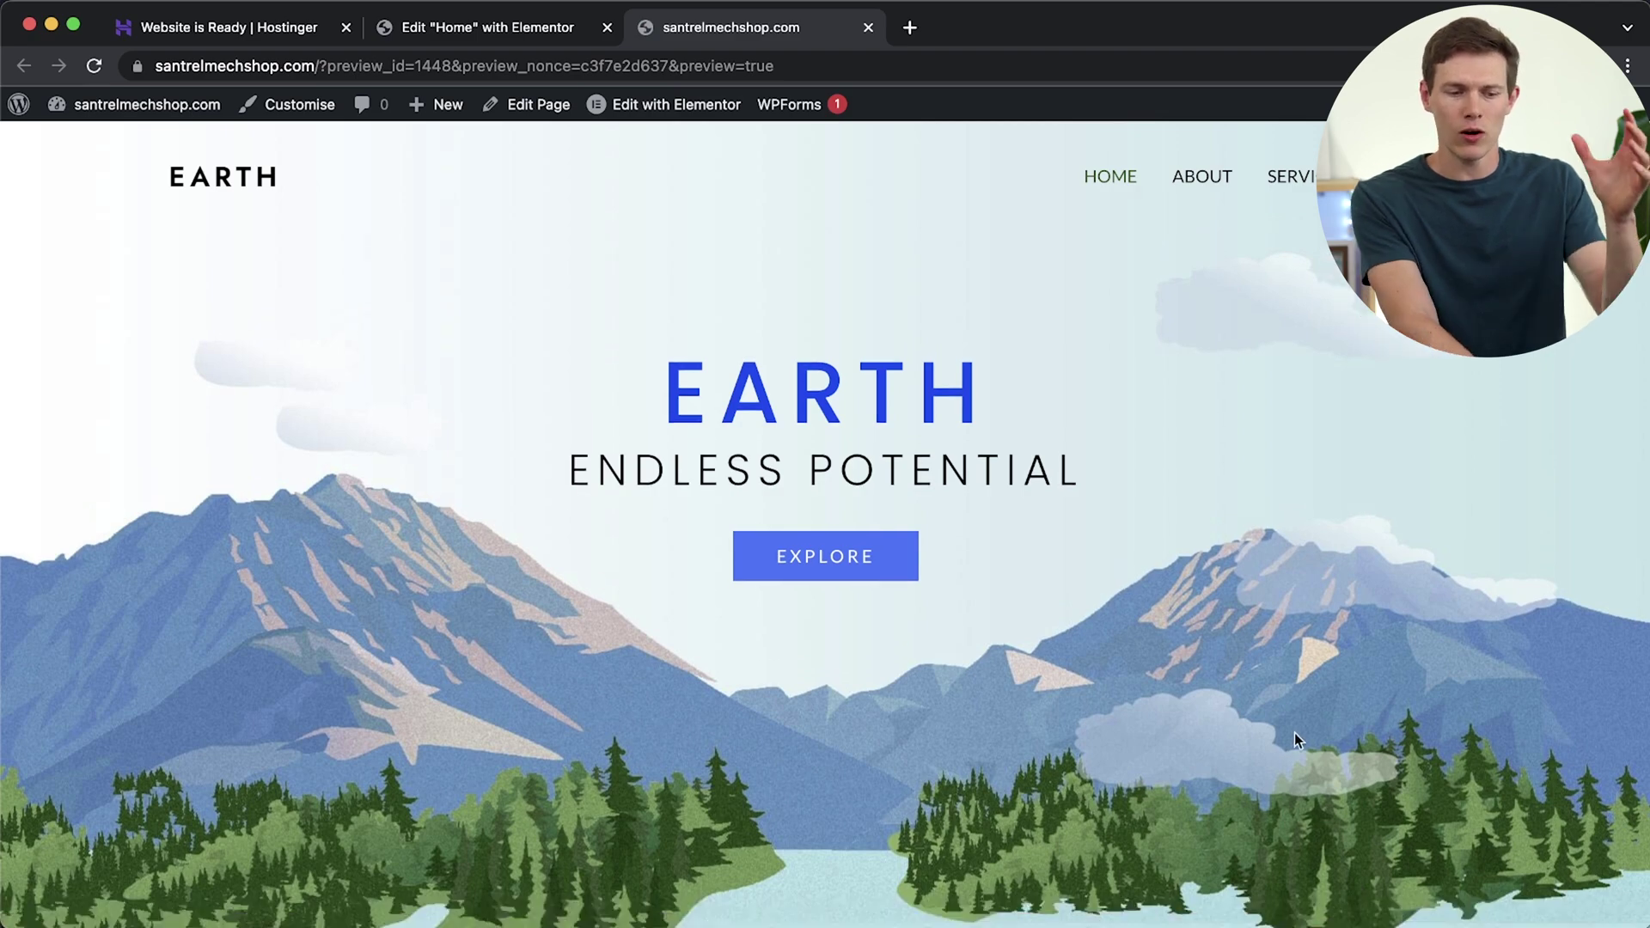
scroll(820, 554, "down", 15)
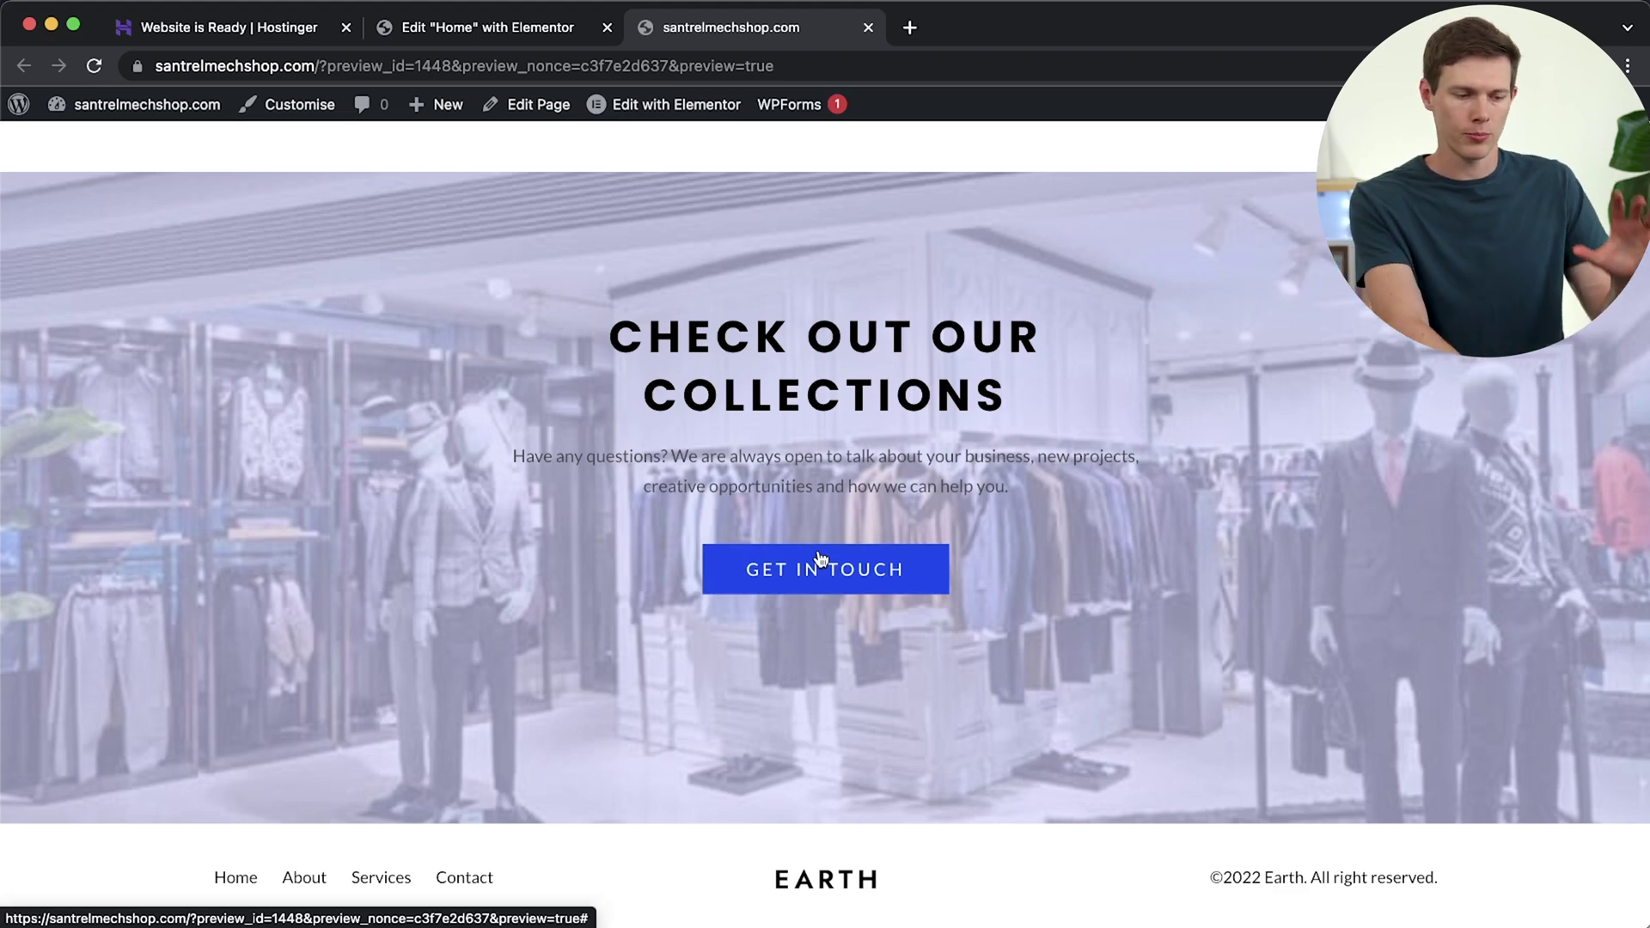
left_click(868, 28)
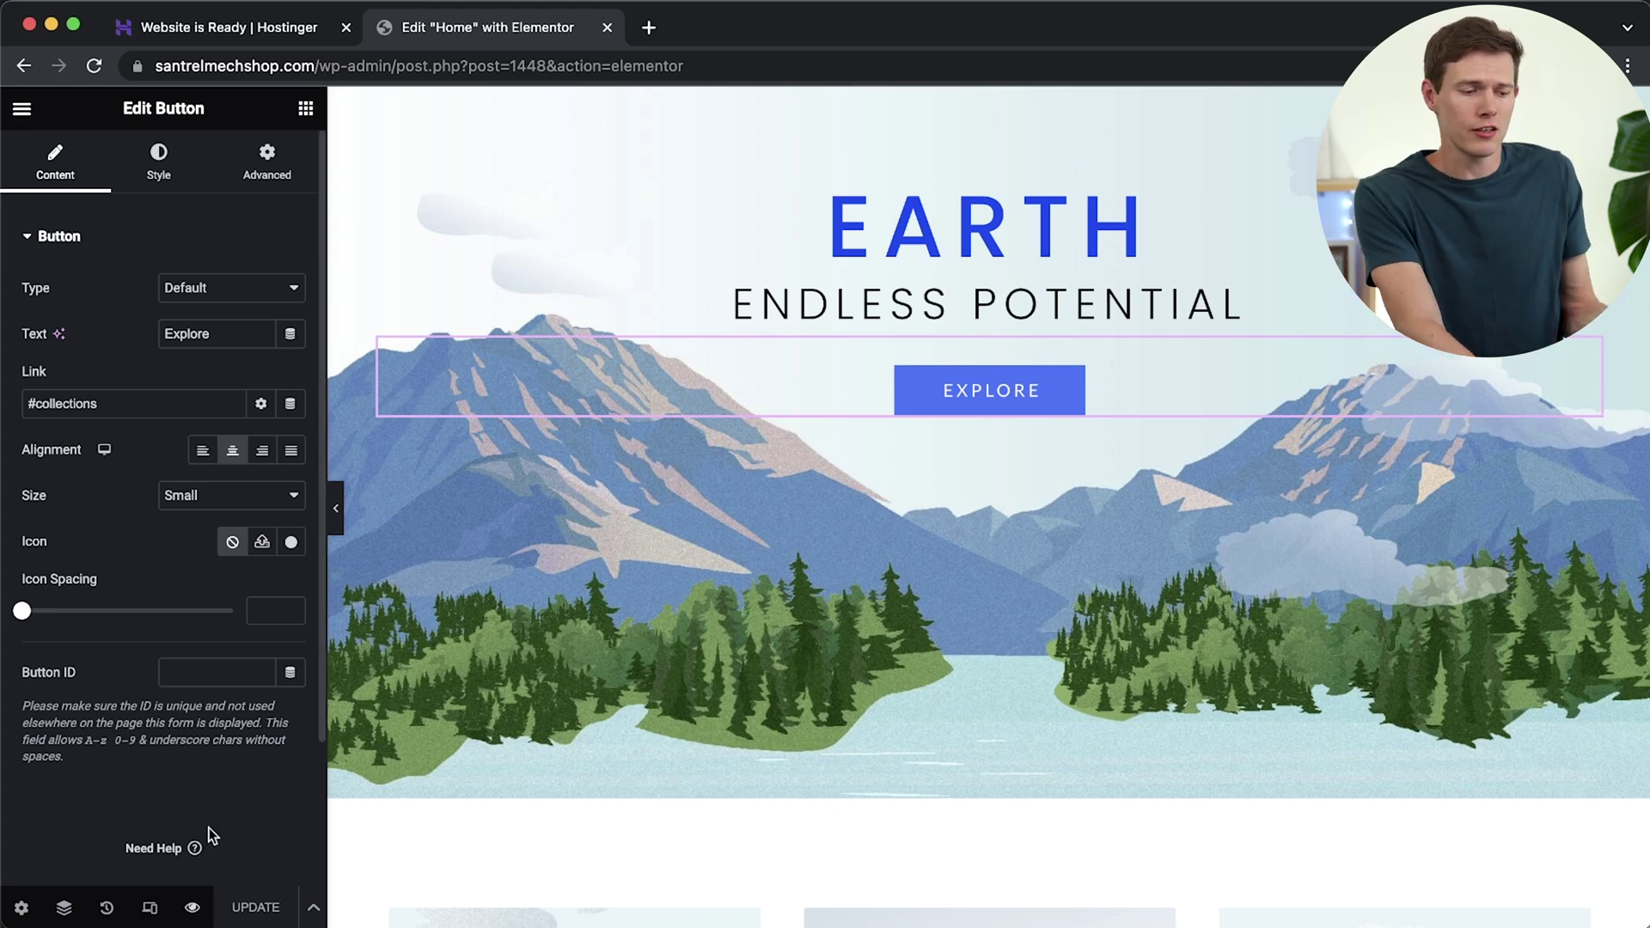
left_click(149, 909)
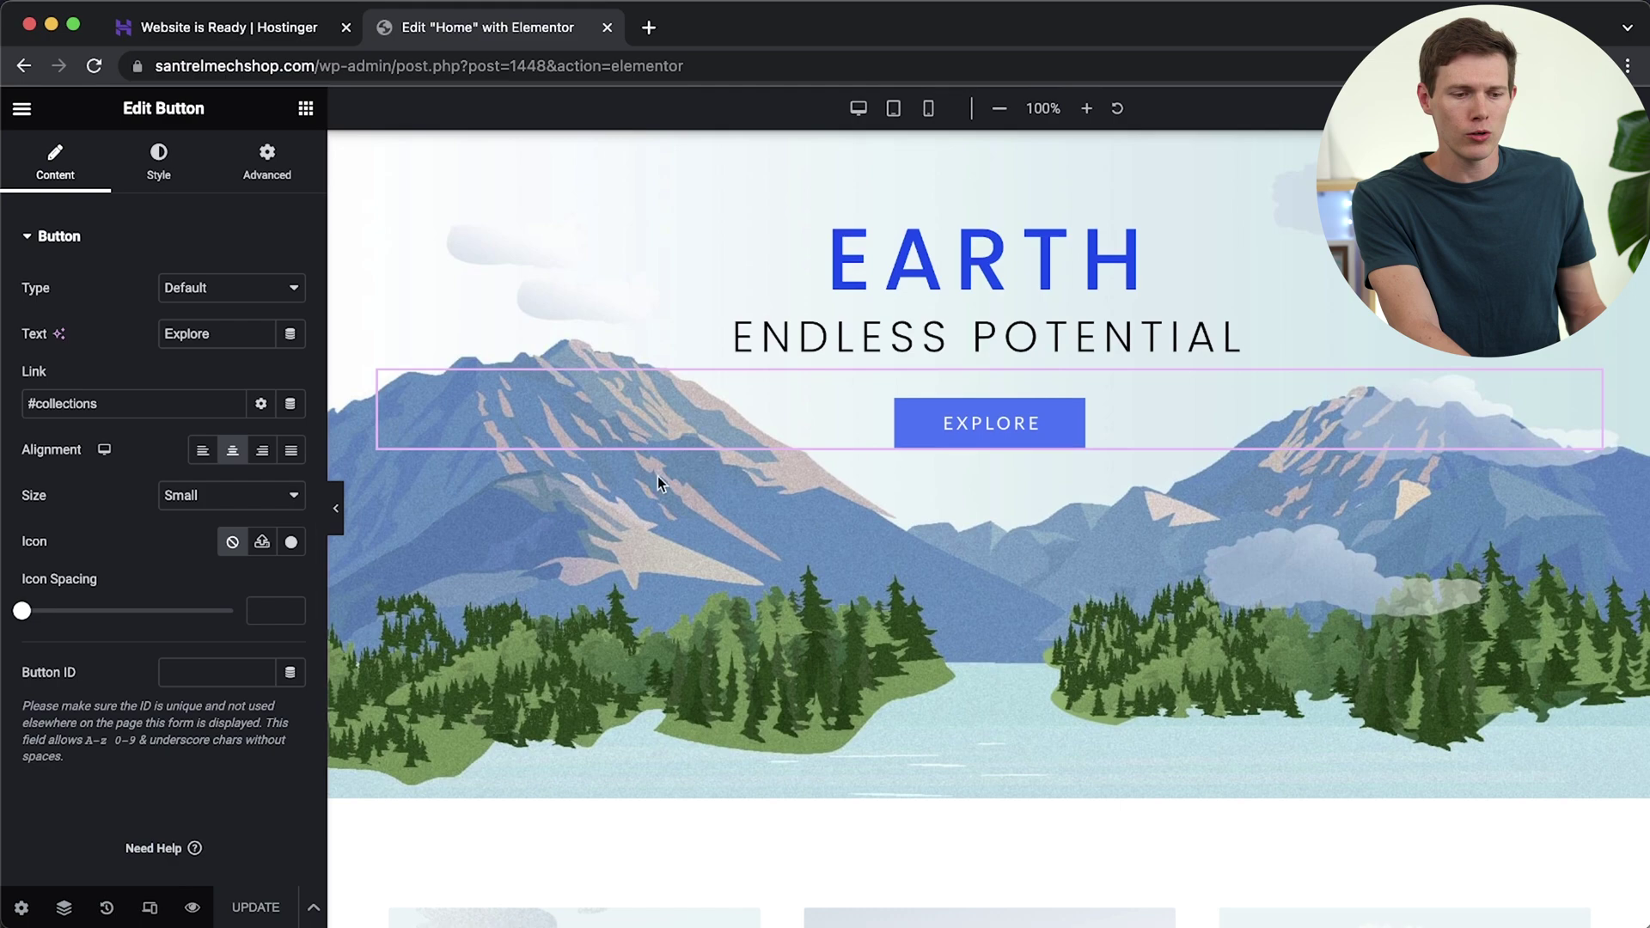
Preview the page at mobile portrait size and find the Web Design card.
left_click(928, 111)
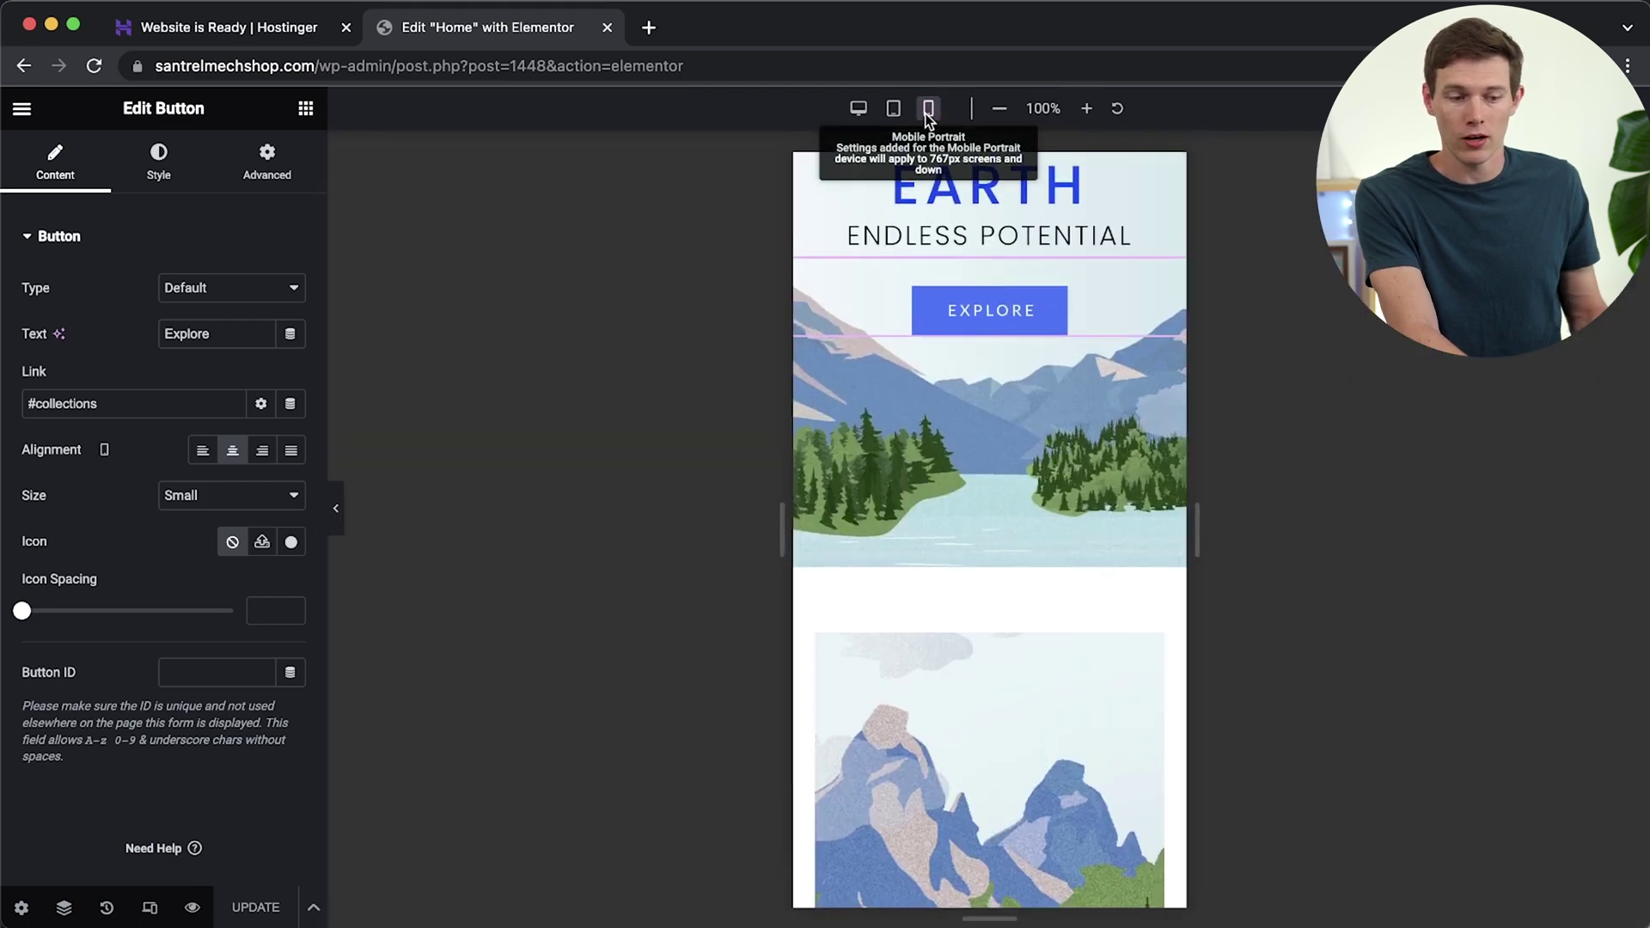
scroll(1001, 618, "down", 10)
scroll(1051, 457, "up", 10)
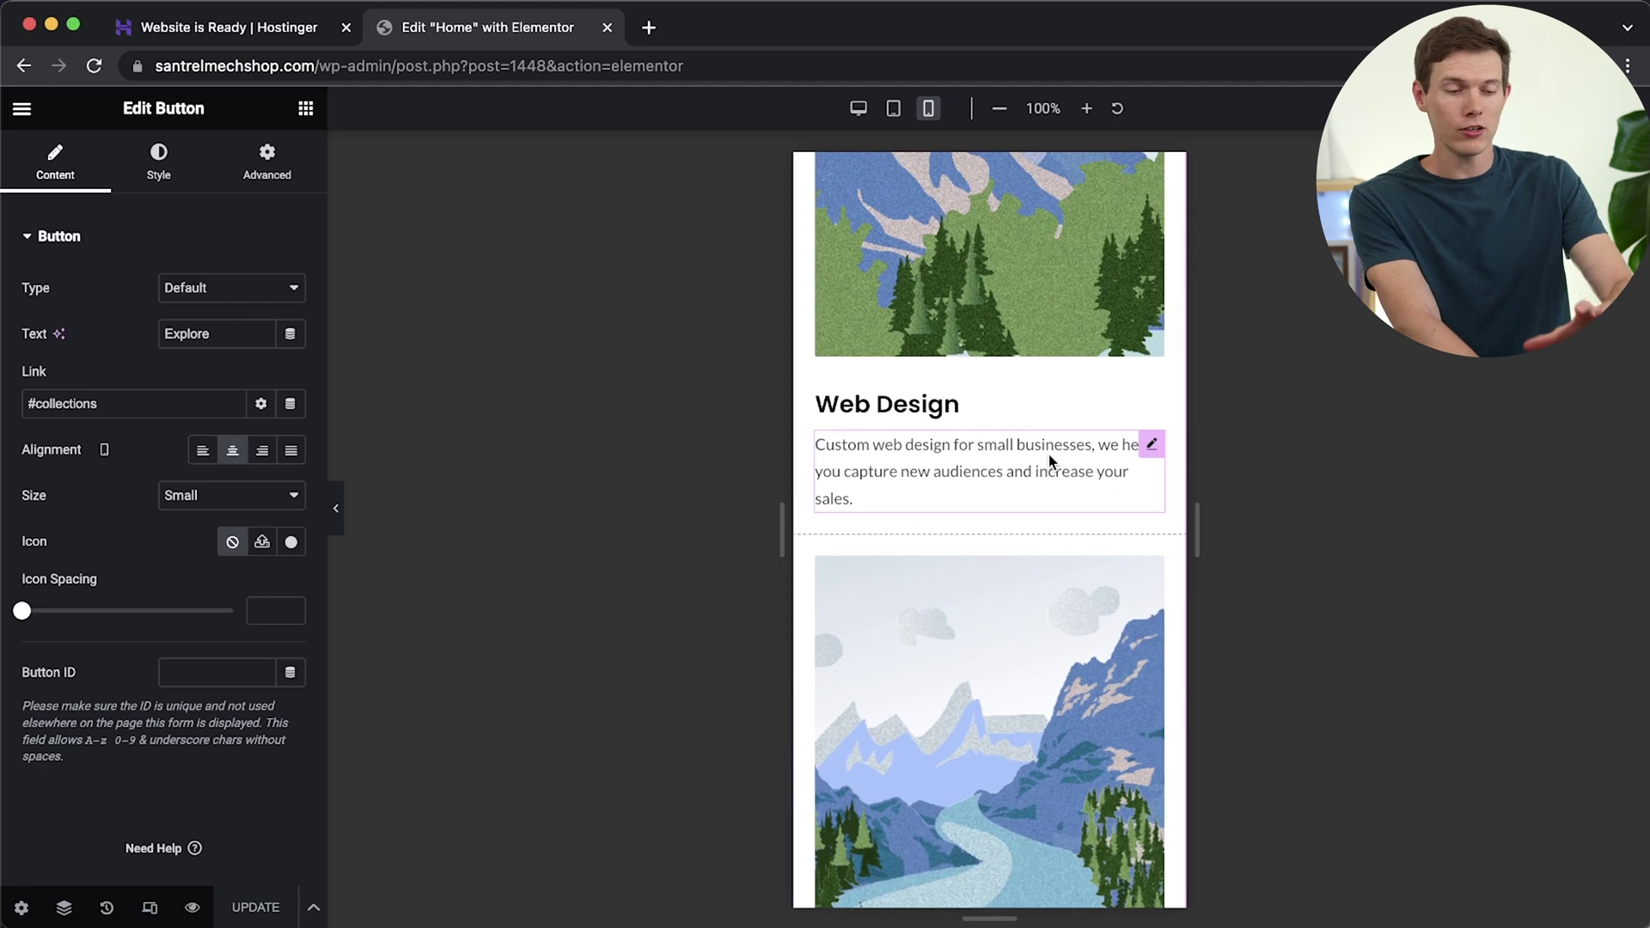
scroll(1048, 453, "up", 10)
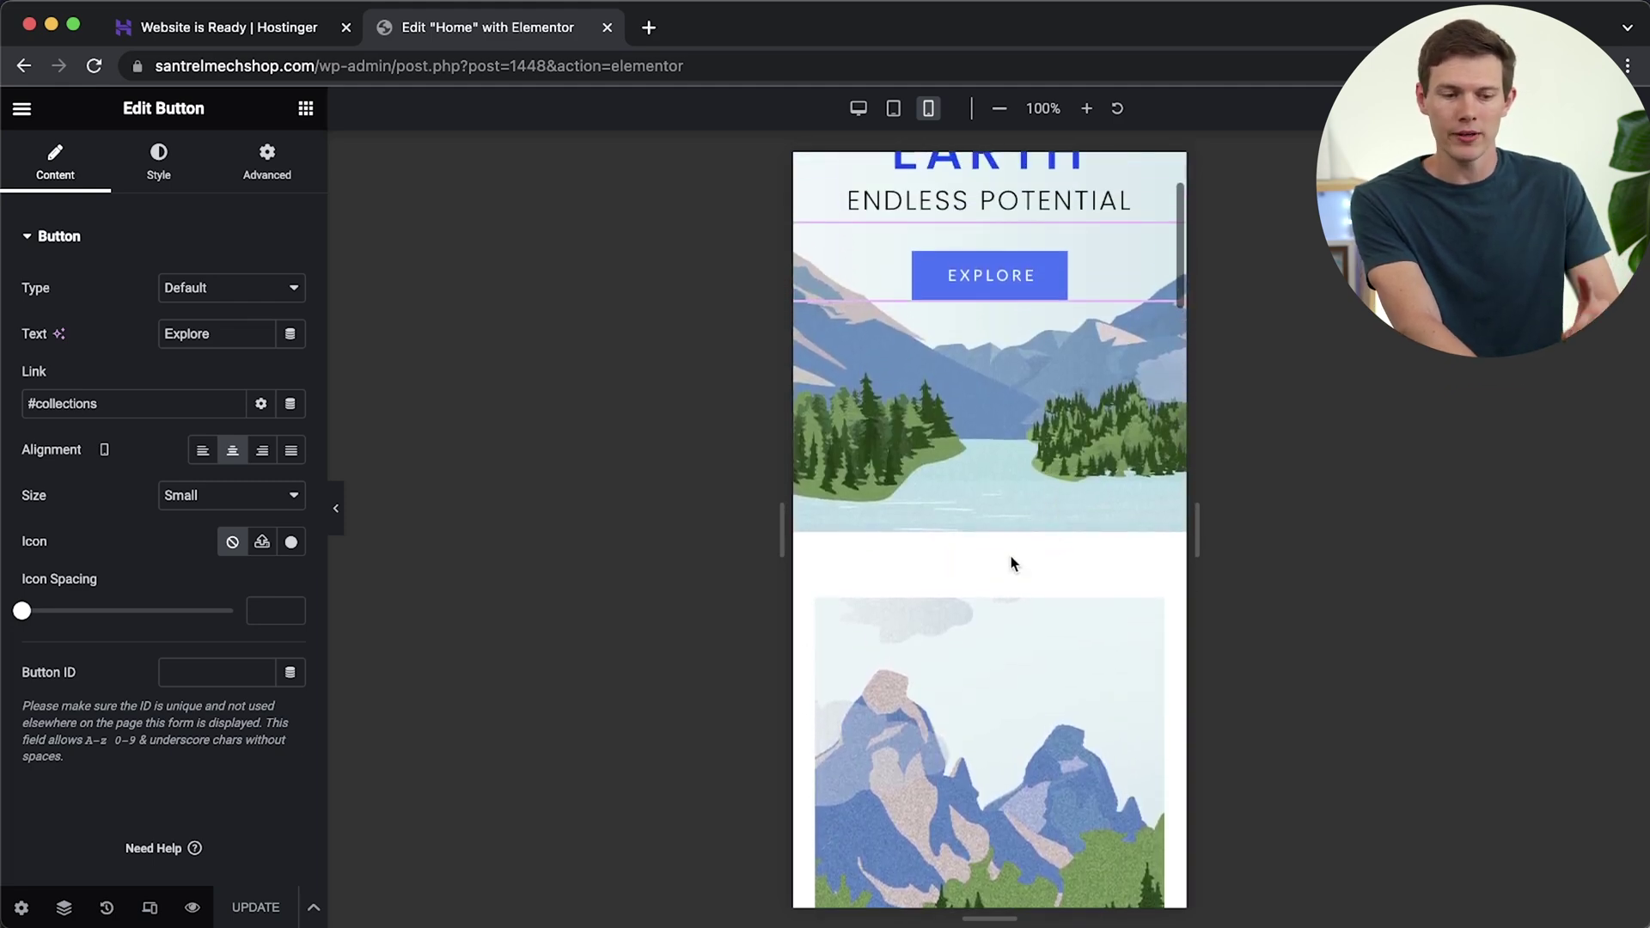
scroll(1008, 591, "up", 3)
scroll(1008, 590, "down", 5)
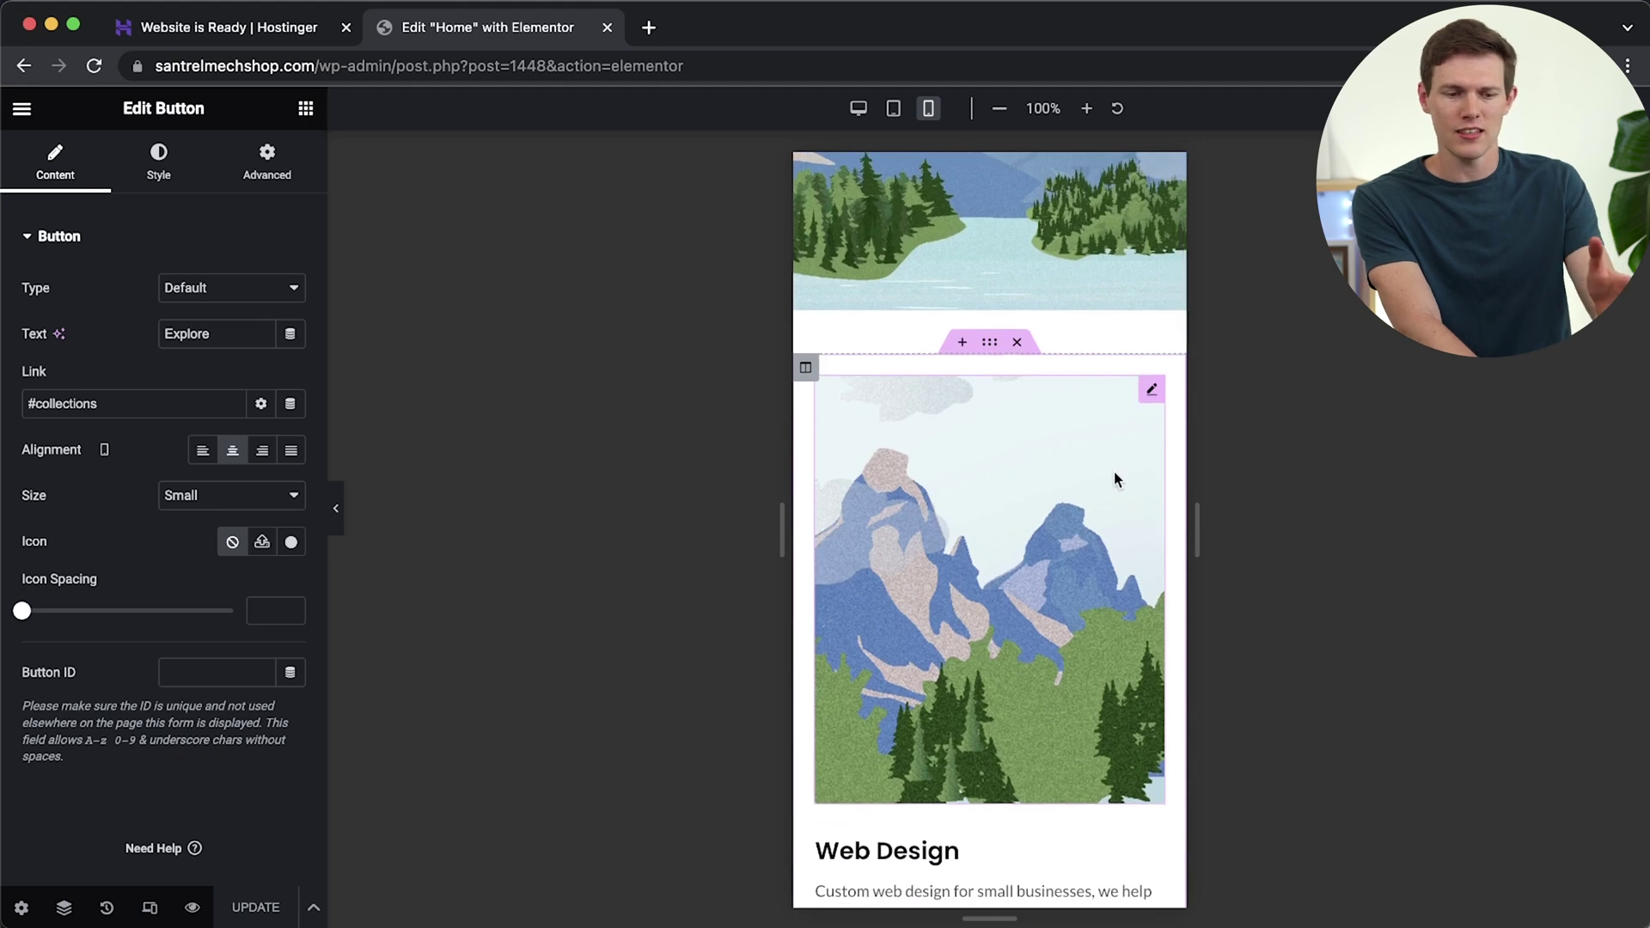
Set the Web Design image to Hide On Mobile Portrait and save the page.
left_click(1152, 390)
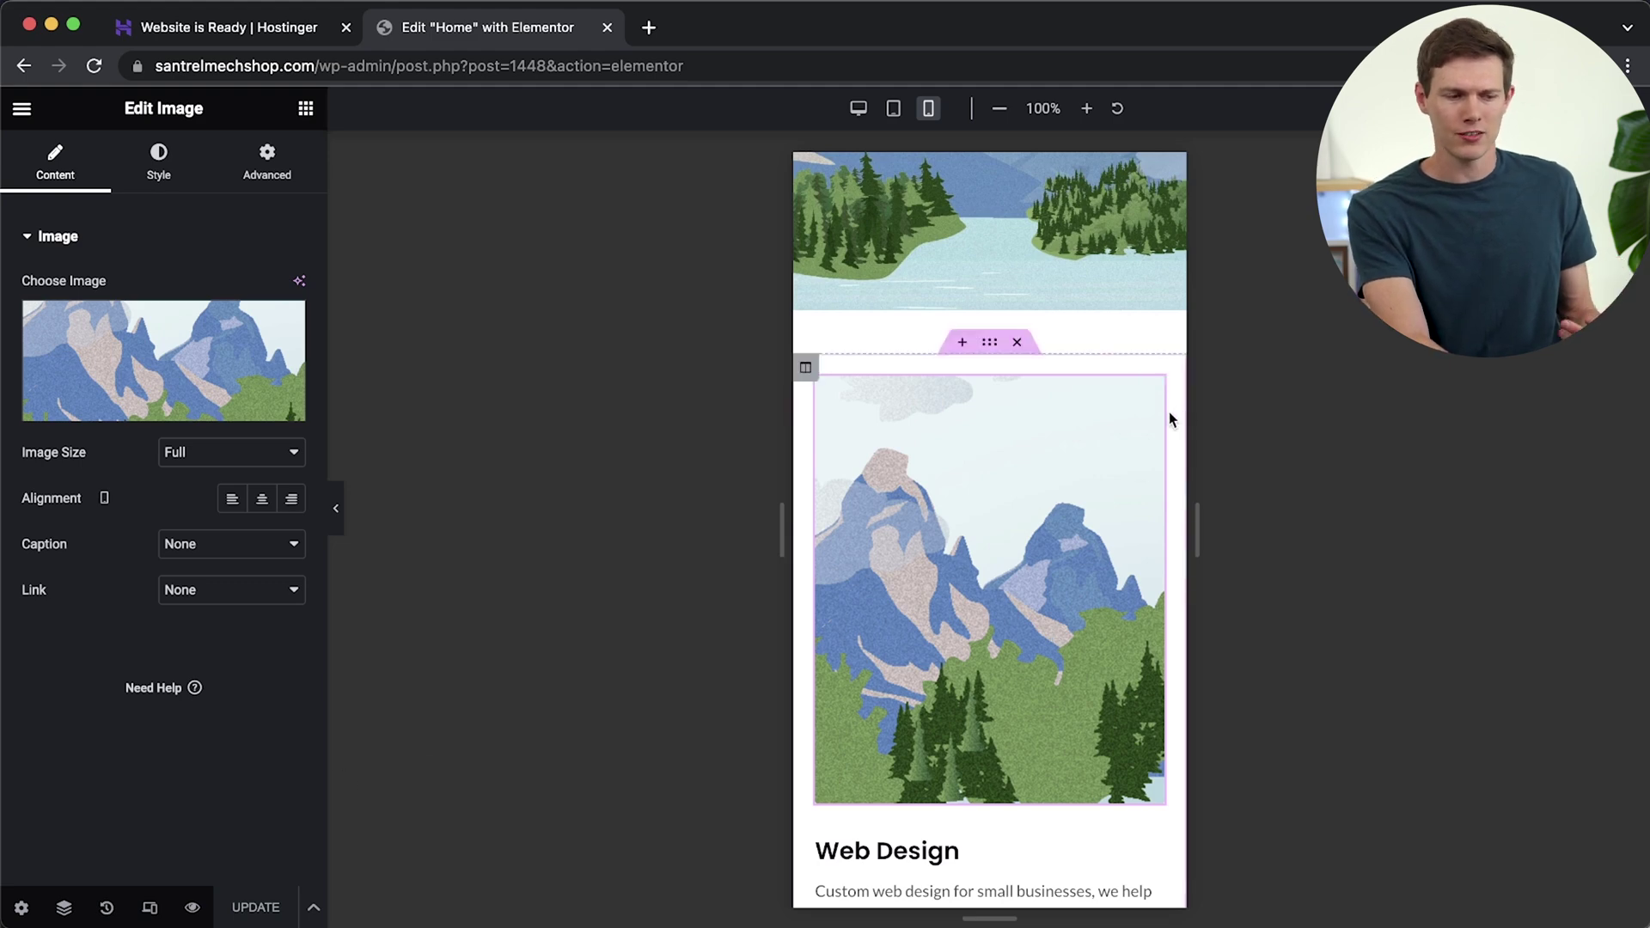
left_click(299, 185)
scroll(129, 559, "down", 5)
left_click(29, 625)
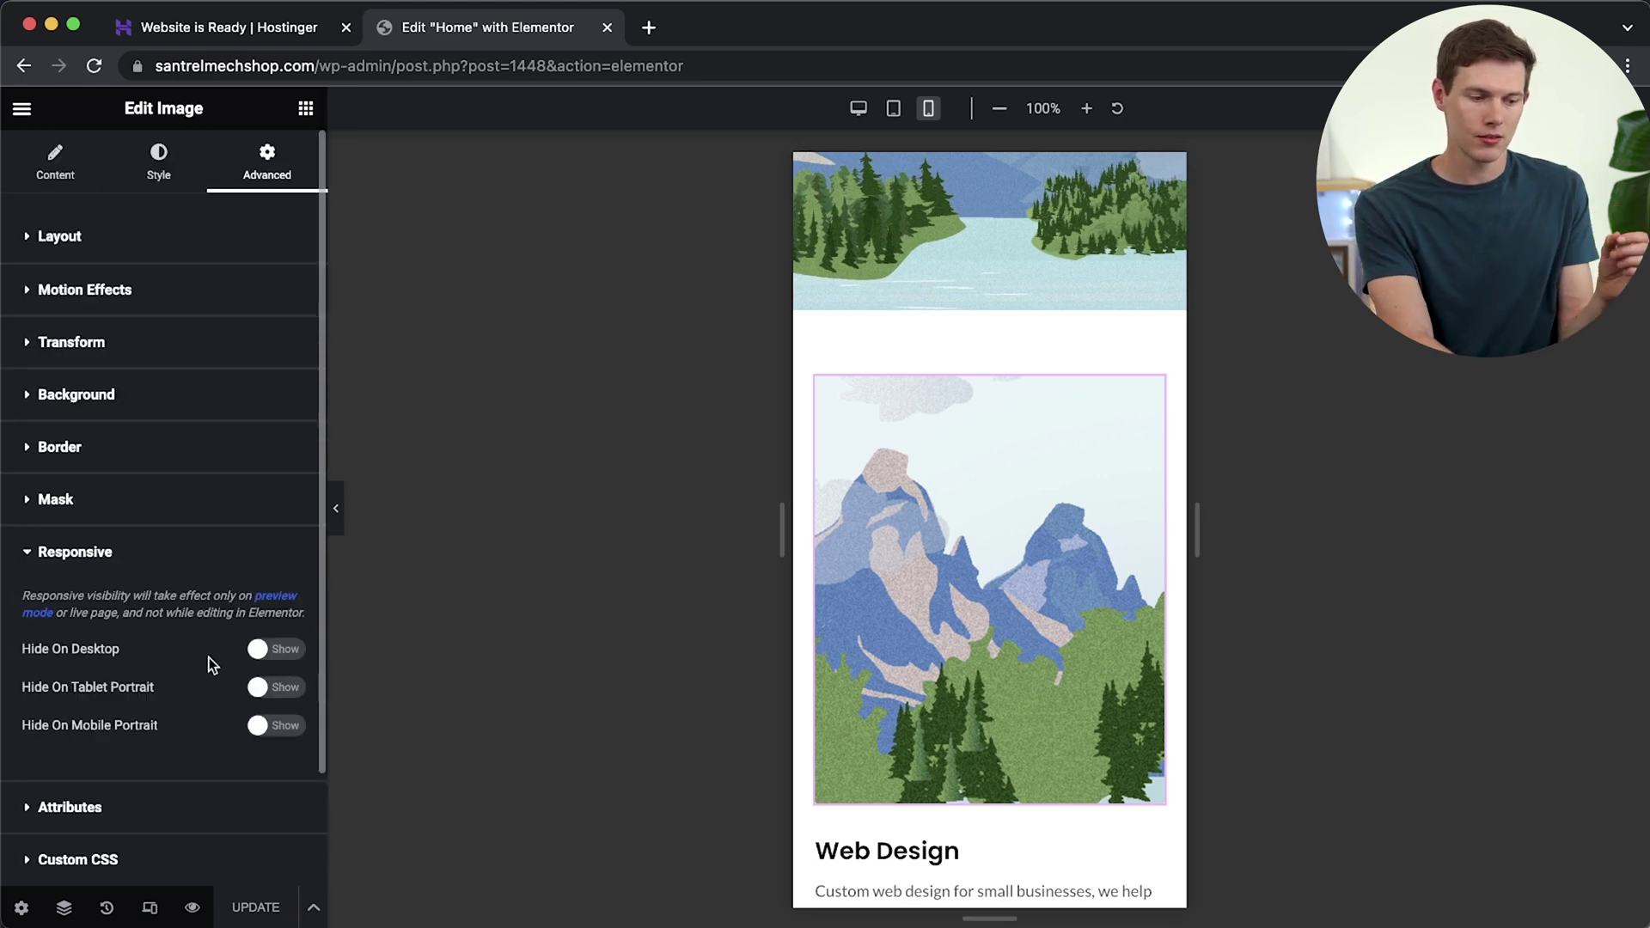
left_click(276, 726)
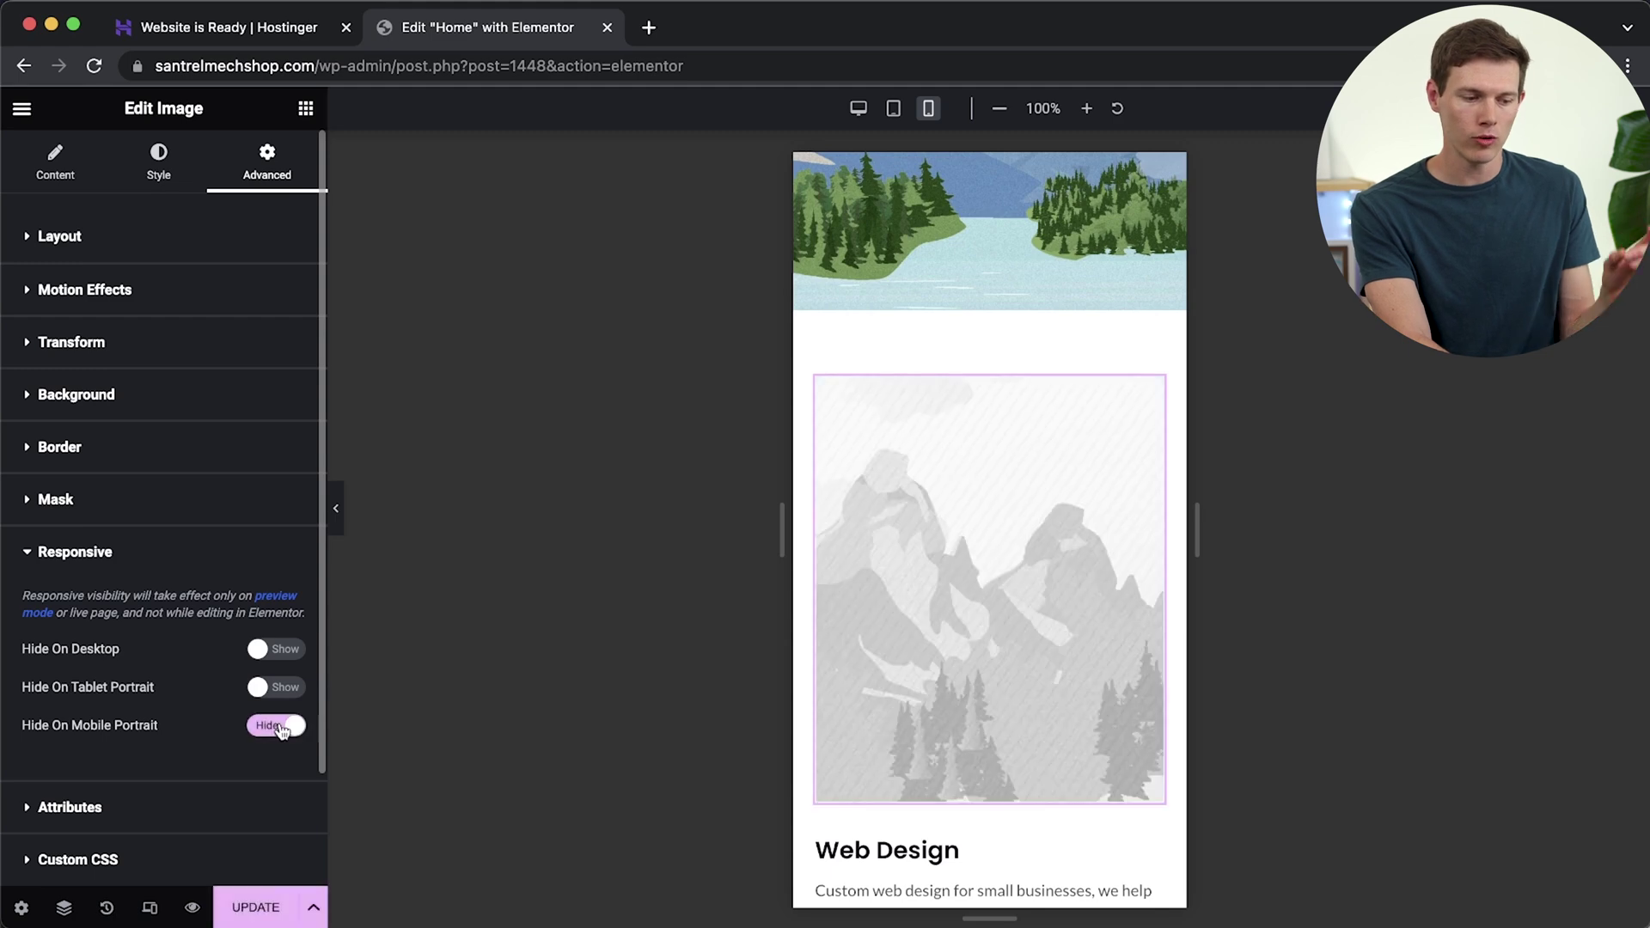
left_click(258, 910)
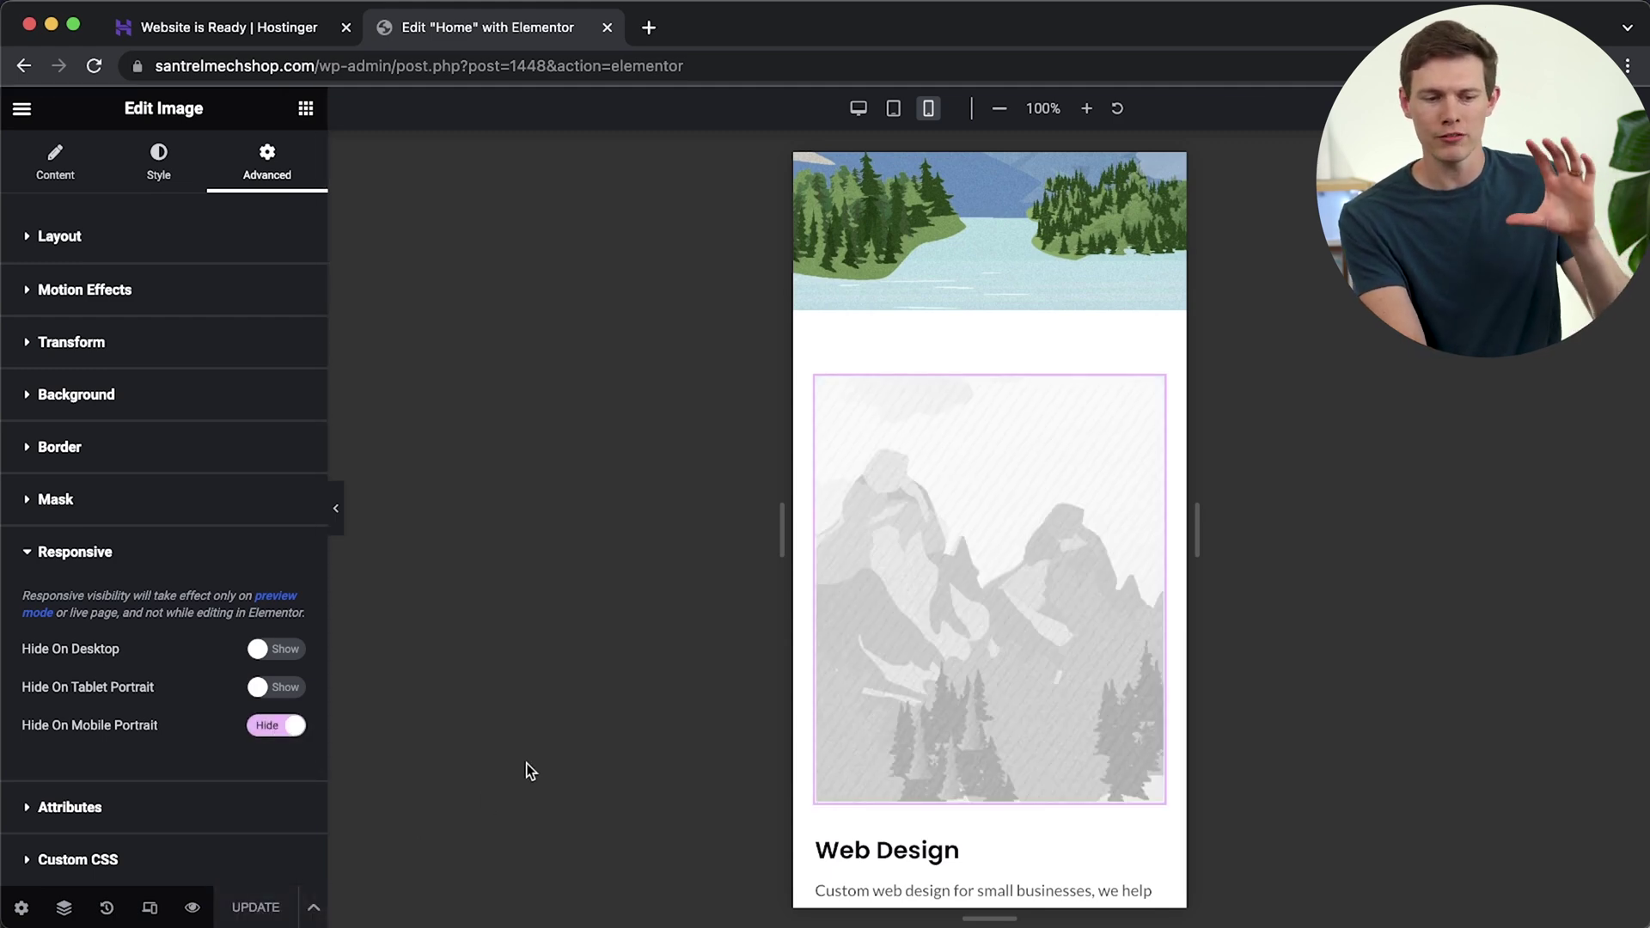
left_click(1311, 704)
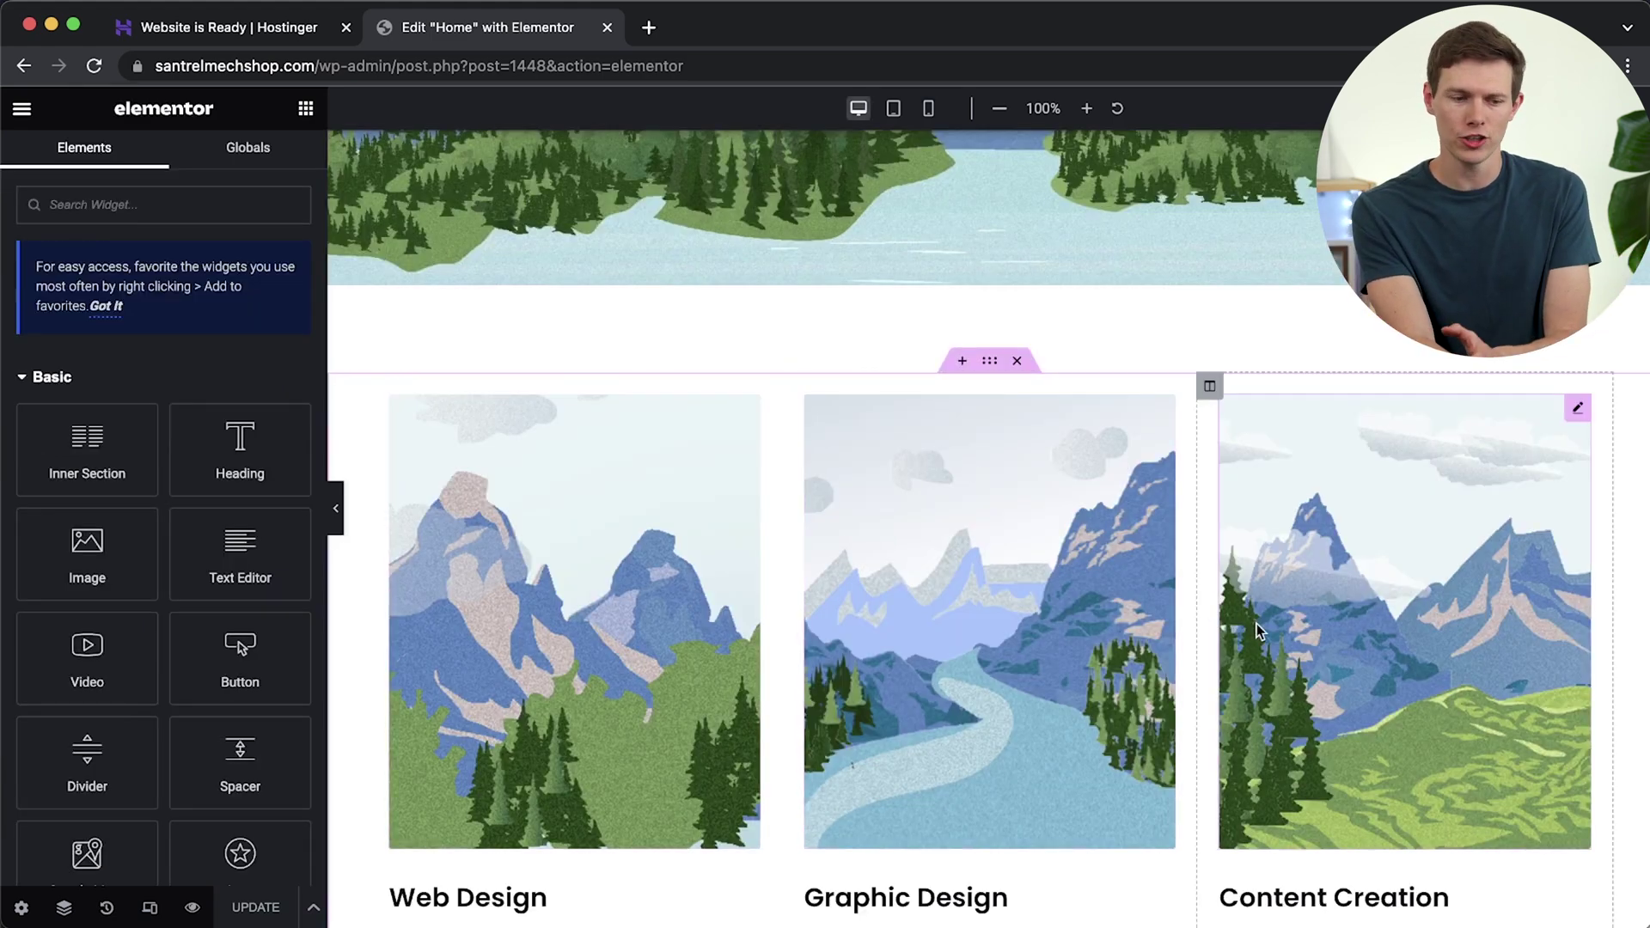
Insert a new five-column section above the image cards and resize its columns.
left_click(962, 360)
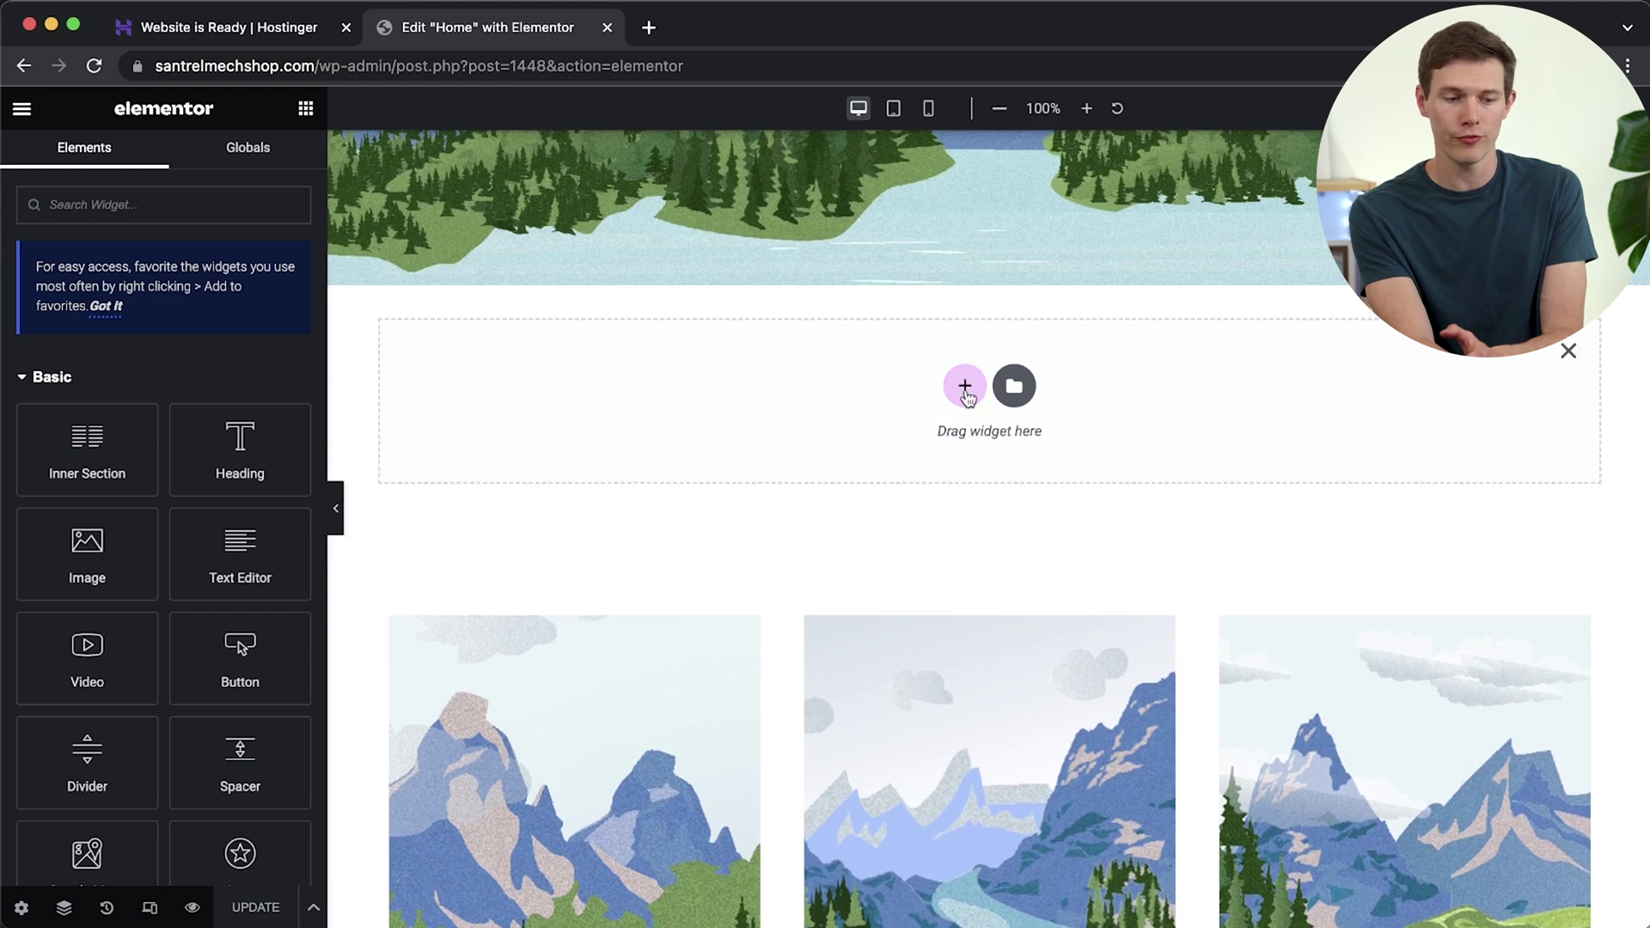
left_click(964, 386)
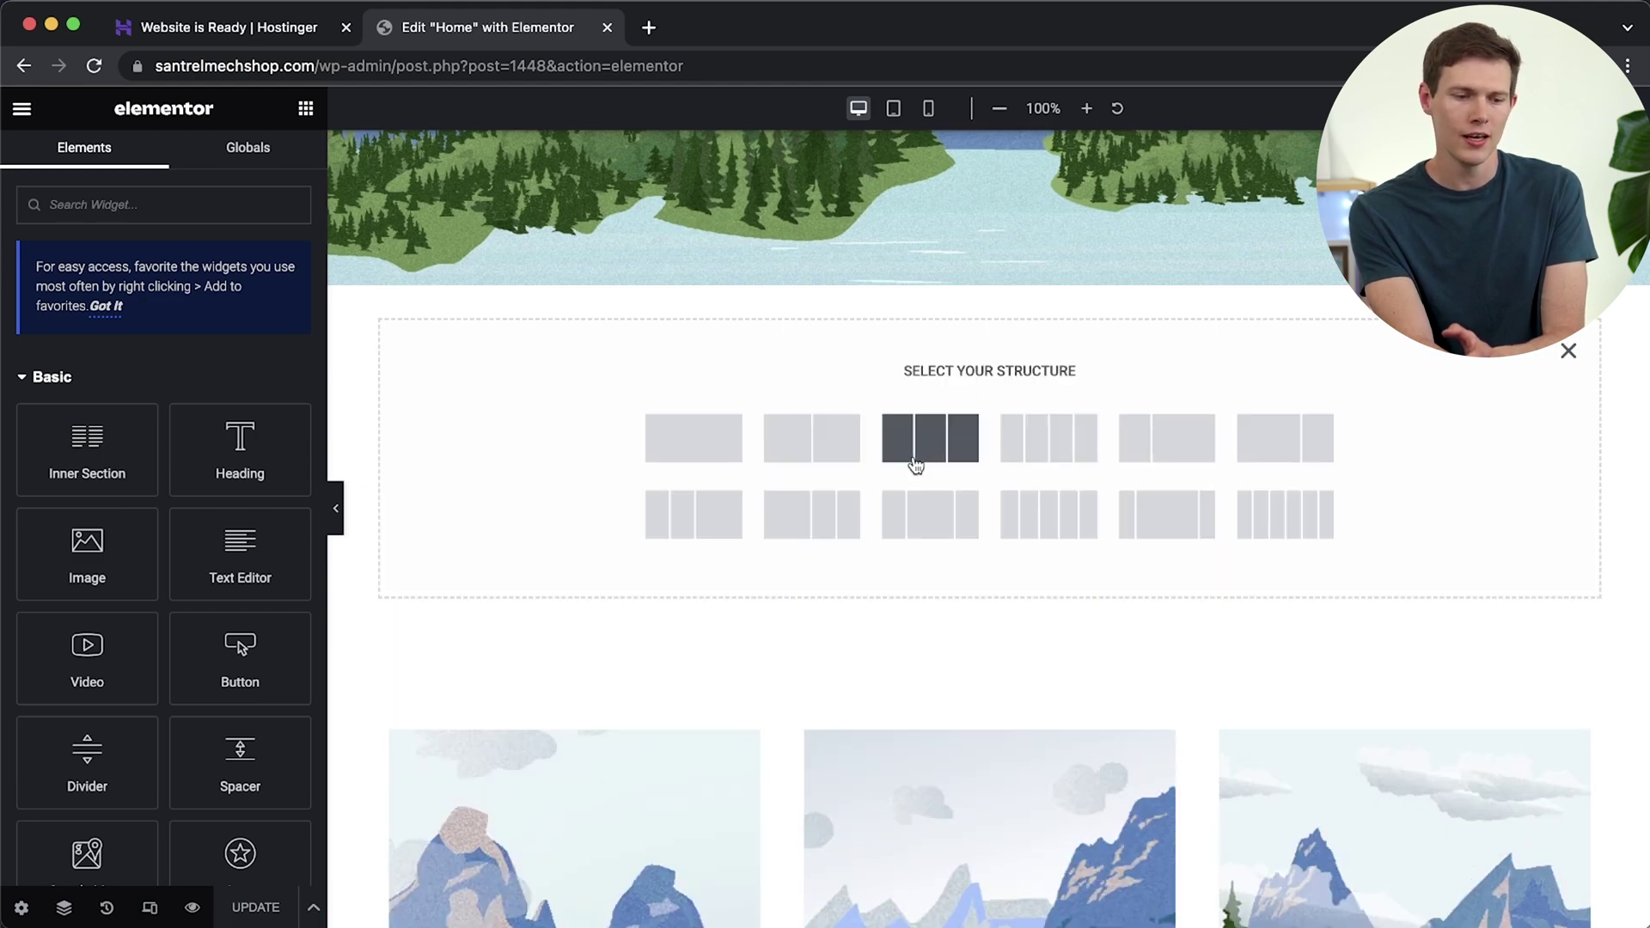
left_click(1040, 514)
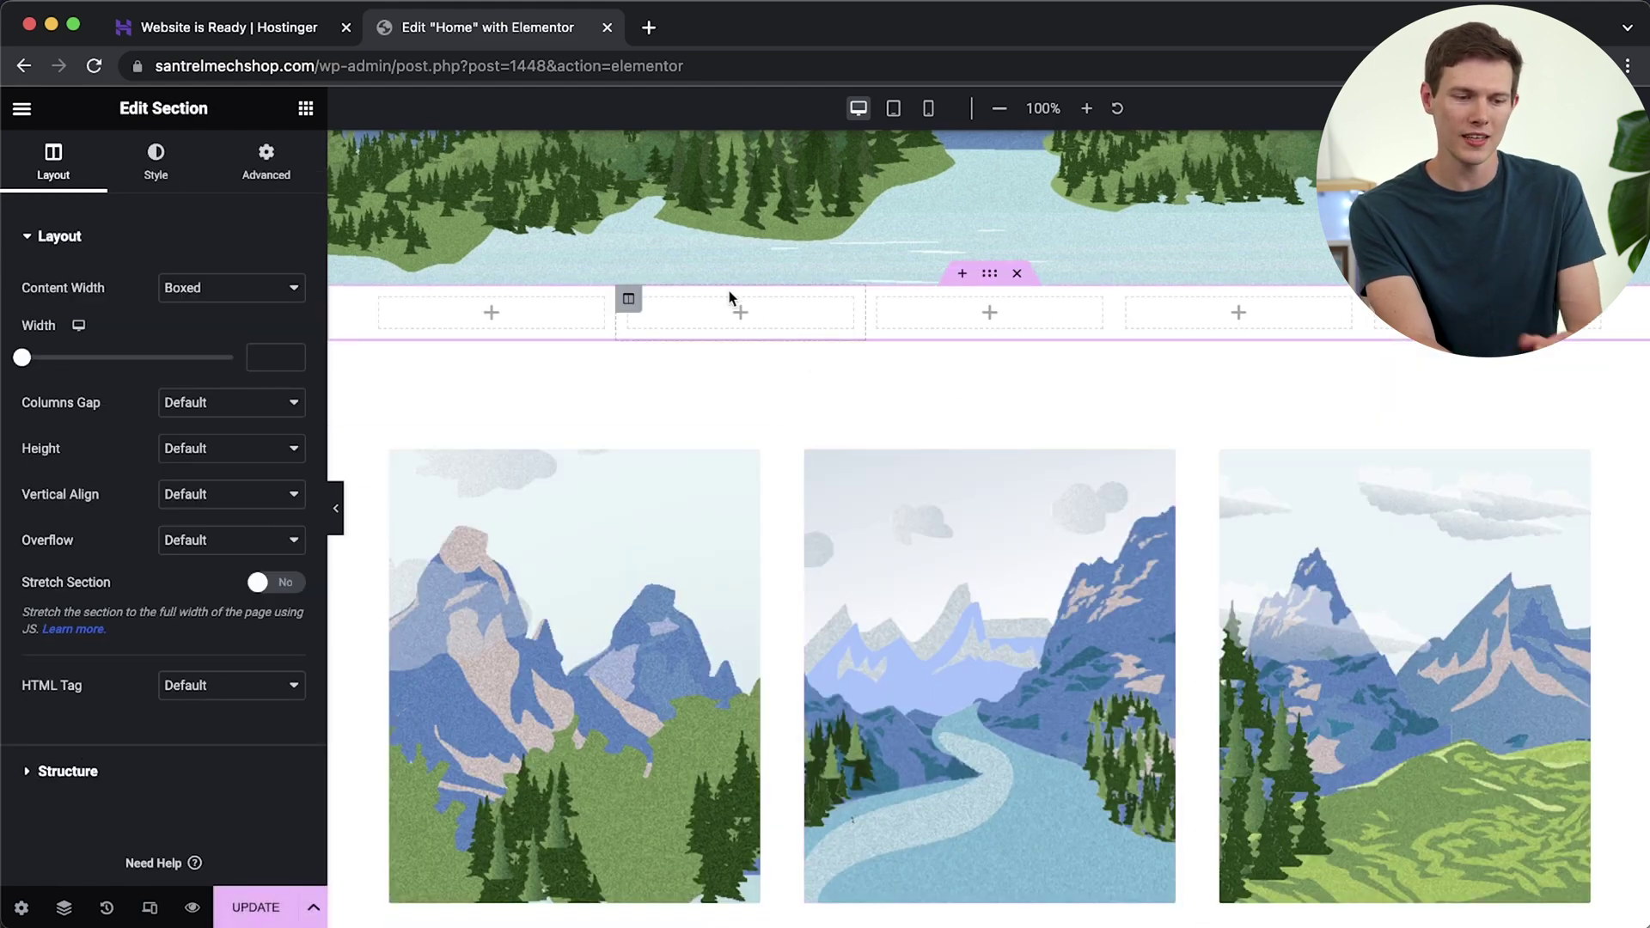
left_click_drag(615, 320, 556, 339)
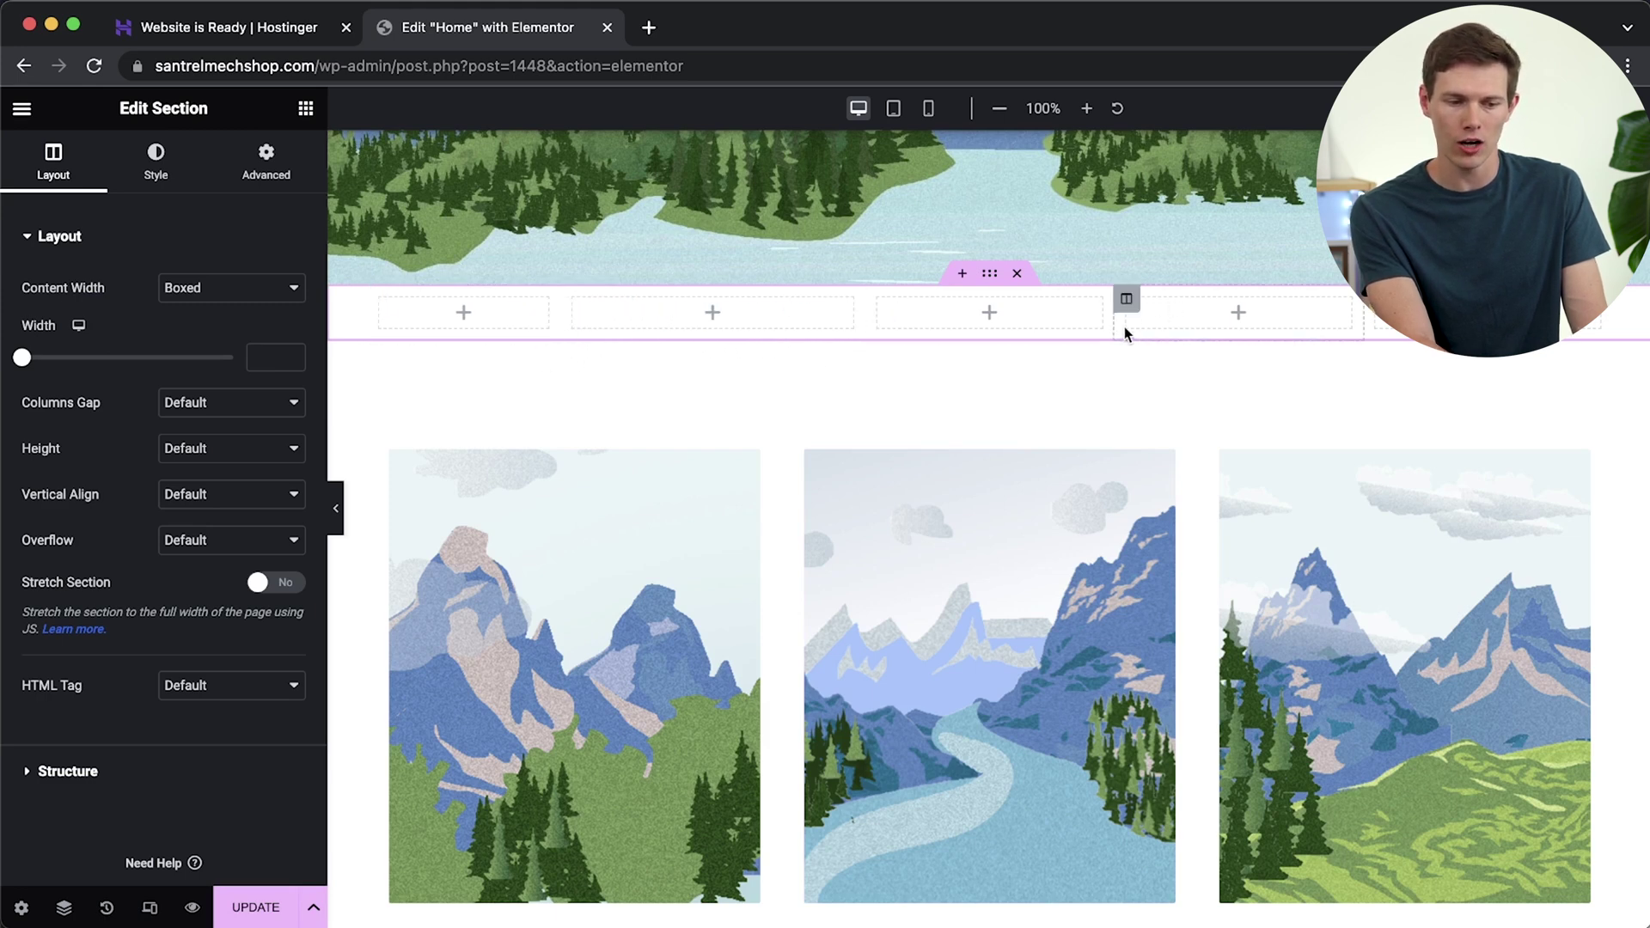
Drop a Heading and an Image widget into the new section's first column.
left_click(307, 112)
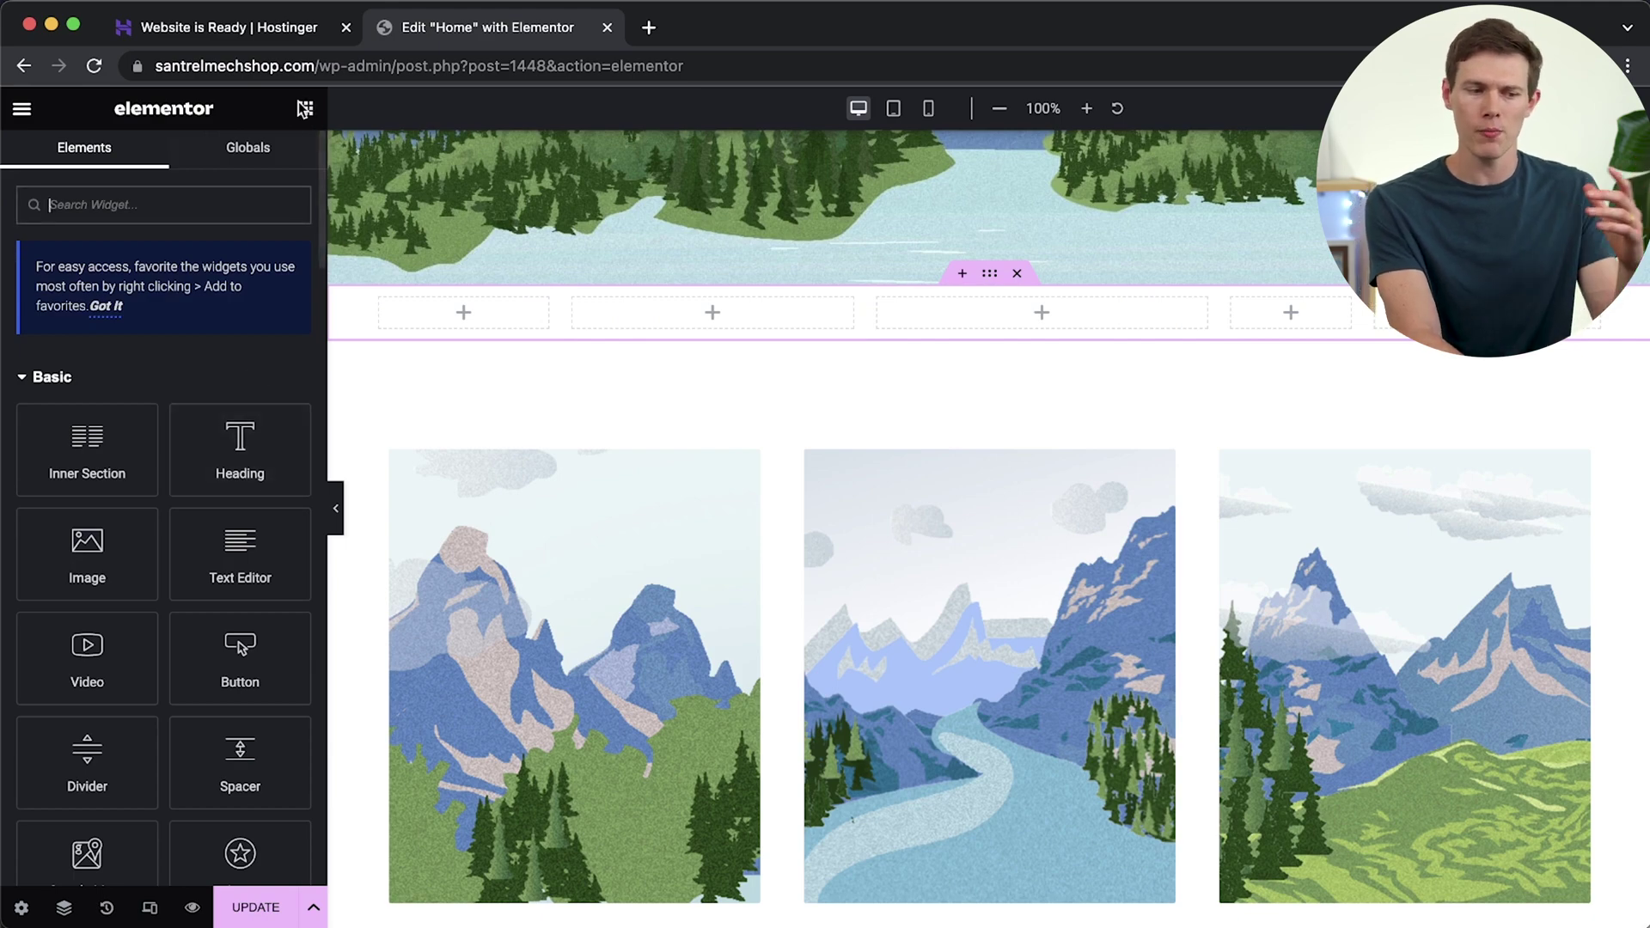
left_click_drag(198, 474, 447, 339)
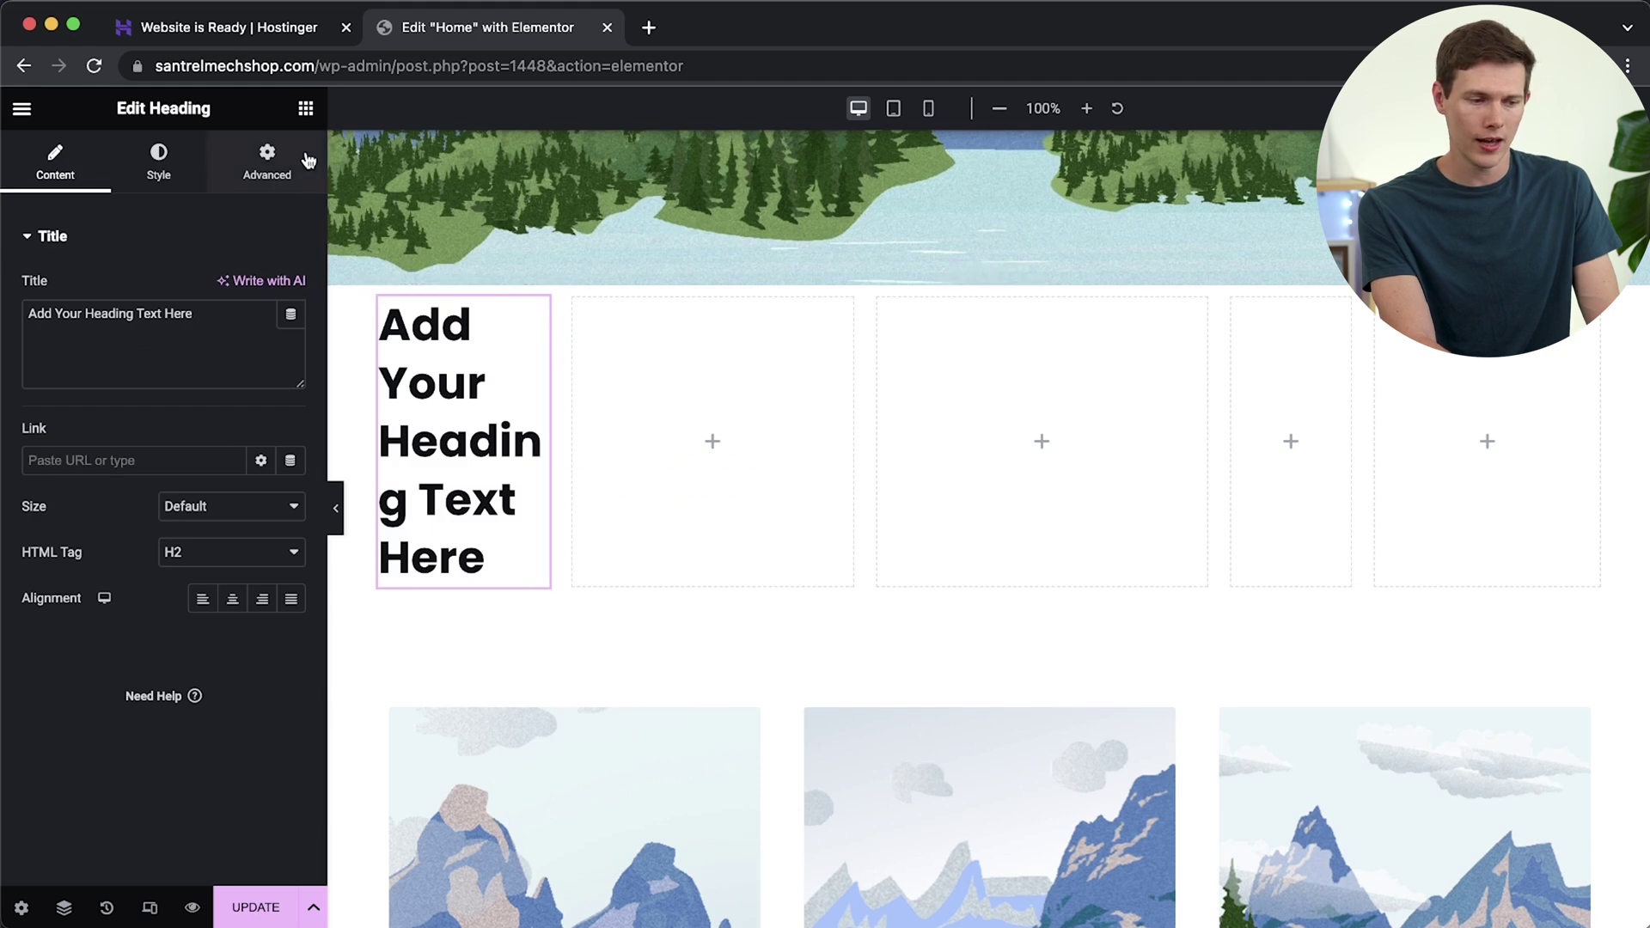
left_click(306, 108)
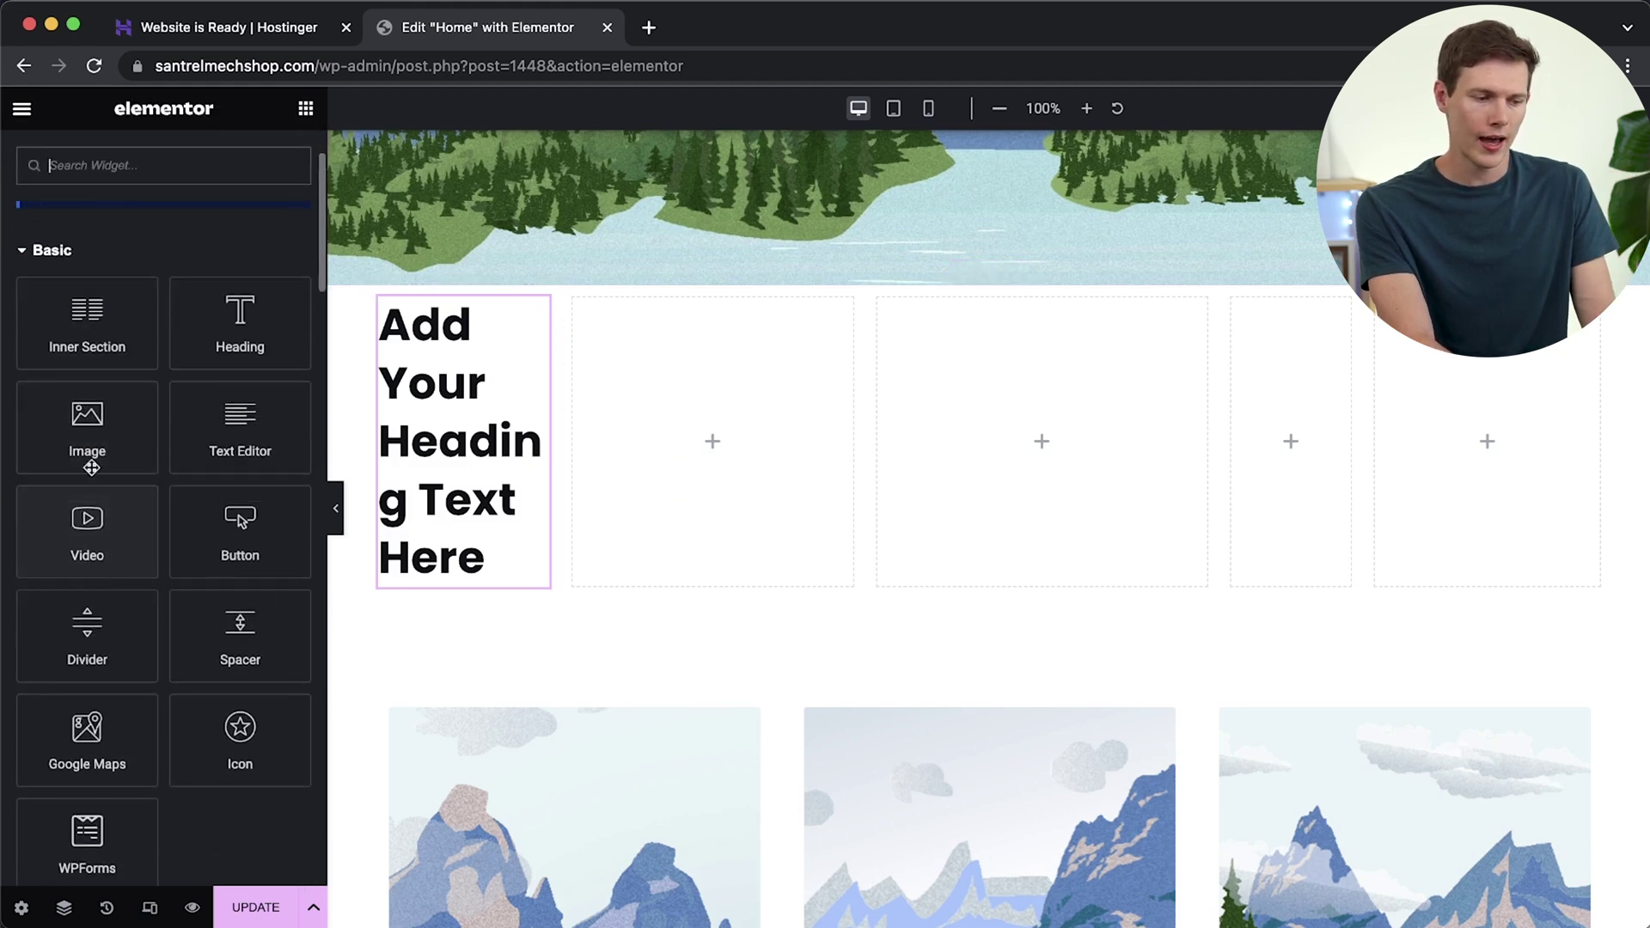
left_click_drag(112, 571, 432, 590)
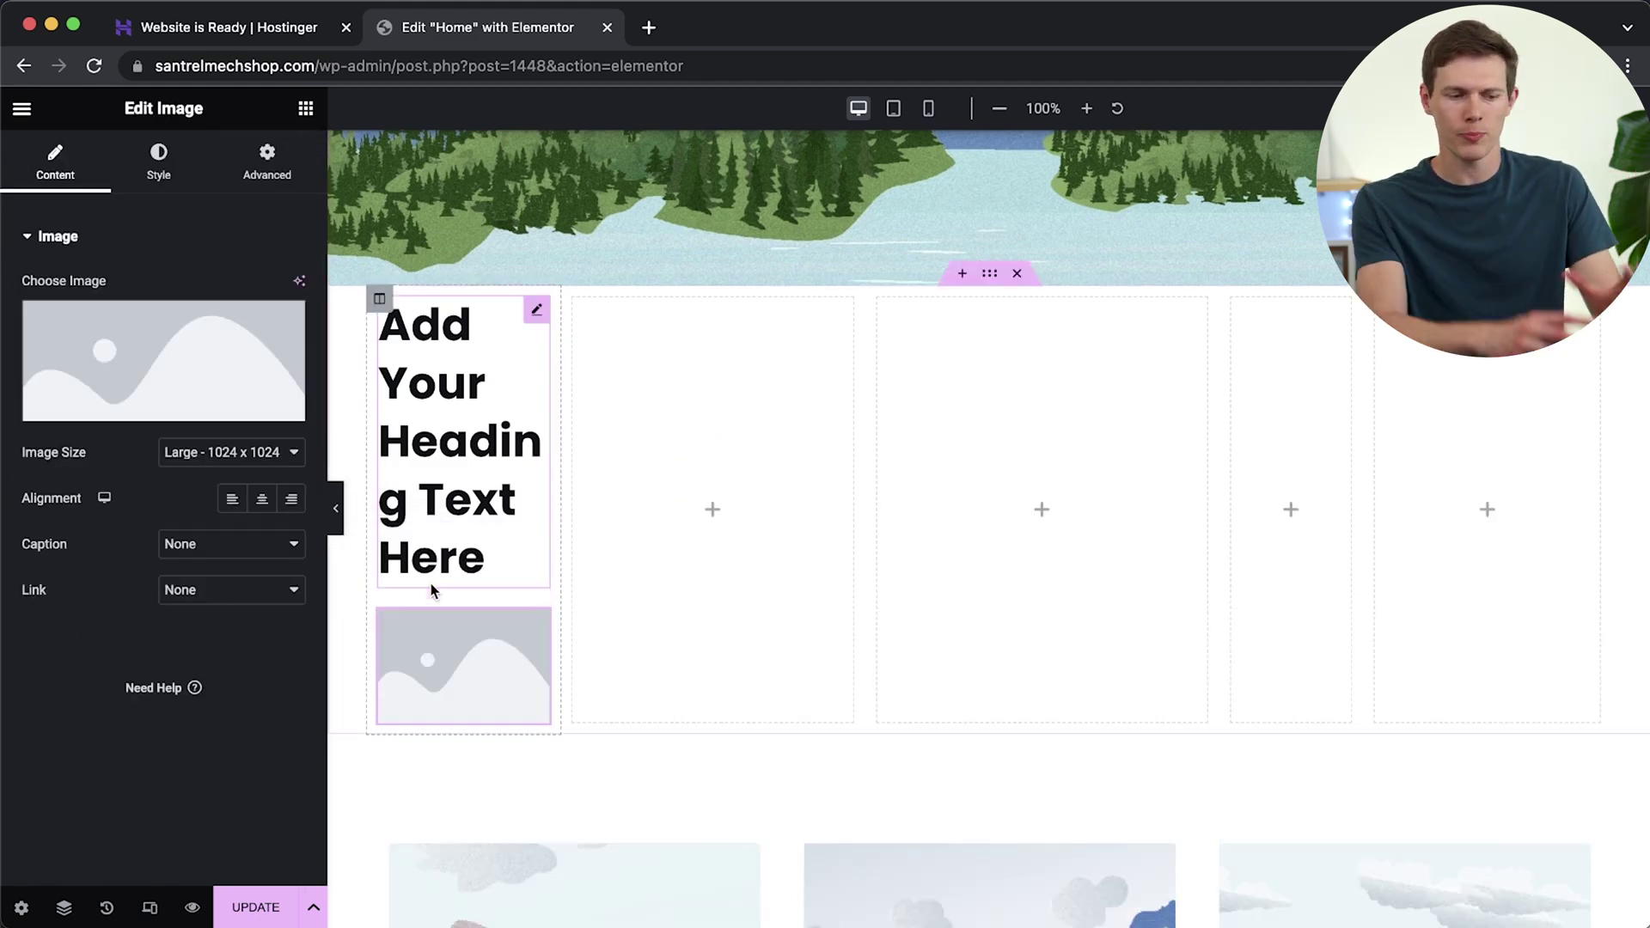
Duplicate the first column so its heading and image also fill the second column.
left_click(379, 300)
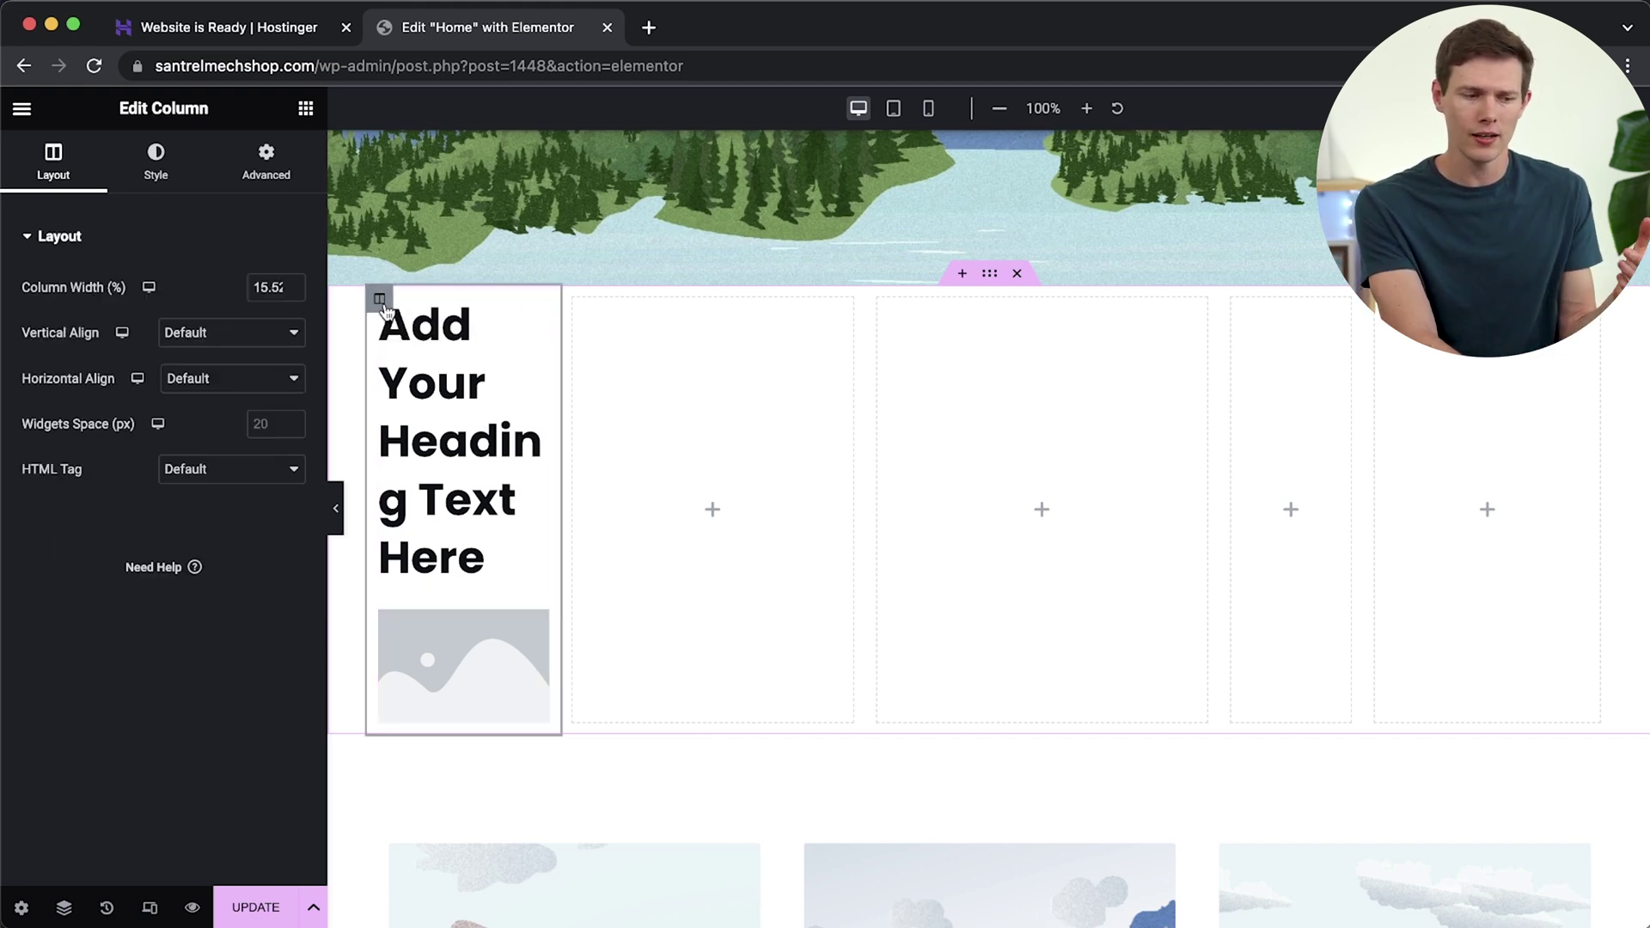
right_click(384, 309)
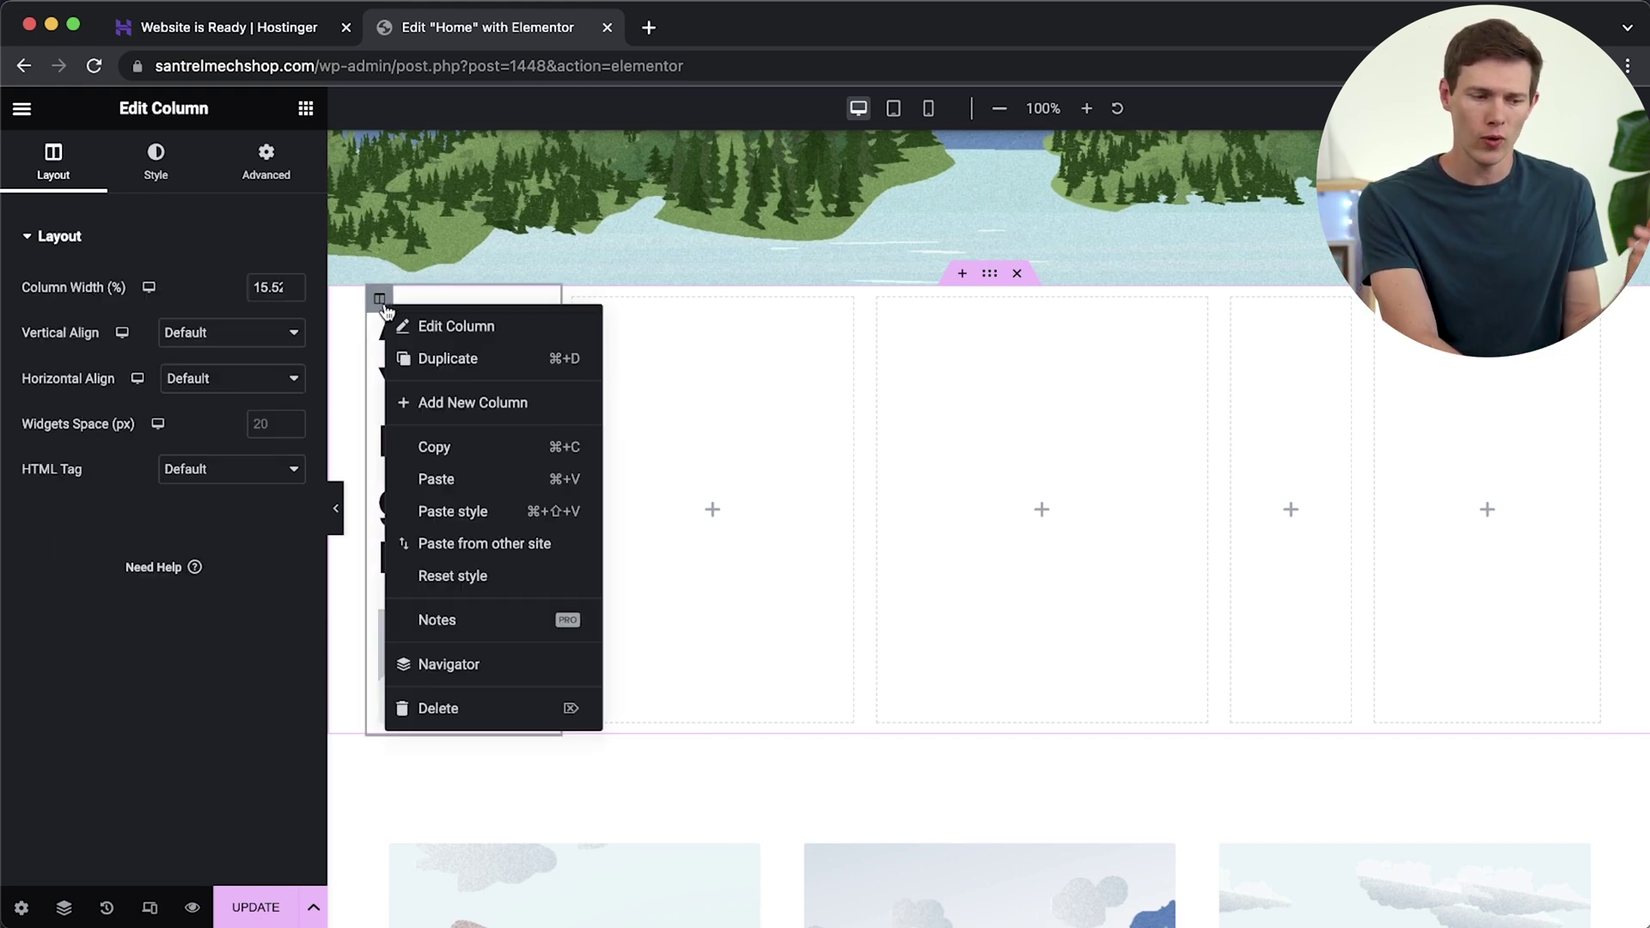
left_click(434, 359)
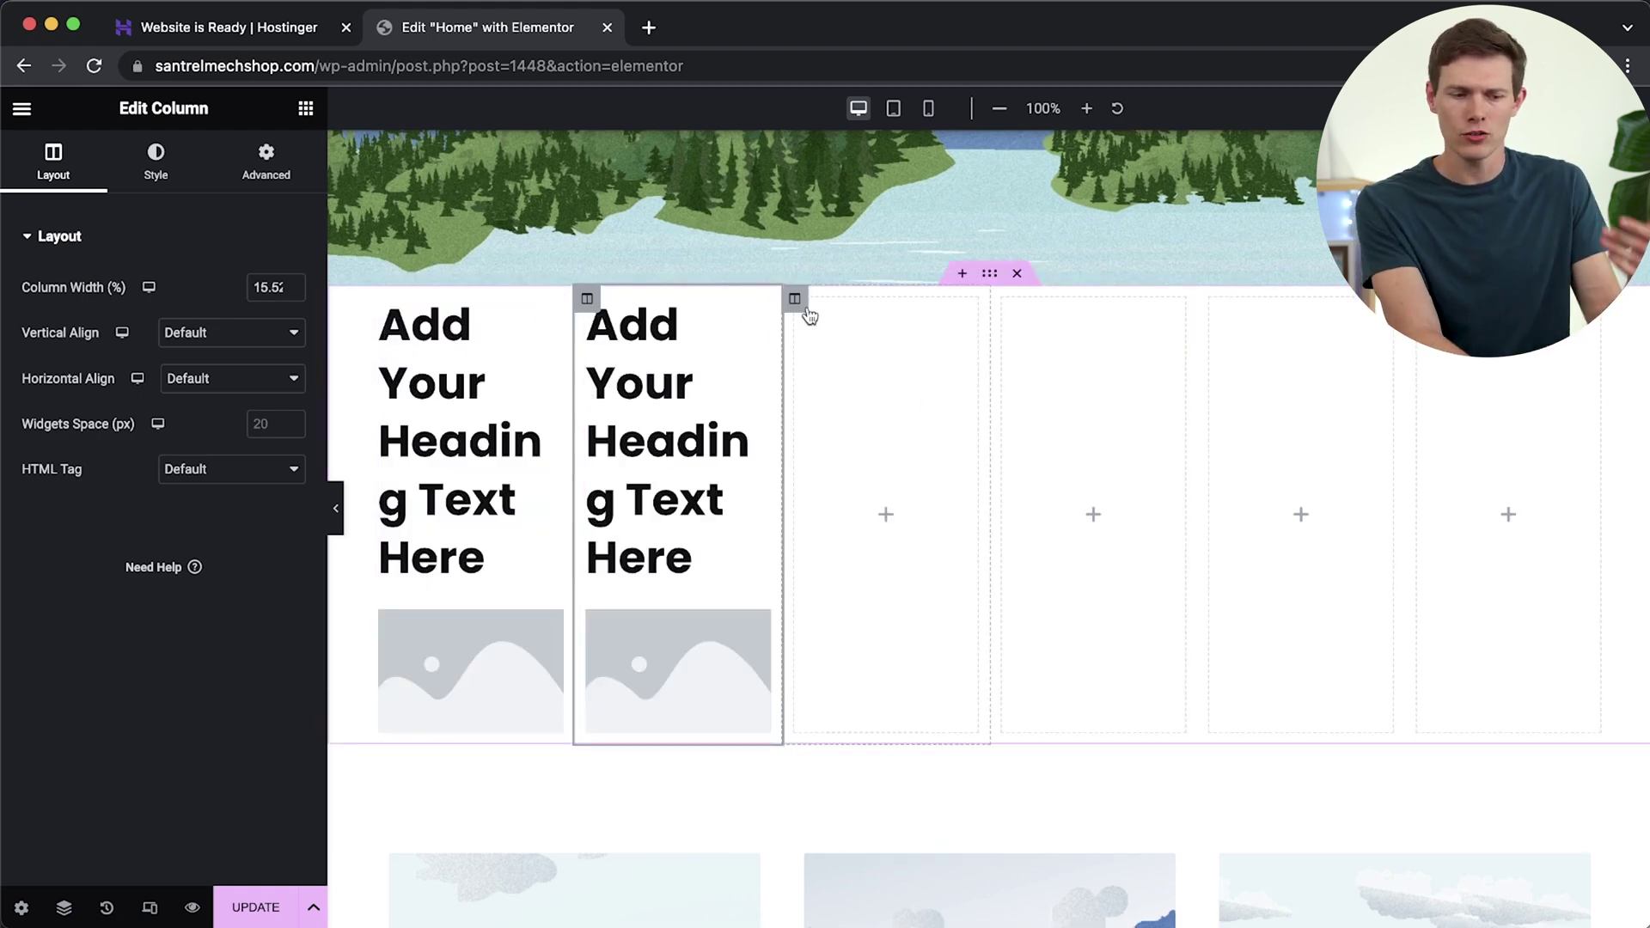
Delete two of the empty columns from the new section.
left_click(796, 306)
right_click(798, 307)
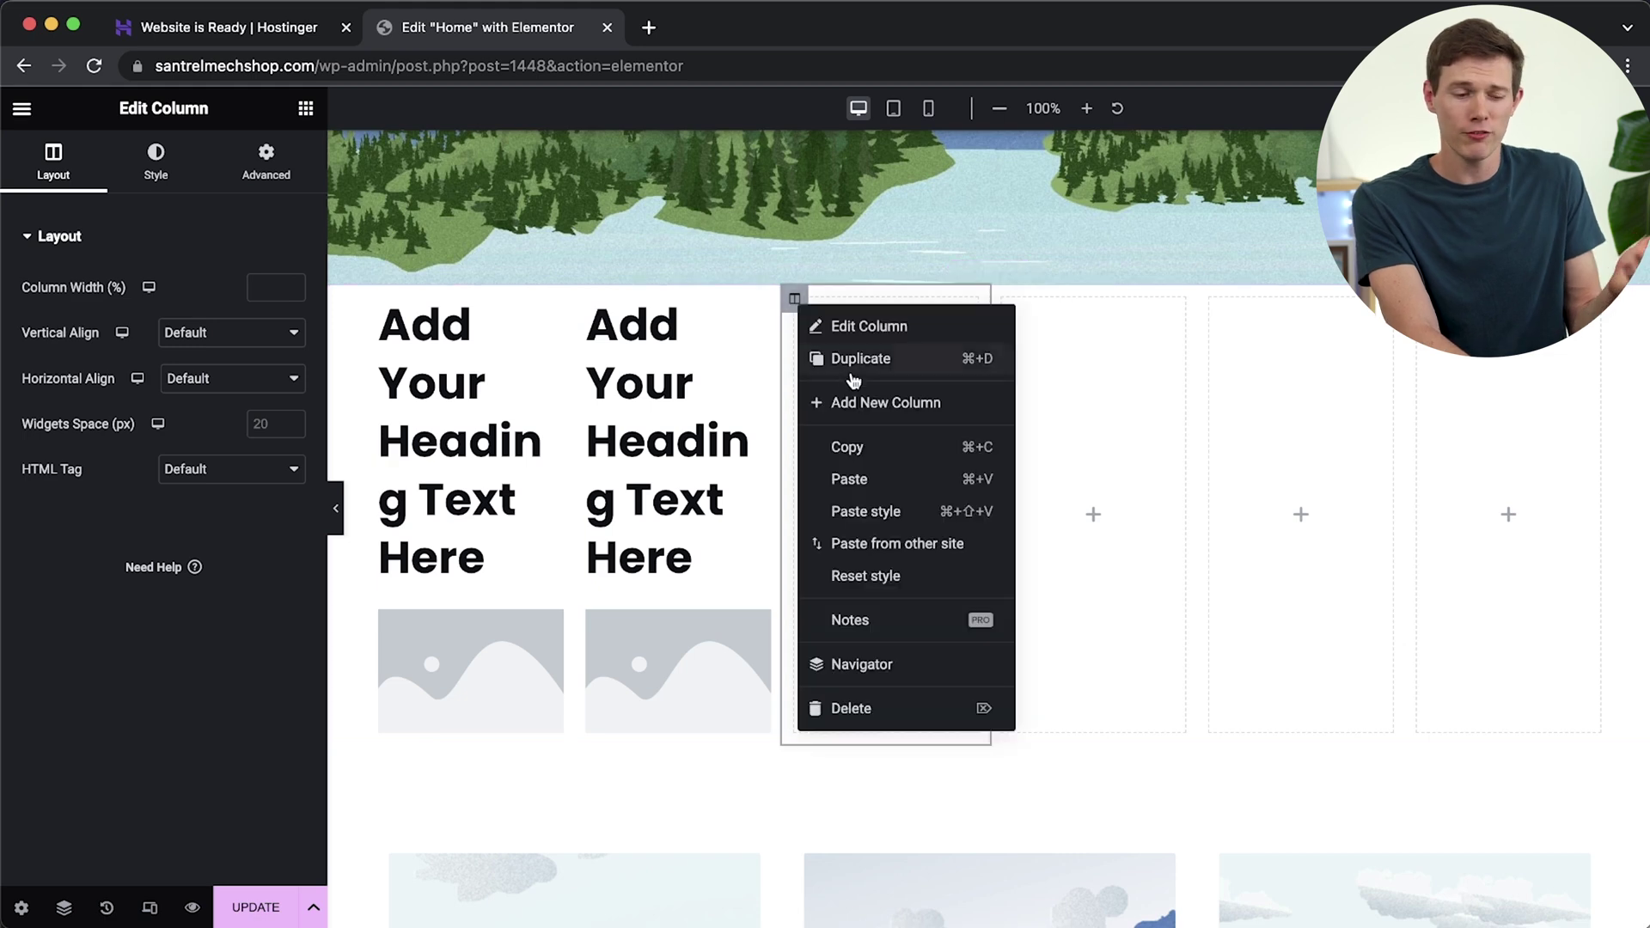
left_click(859, 708)
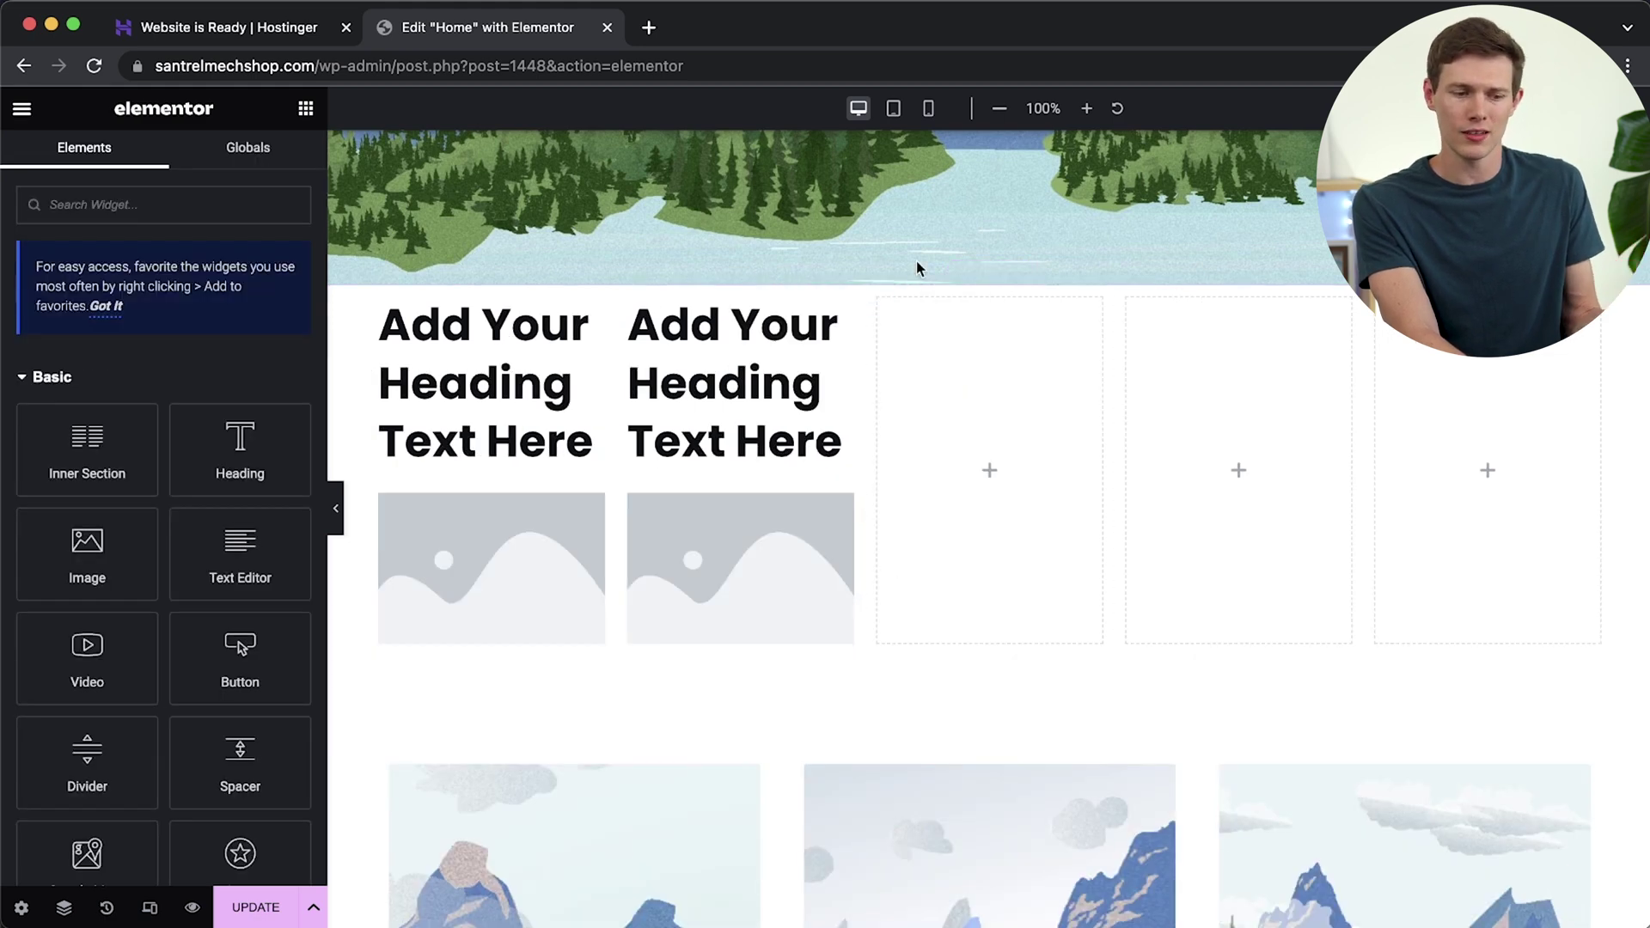
right_click(877, 302)
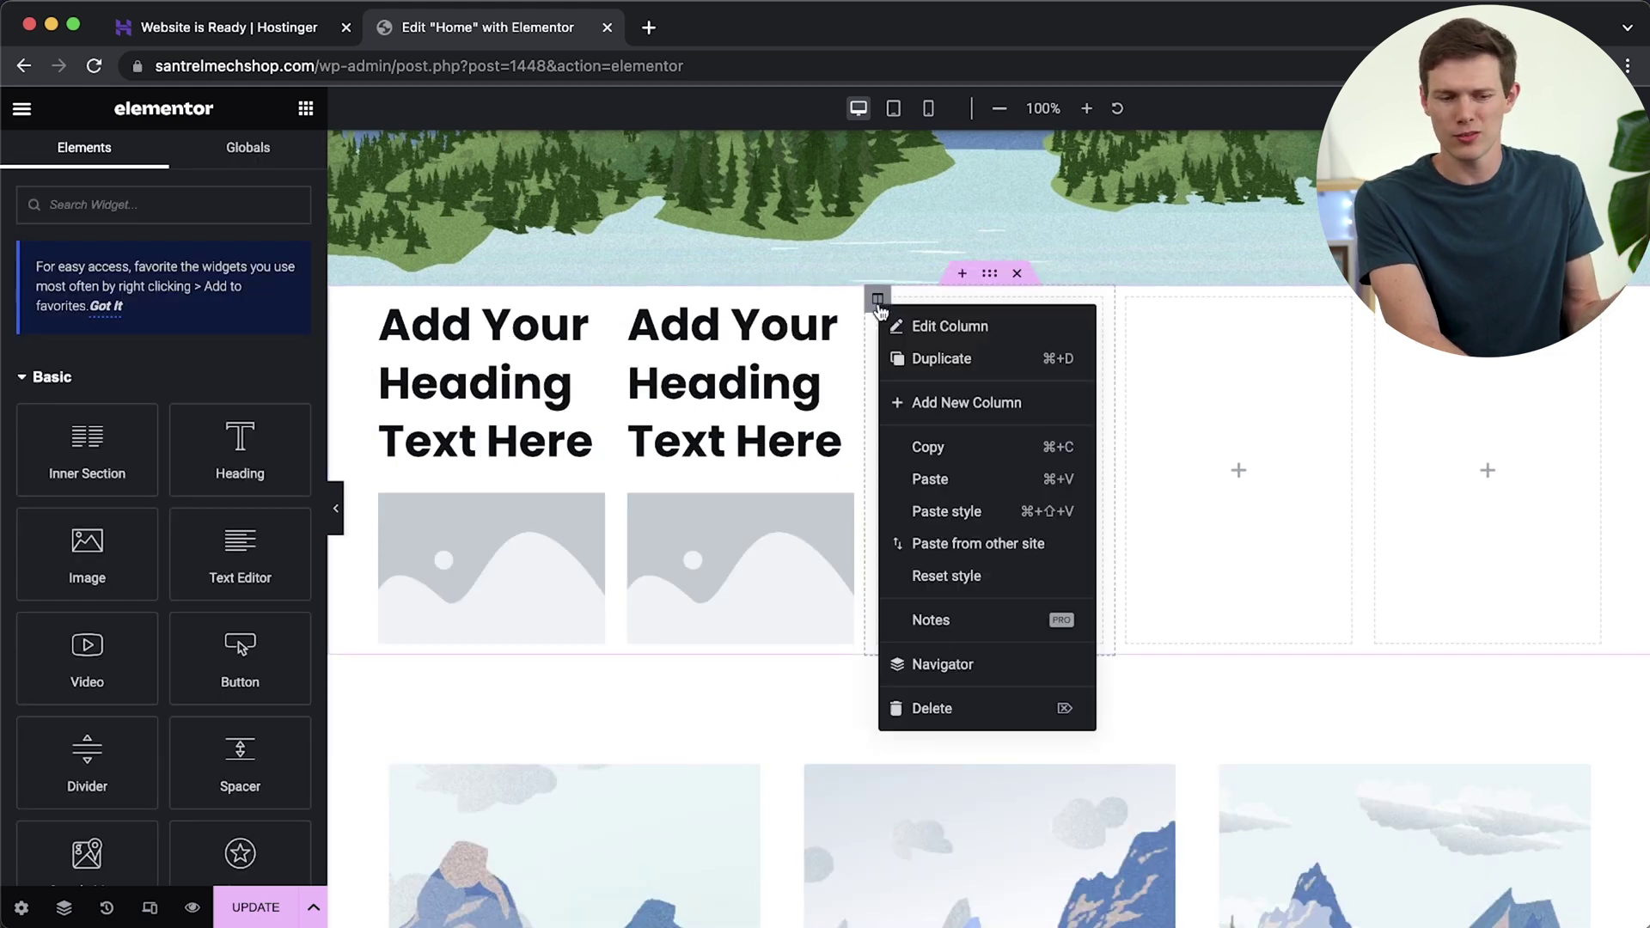
left_click(931, 710)
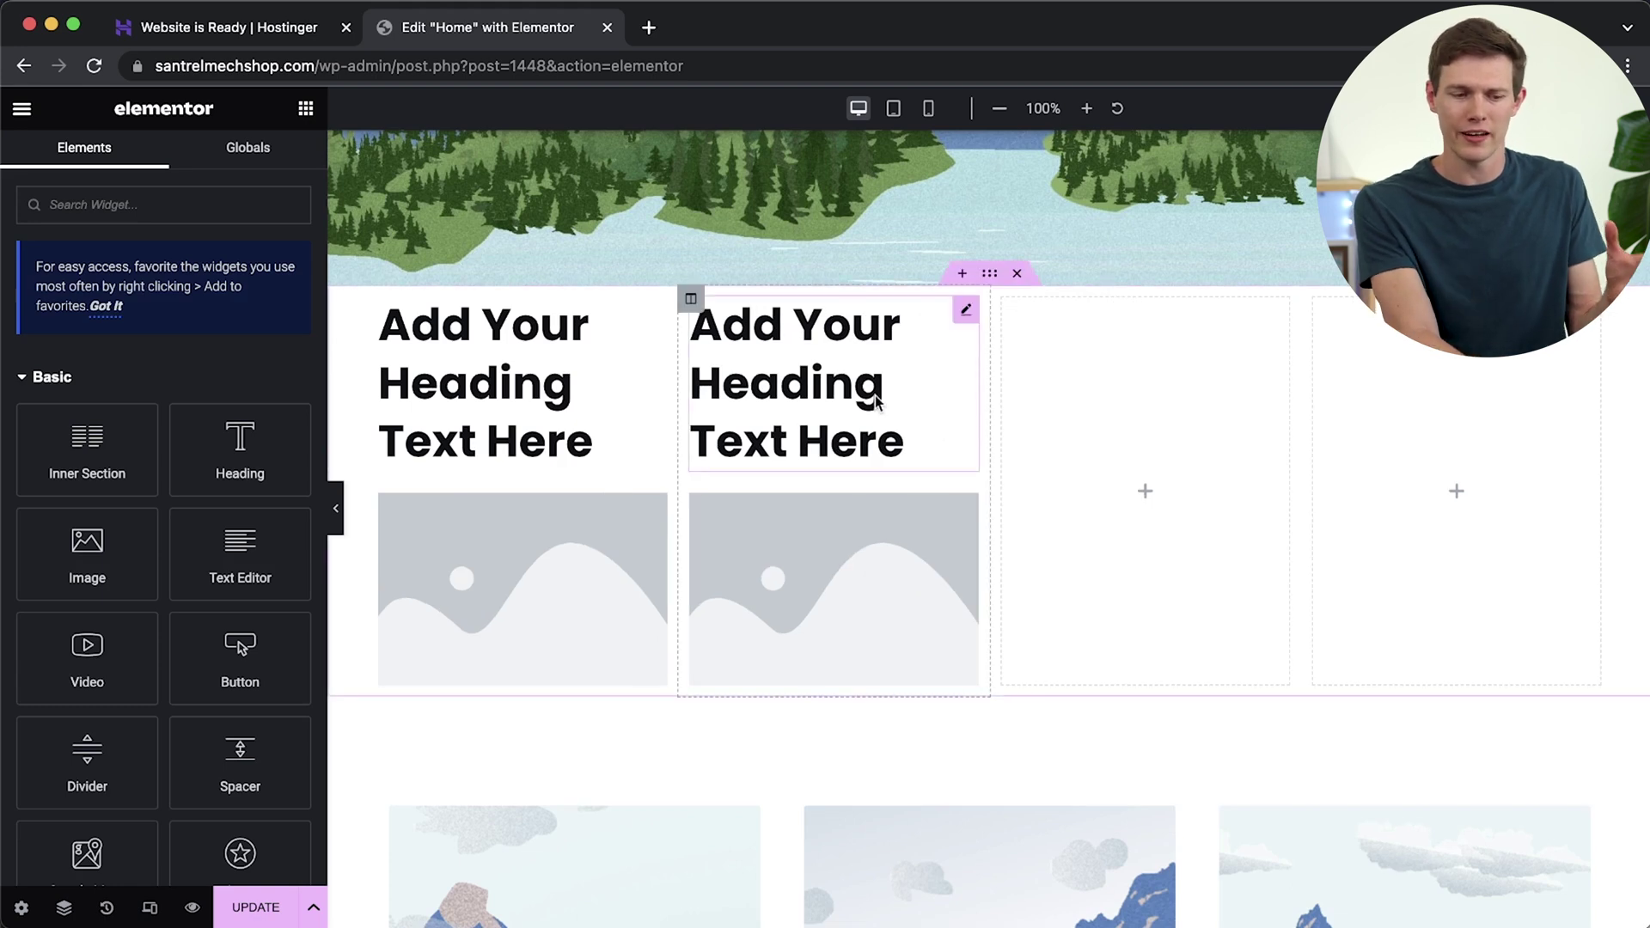
right_click(690, 298)
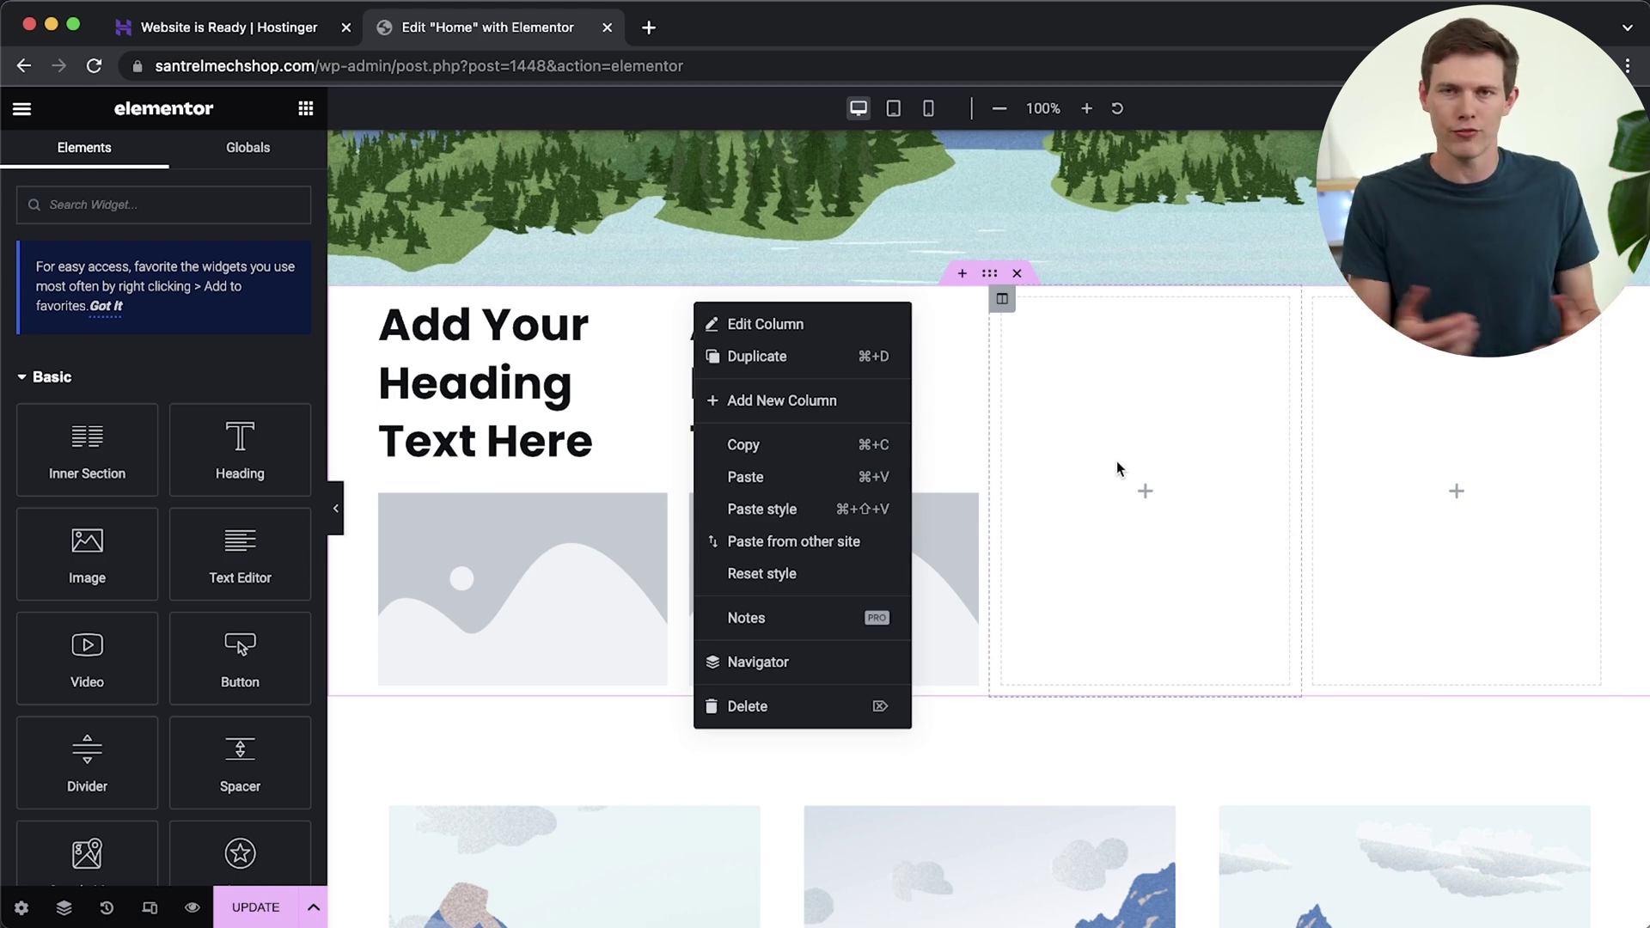
Update the page, exit Elementor, and review the Permalinks and General settings pages.
left_click(256, 908)
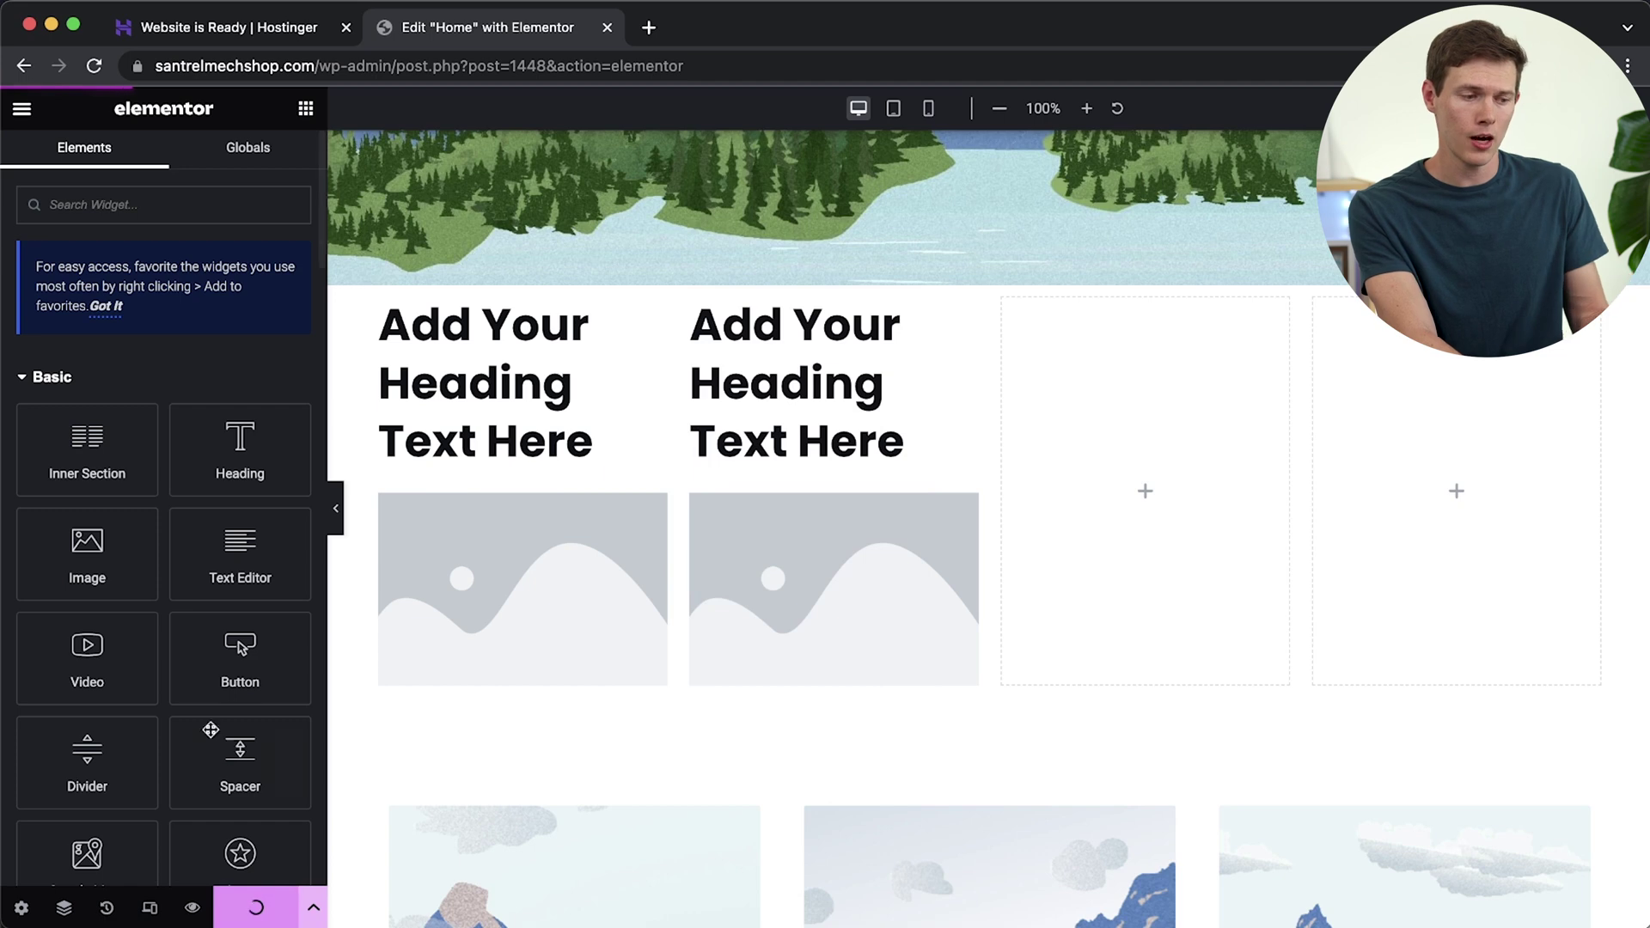
left_click(23, 110)
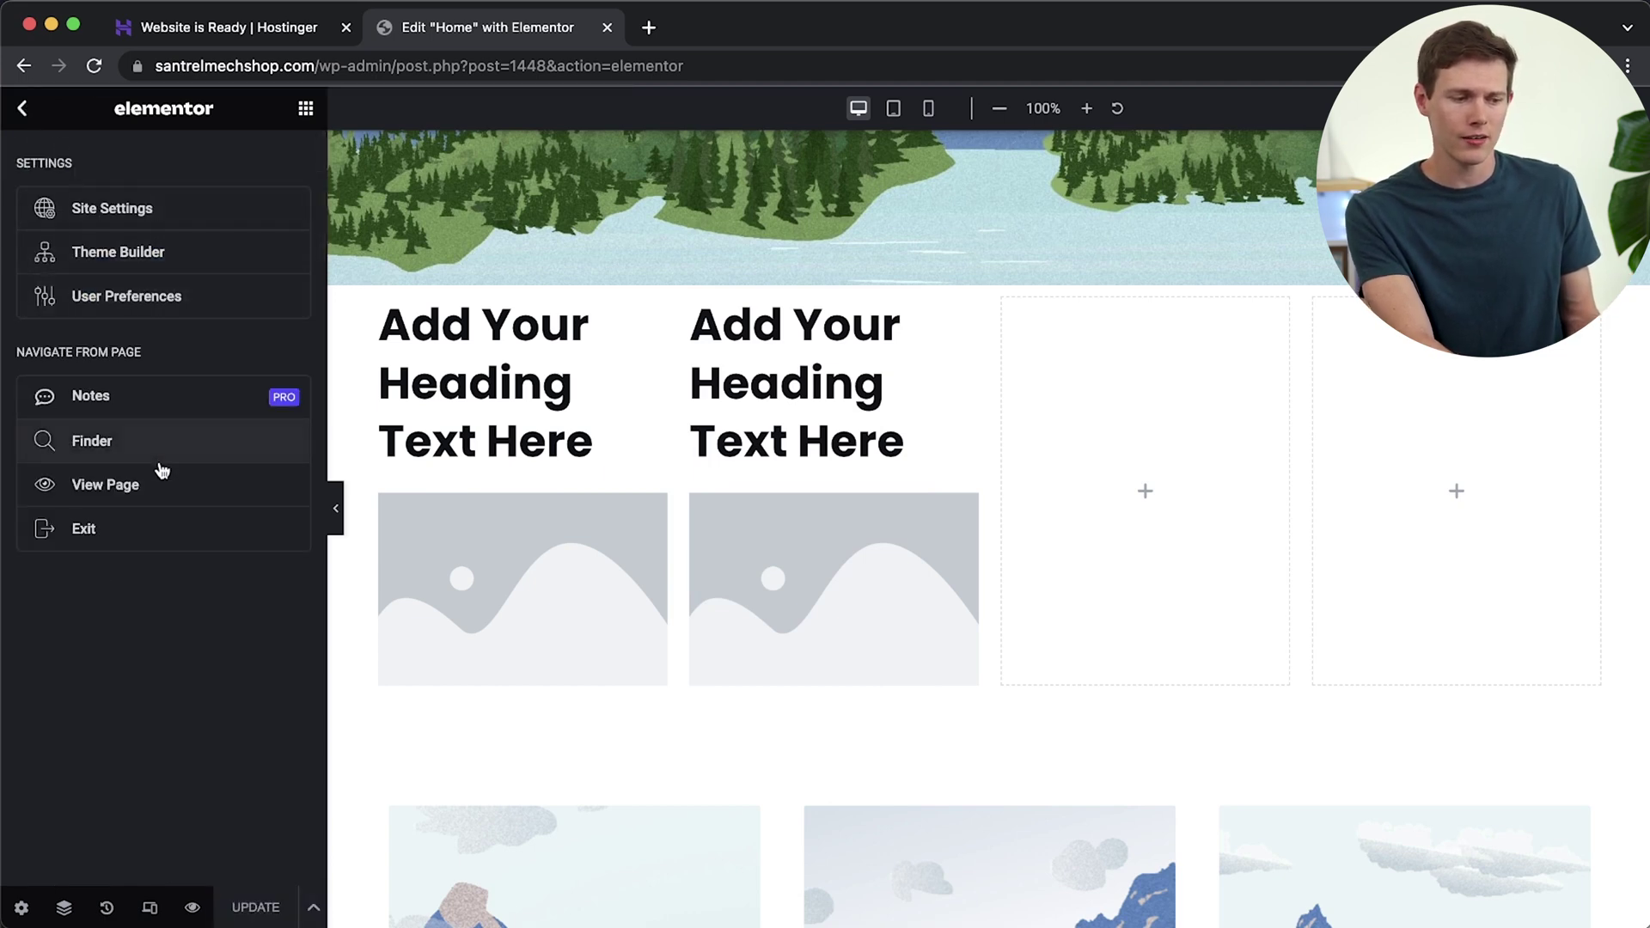
left_click(111, 528)
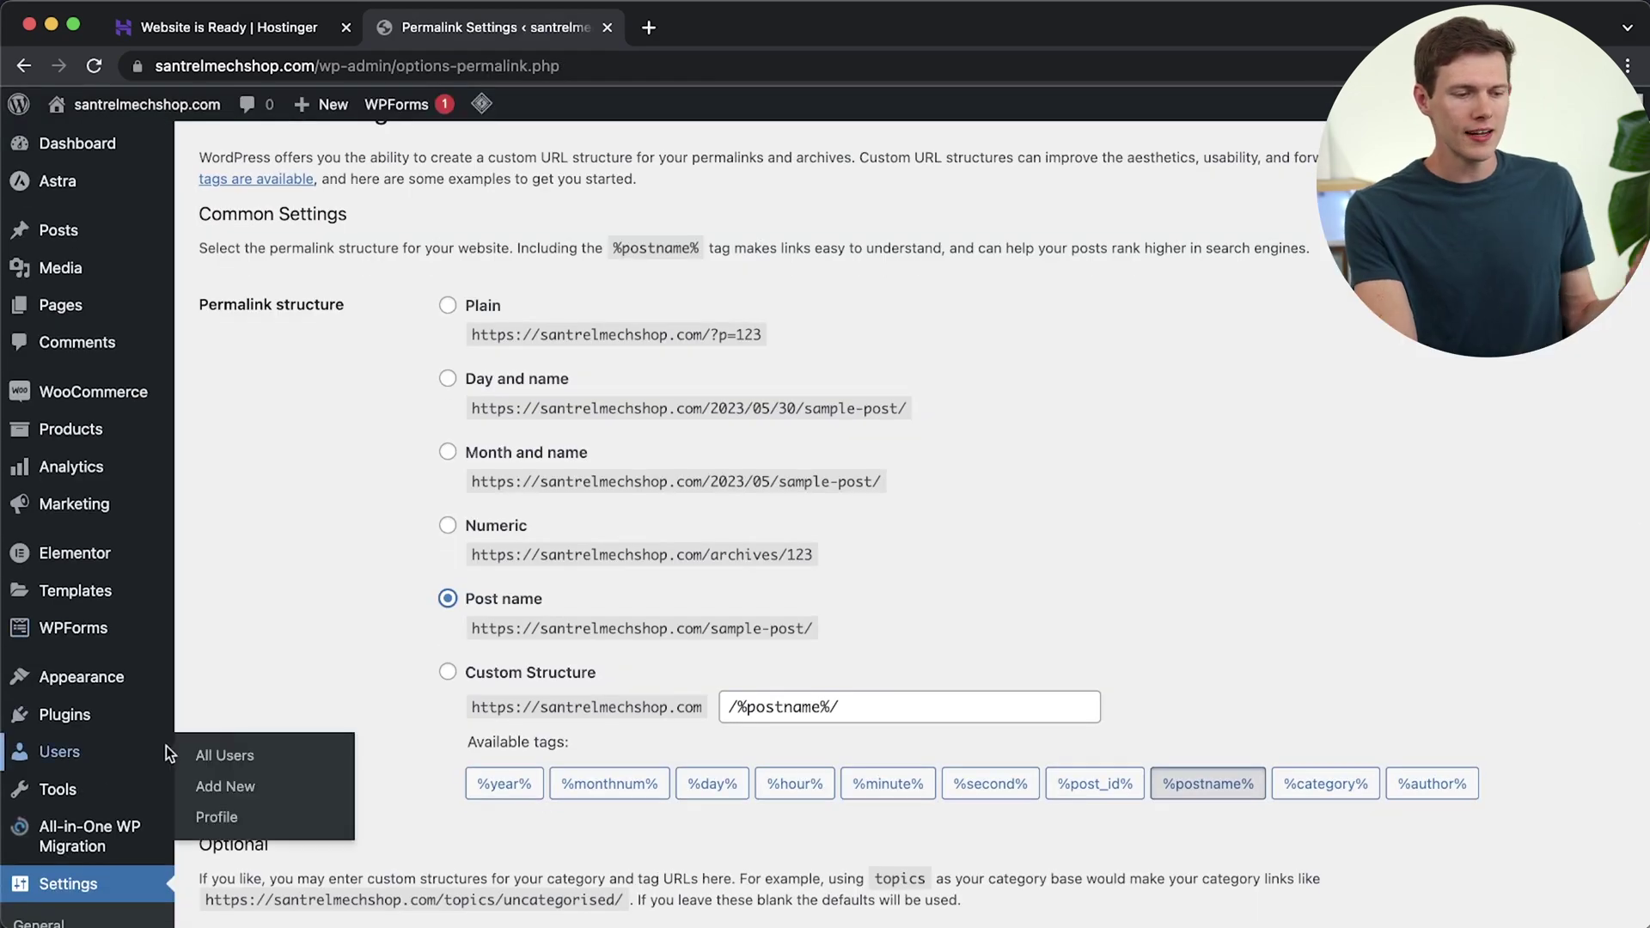
scroll(244, 718, "up", 1)
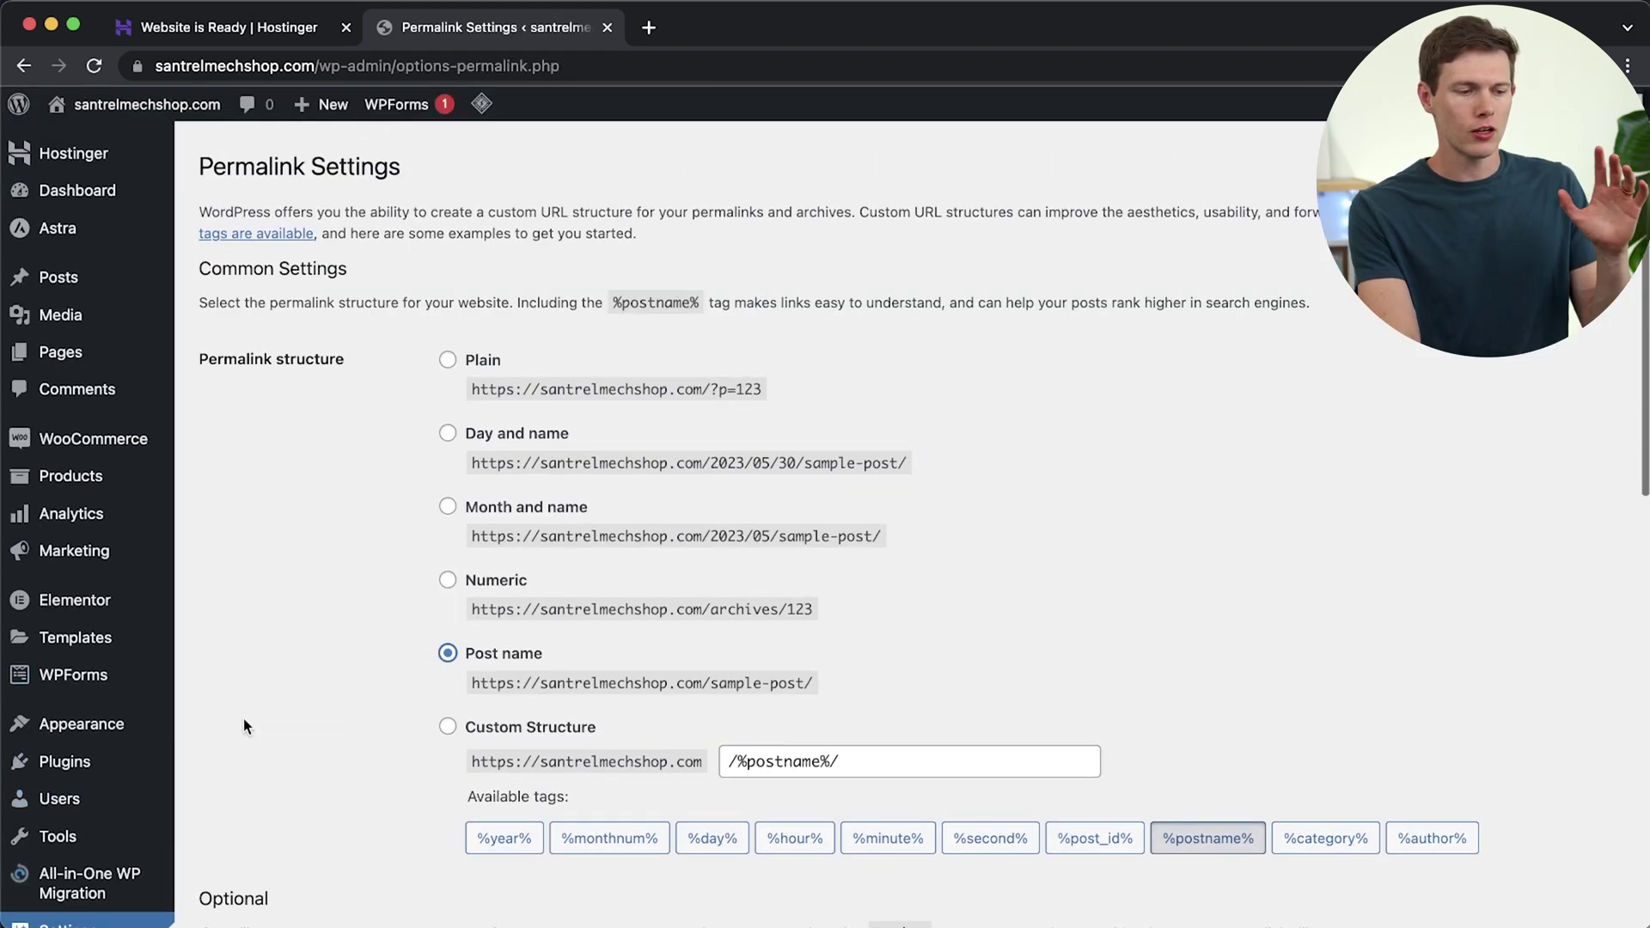
scroll(449, 504, "down", 1)
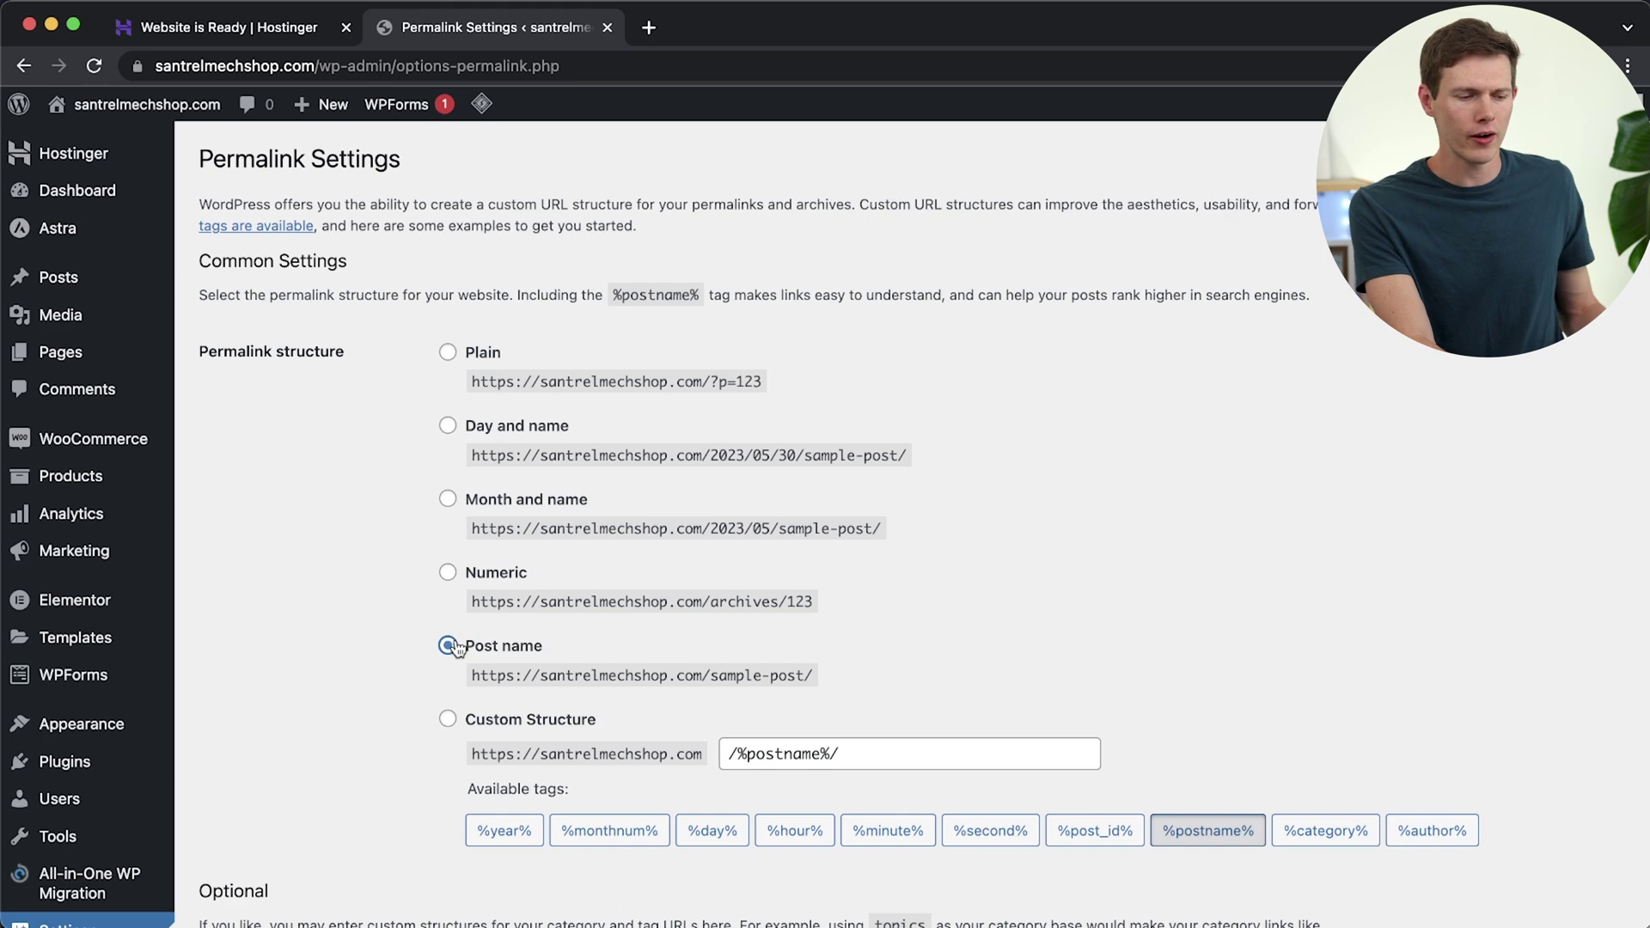
scroll(481, 617, "down", 10)
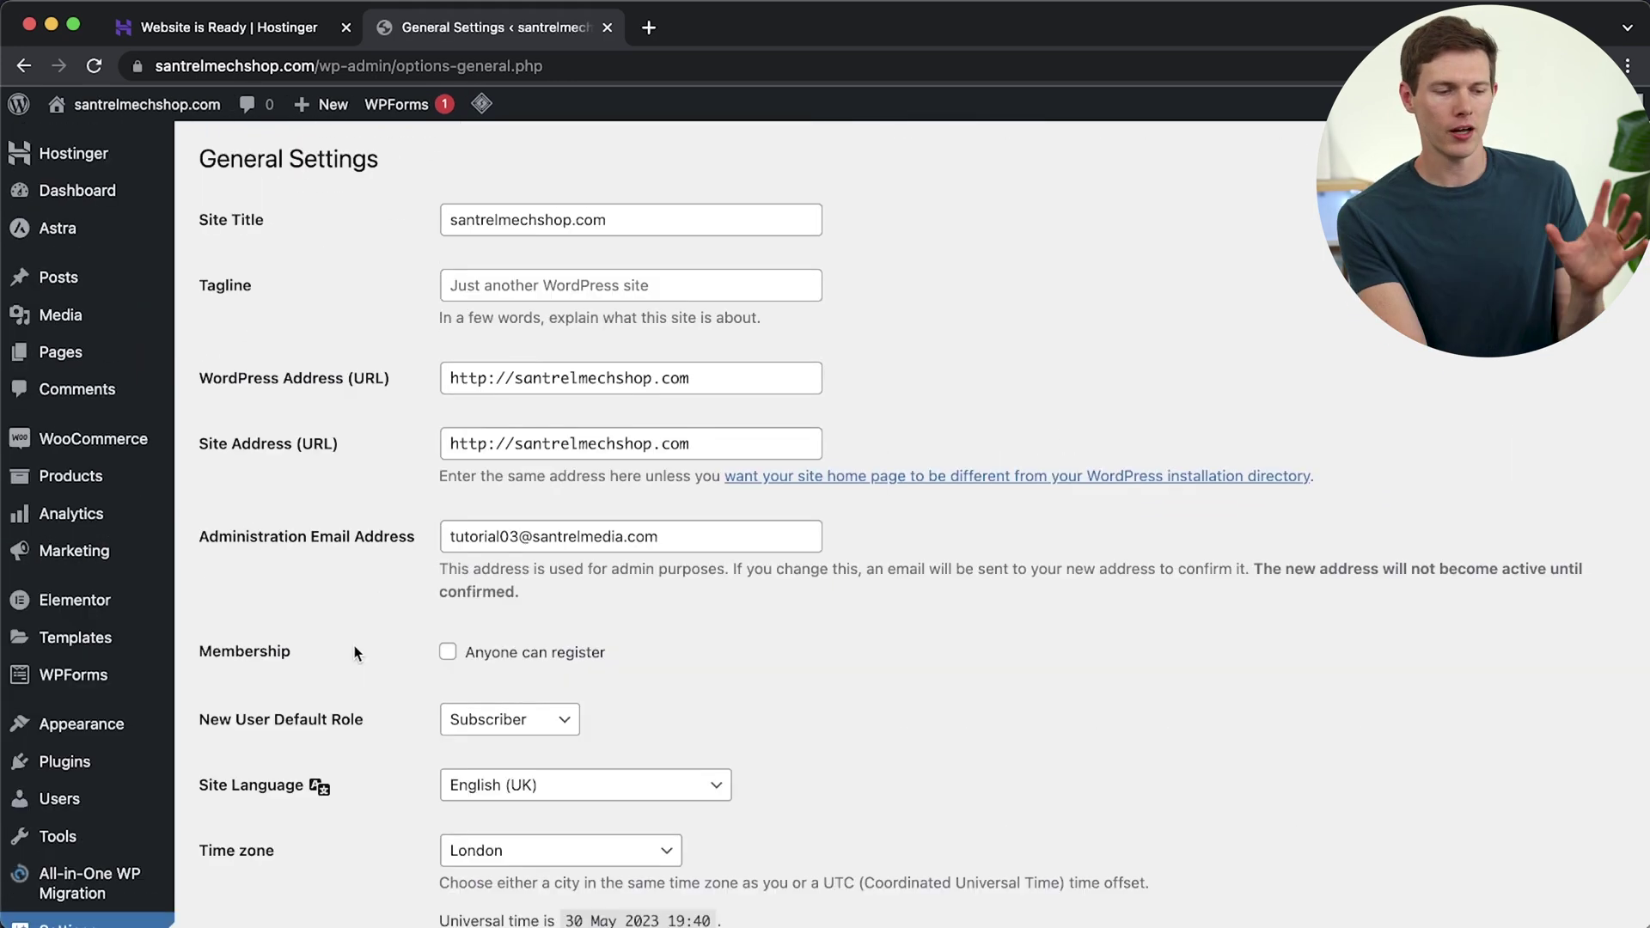
Replace the Site Title with 'Santrel Merch Shop'.
scroll(78, 774, "down", 2)
scroll(77, 765, "up", 2)
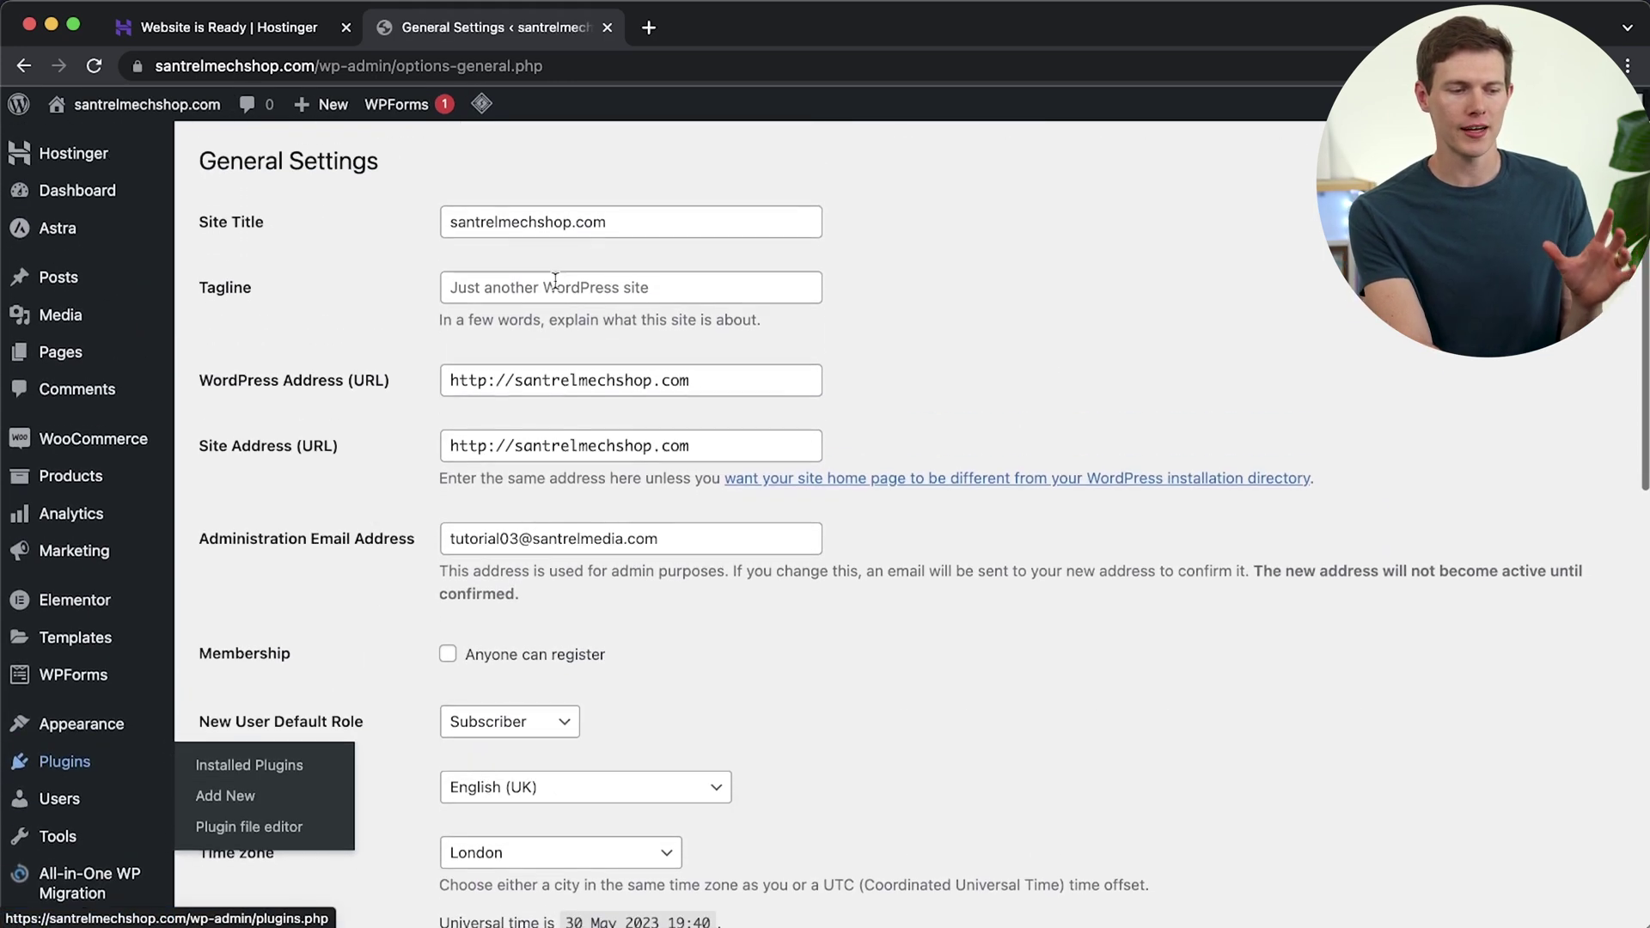
left_click(616, 227)
triple_click(616, 227)
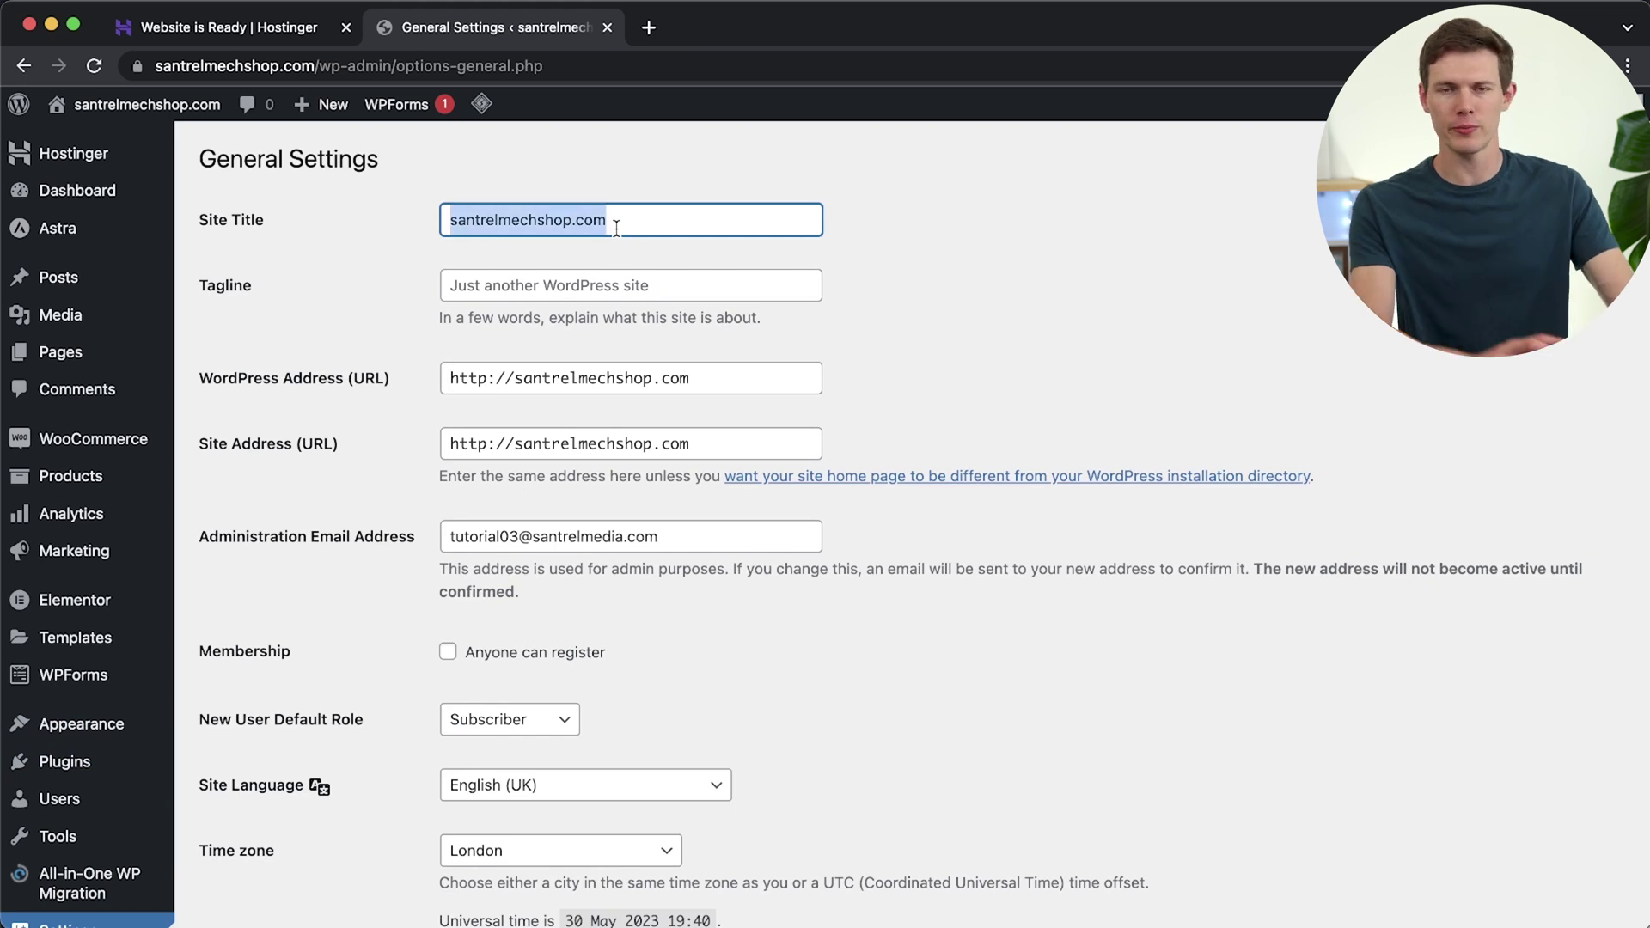
type("Sa")
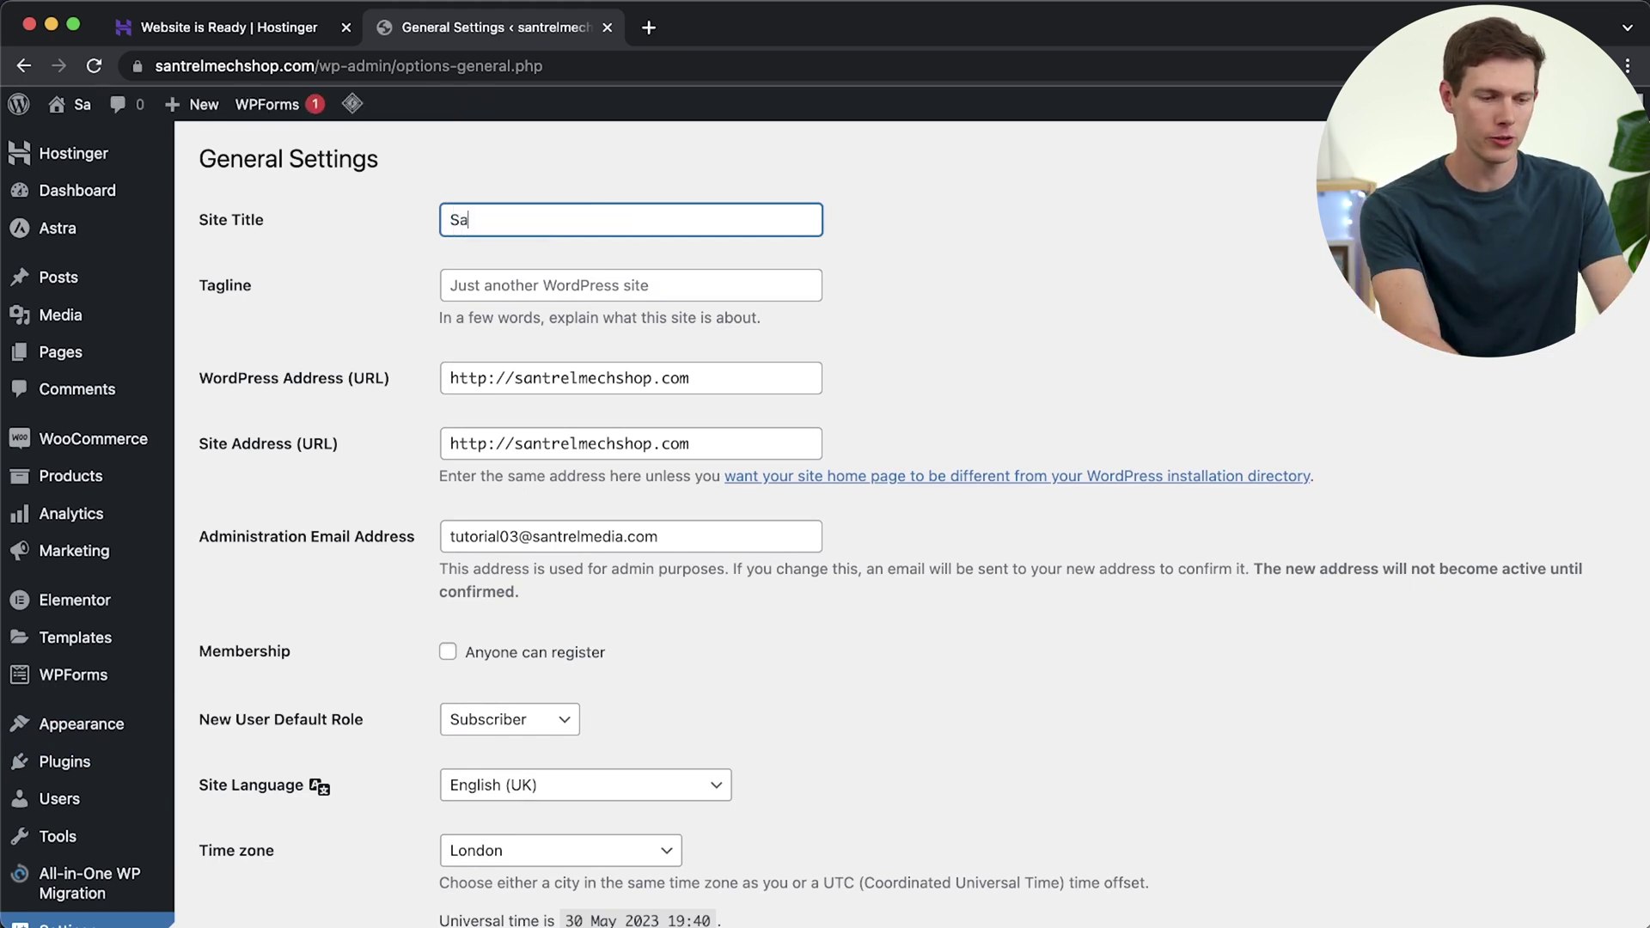
type("ntrel Merch Shop")
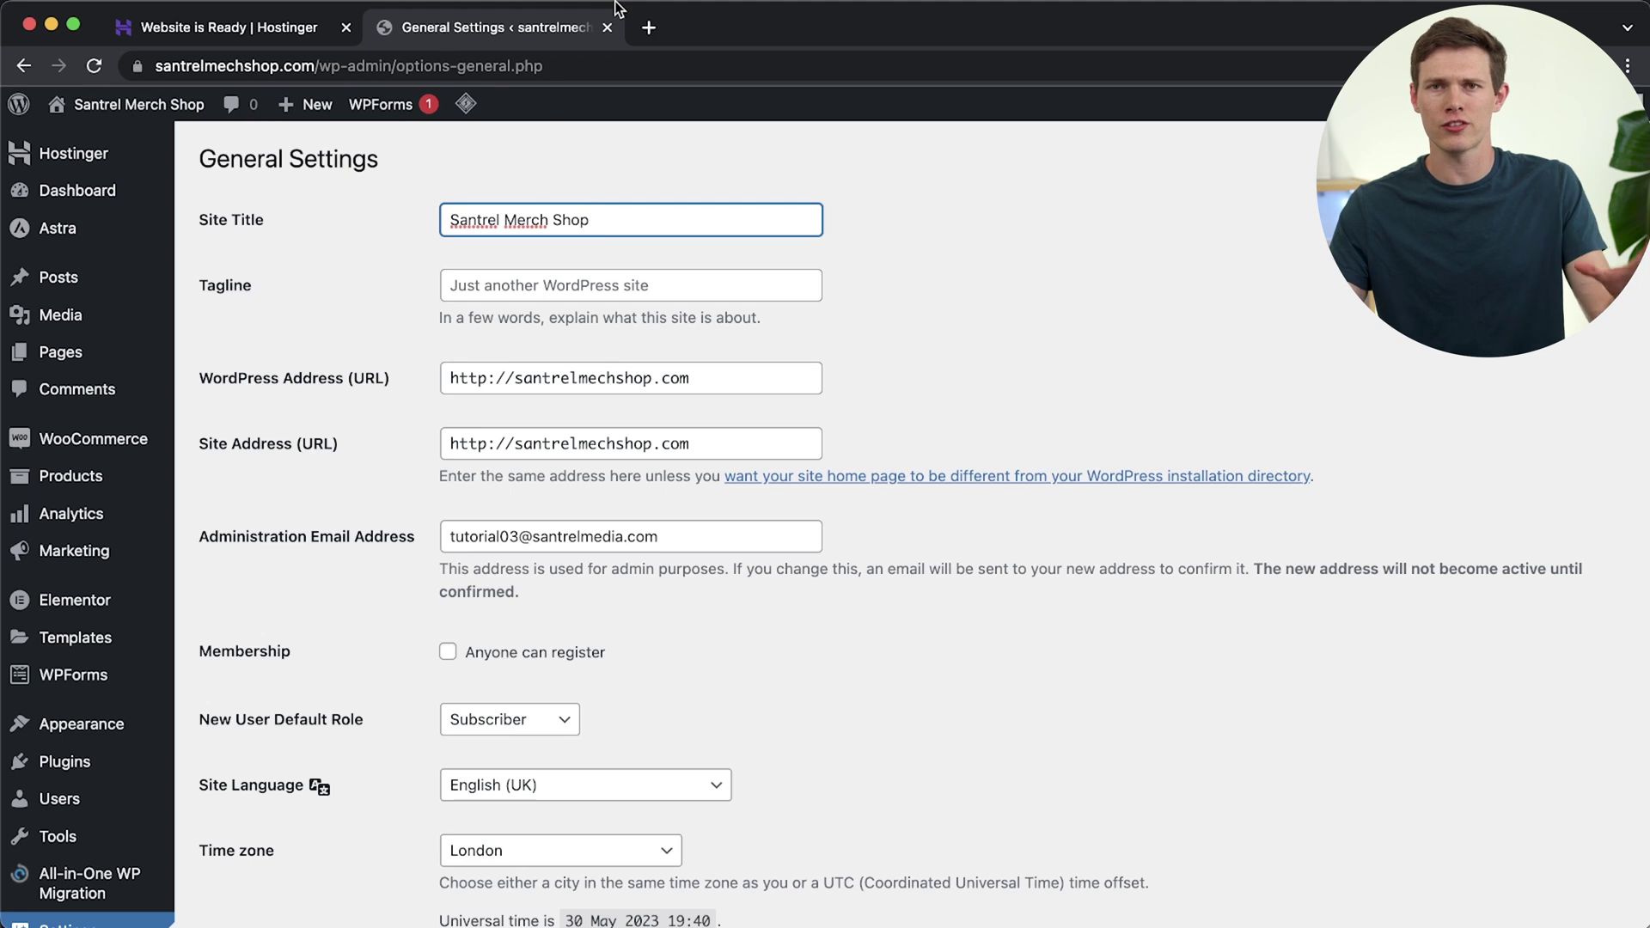
Type 'The' into the tagline and save the General Settings.
left_click(578, 294)
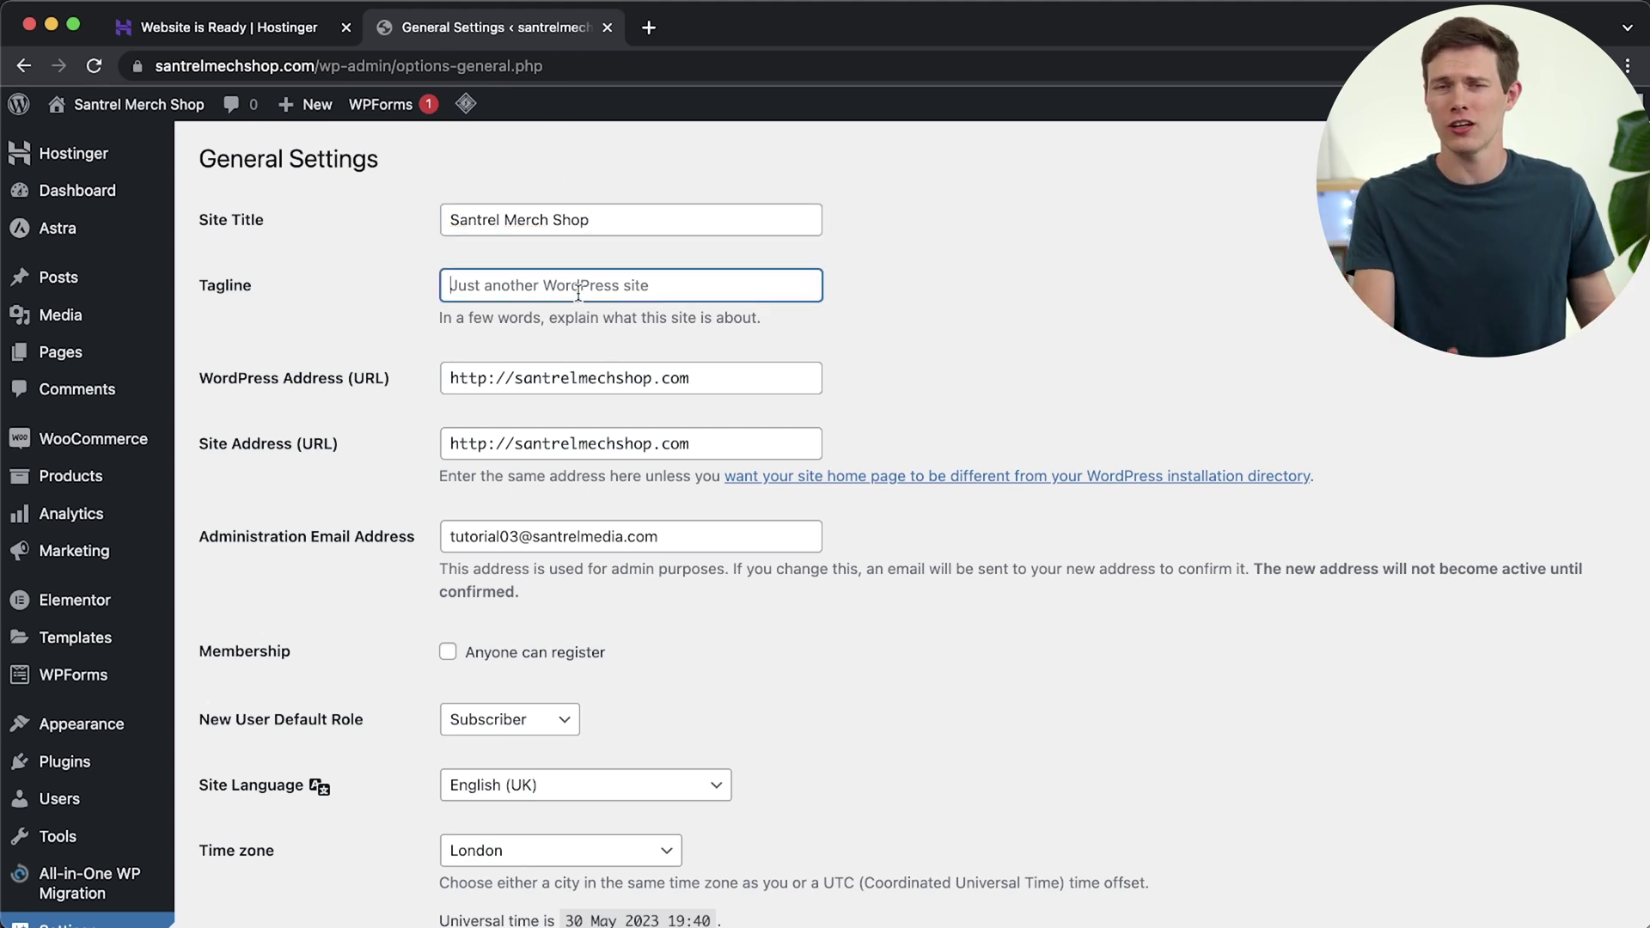
type("The")
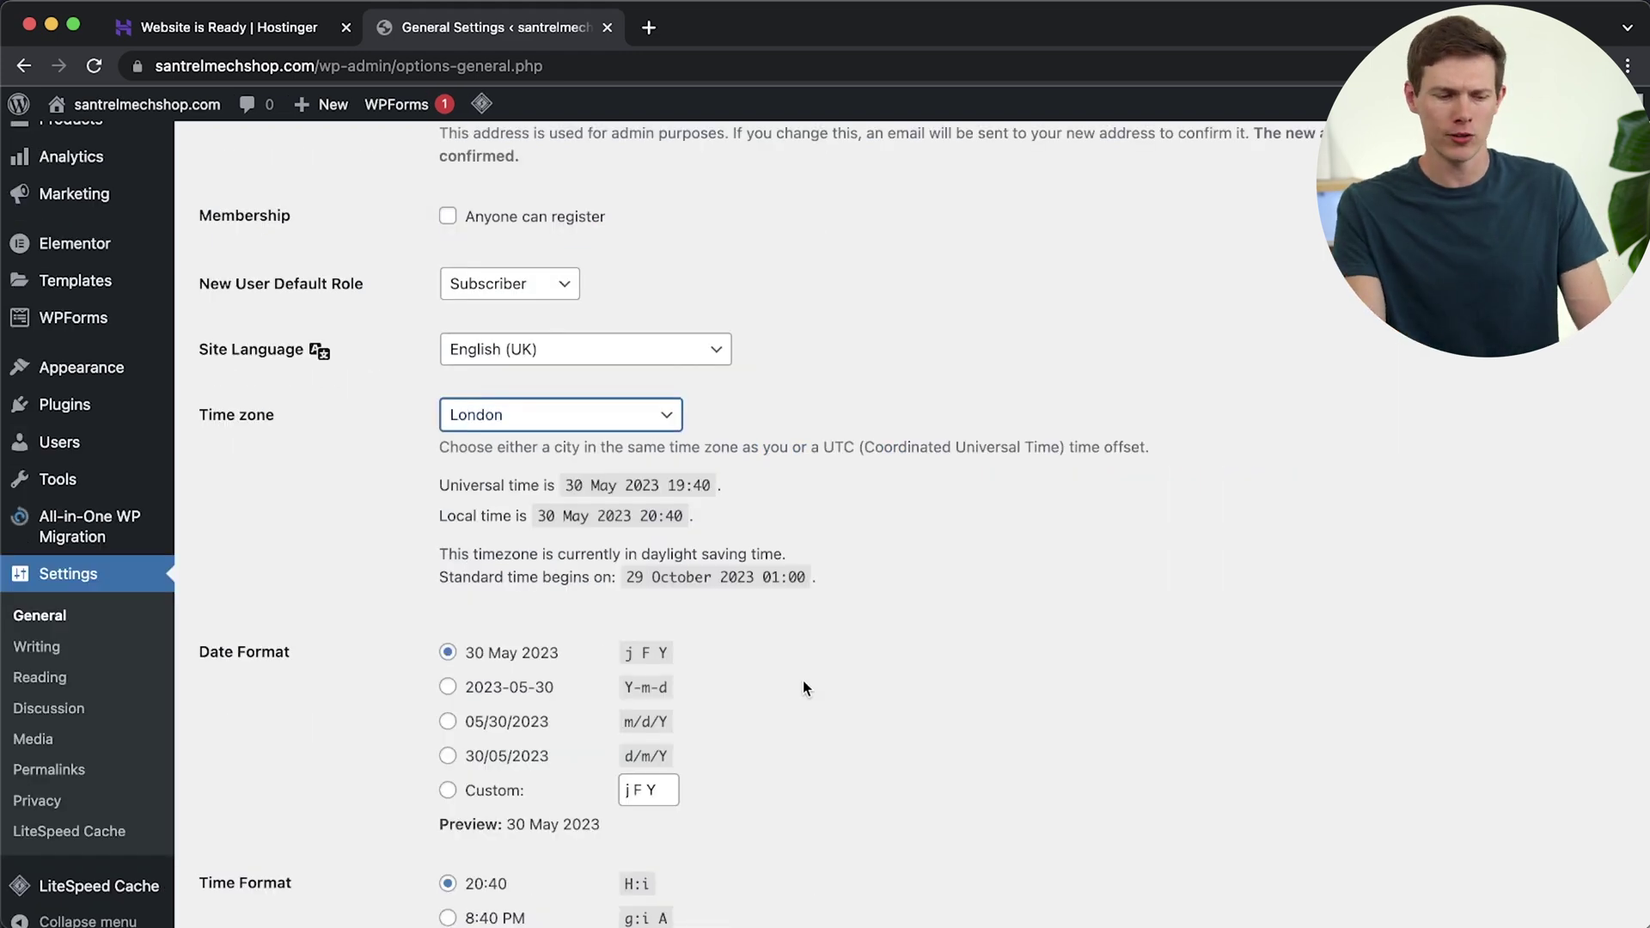
scroll(803, 684, "down", 3)
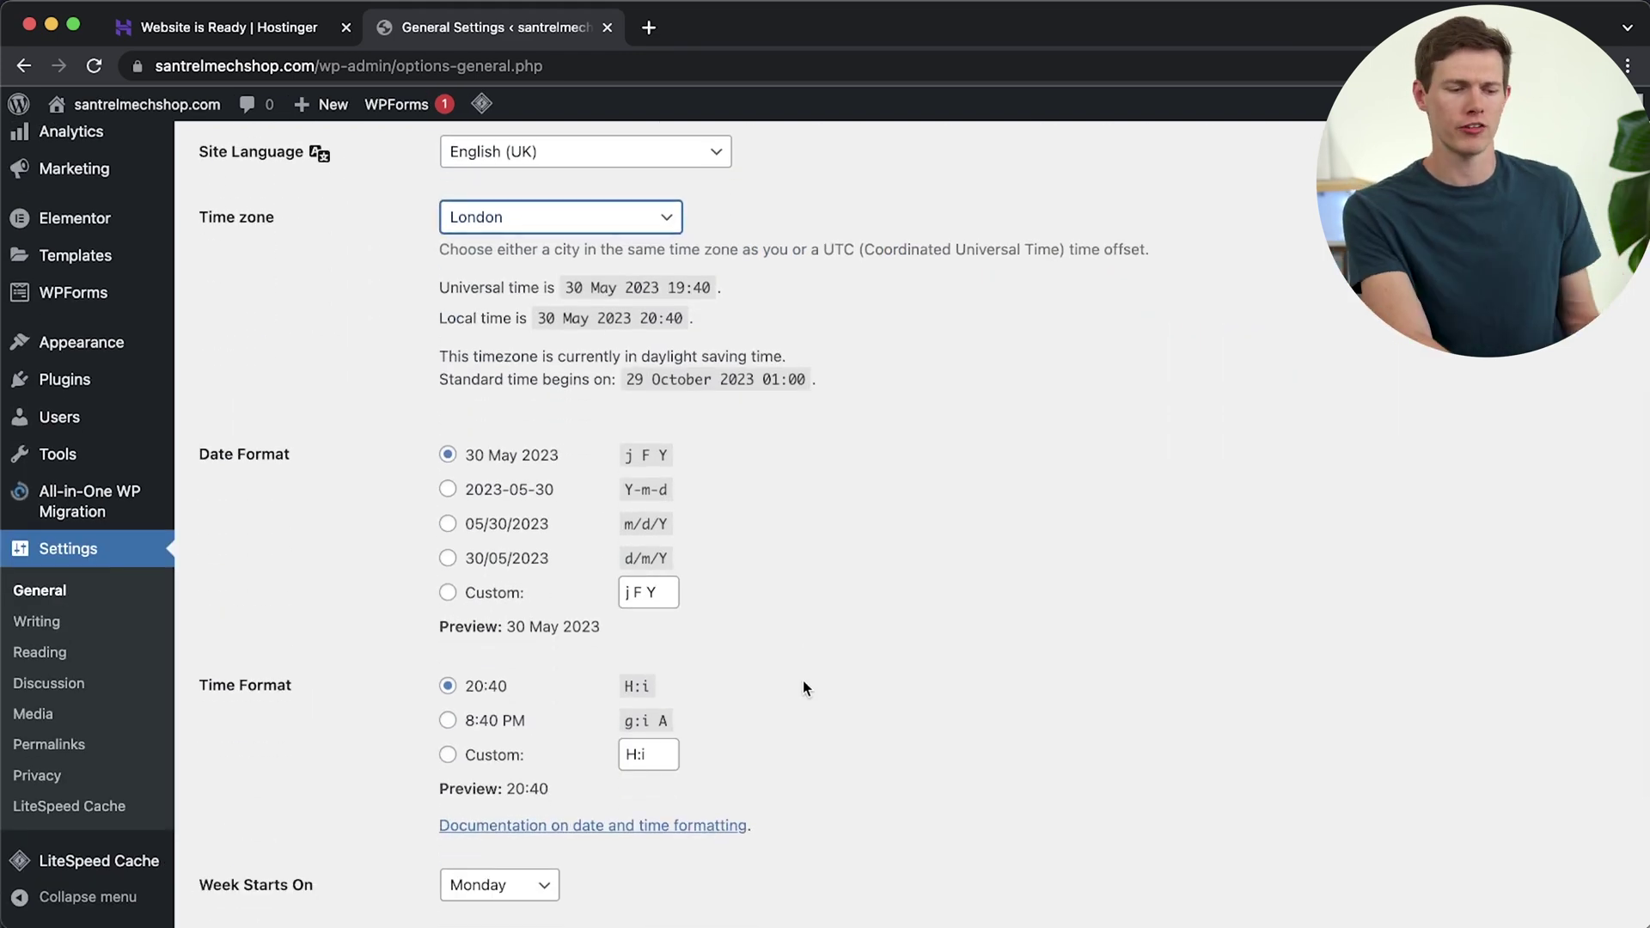
scroll(802, 688, "down", 3)
left_click(255, 823)
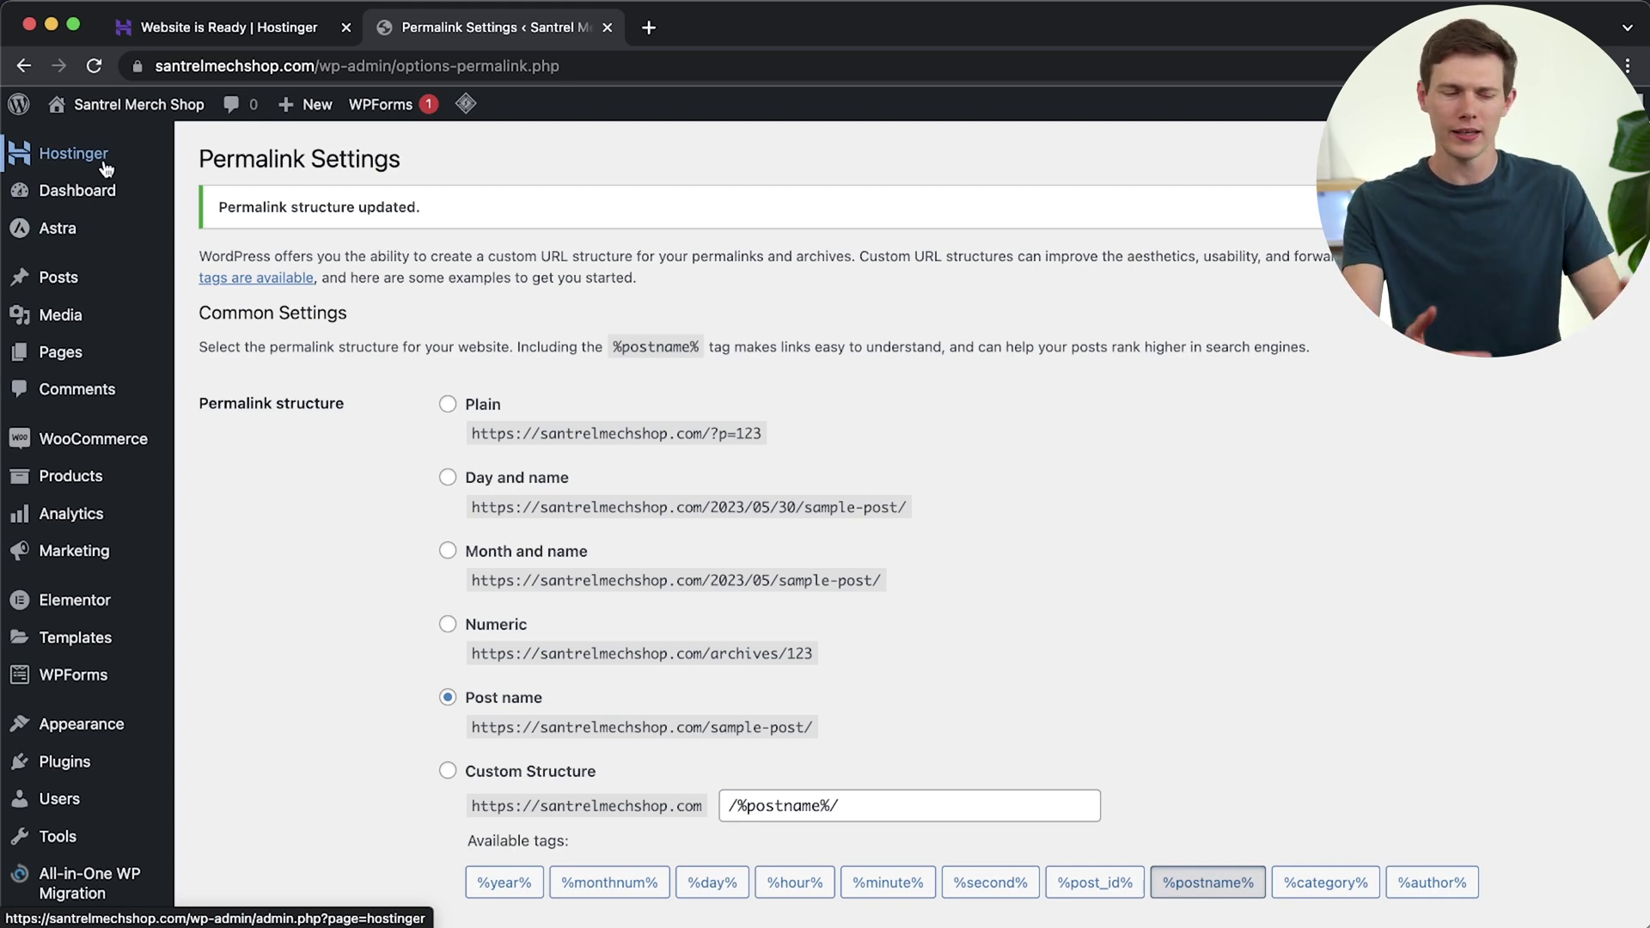
Check Dashboard > Updates to confirm WordPress 6.2.2 and everything is current.
left_click(90, 193)
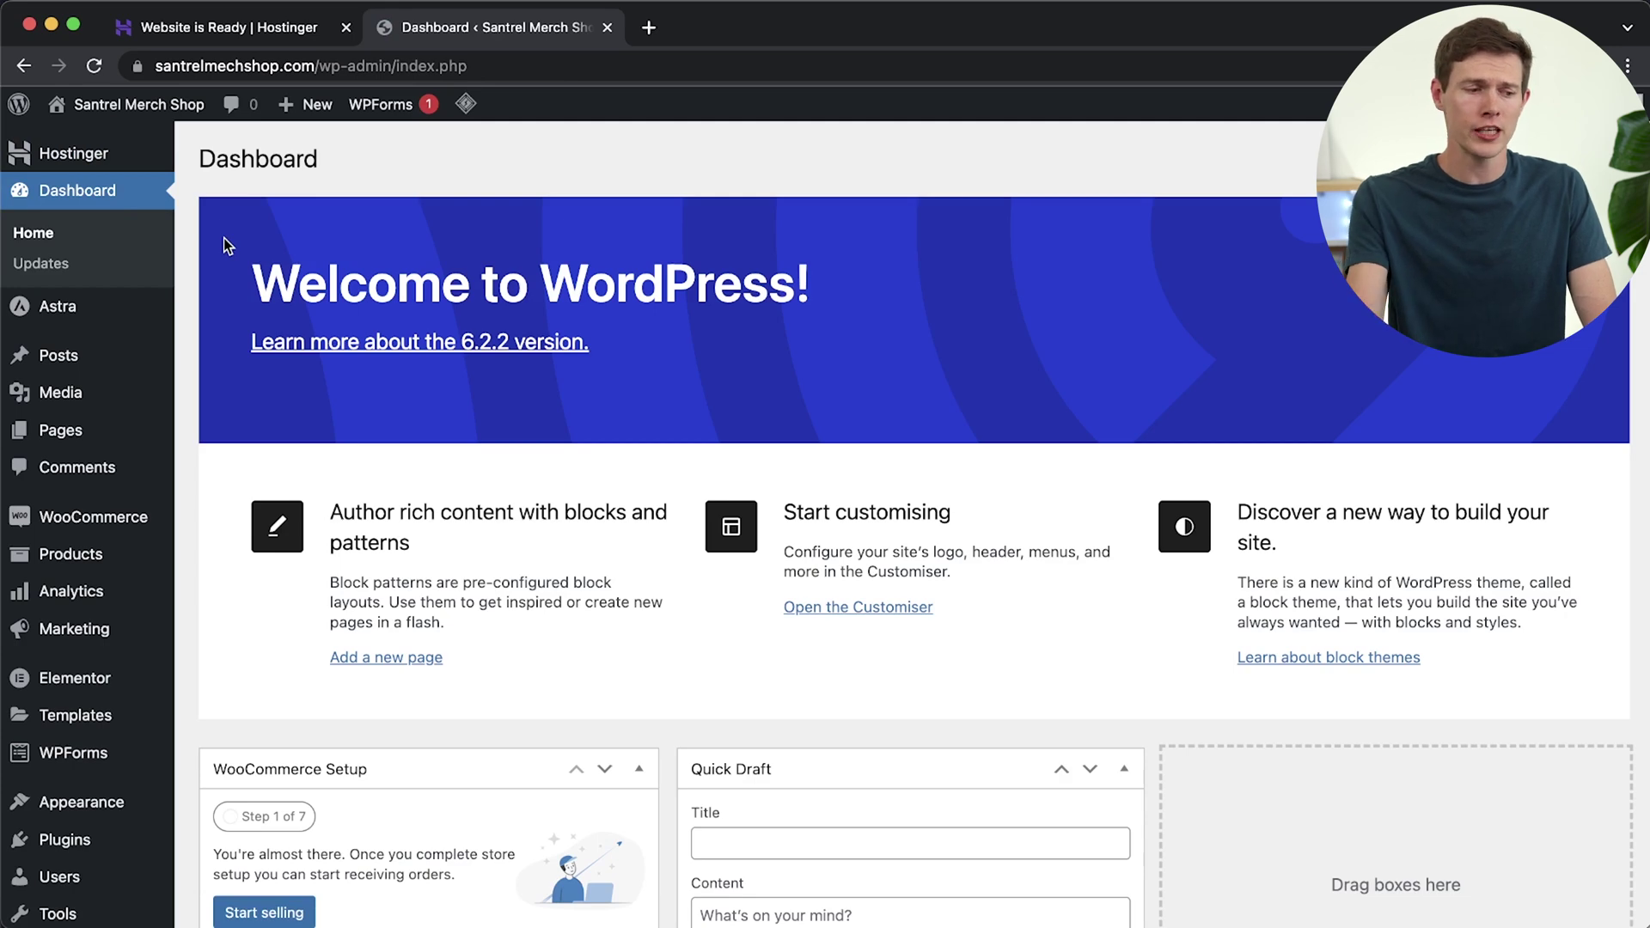
left_click(86, 278)
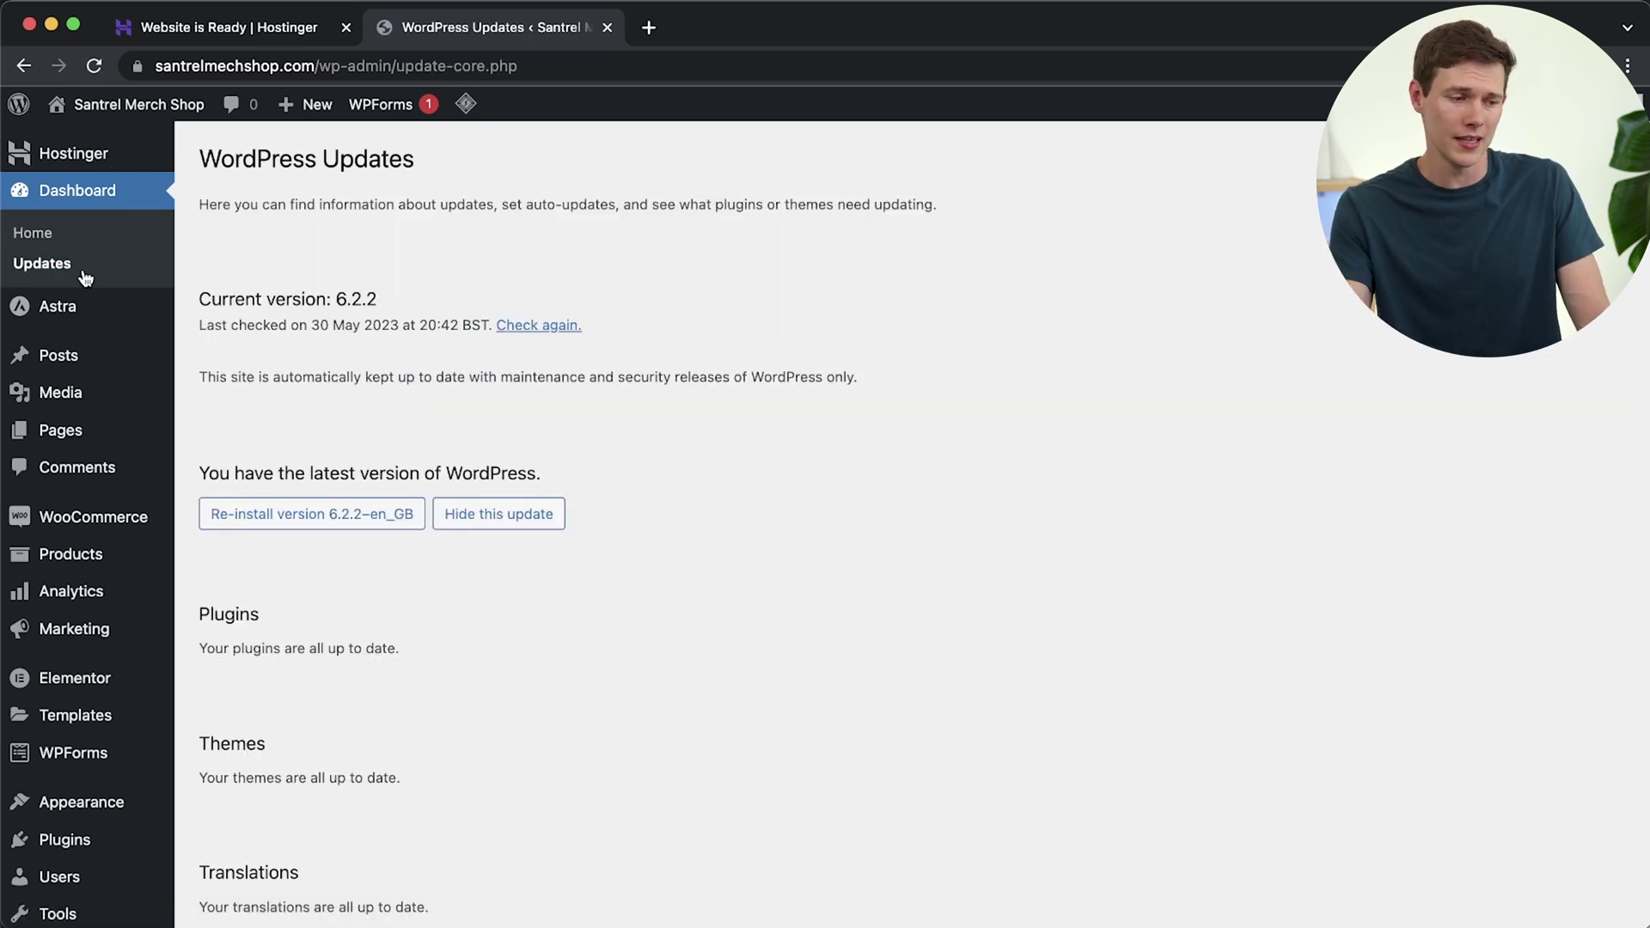
Open All Posts, peek at the new-post editor, then return to the posts list.
mouse_move(66, 329)
mouse_move(62, 322)
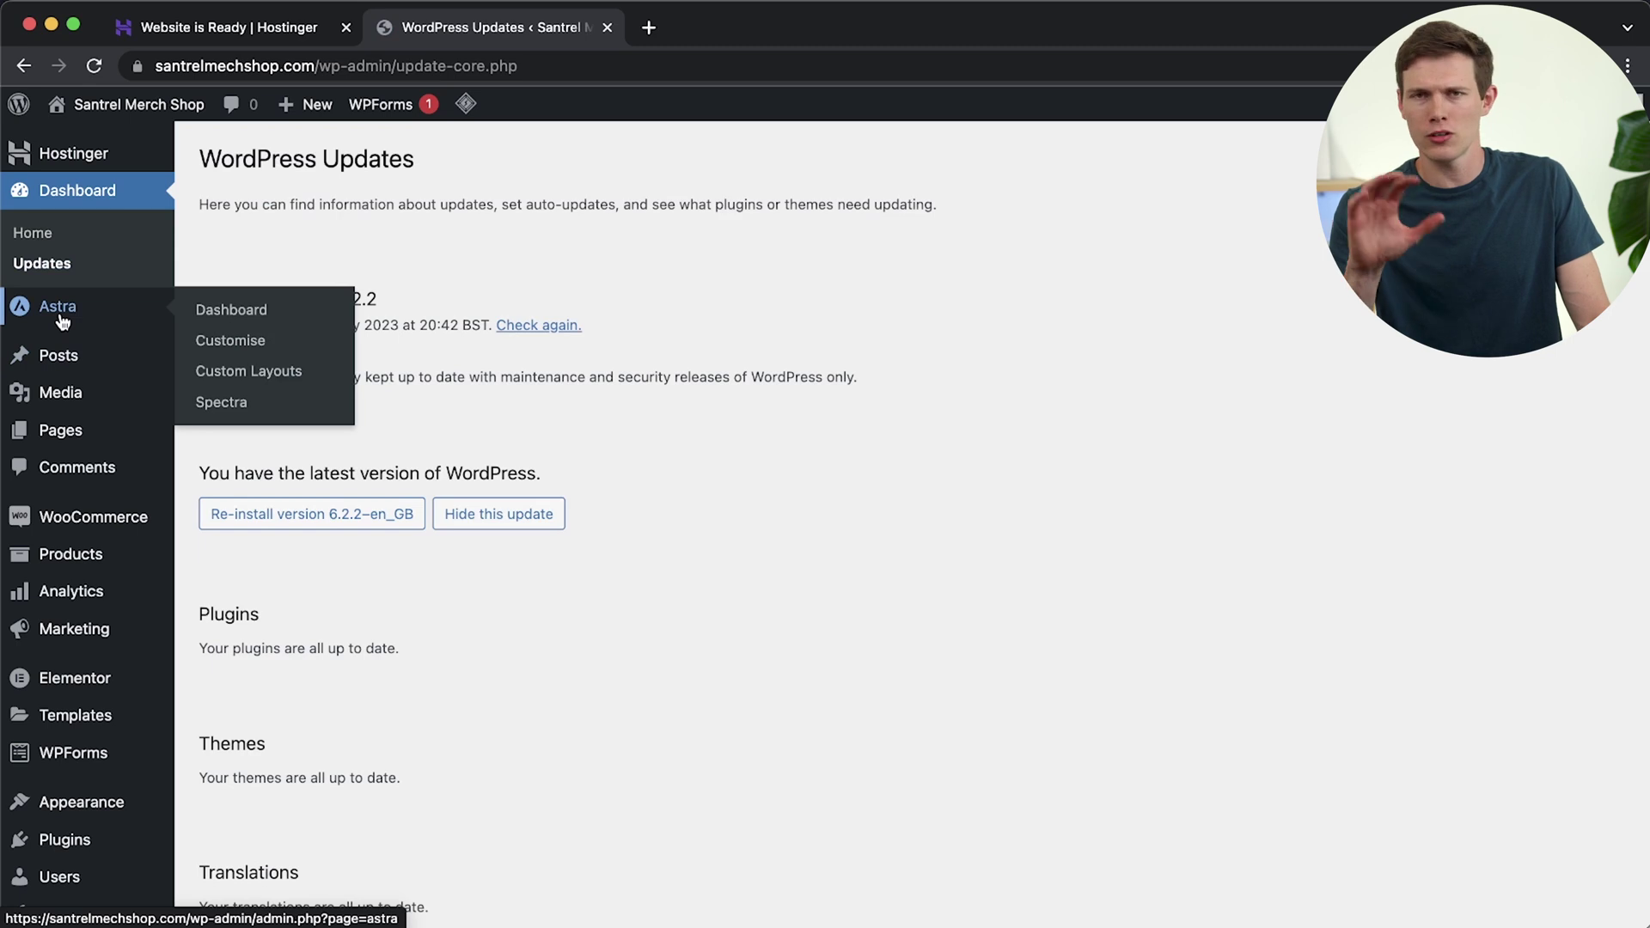
left_click(62, 352)
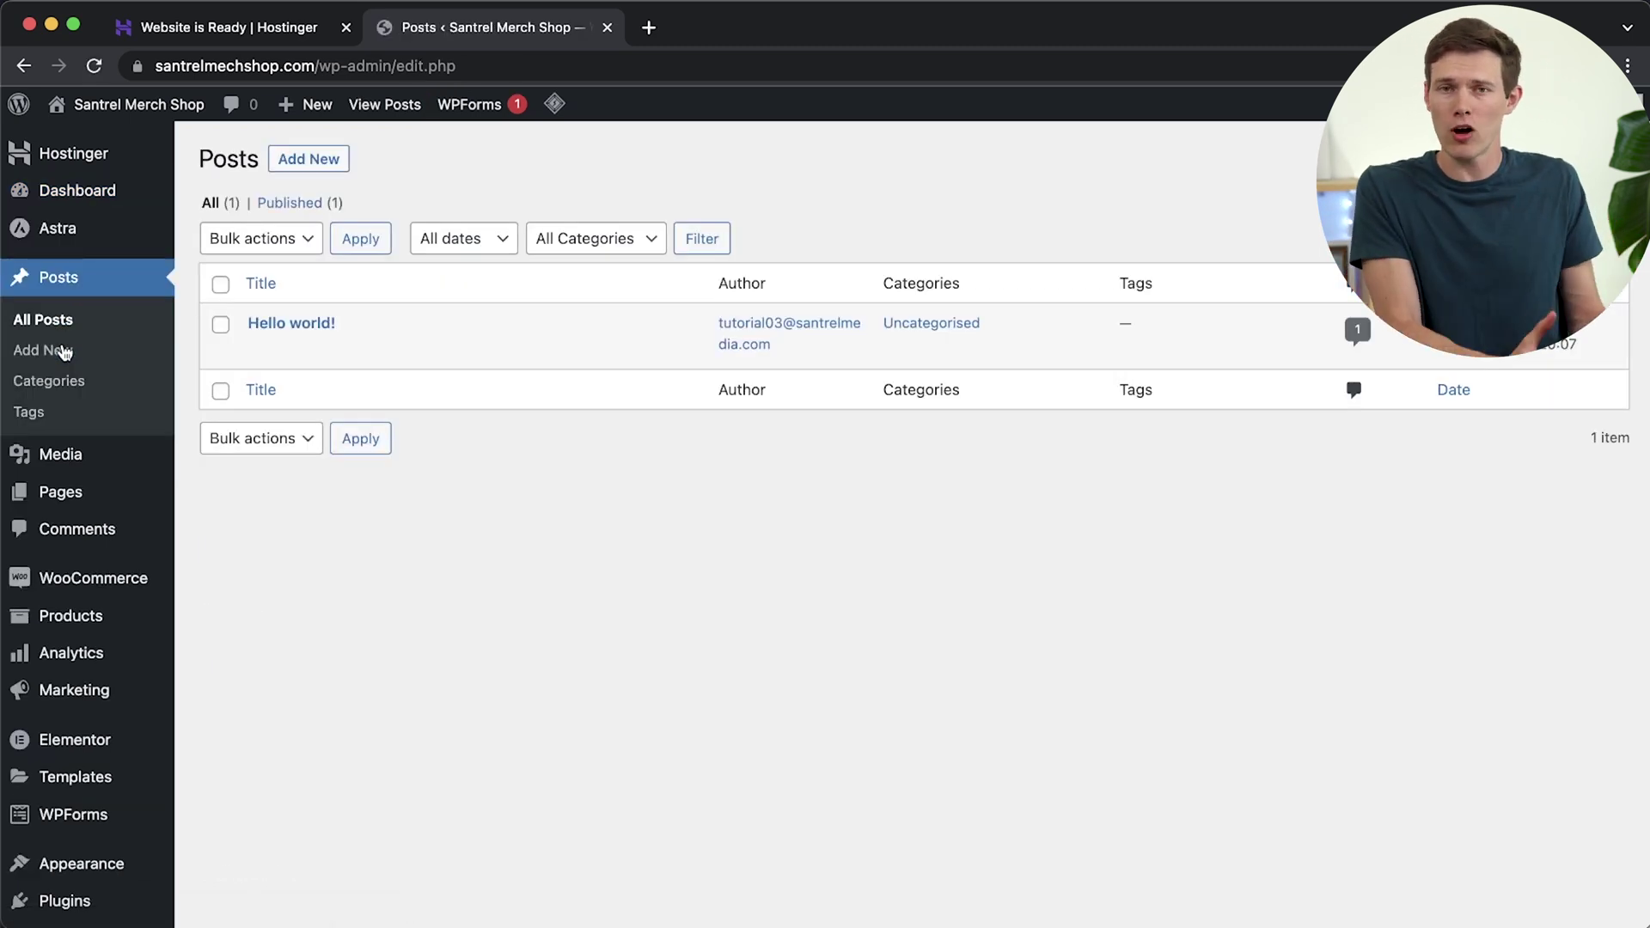
mouse_move(334, 361)
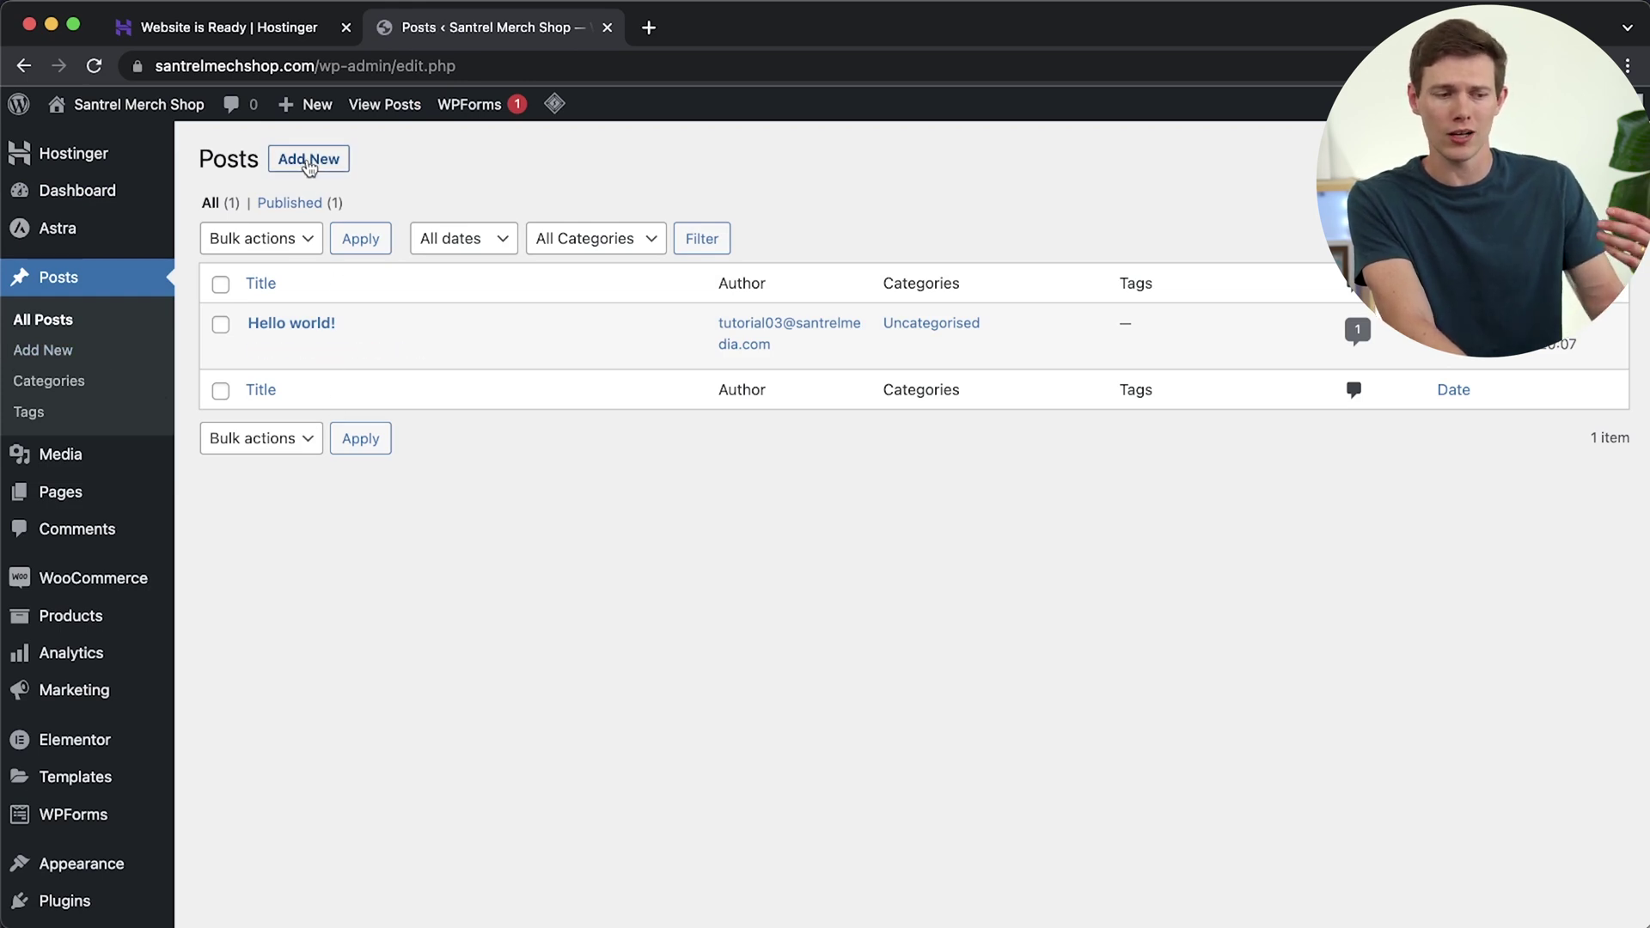
left_click(308, 161)
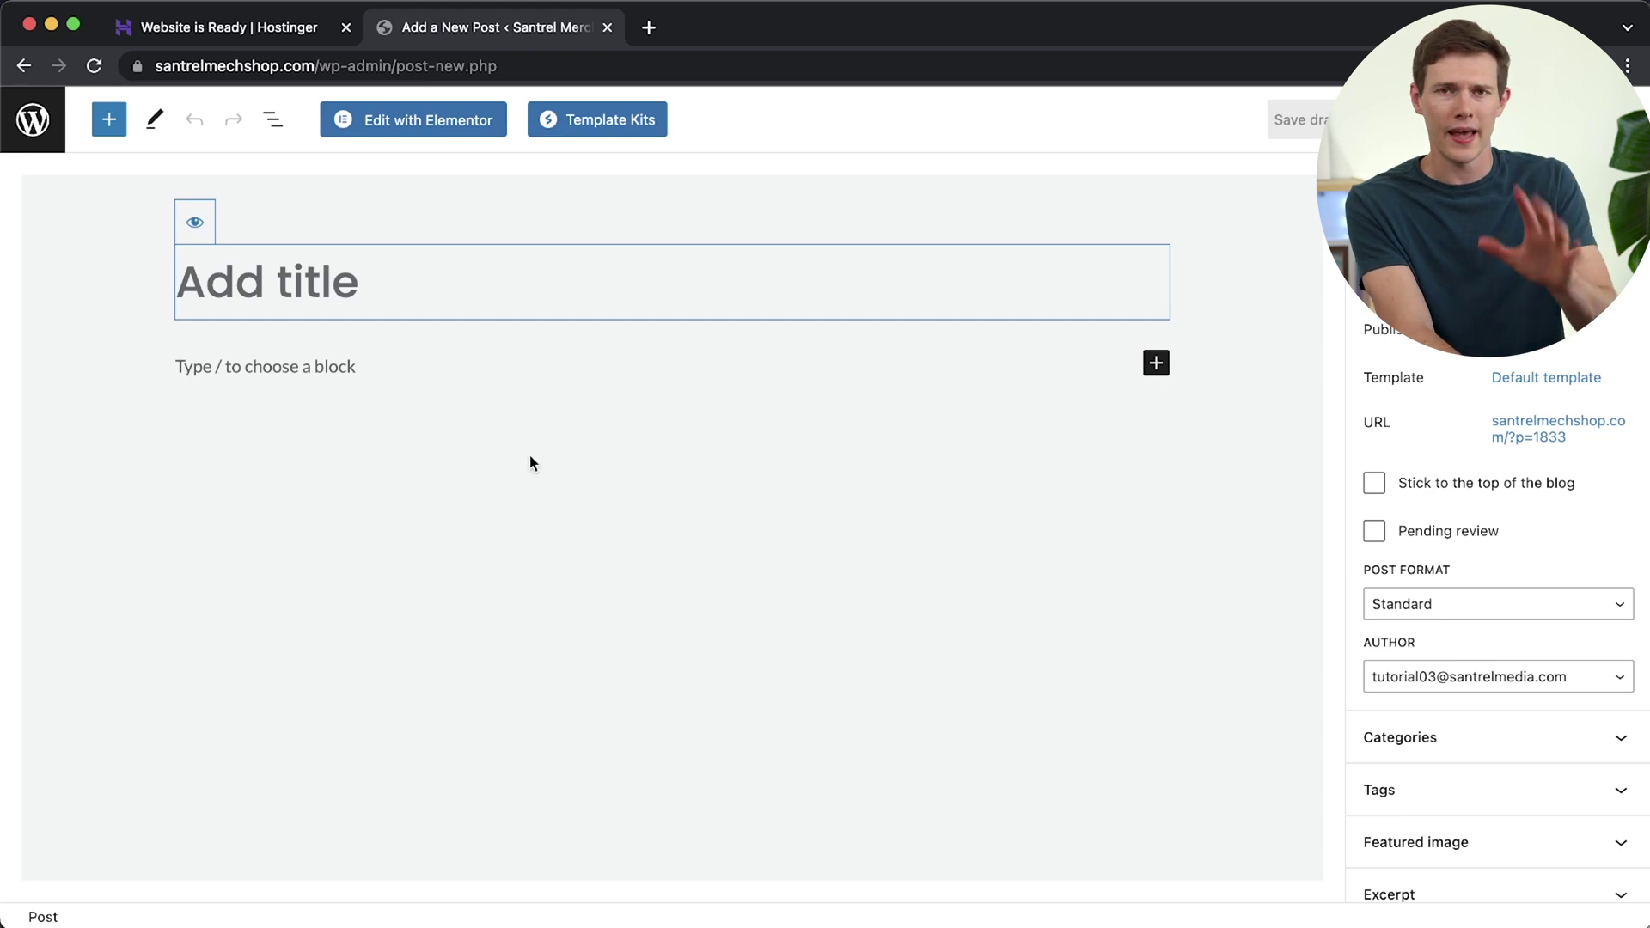
key("super+bracketleft")
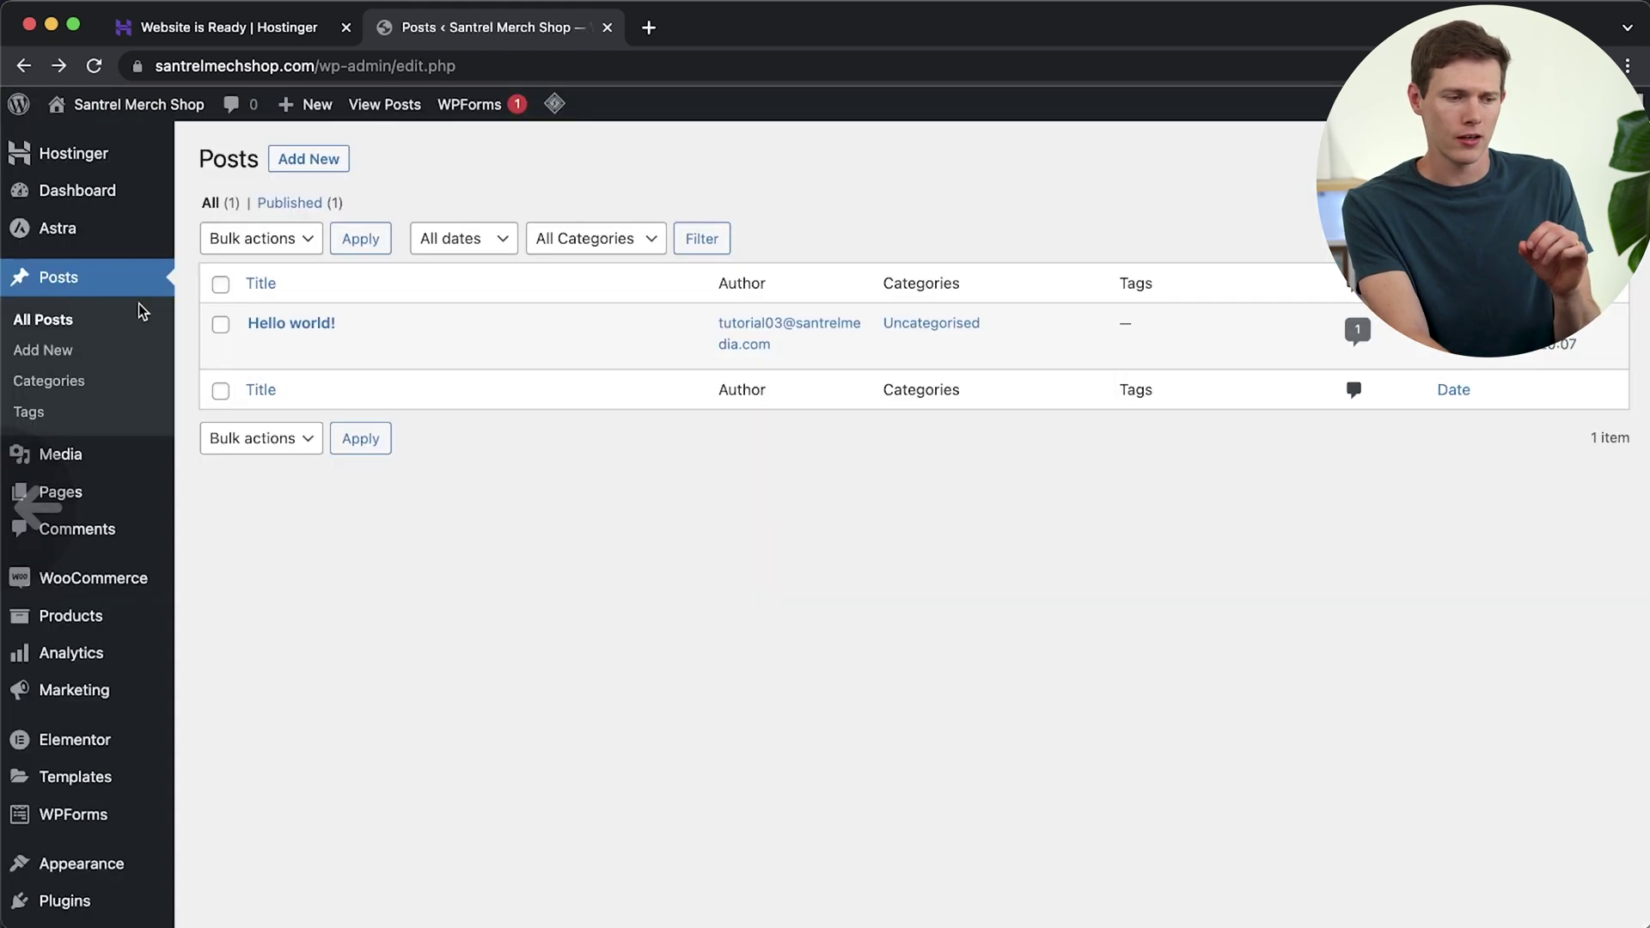
Browse the Pages list and then the Comments list.
mouse_move(85, 475)
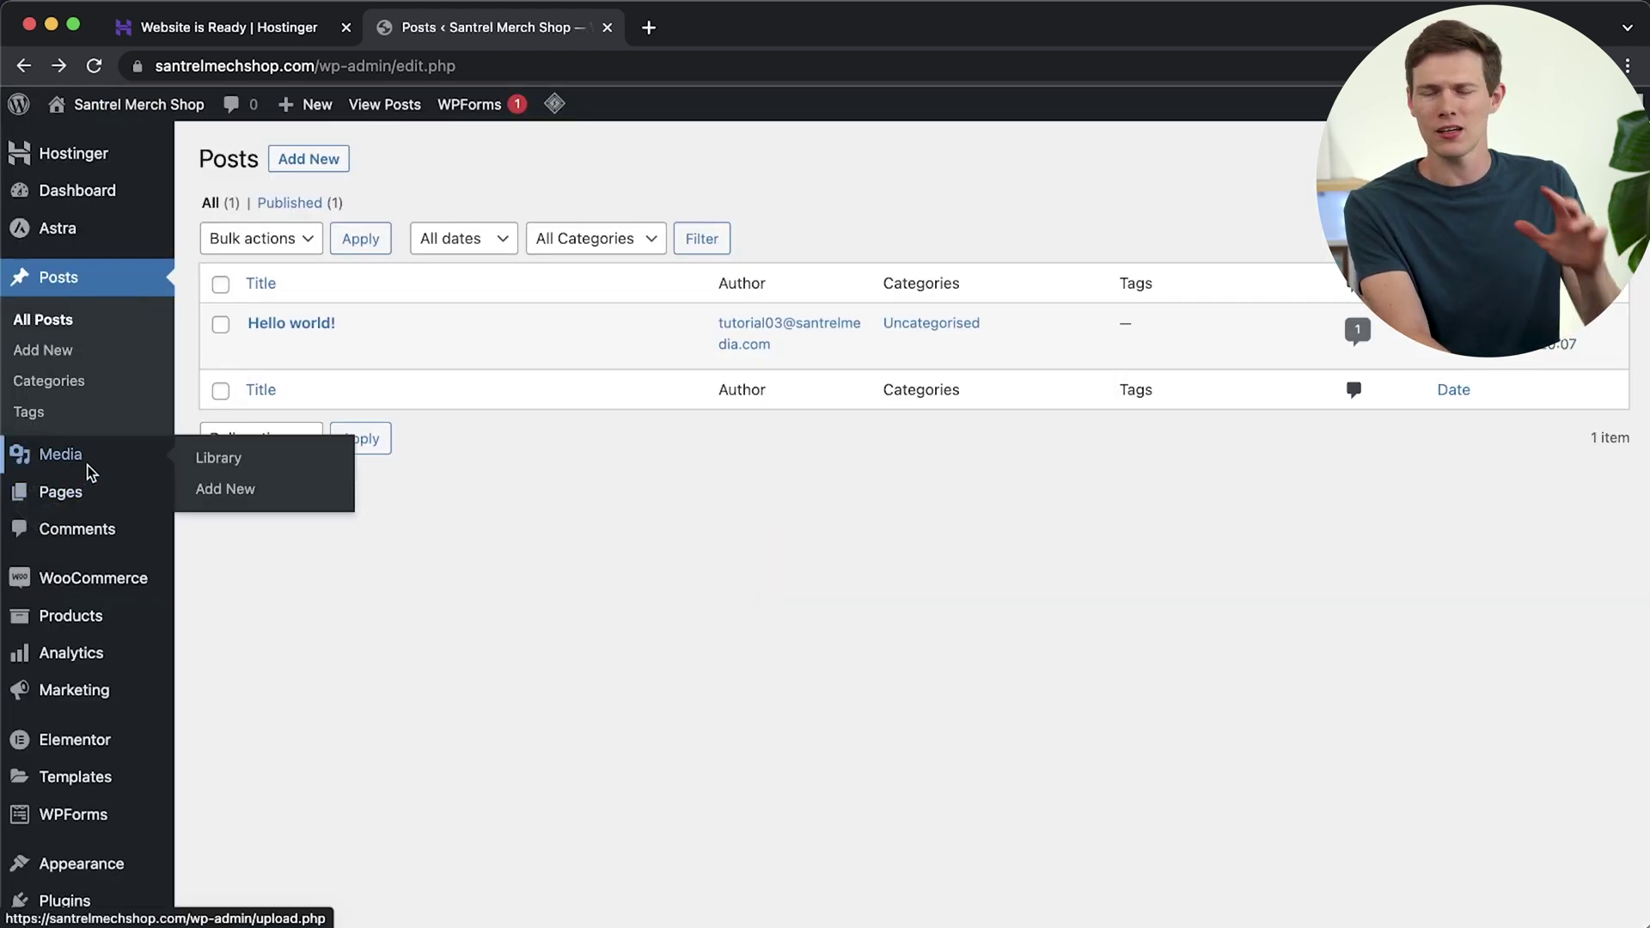
scroll(89, 472, "down", 3)
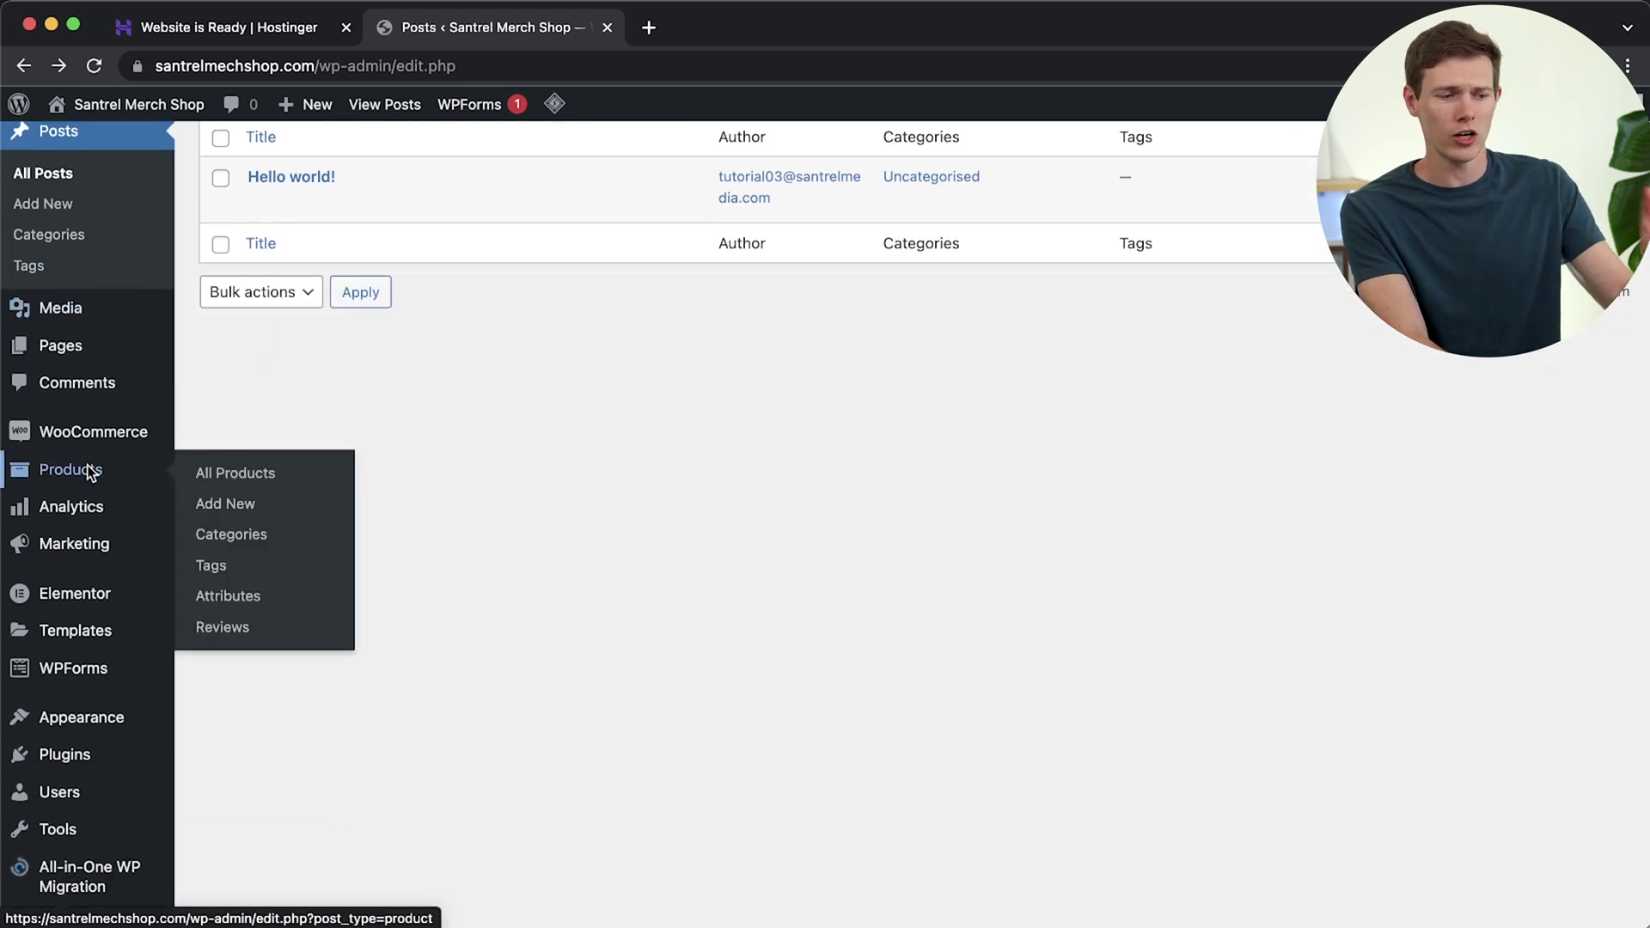
mouse_move(63, 340)
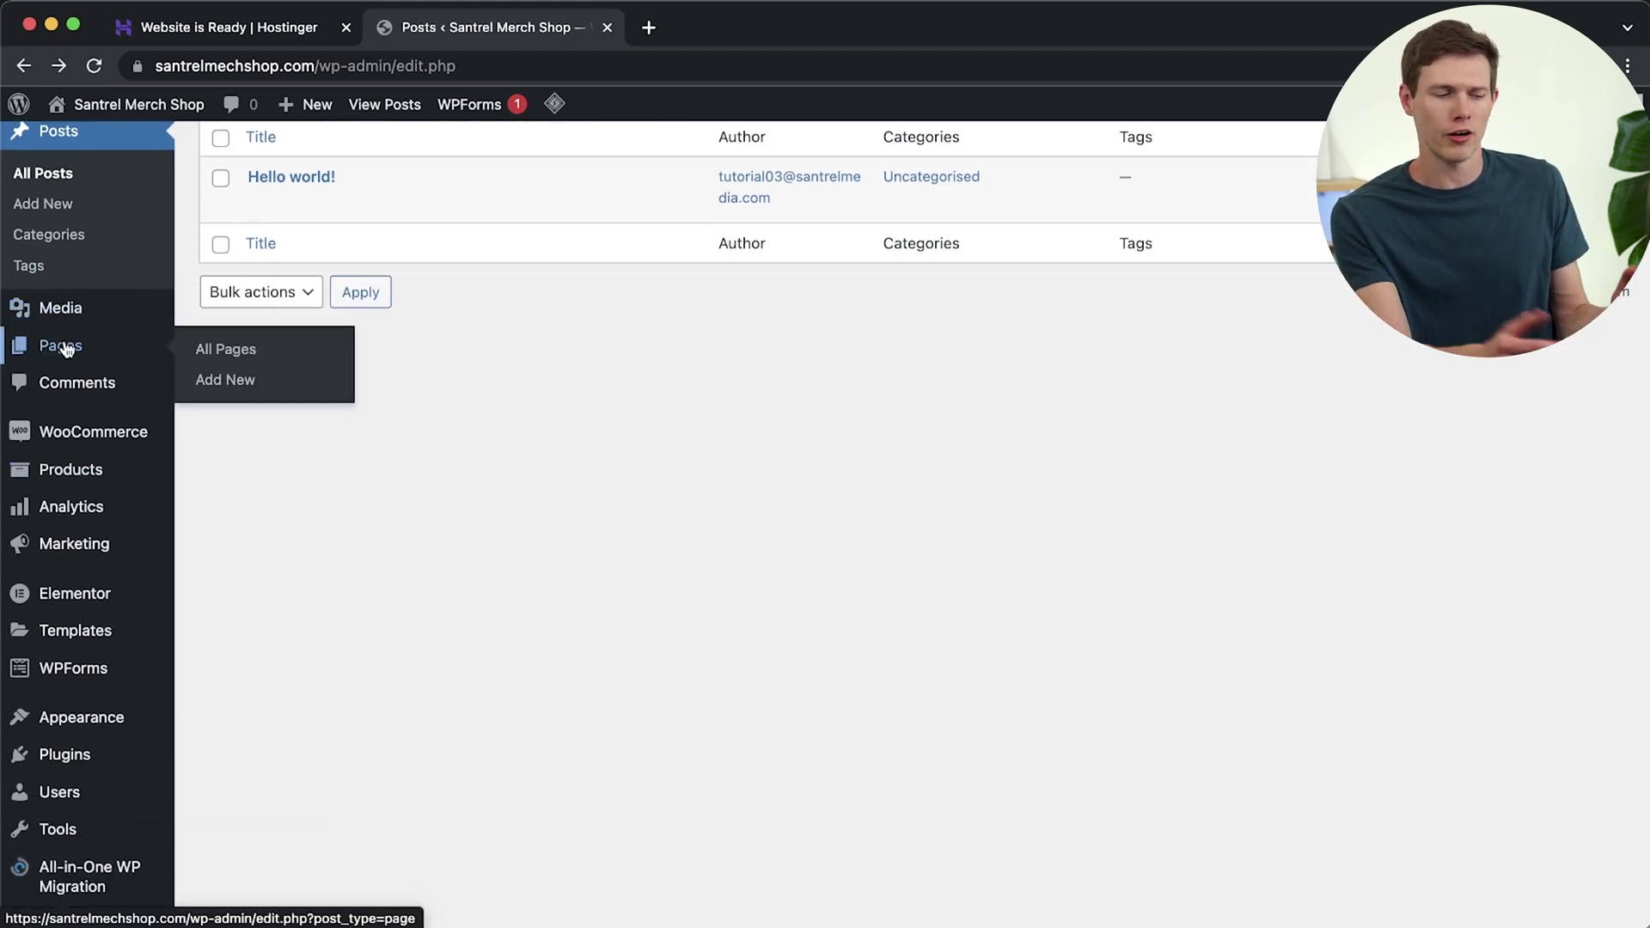
left_click(65, 348)
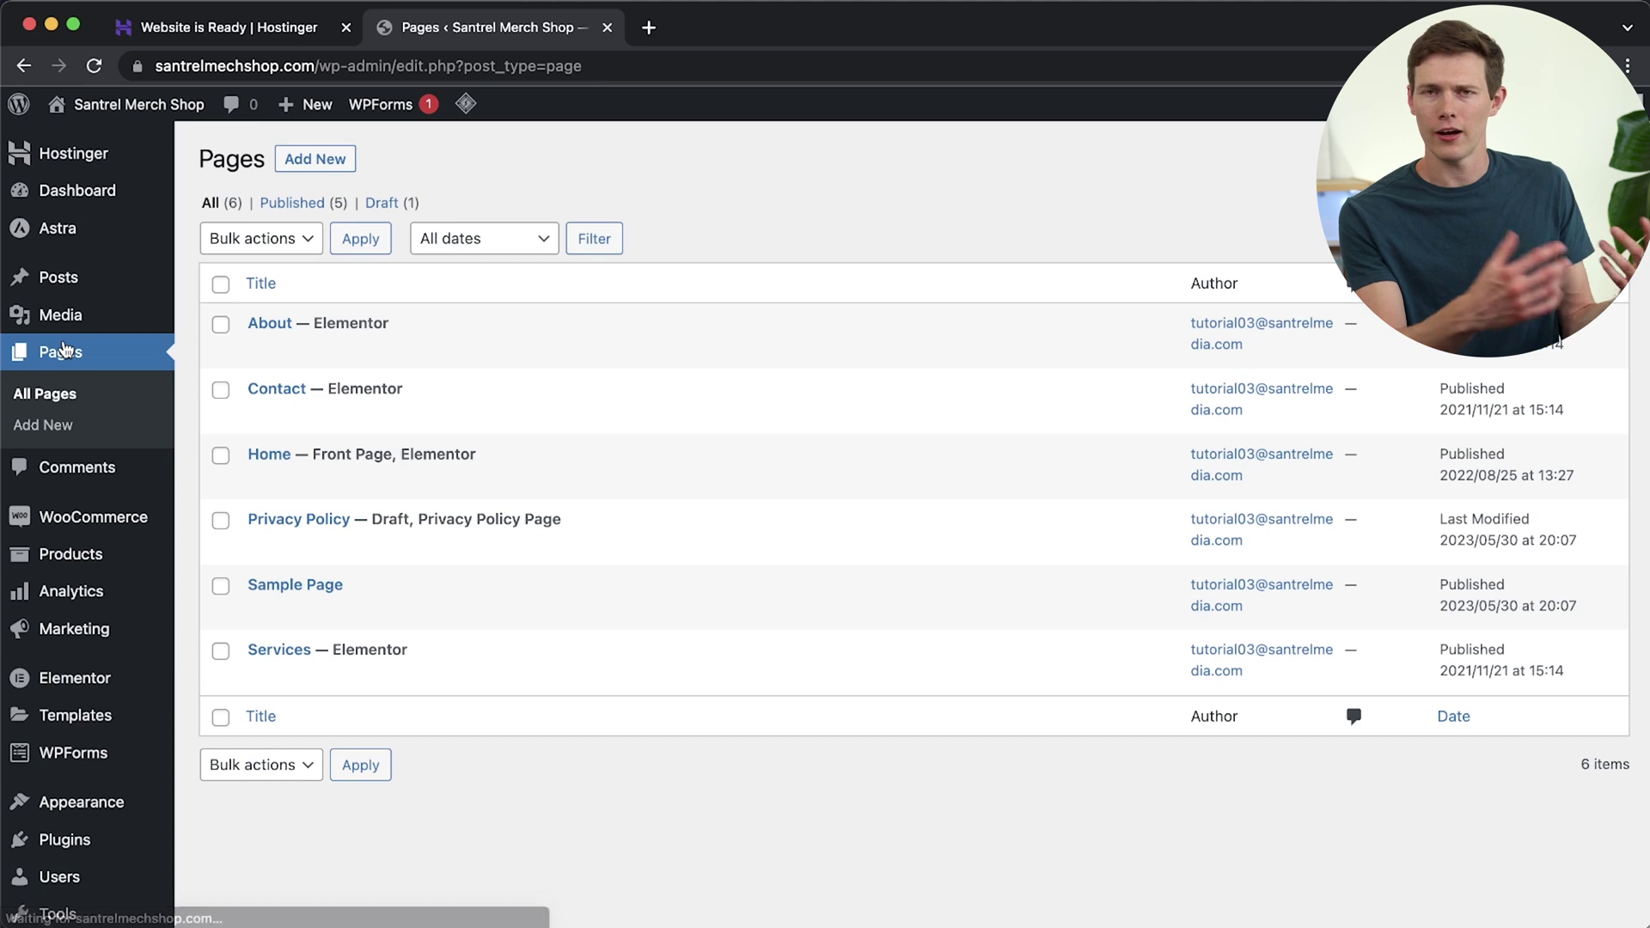
scroll(64, 347, "down", 3)
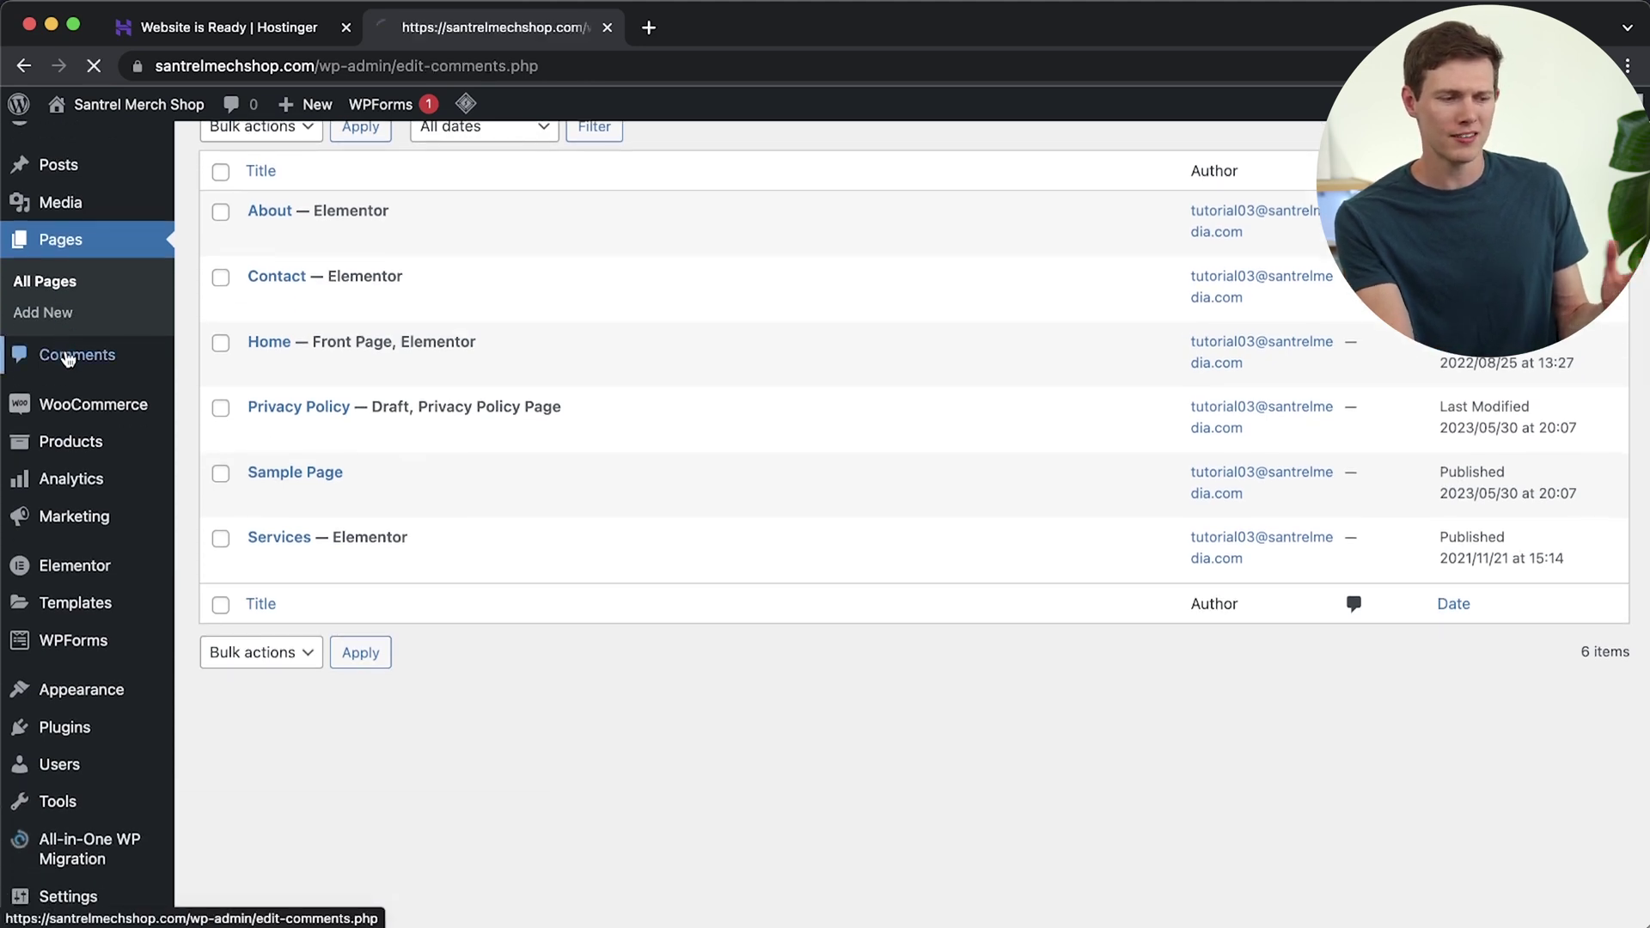
left_click(66, 358)
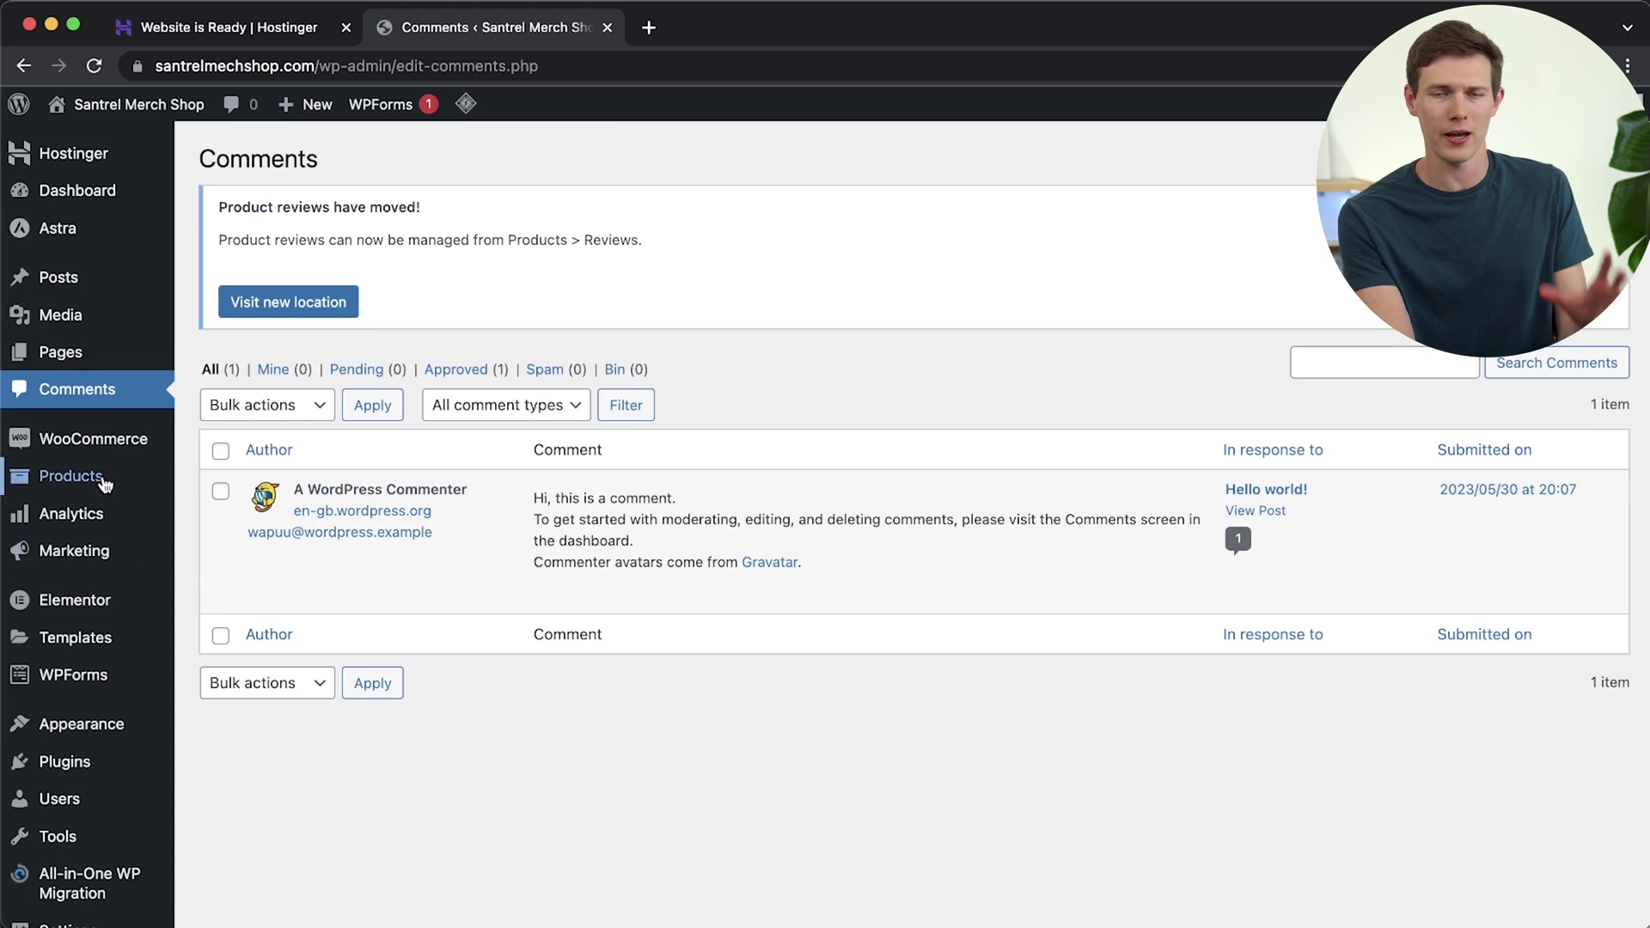
Open WooCommerce Analytics > Overview to view the store's May 2023 figures.
mouse_move(57, 427)
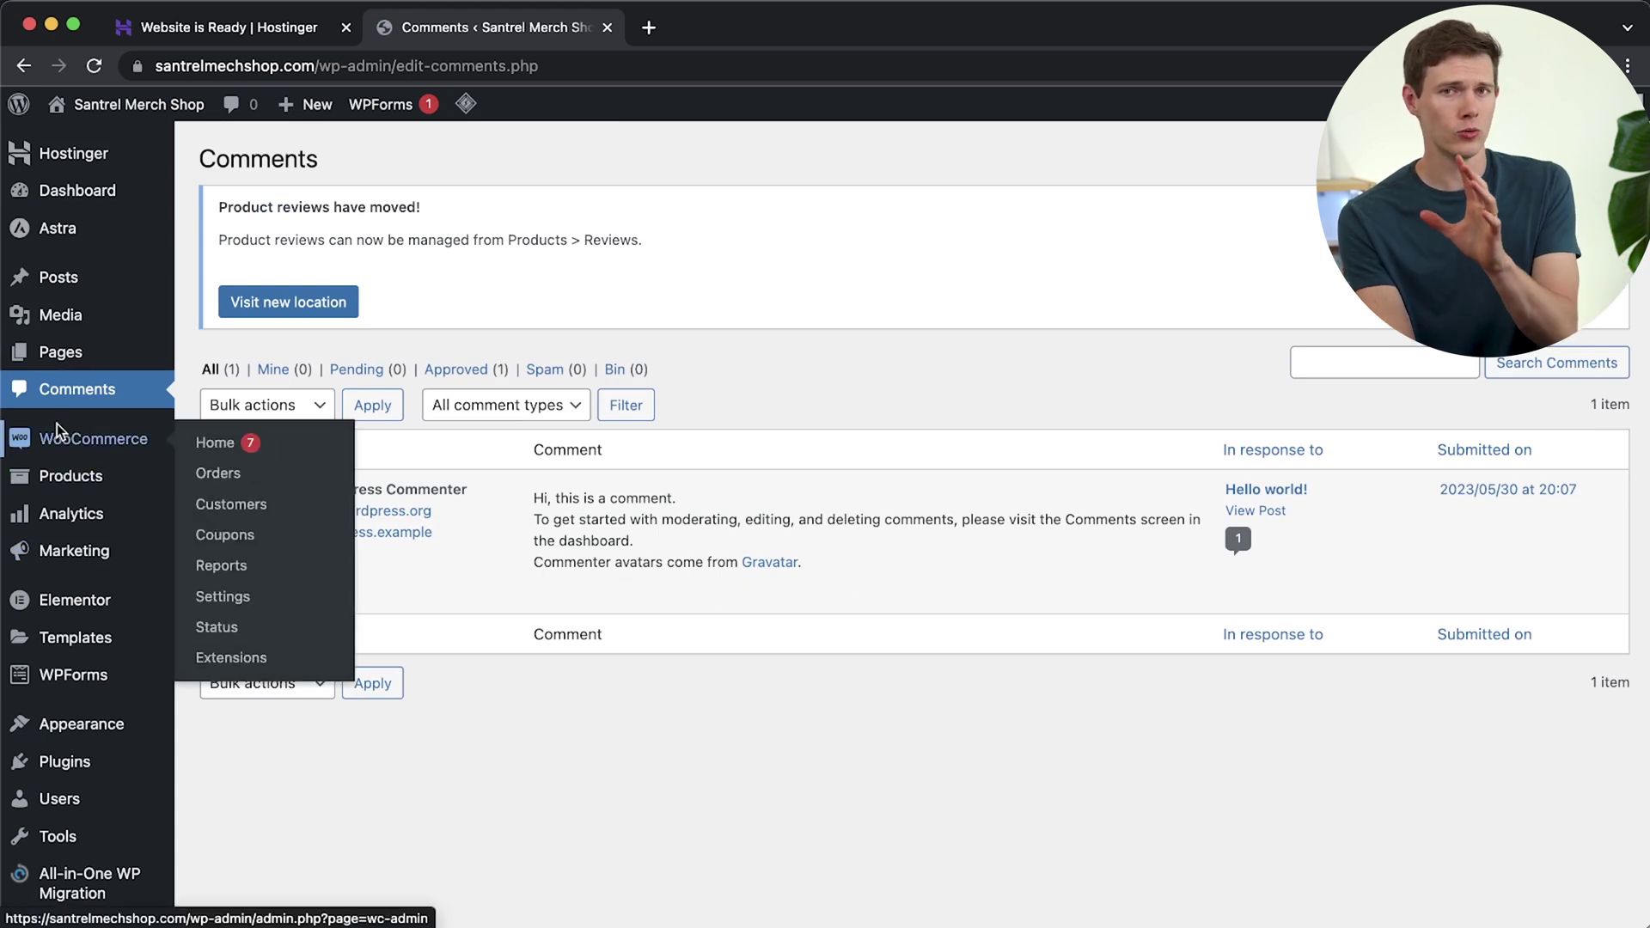
scroll(57, 424, "down", 2)
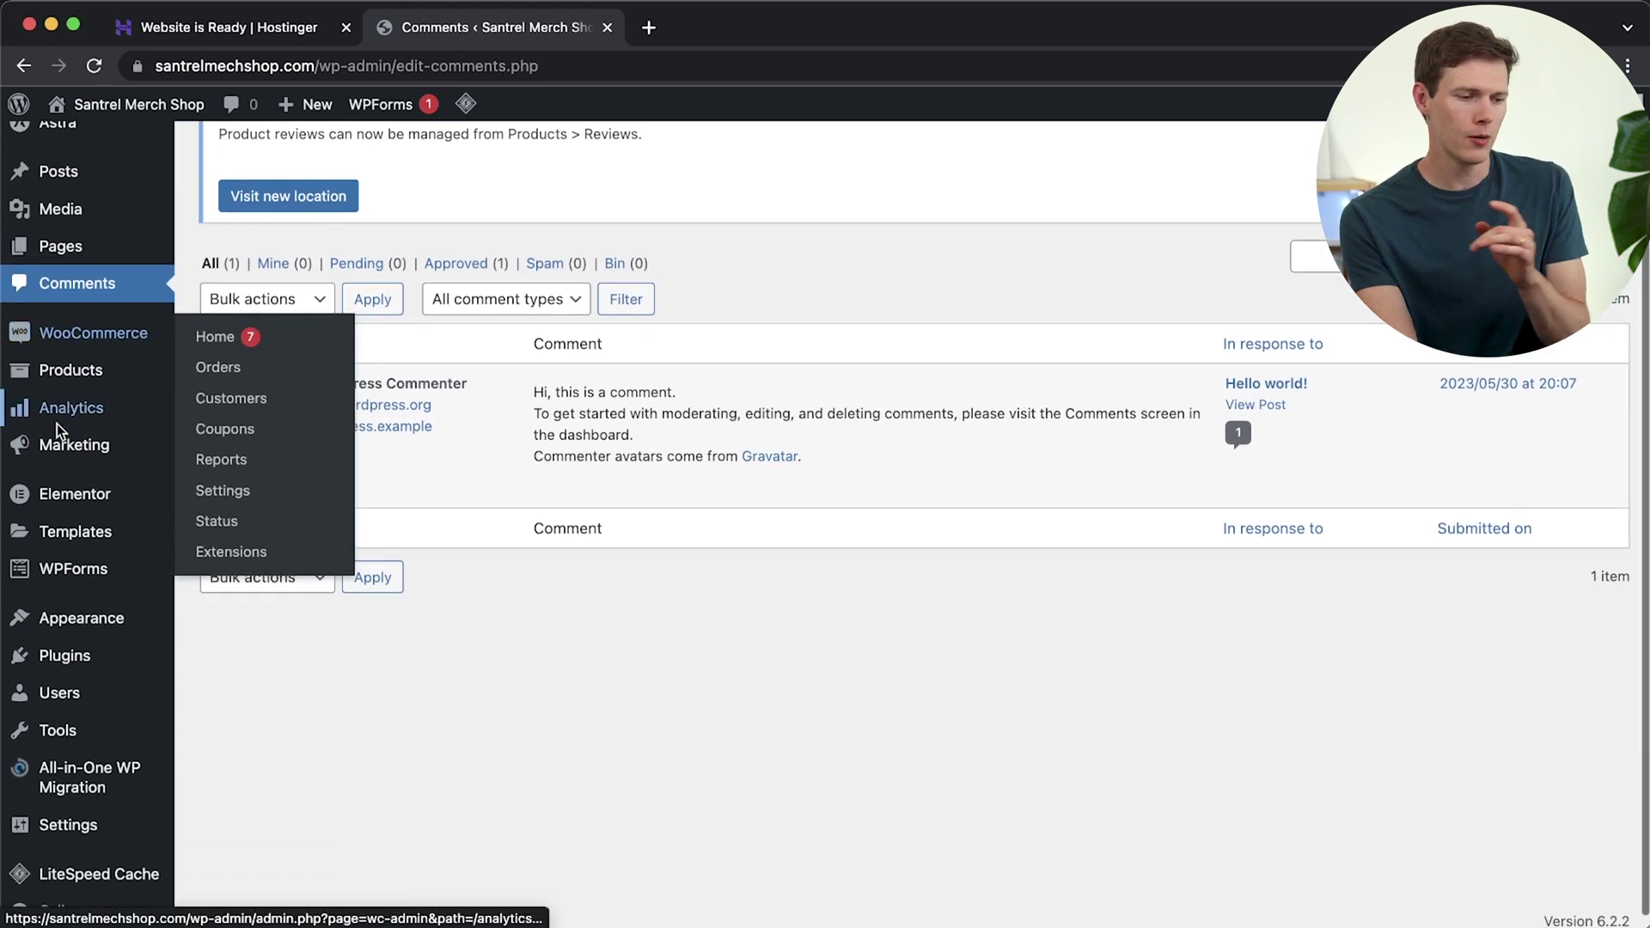
mouse_move(62, 379)
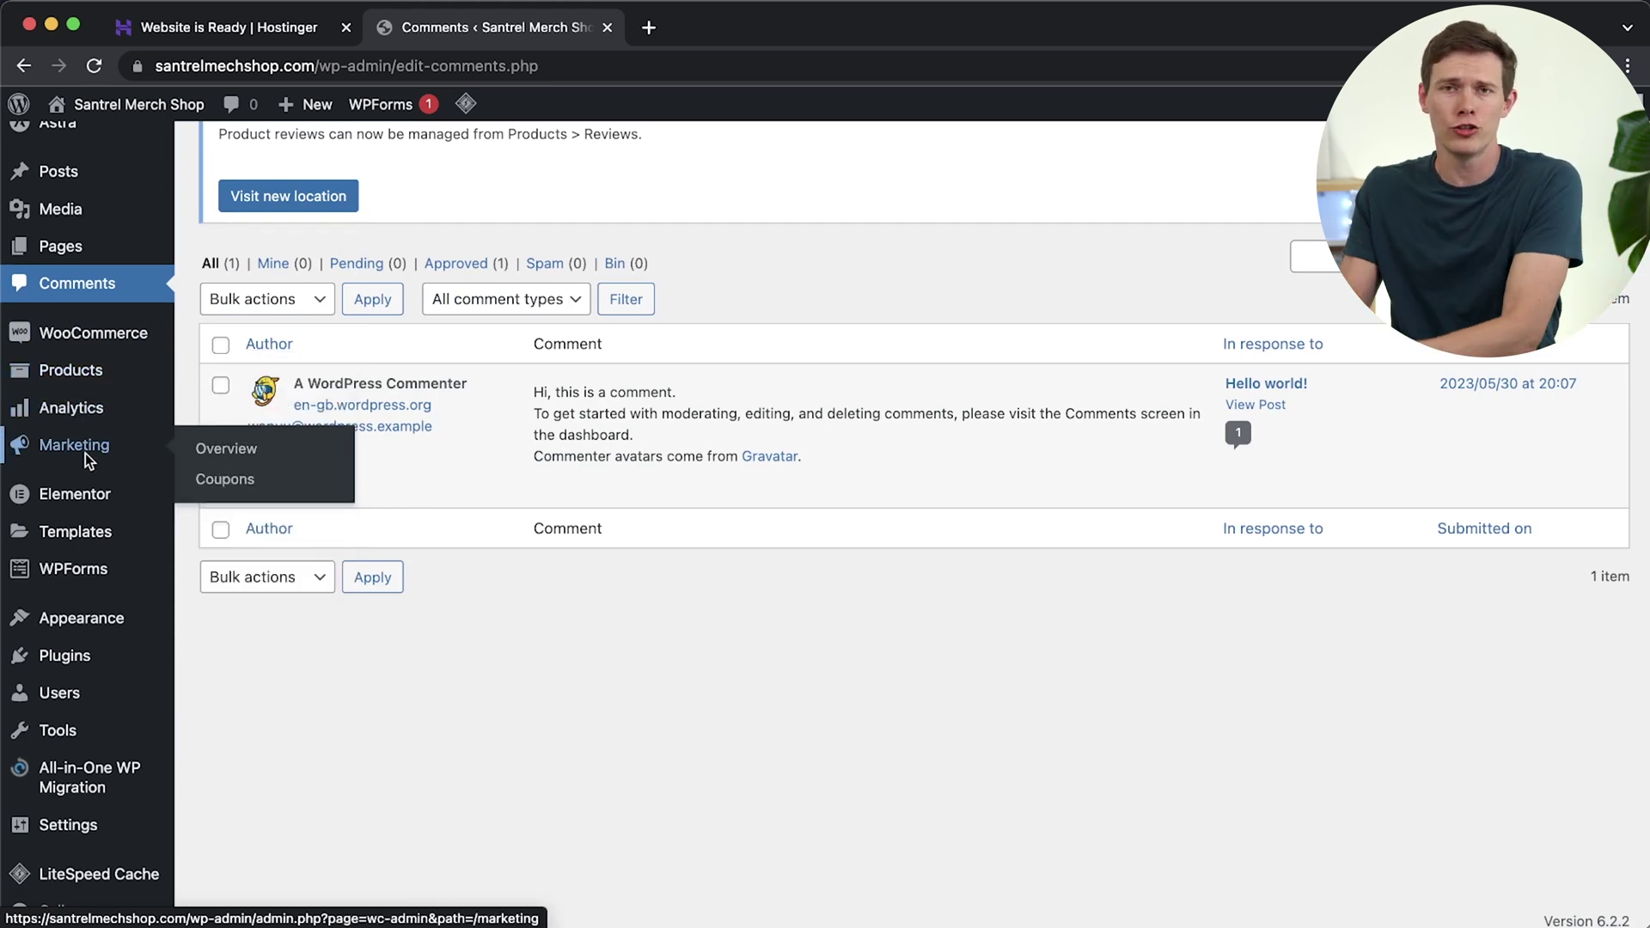
left_click(70, 370)
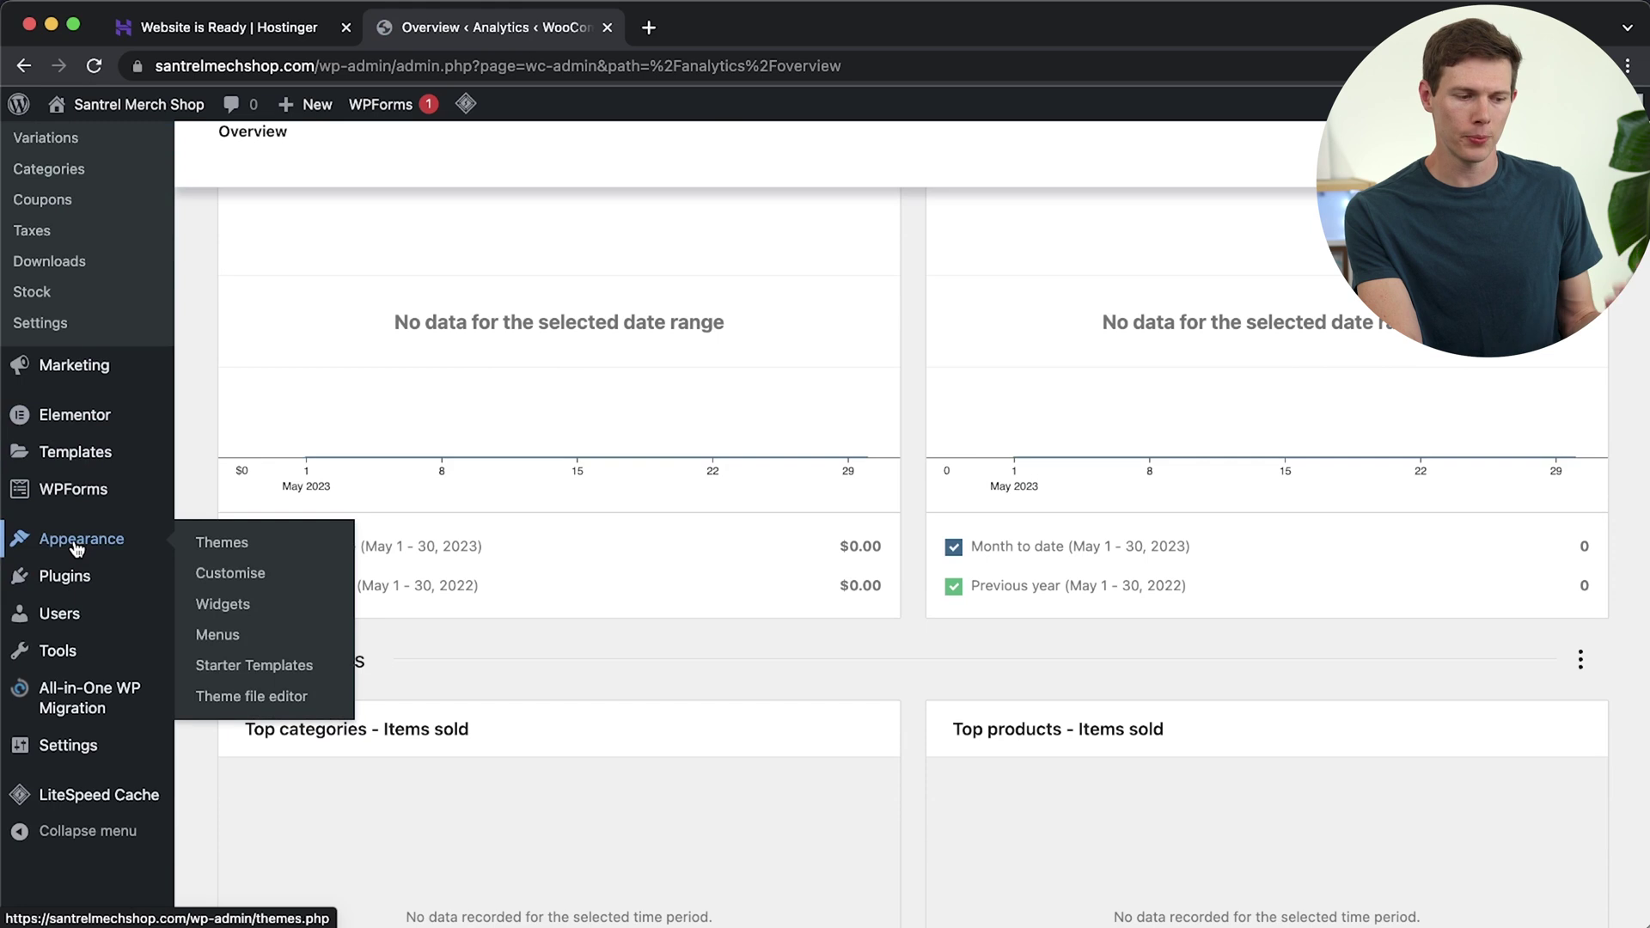
Open Appearance > Menus showing Main Menu with Home, About, Services and Contact.
left_click(218, 634)
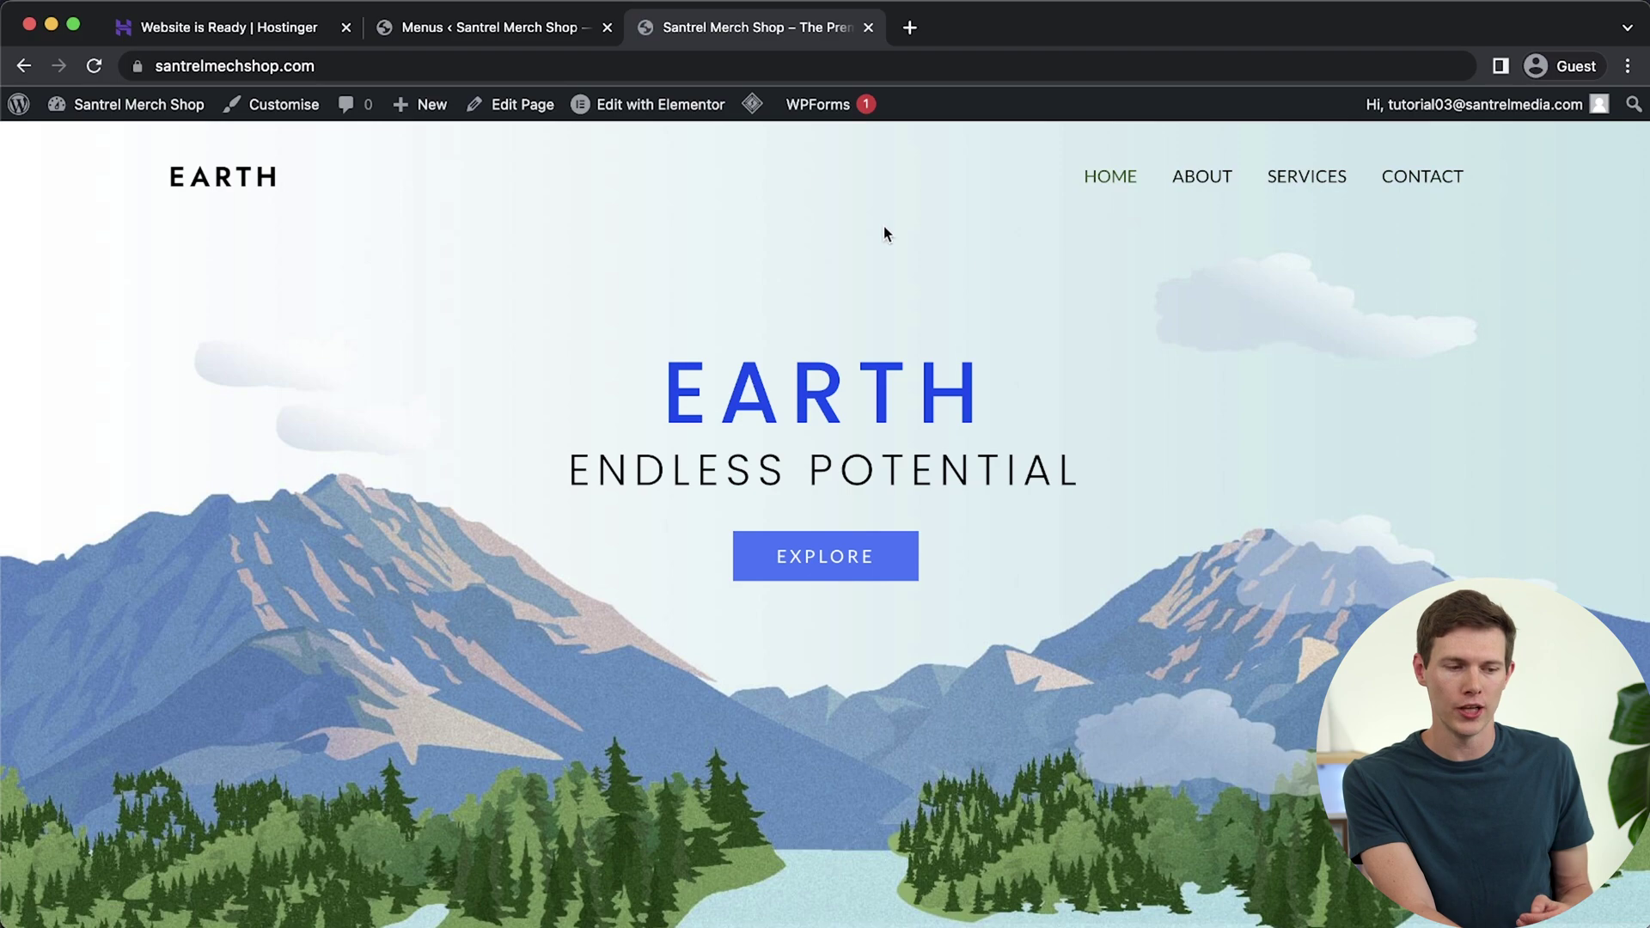
left_click(493, 31)
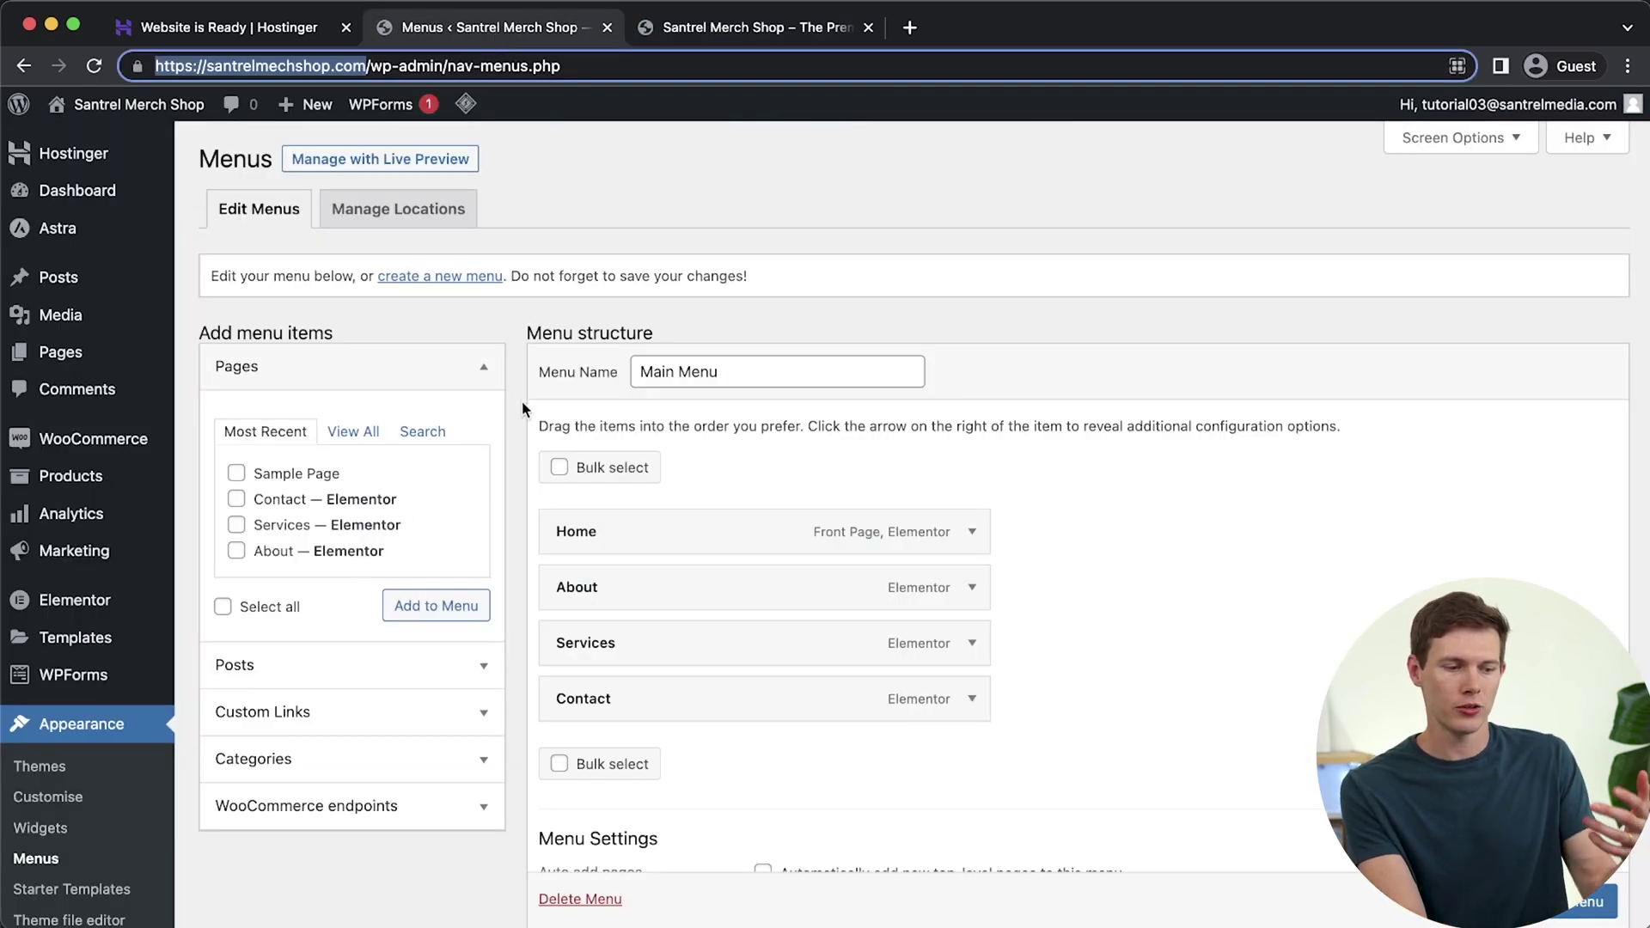
Add a 'YouTube Channel' custom link to the Main Menu.
left_click(286, 710)
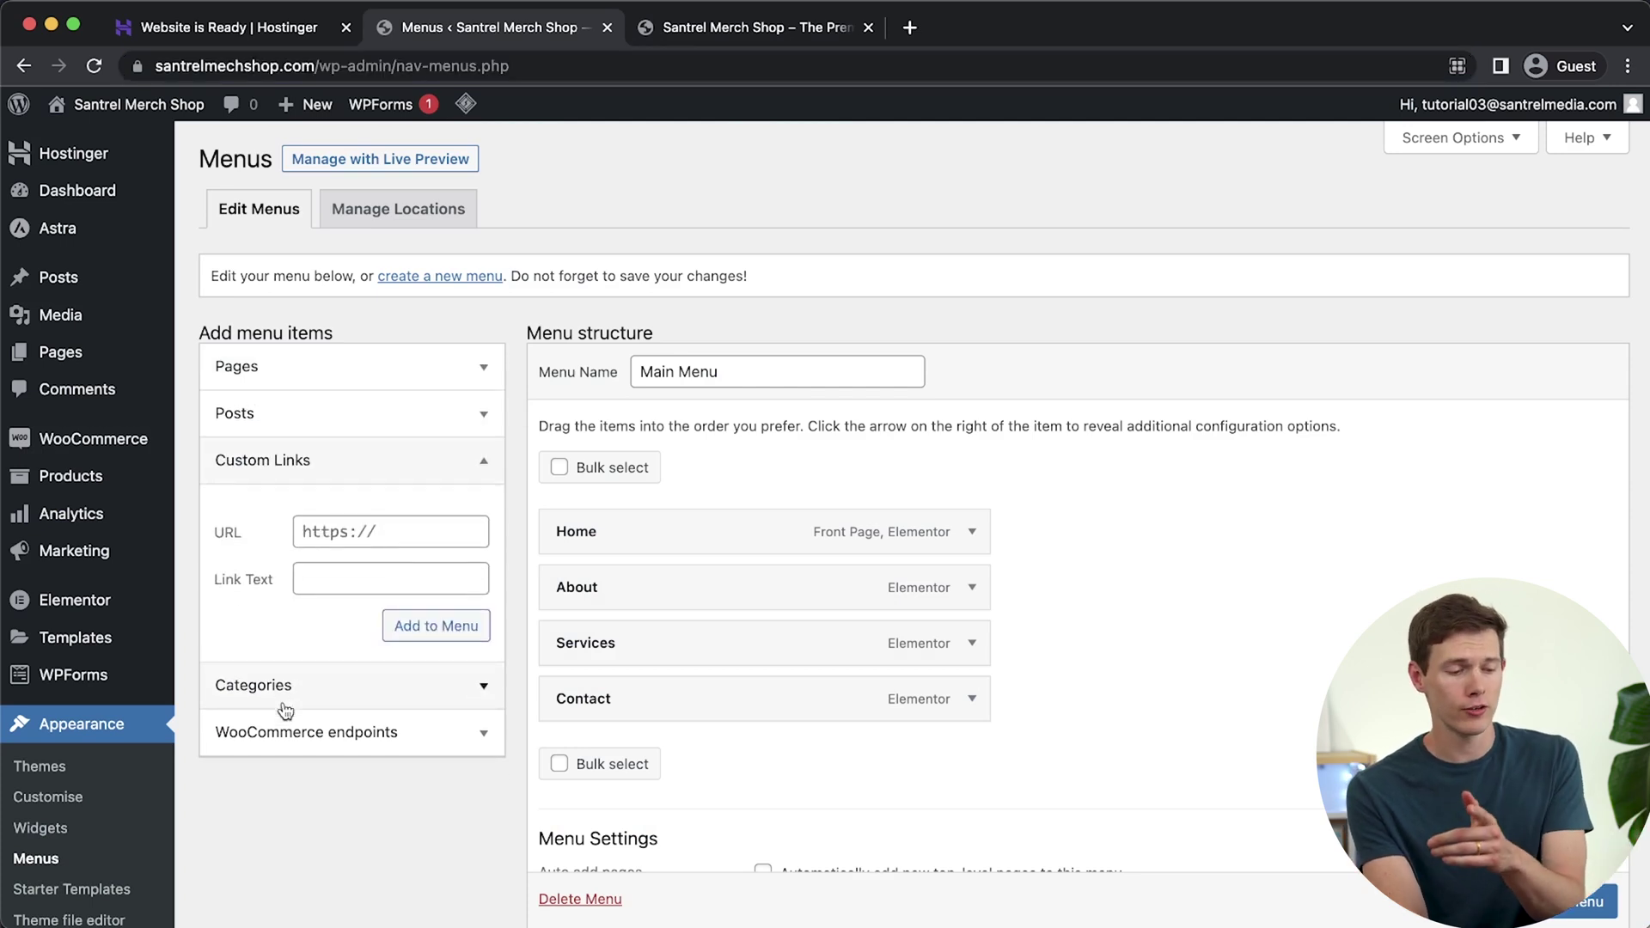
left_click(370, 749)
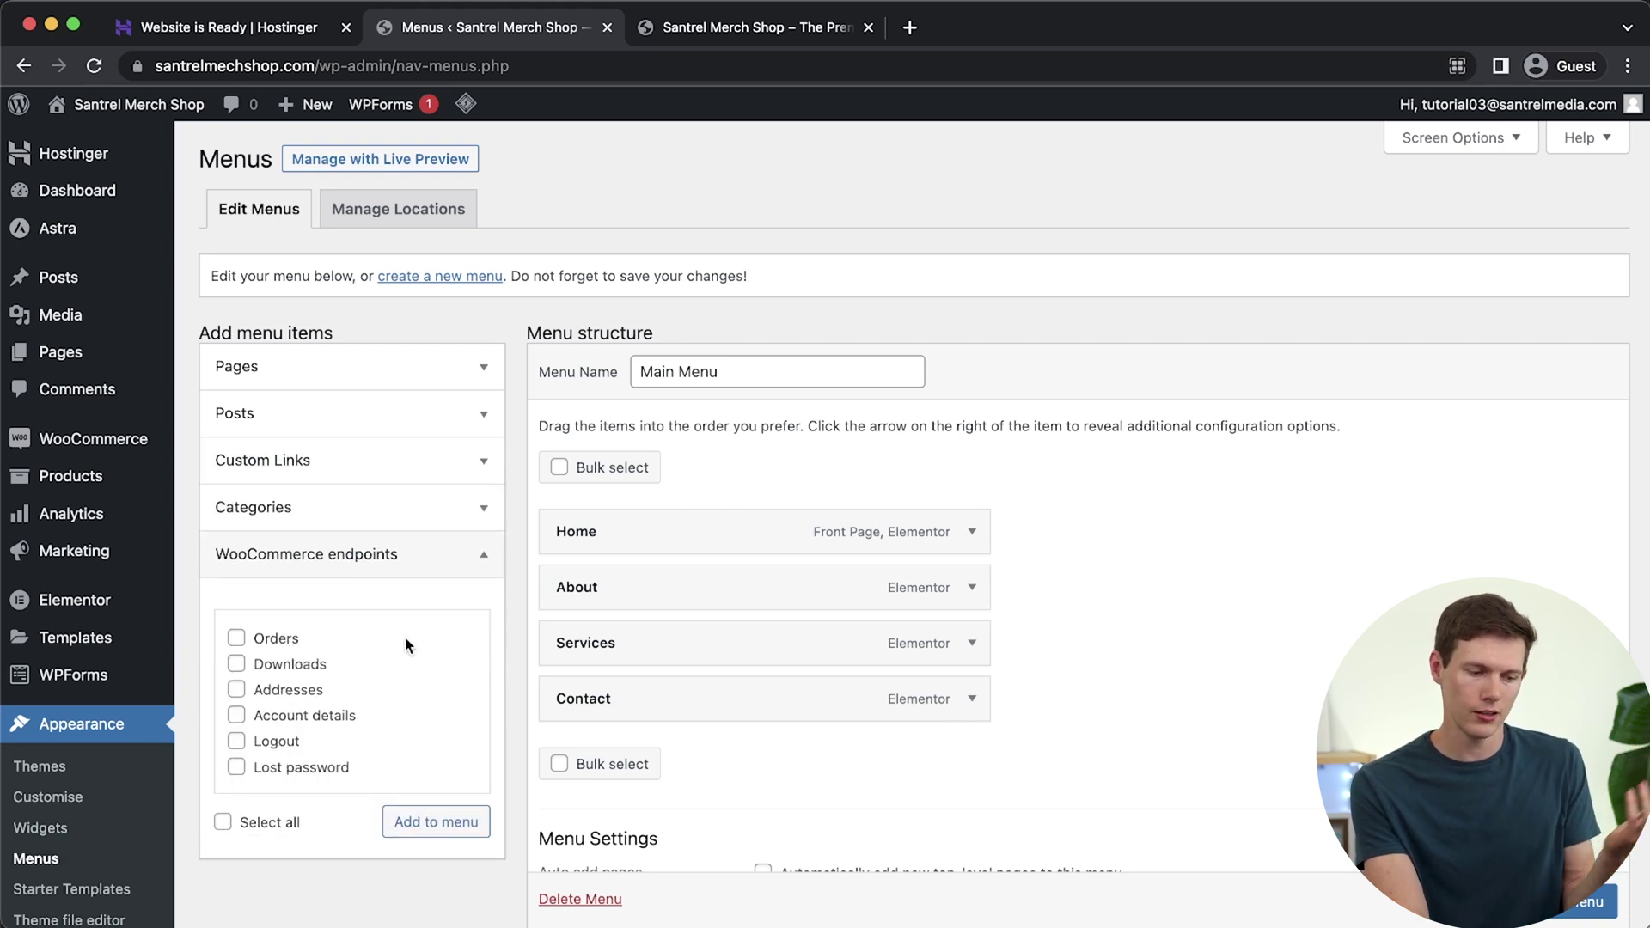
left_click(355, 468)
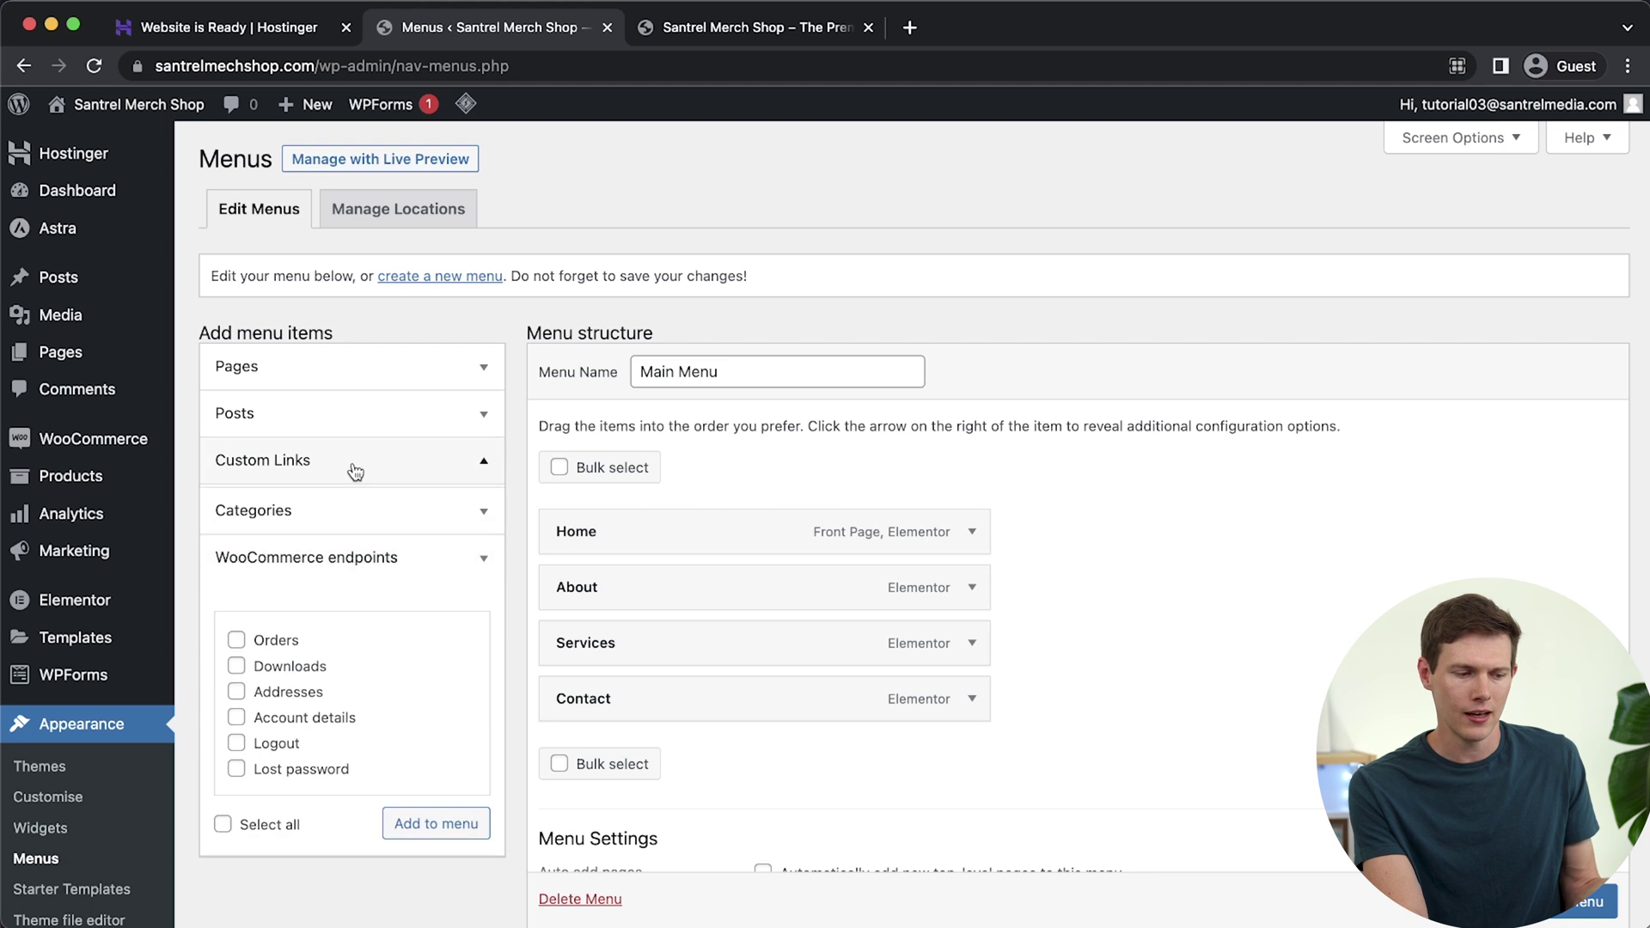
left_click(404, 535)
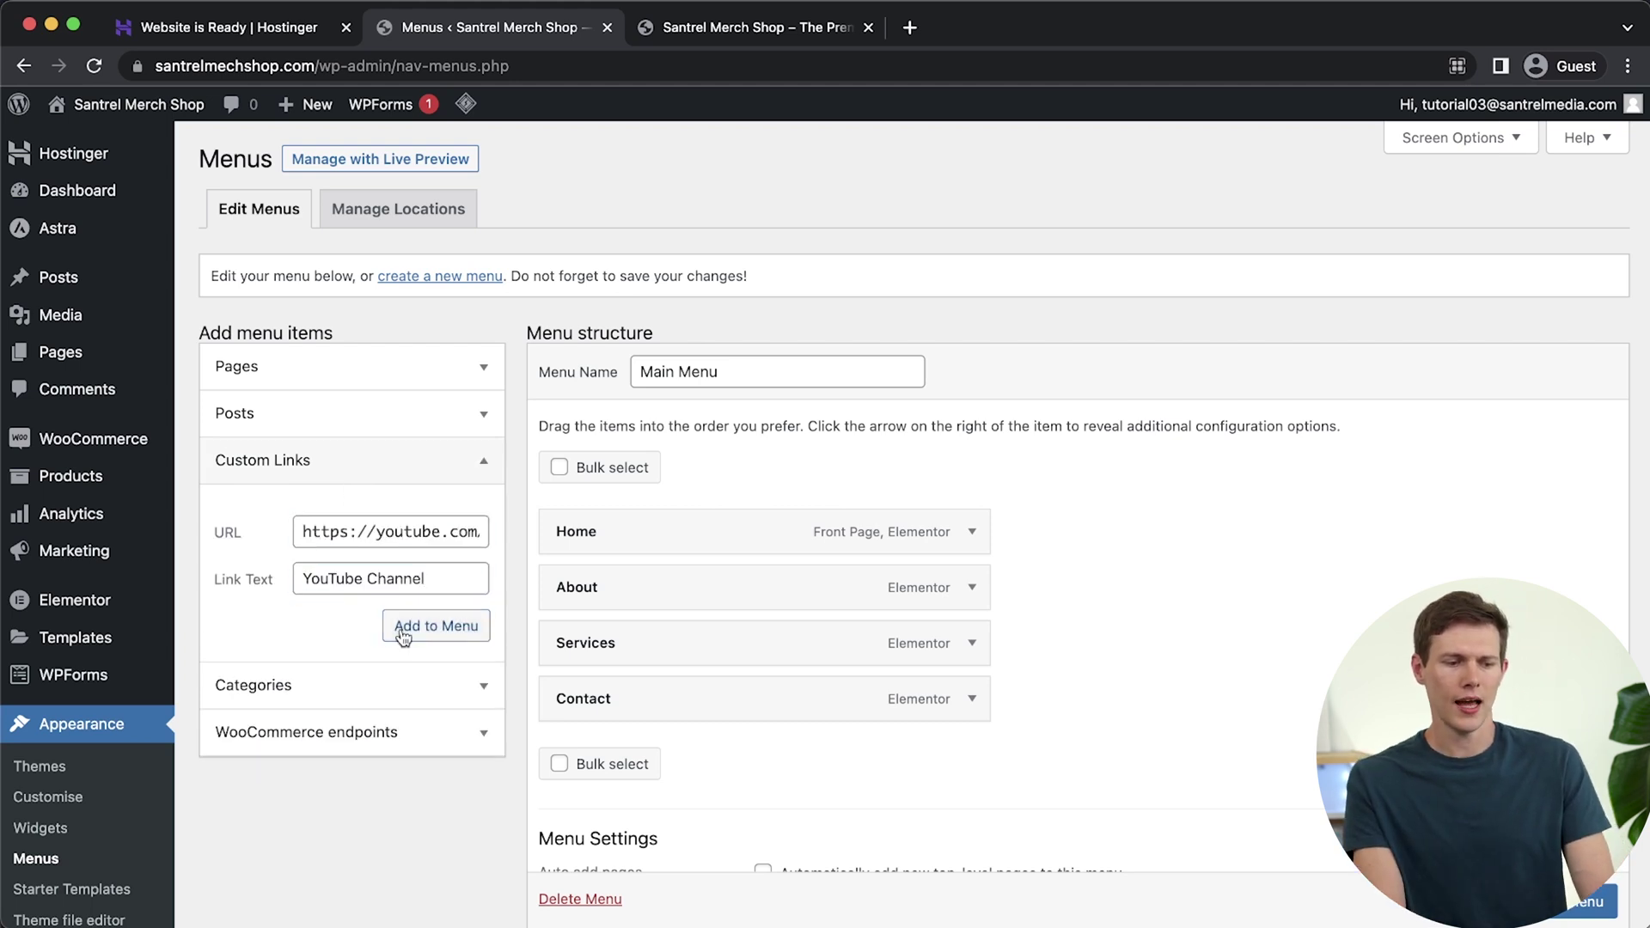
left_click(408, 627)
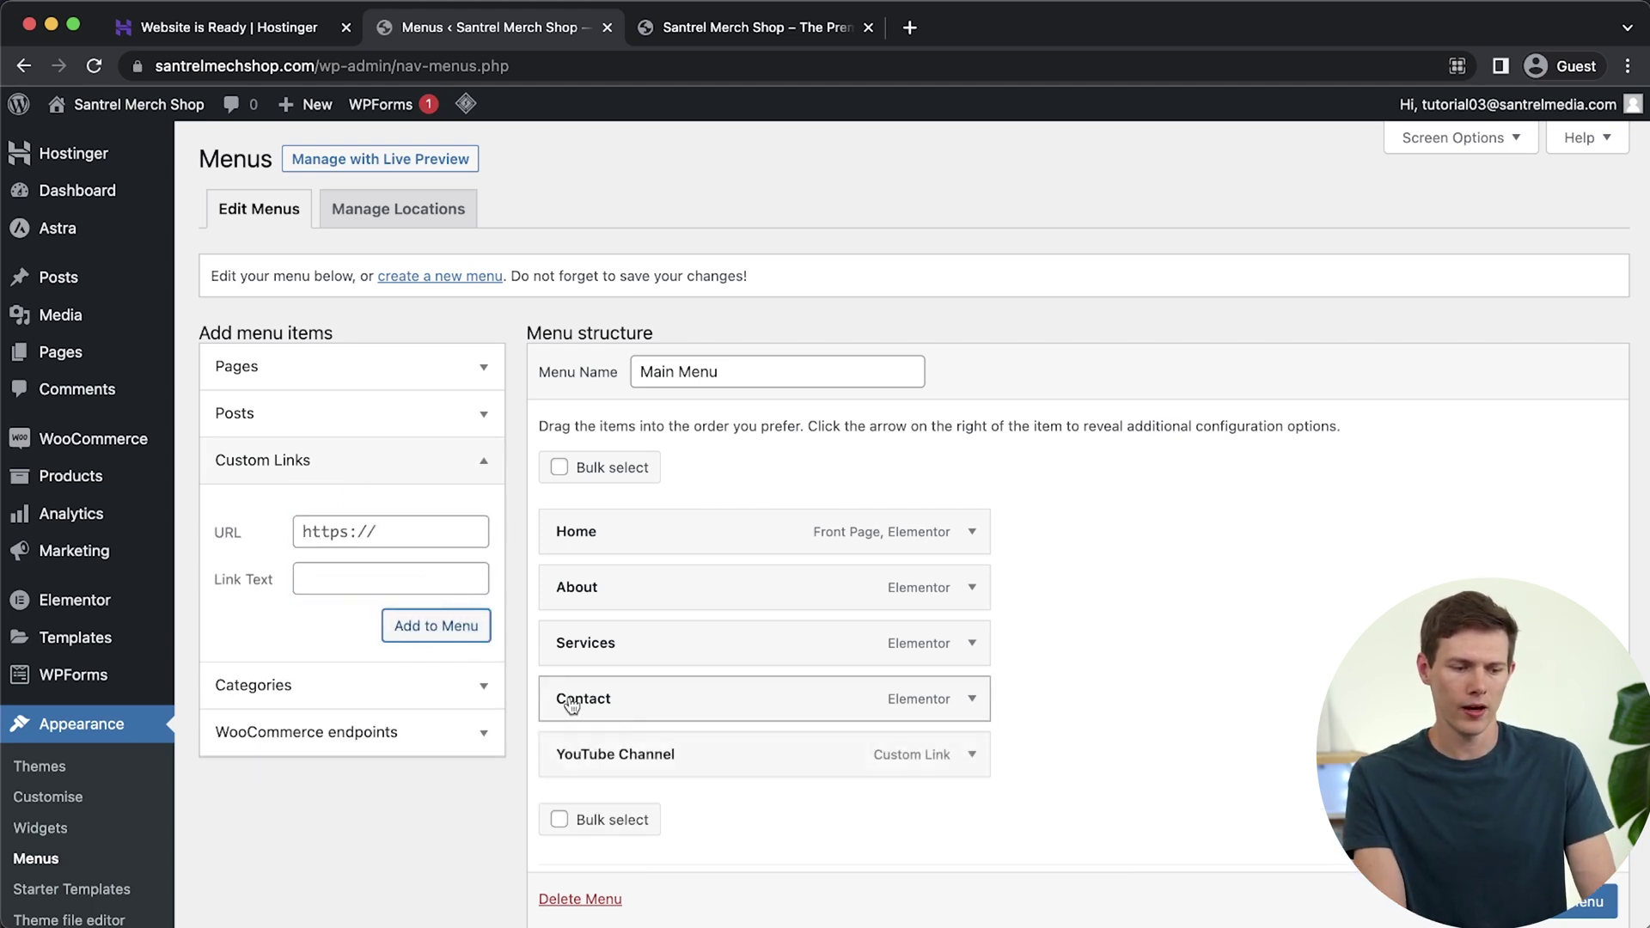
Move YouTube Channel below Home, nest Contact under About, and save the menu.
left_click_drag(755, 766, 705, 592)
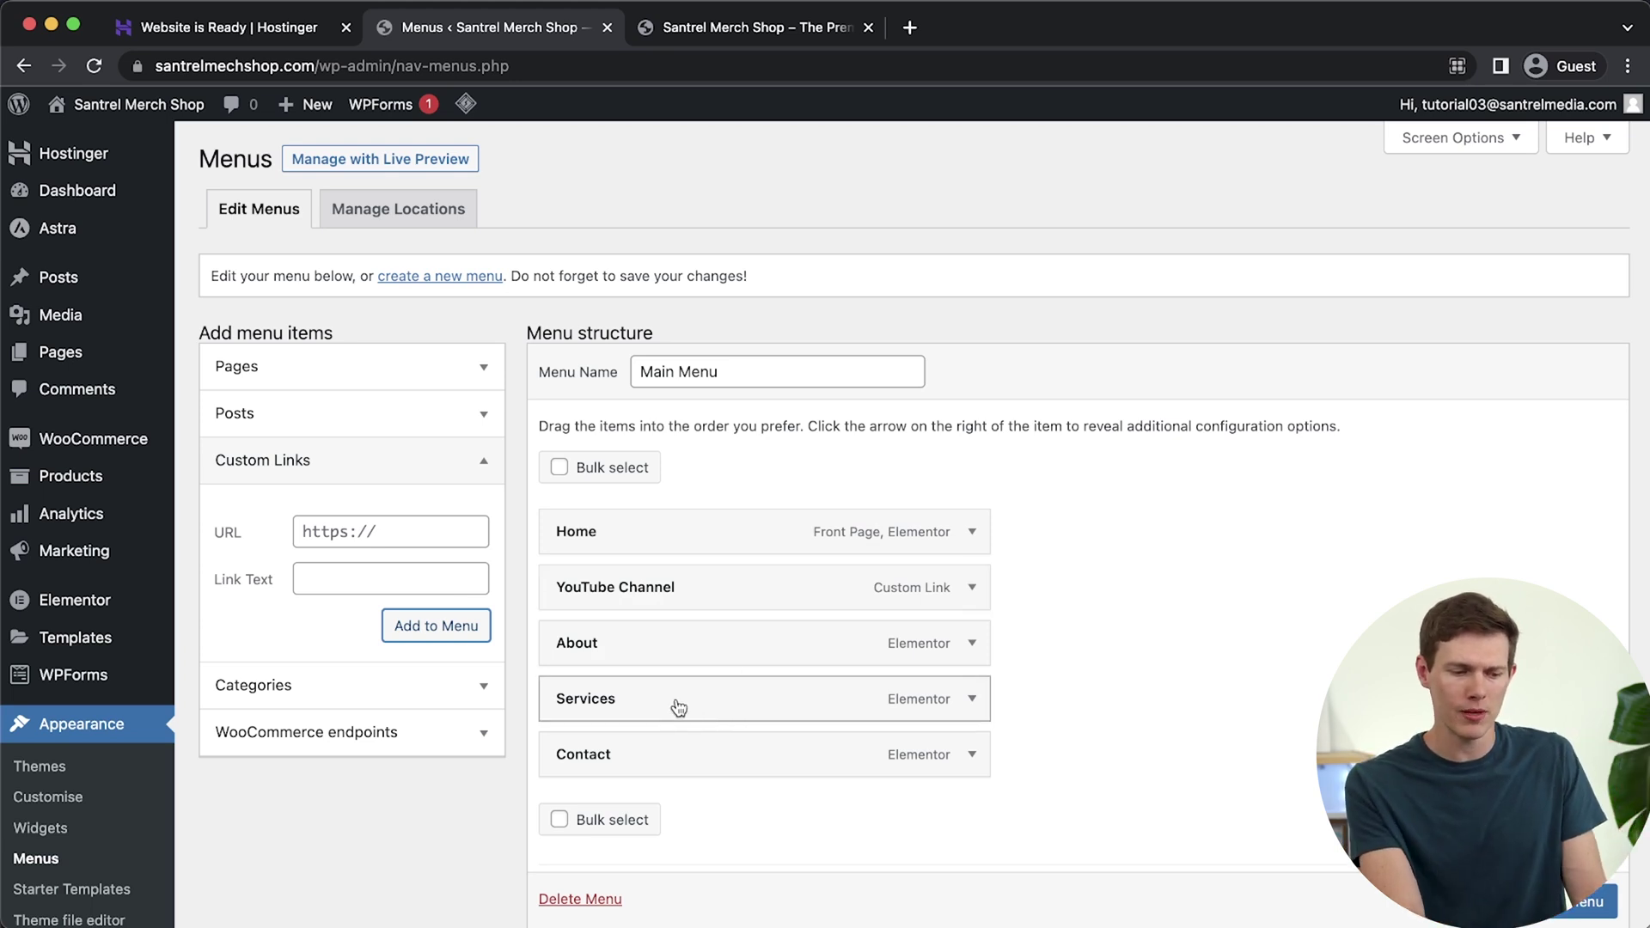
left_click_drag(621, 761, 687, 696)
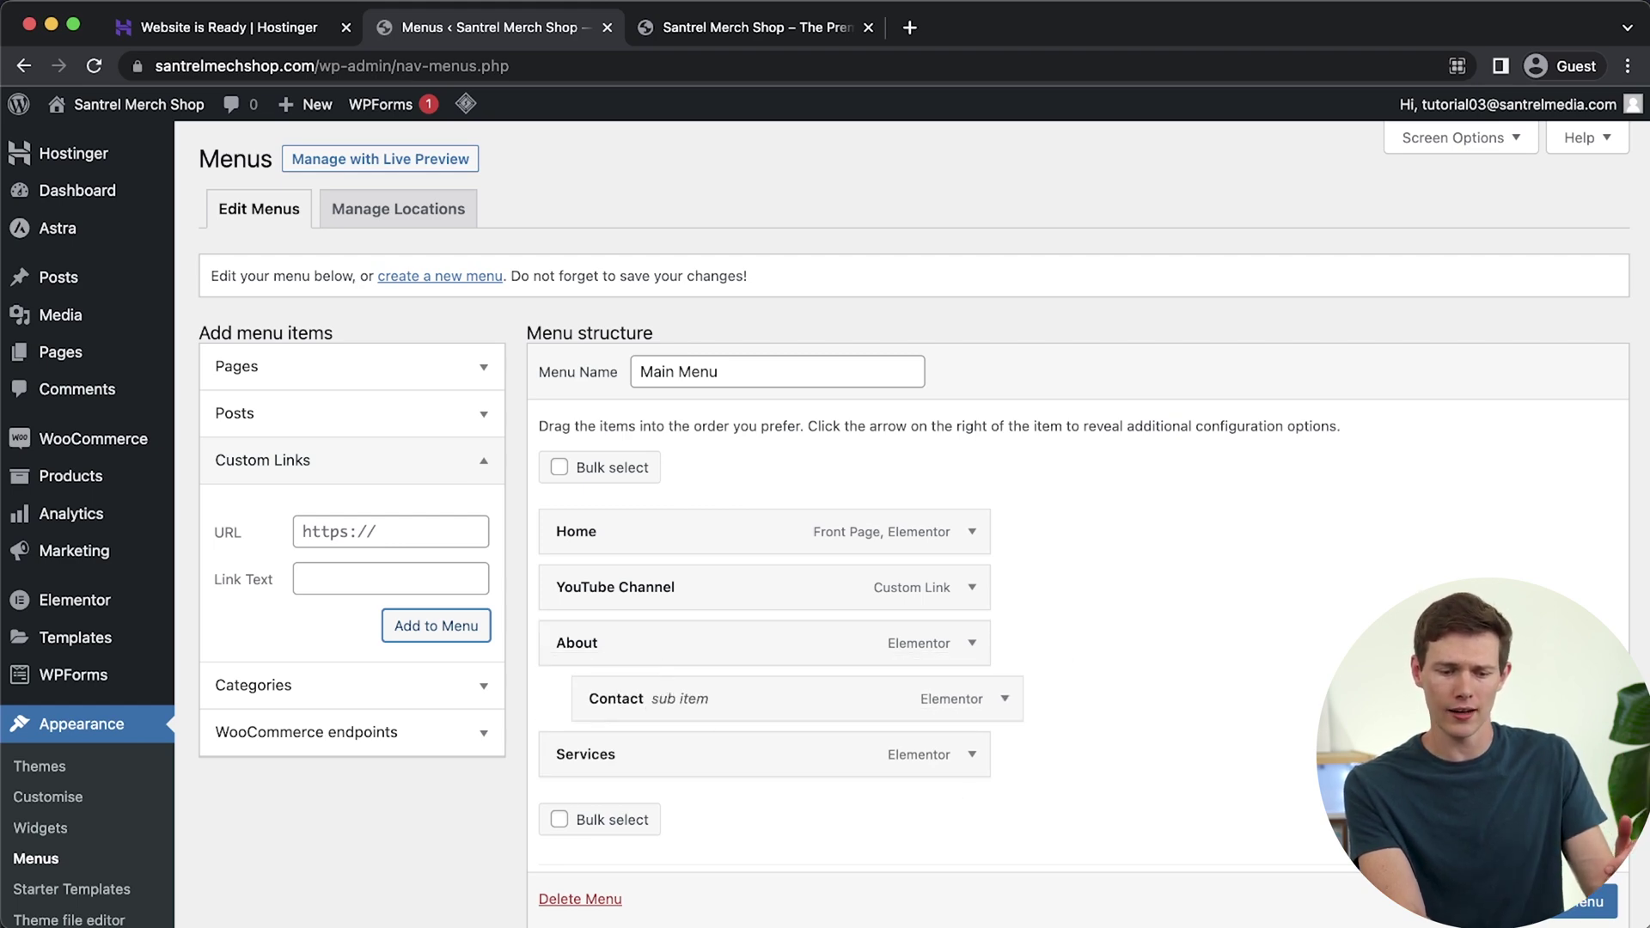
scroll(1460, 773, "down", 3)
left_click(1589, 902)
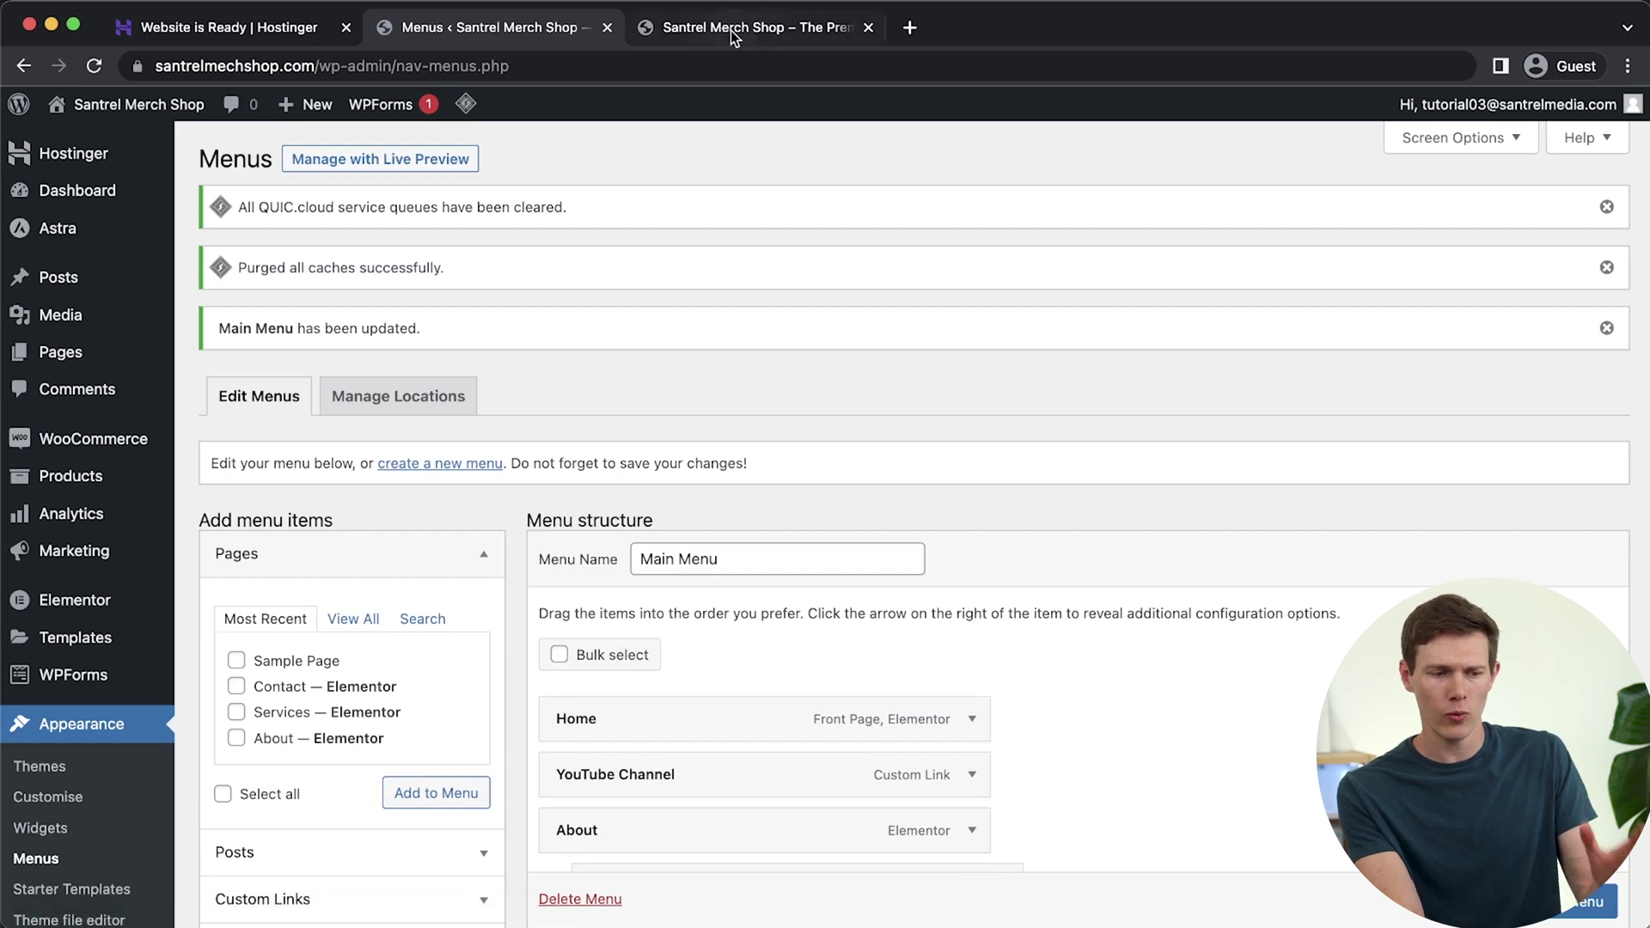
Reload the live site, test Contact under the About submenu, then close that tab.
left_click(747, 26)
left_click(94, 65)
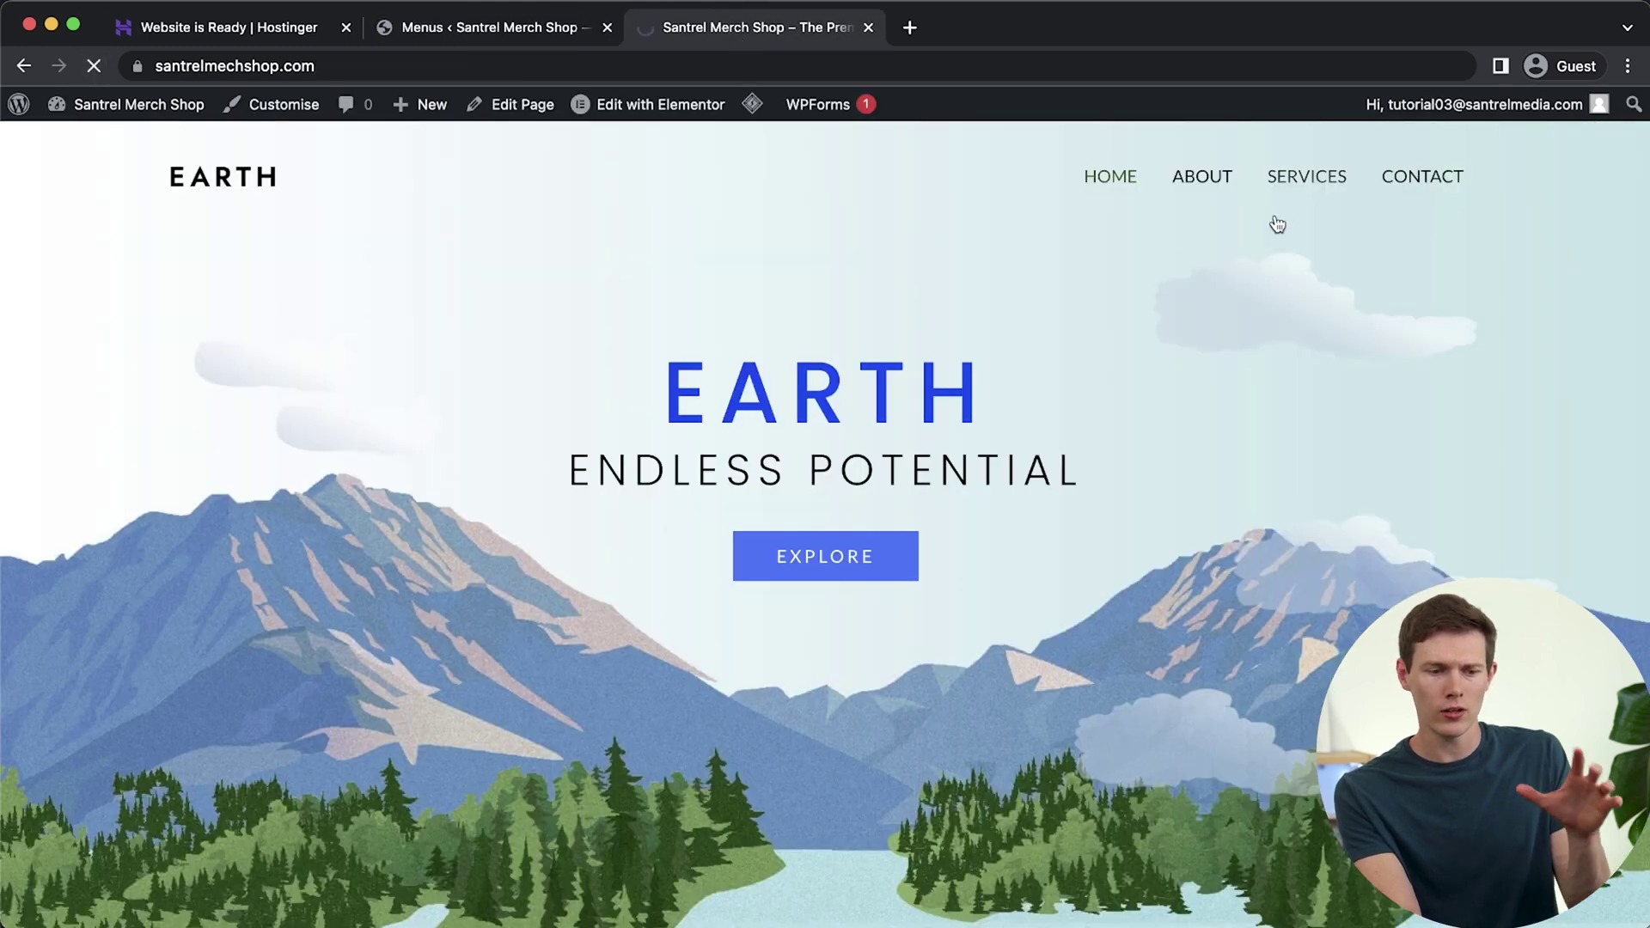
mouse_move(1256, 228)
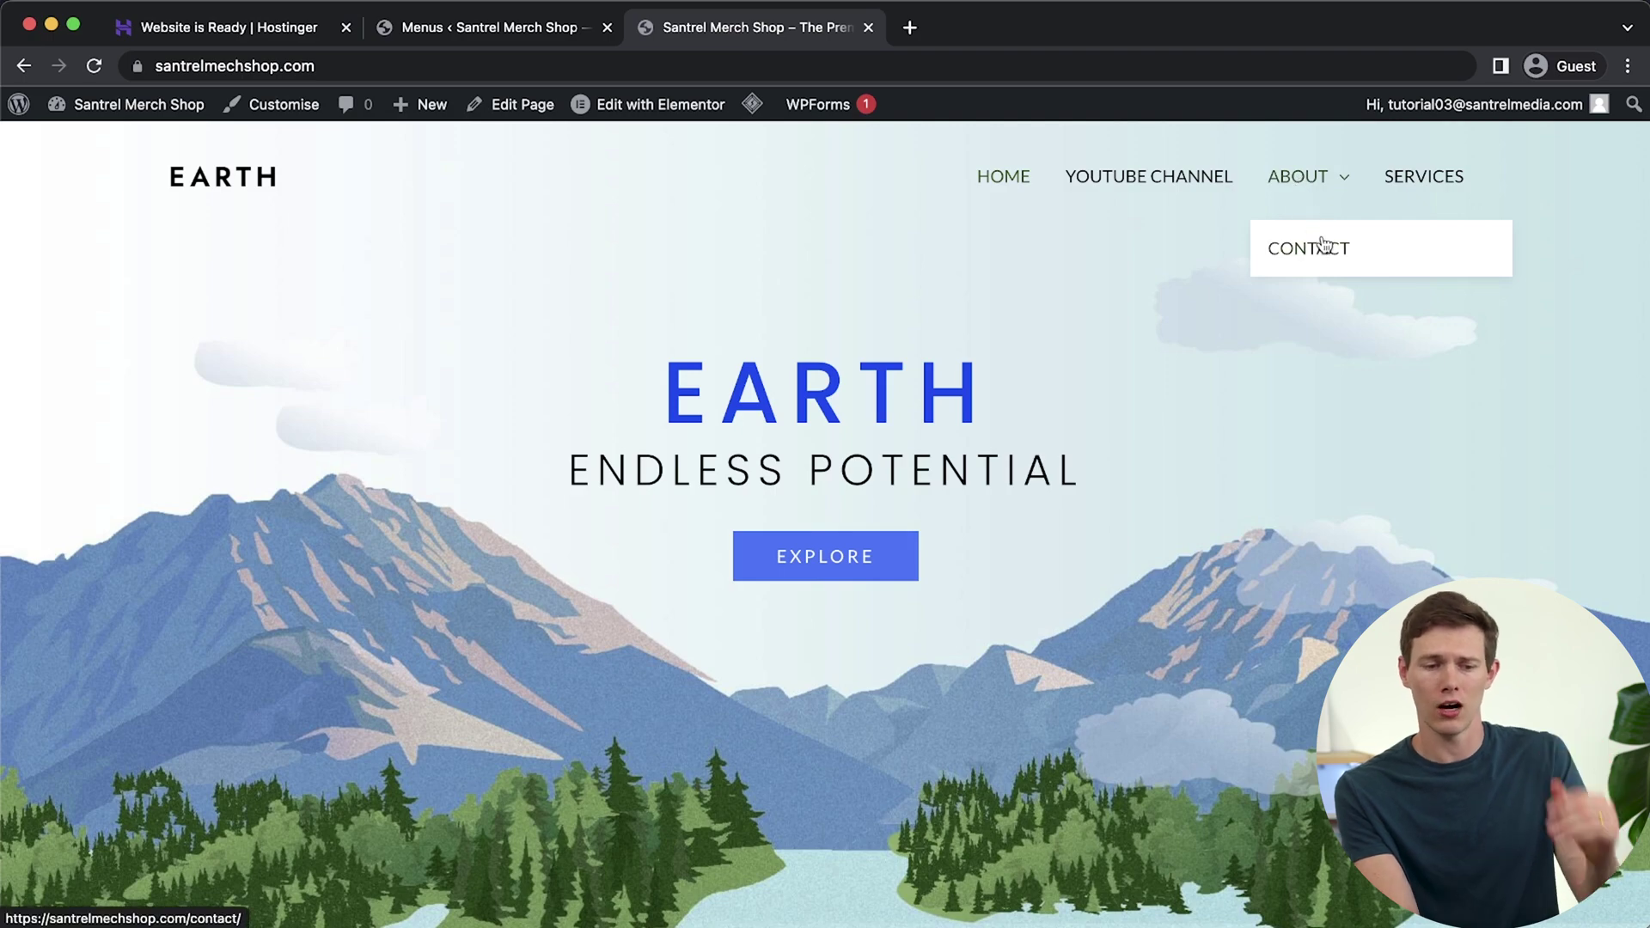
left_click(1326, 245)
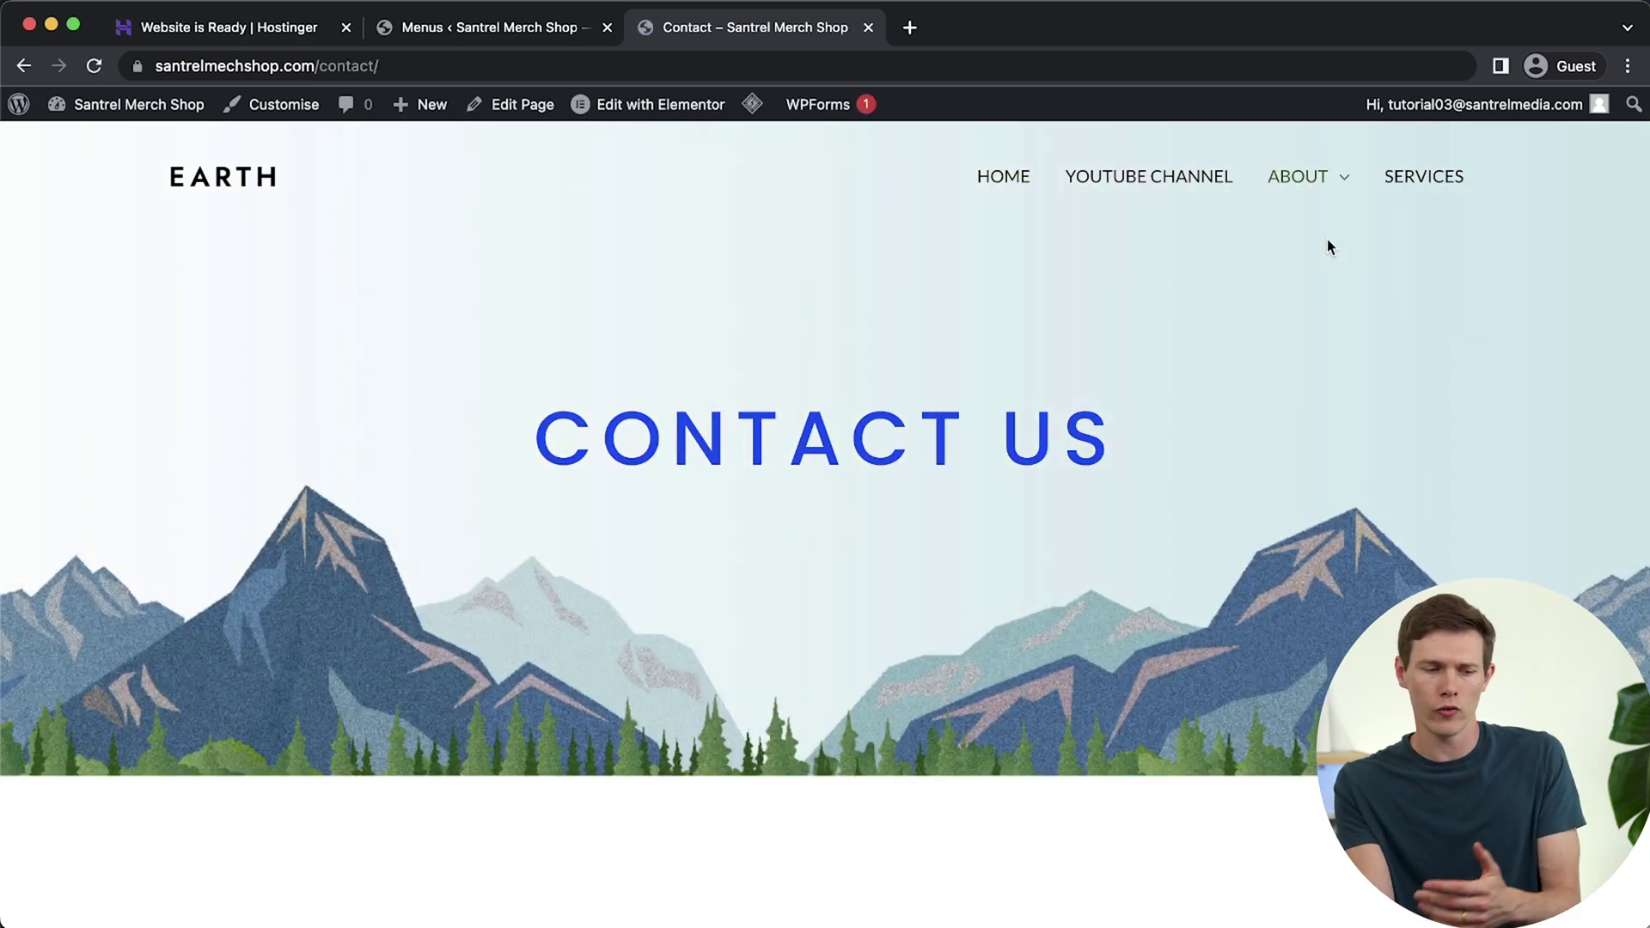
key("super+w")
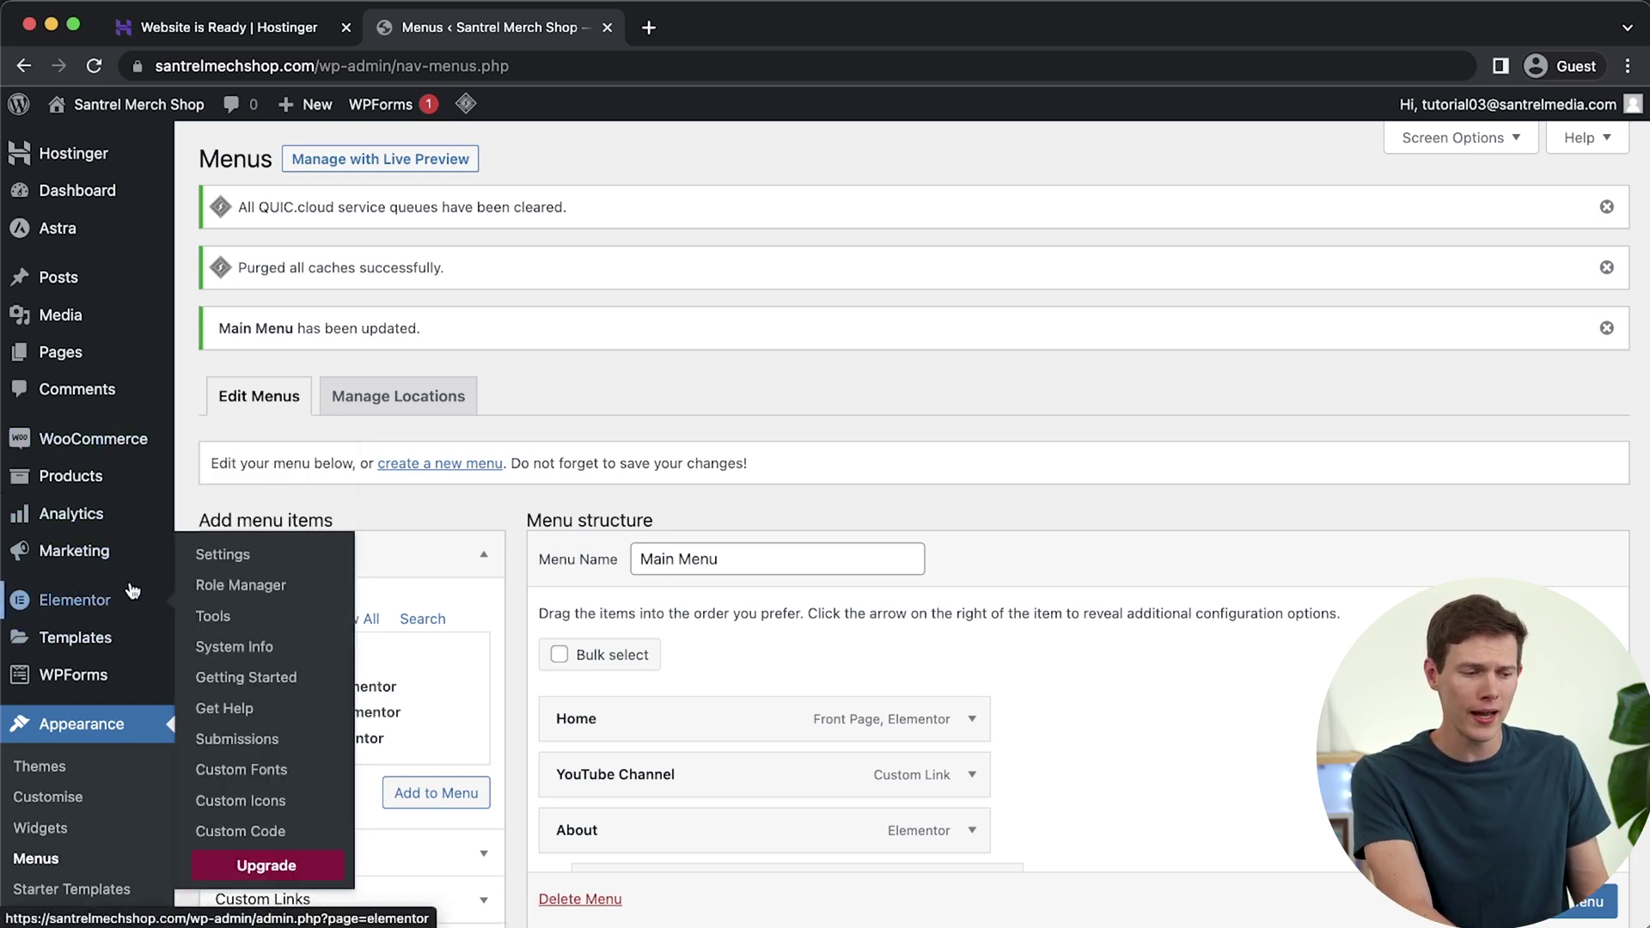
In Installed Plugins, tick All-in-One WP Migration, Hello Dolly and LiteSpeed Cache.
scroll(129, 619, "down", 5)
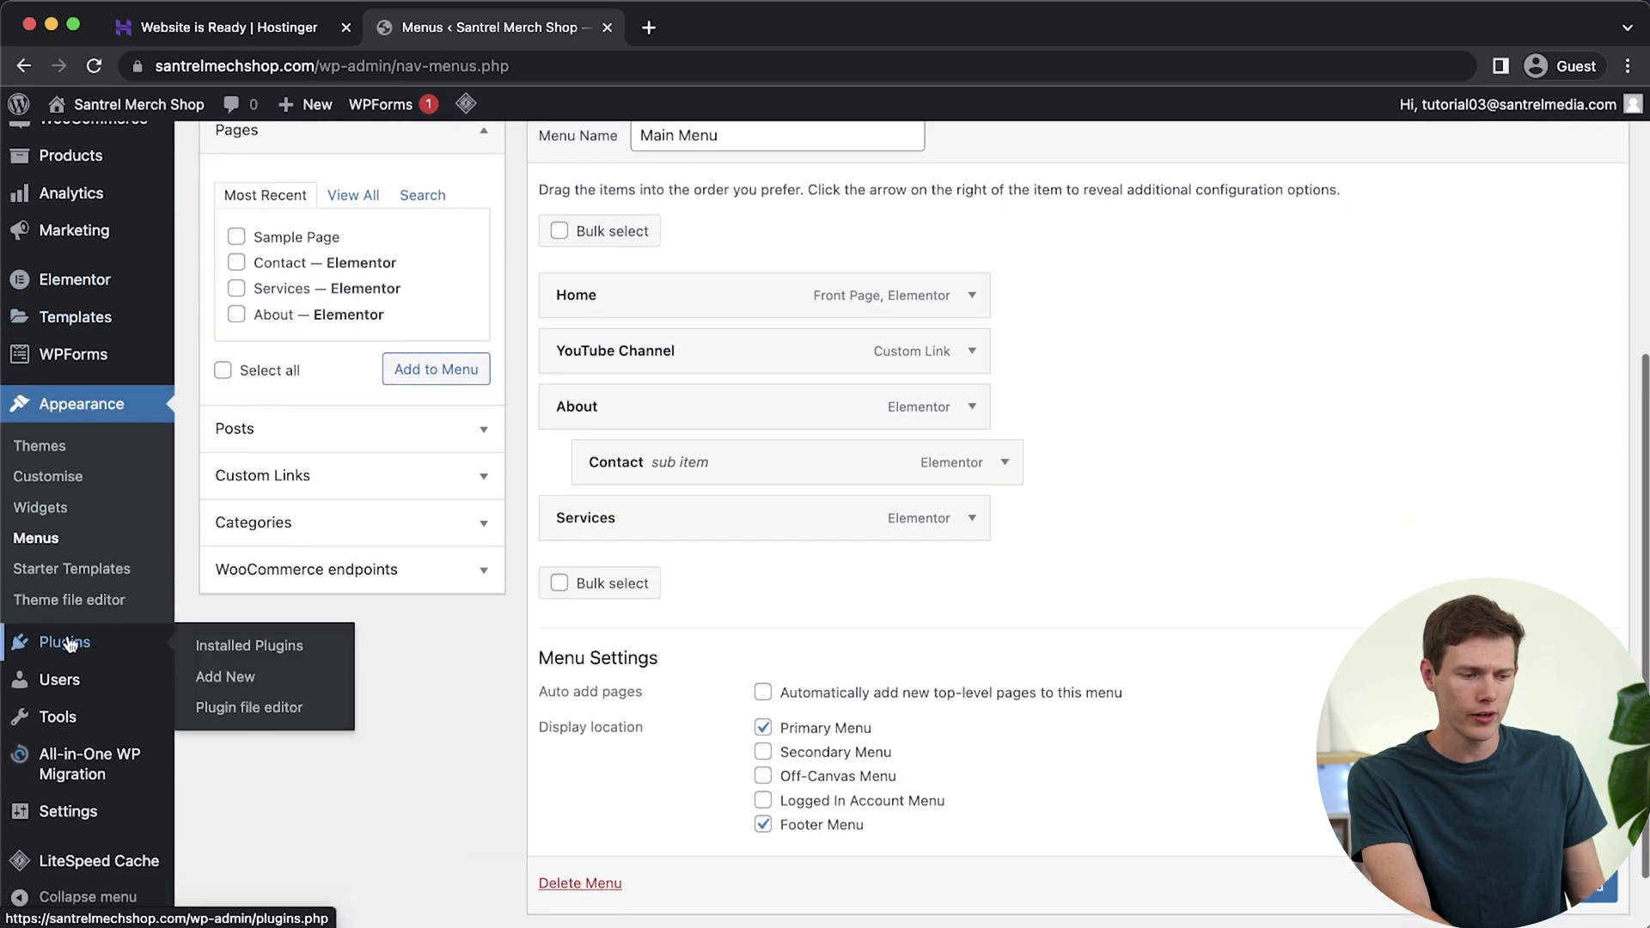
left_click(62, 645)
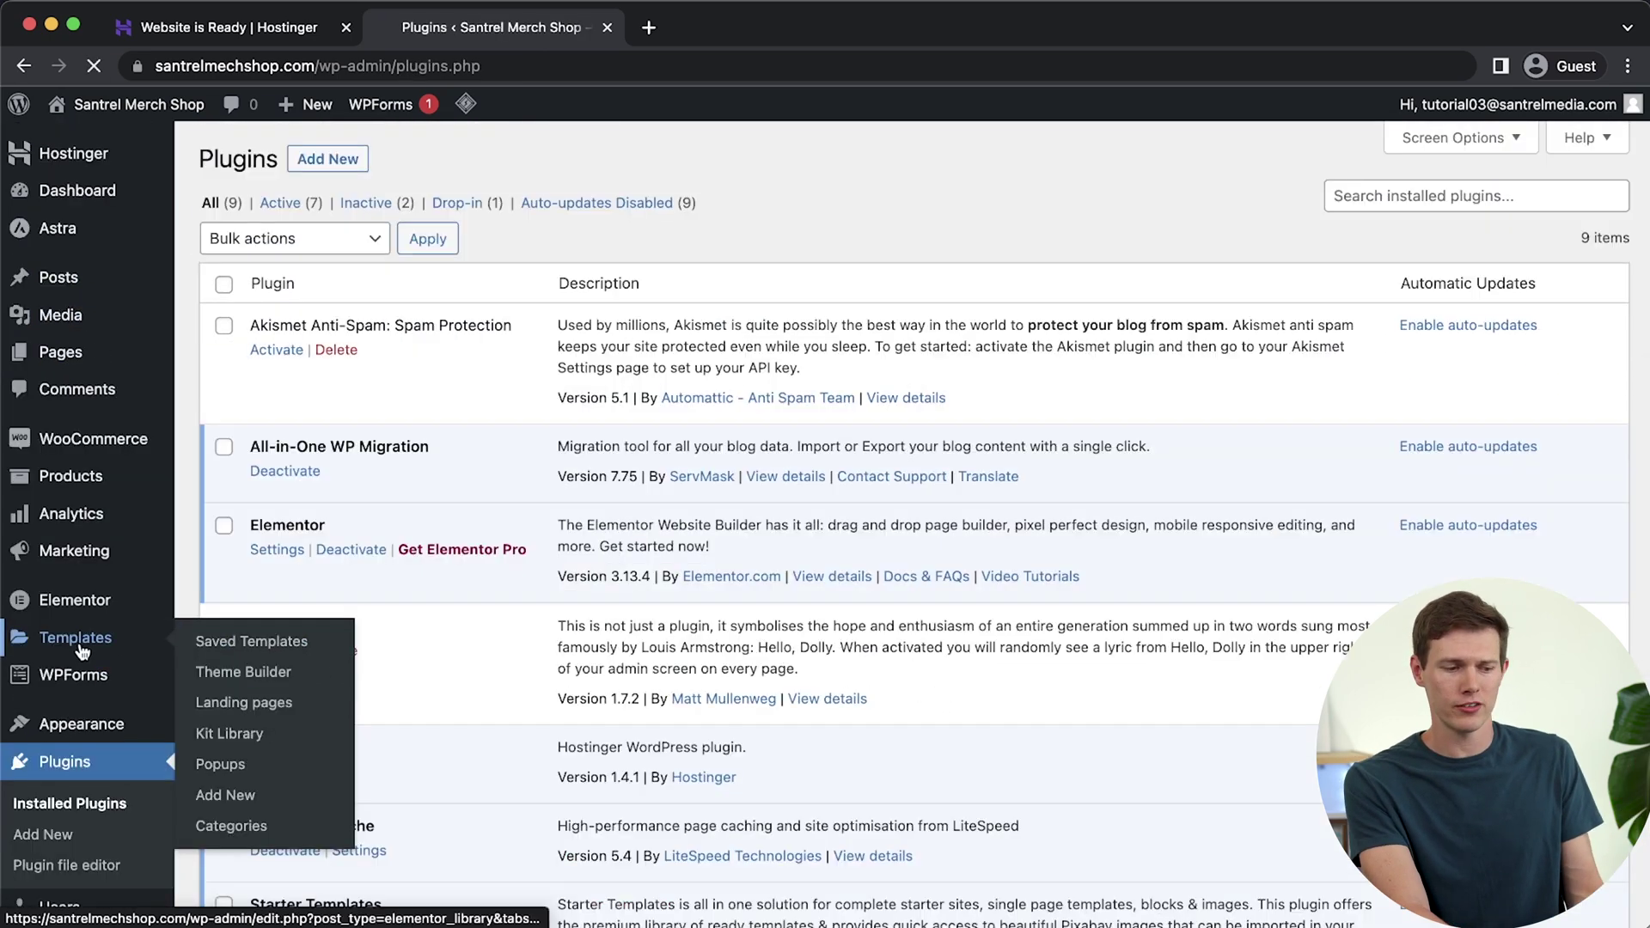
left_click(80, 651)
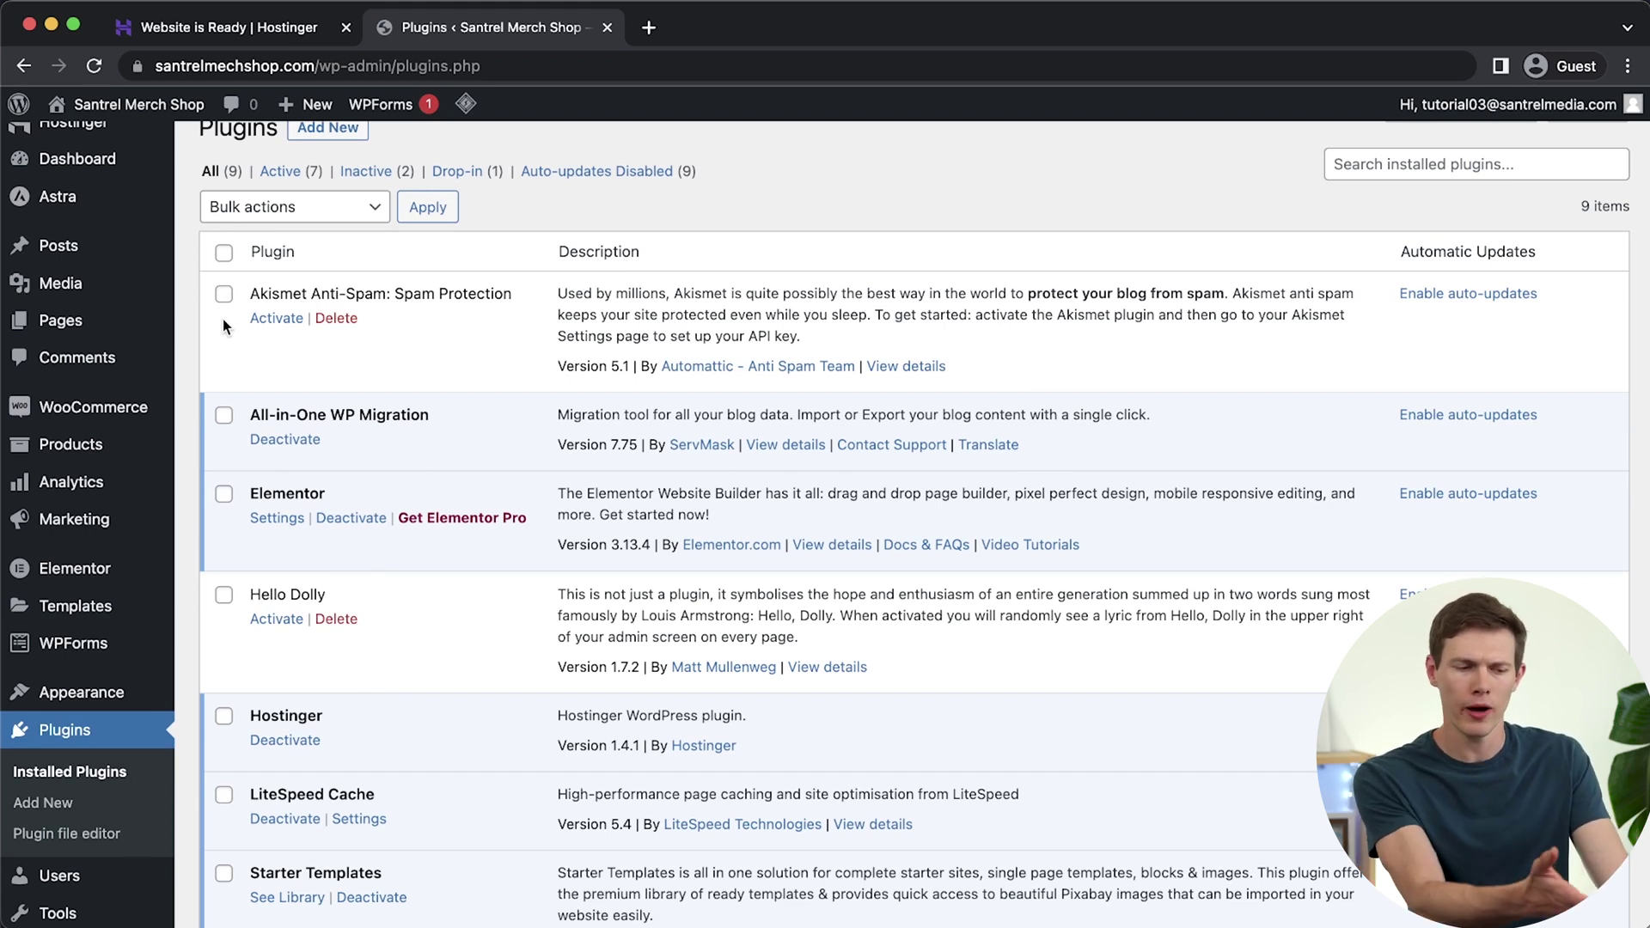
left_click(223, 417)
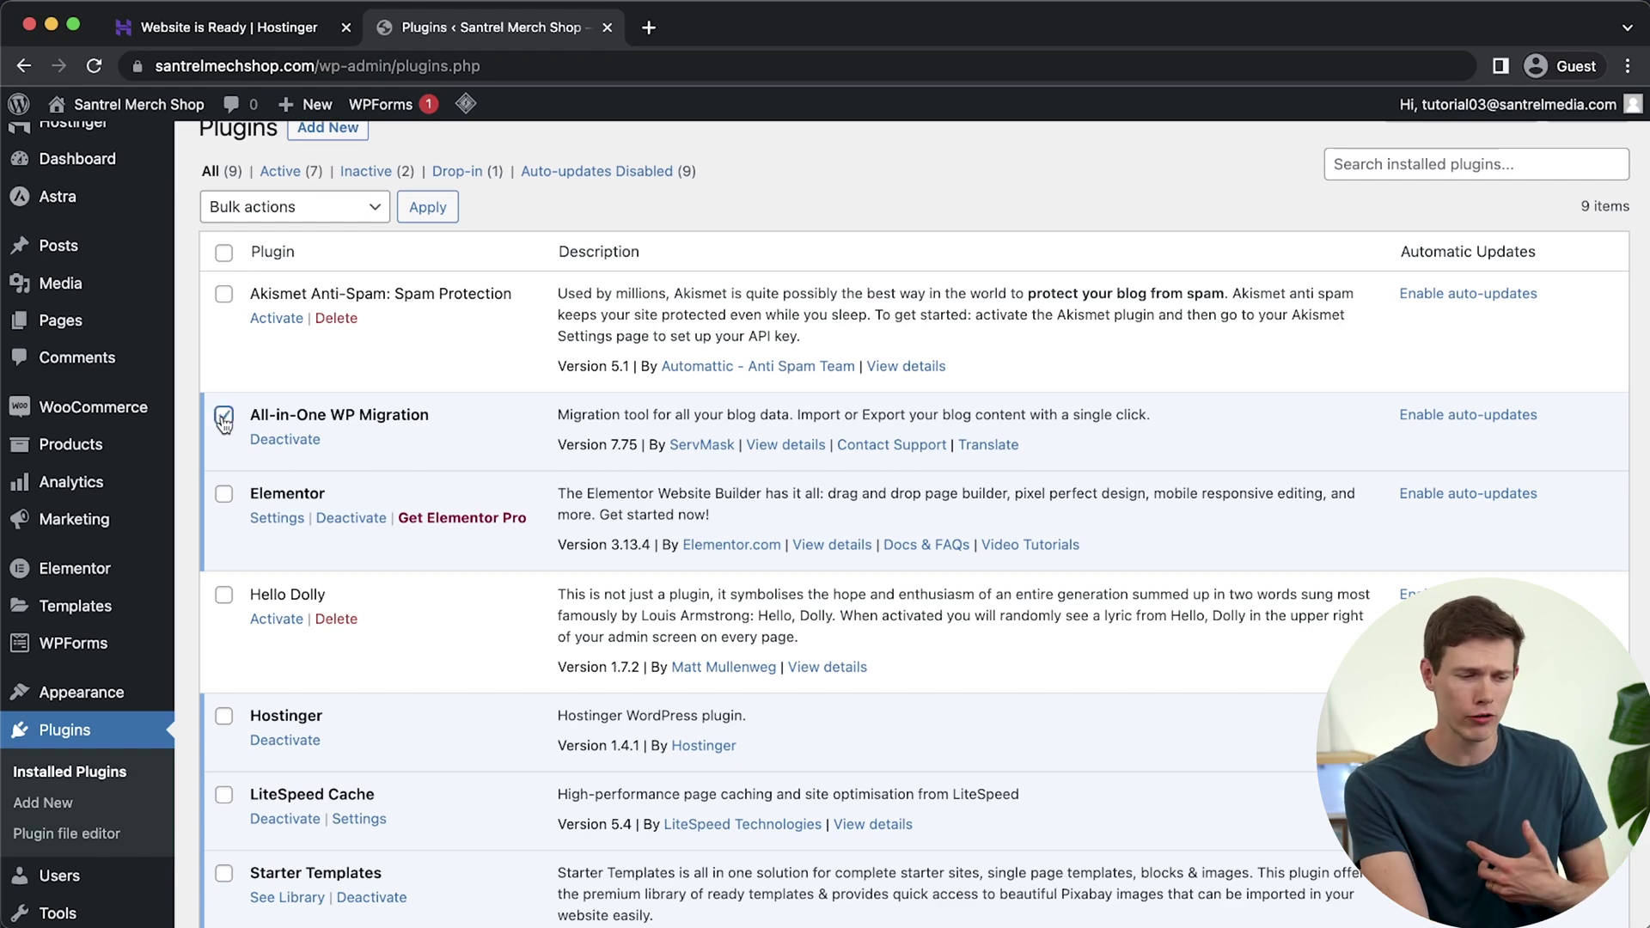
left_click(224, 595)
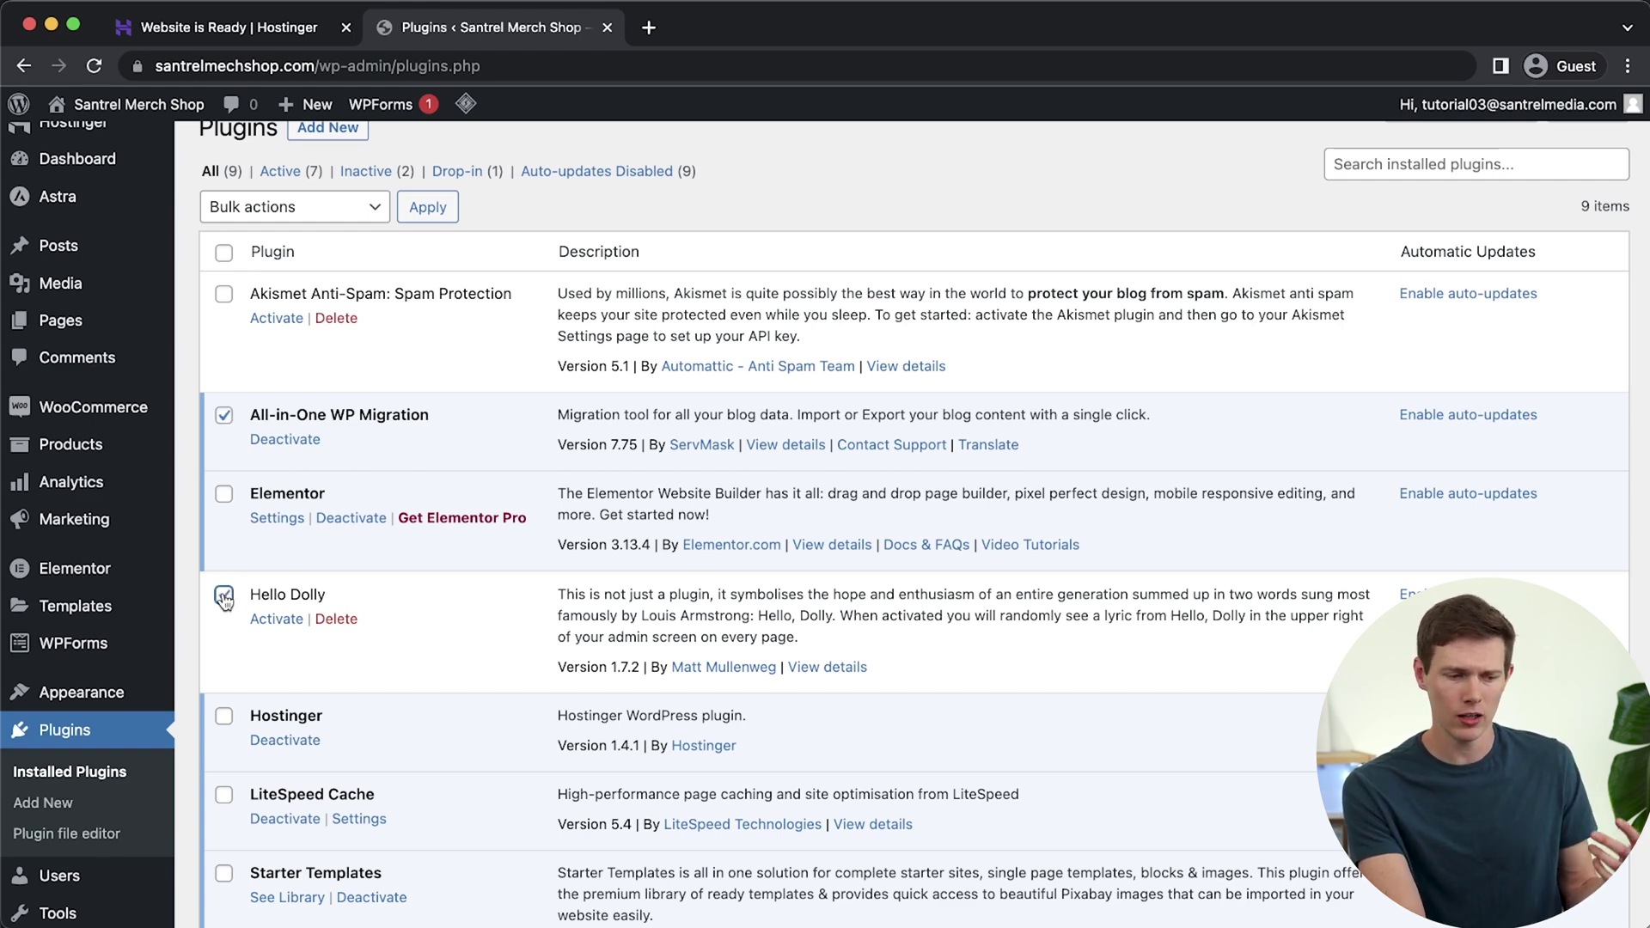
scroll(224, 601, "down", 3)
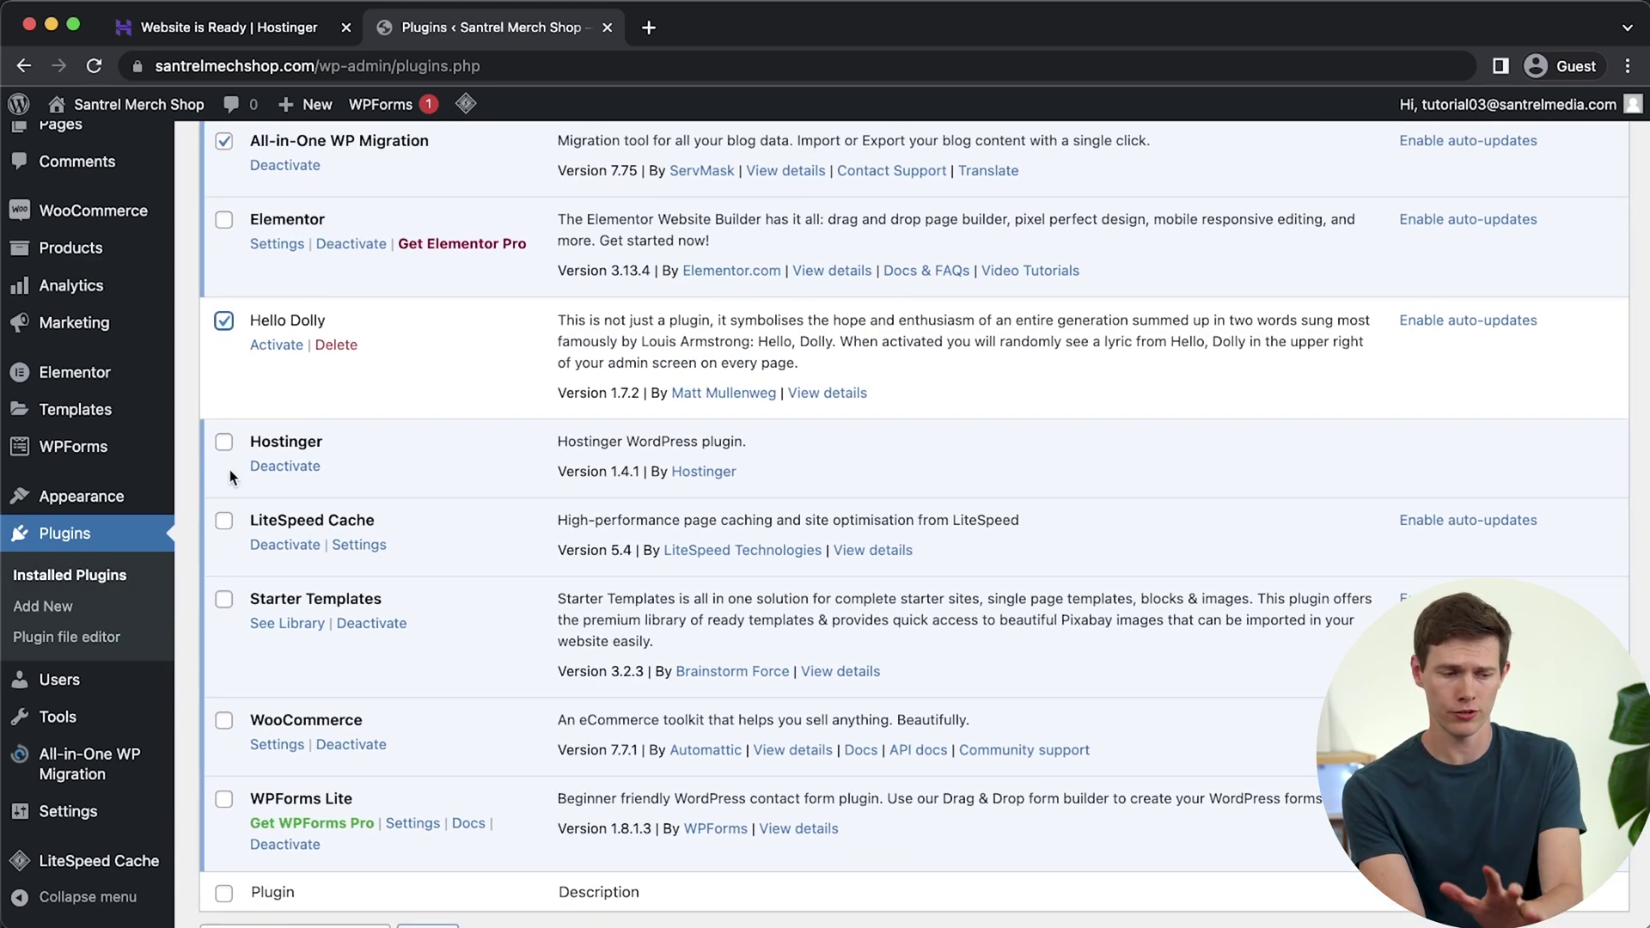
left_click(223, 524)
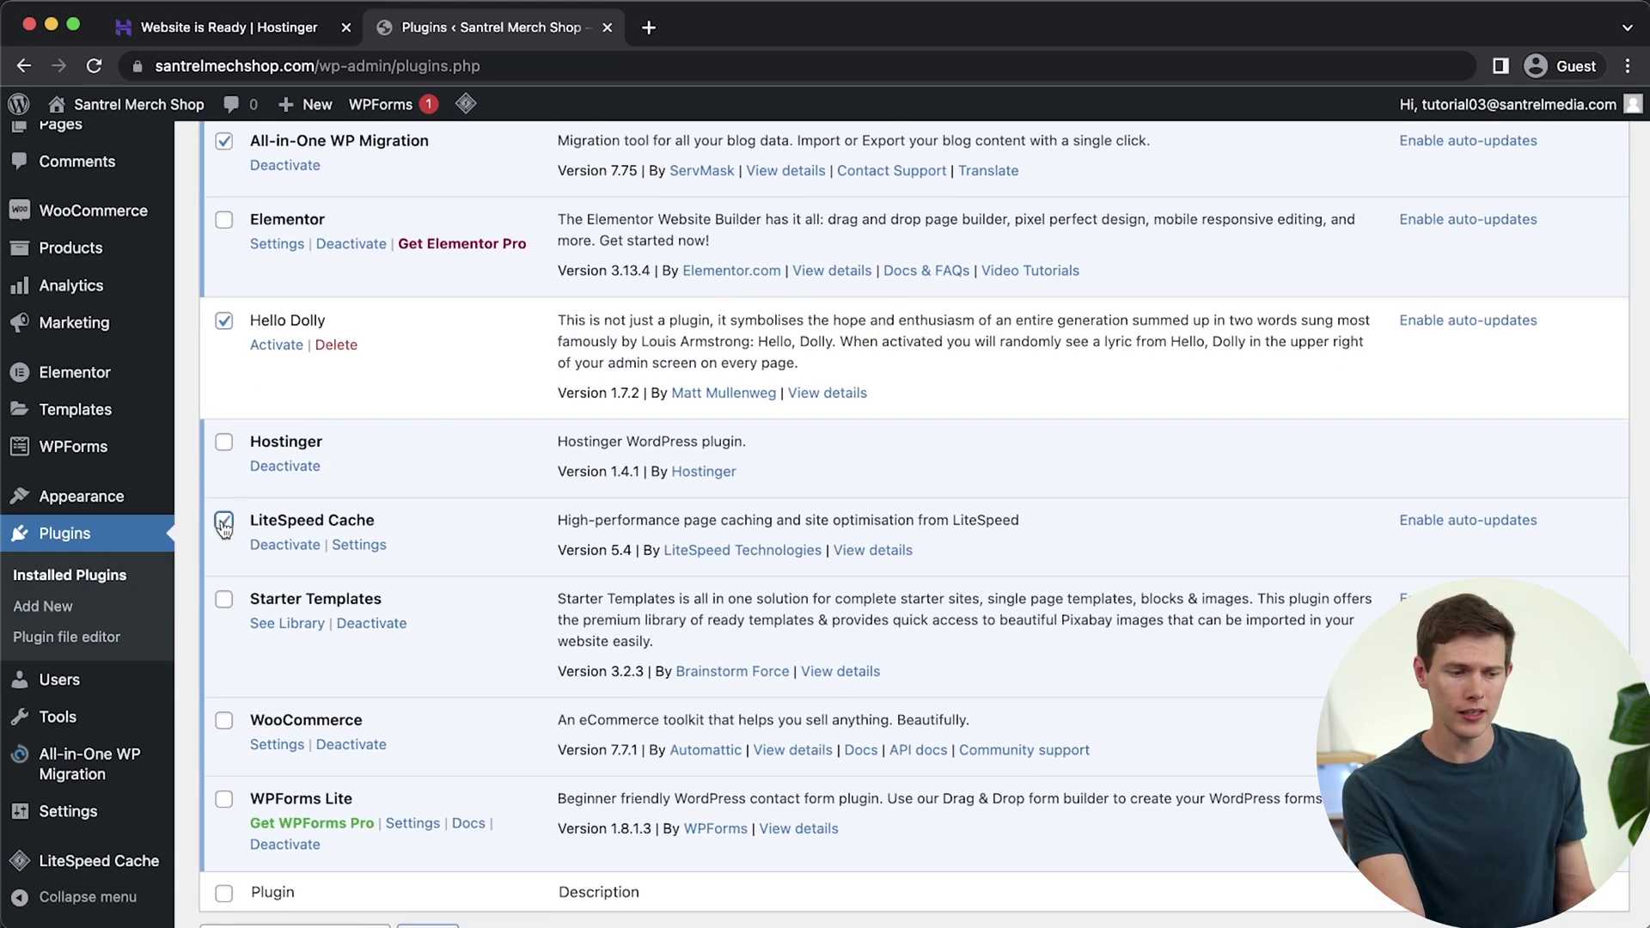
left_click(222, 600)
left_click(222, 601)
scroll(343, 667, "down", 2)
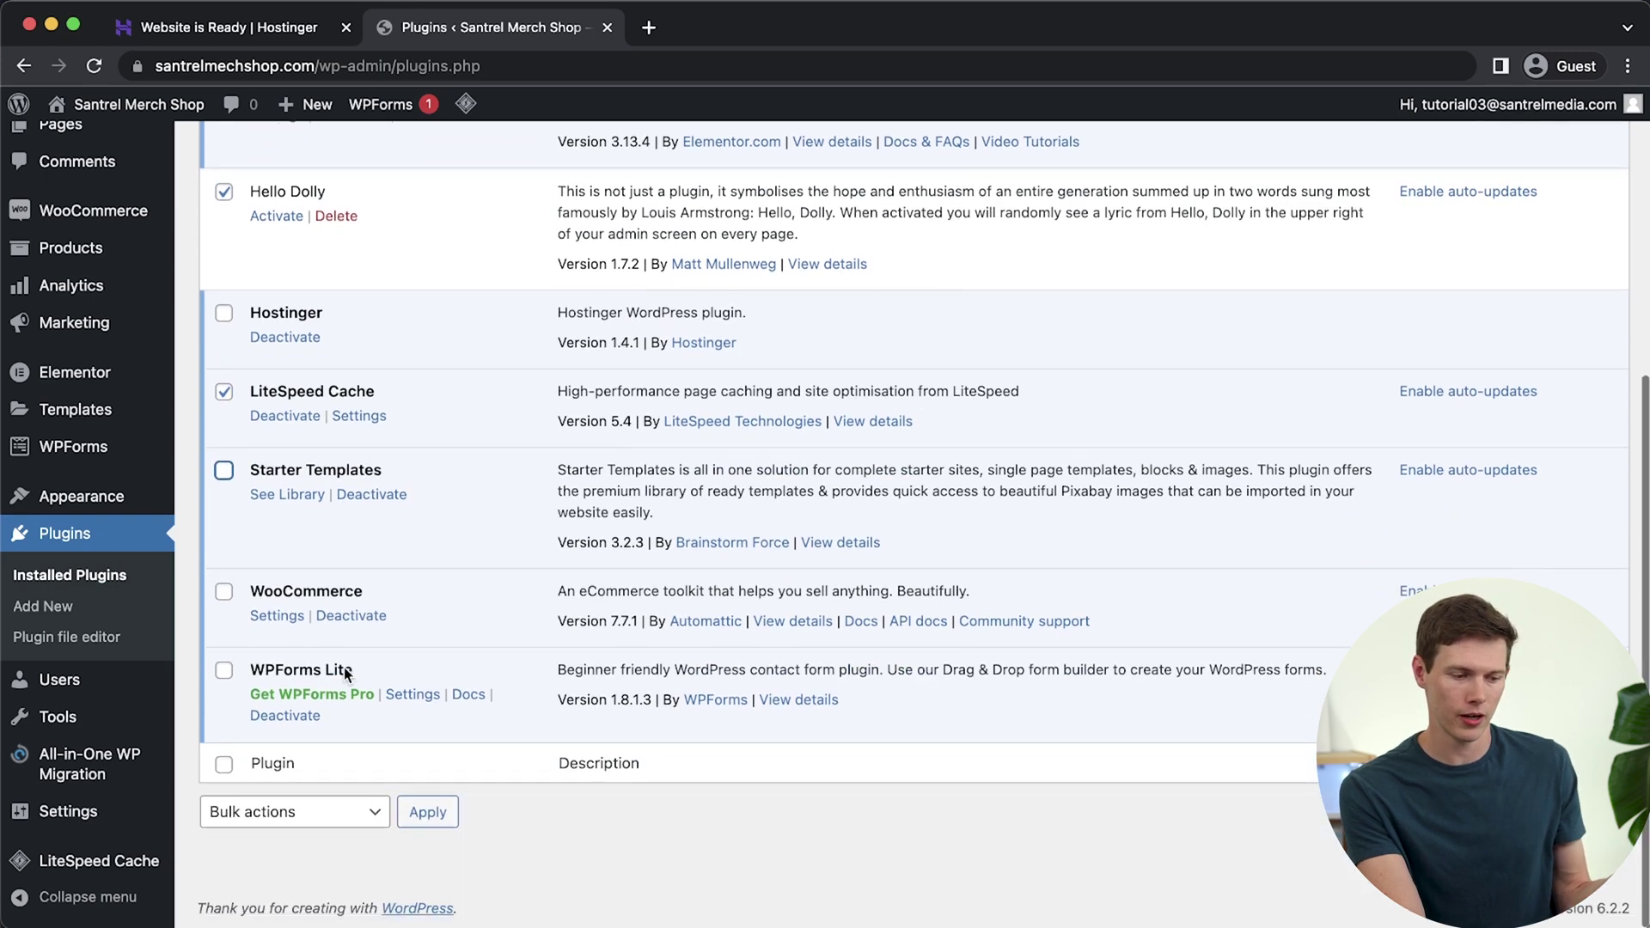
scroll(346, 673, "up", 5)
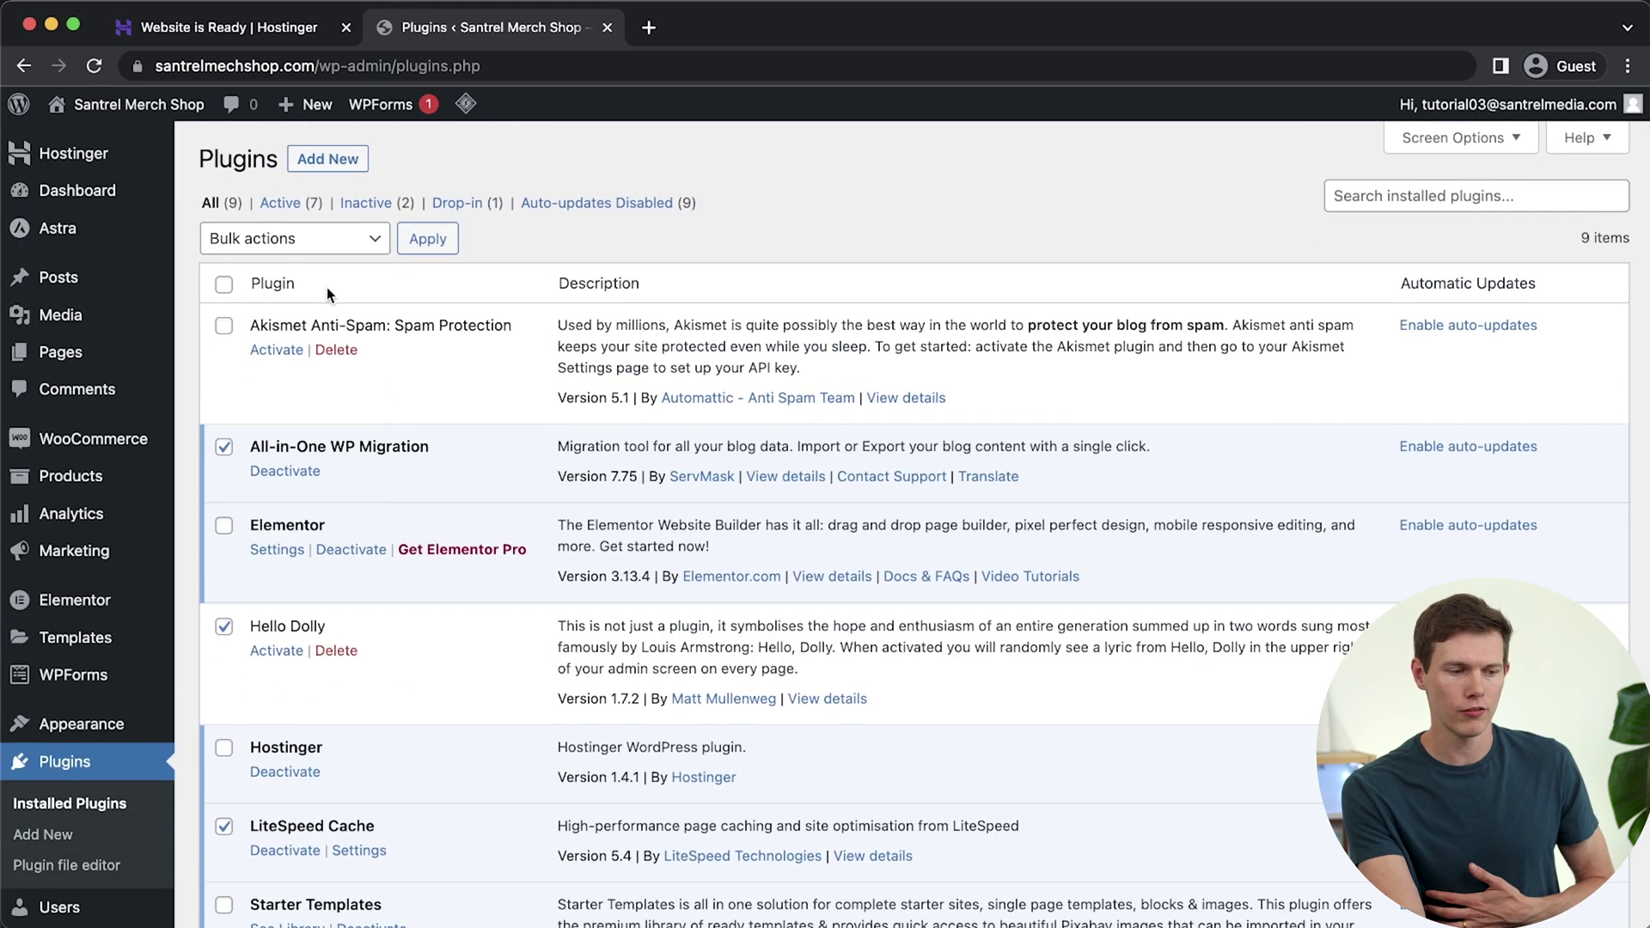
Deactivate the ticked plugins with the Deactivate bulk action.
left_click(315, 246)
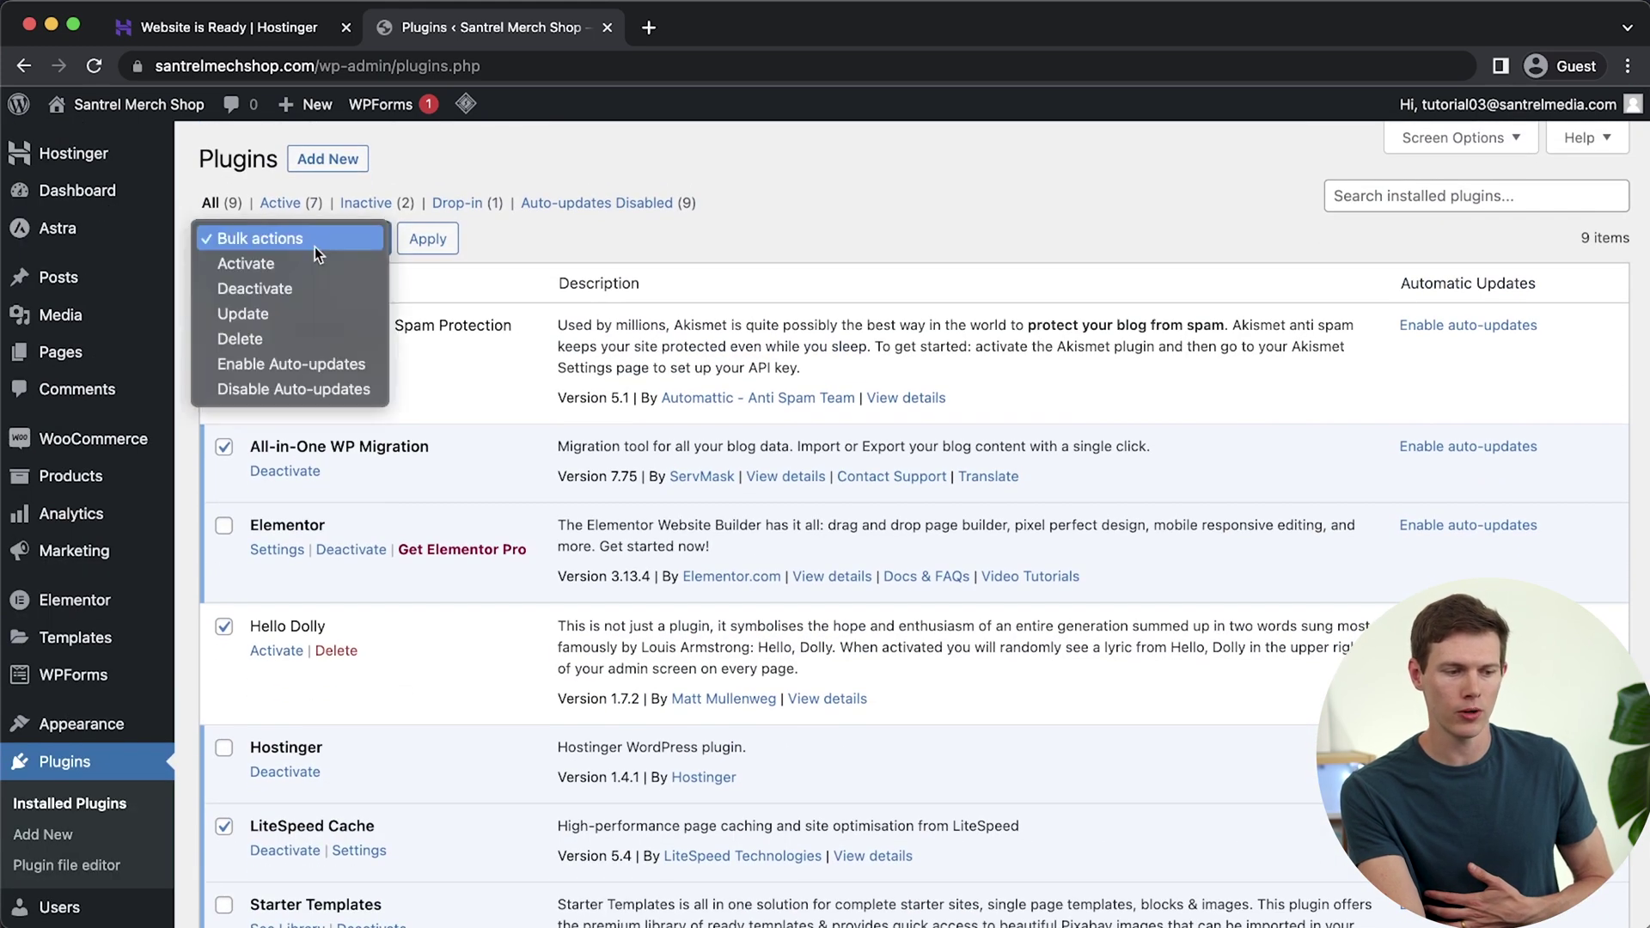
left_click(294, 290)
left_click(437, 239)
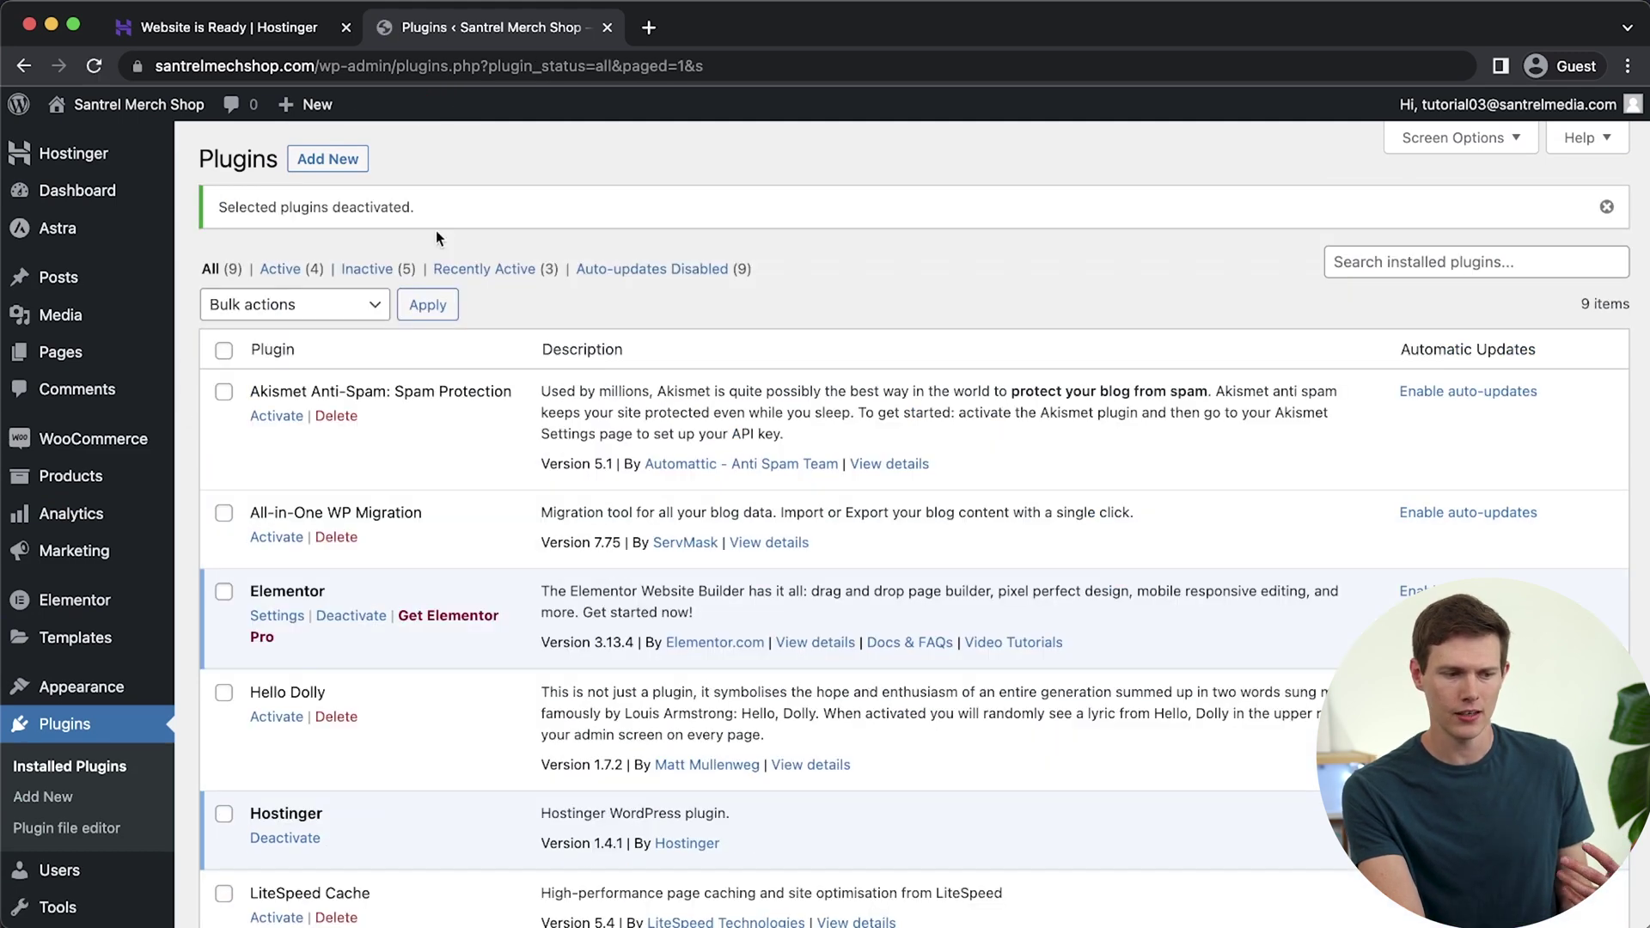
Attempt to delete the ticked plugins with the Delete bulk action.
left_click(283, 305)
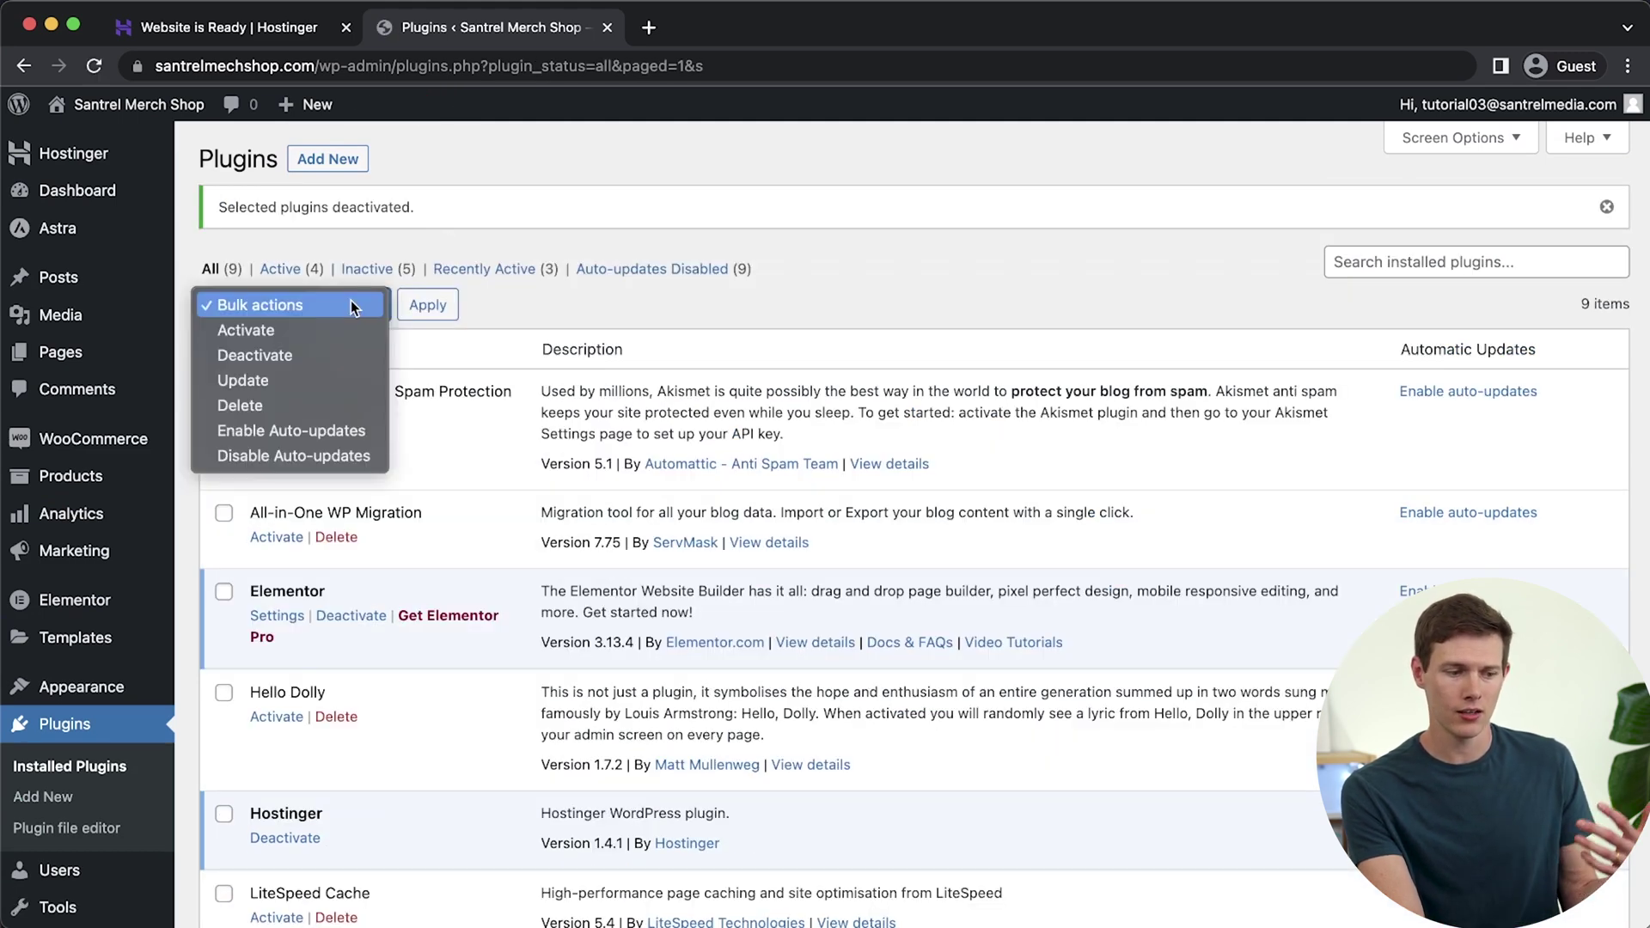
left_click(272, 406)
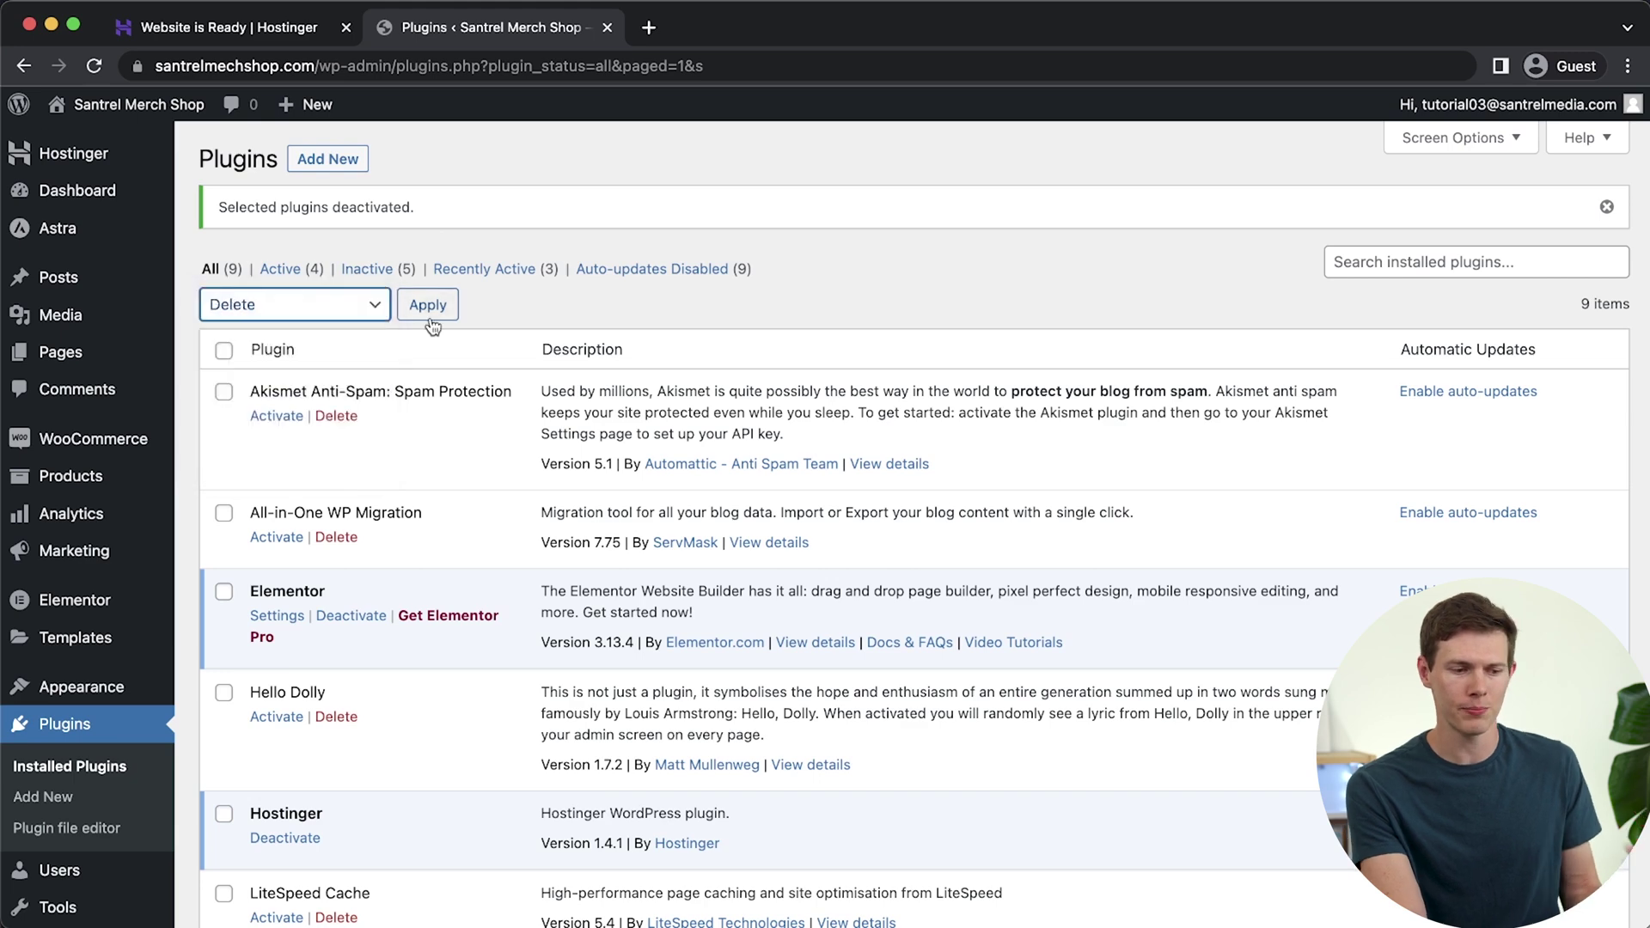
left_click(409, 300)
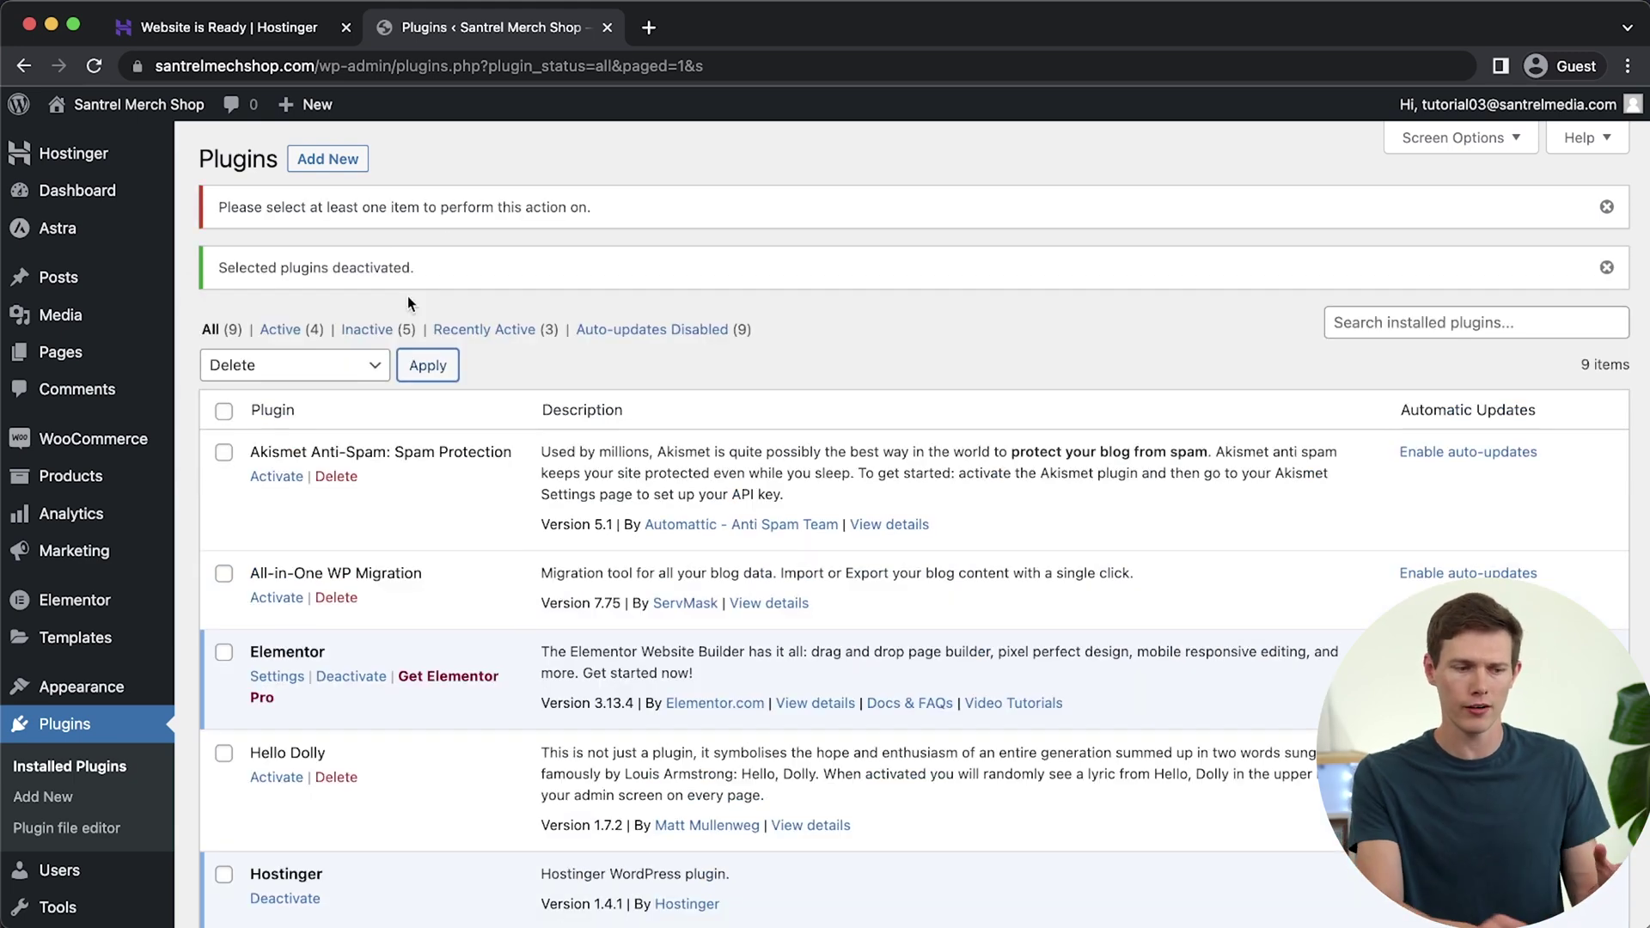